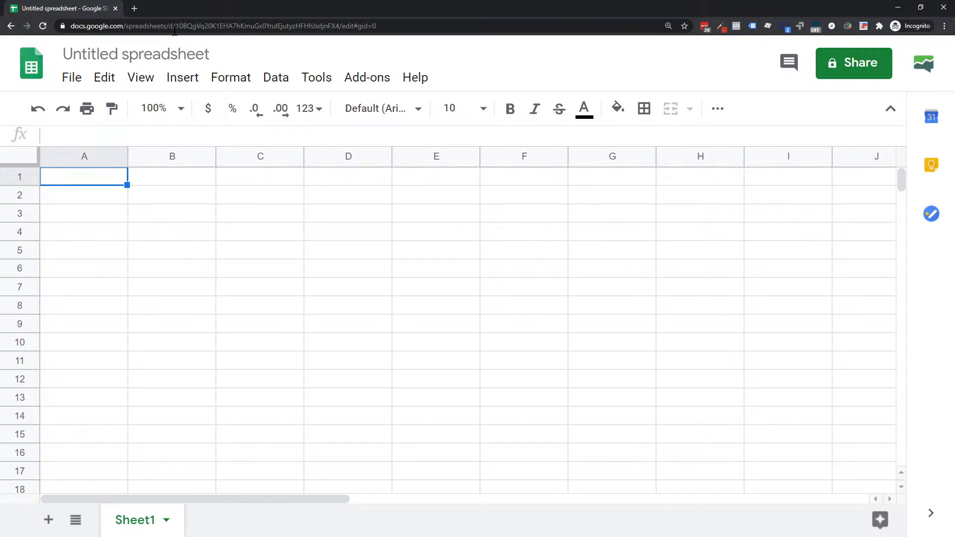
# Enter the column headers Name in A1 and Product in B1.
pyautogui.write('N')
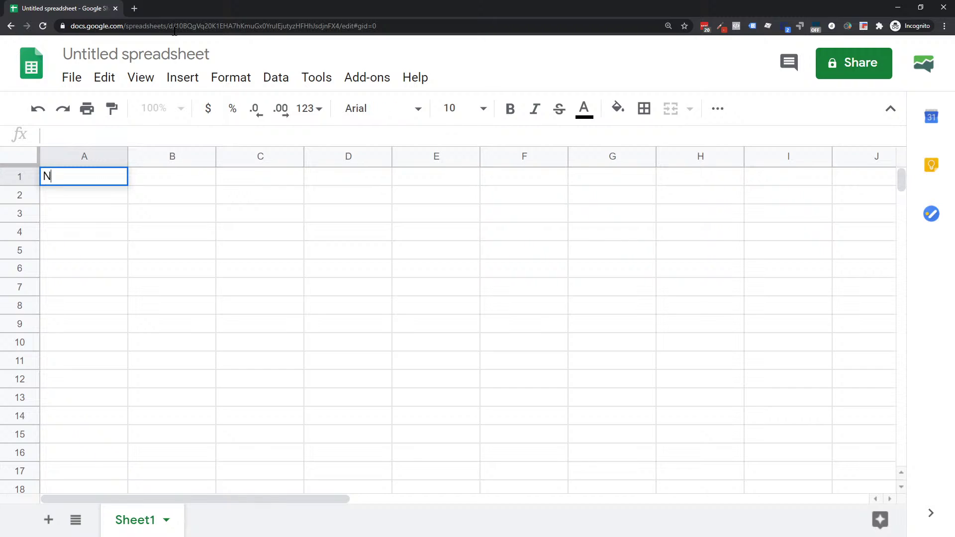
pyautogui.write('ame')
pyautogui.press('Tab')
pyautogui.write('Prod')
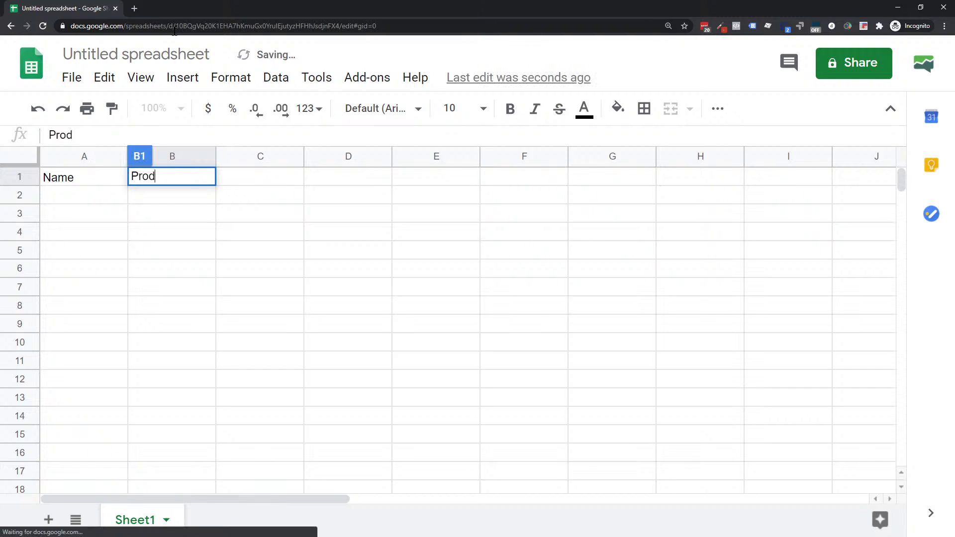
pyautogui.write('uct')
pyautogui.press('Tab')
# Enter the column headers Units Sold in C1 and Price in D1.
pyautogui.write('P')
pyautogui.press('BackSpace')
pyautogui.write('unit')
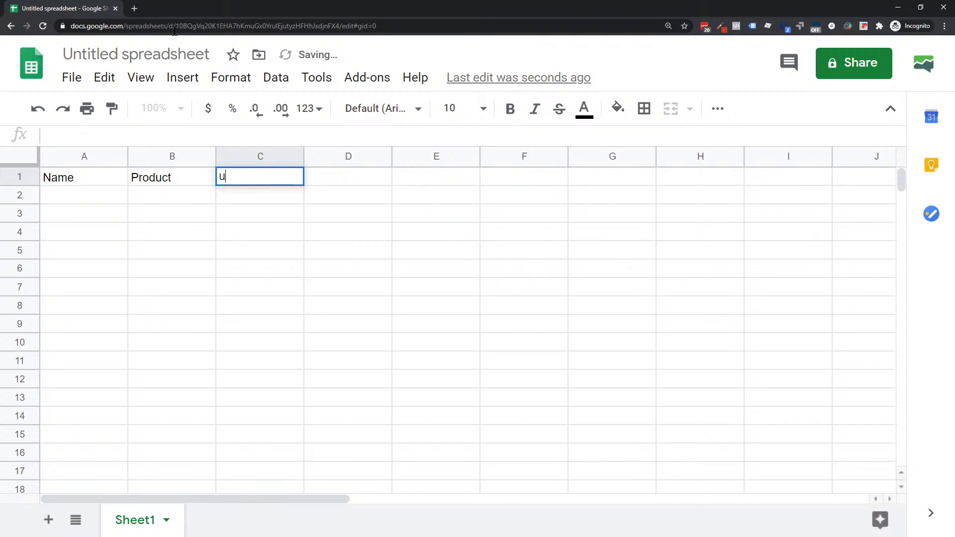
pyautogui.press('BackSpace')
pyautogui.press('BackSpace')
pyautogui.press('BackSpace')
pyautogui.press('BackSpace')
pyautogui.write('Units Sold')
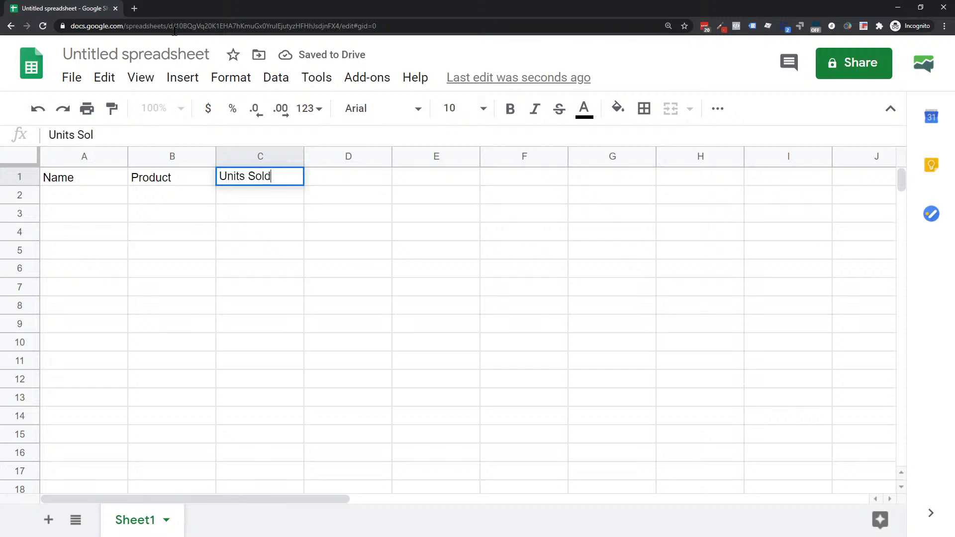
pyautogui.press('Tab')
pyautogui.write('Prices')
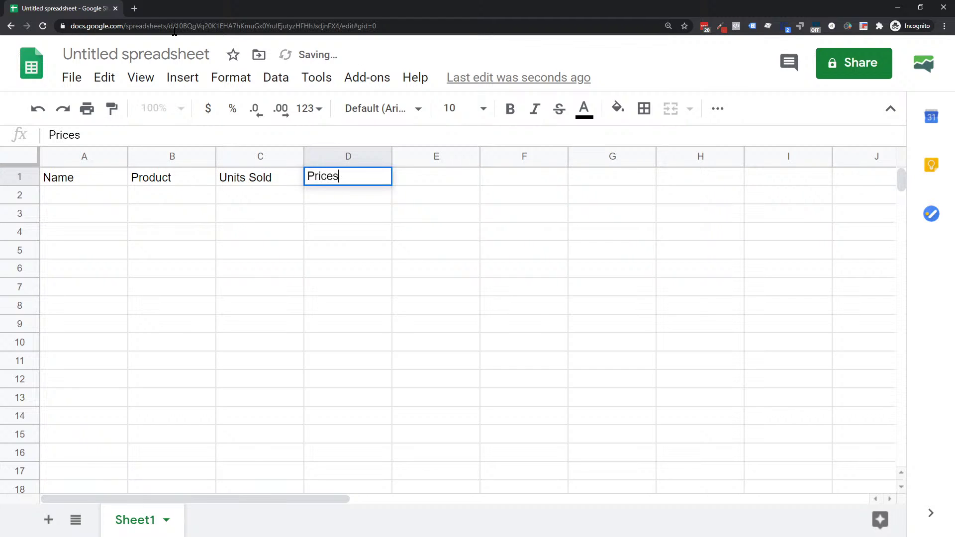
pyautogui.press('BackSpace')
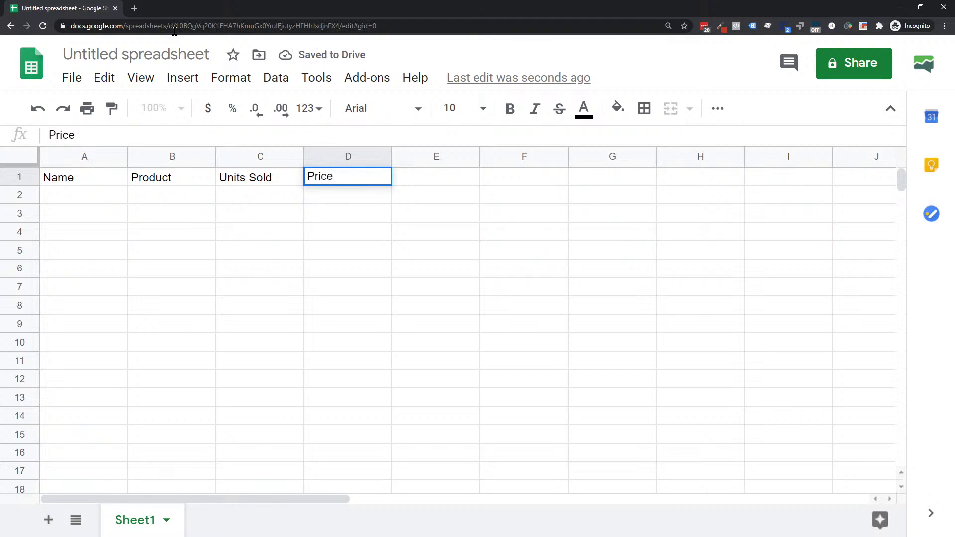
pyautogui.press('Return')
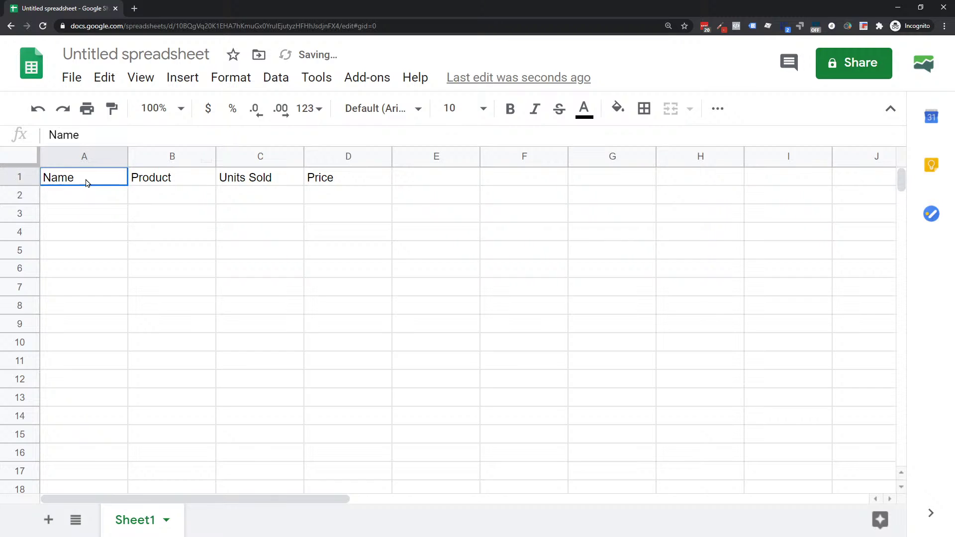
pyautogui.moveTo(85, 181); pyautogui.dragTo(311, 178)
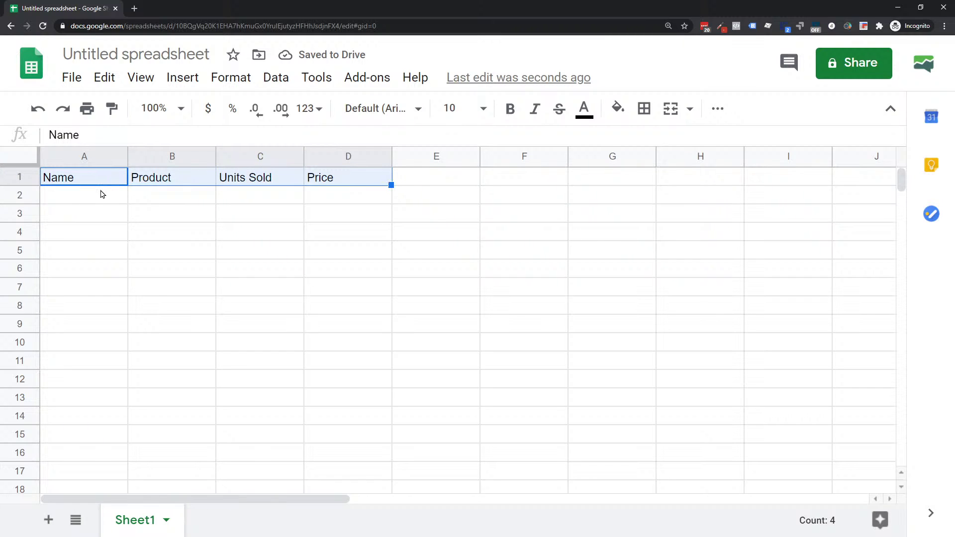
pyautogui.moveTo(100, 195); pyautogui.dragTo(91, 396)
pyautogui.moveTo(166, 194); pyautogui.dragTo(170, 397)
pyautogui.moveTo(268, 196); pyautogui.dragTo(266, 332)
pyautogui.moveTo(340, 195); pyautogui.dragTo(334, 381)
# Fill in the person's full name in A2 and the product Apples in B2.
pyautogui.click(86, 203)
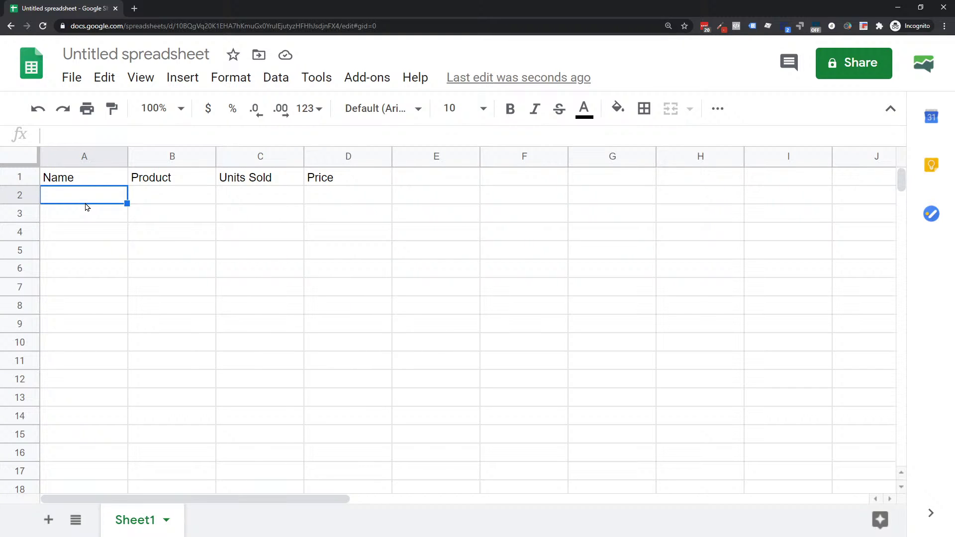
pyautogui.write('John Doe')
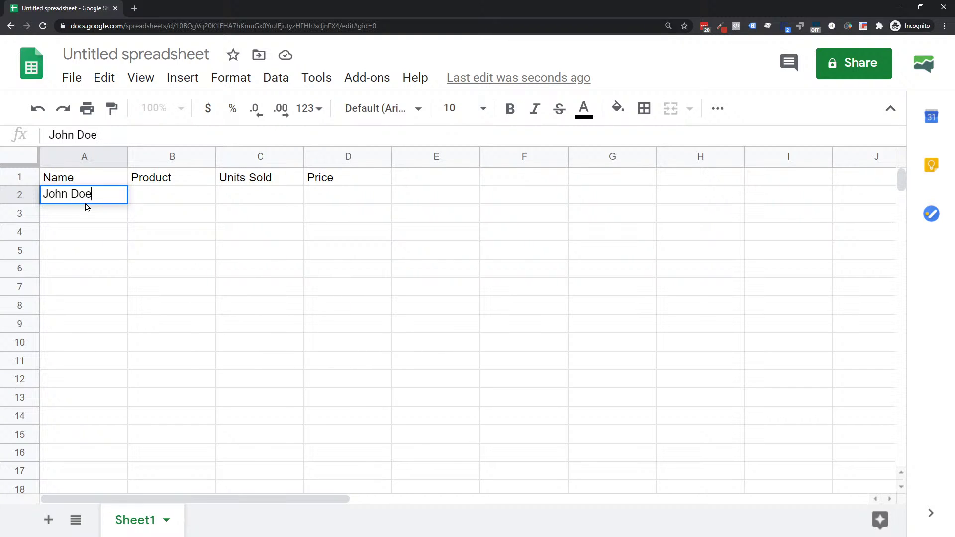
pyautogui.press('Tab')
pyautogui.write('AP')
pyautogui.press('BackSpace')
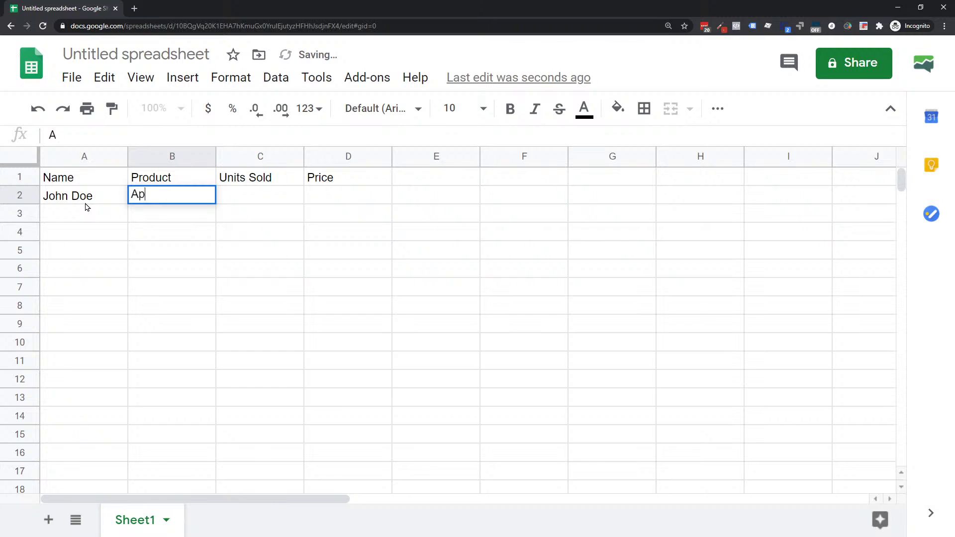
pyautogui.write('pples')
pyautogui.press('Tab')
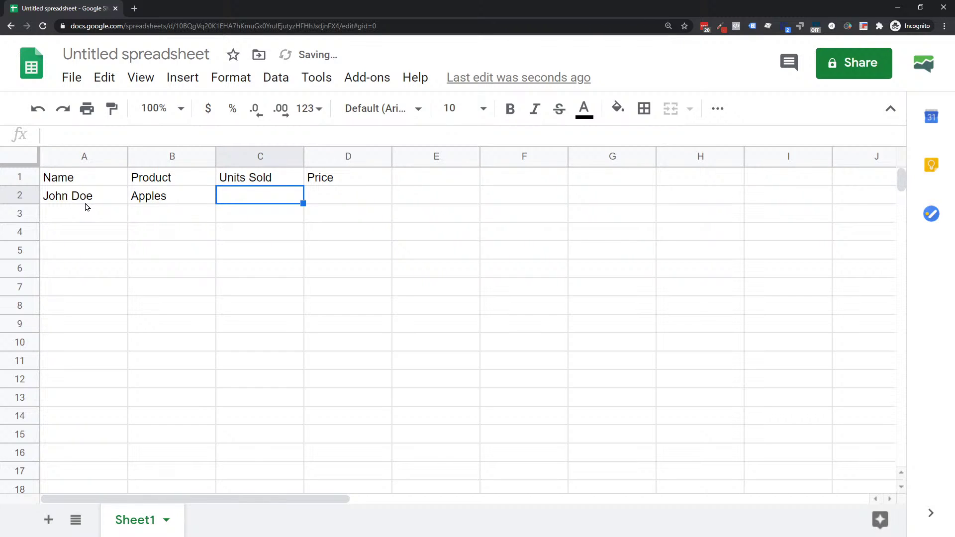
# Complete the first data row with 23 units sold in C2 and a price of $1.99 in D2.
pyautogui.write('23')
pyautogui.press('Tab')
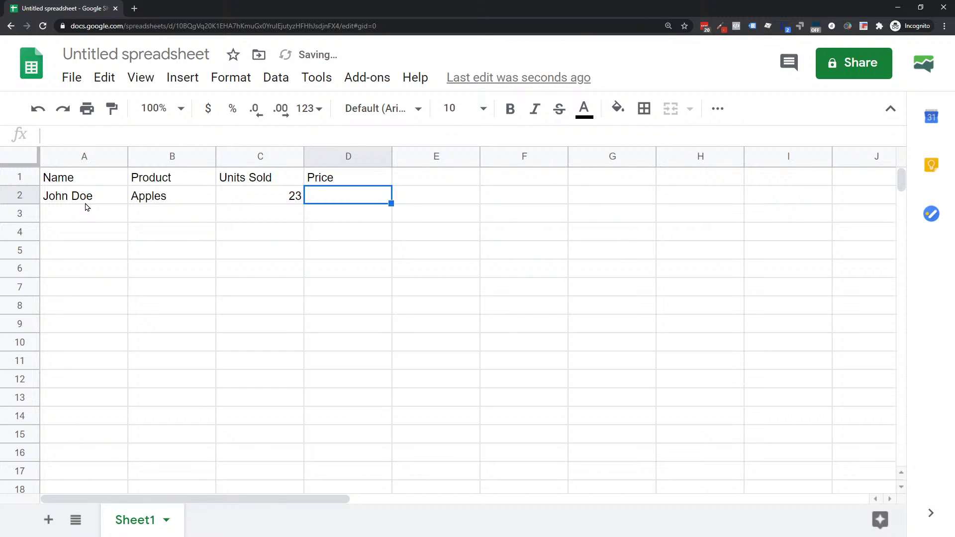
pyautogui.write('$1.99')
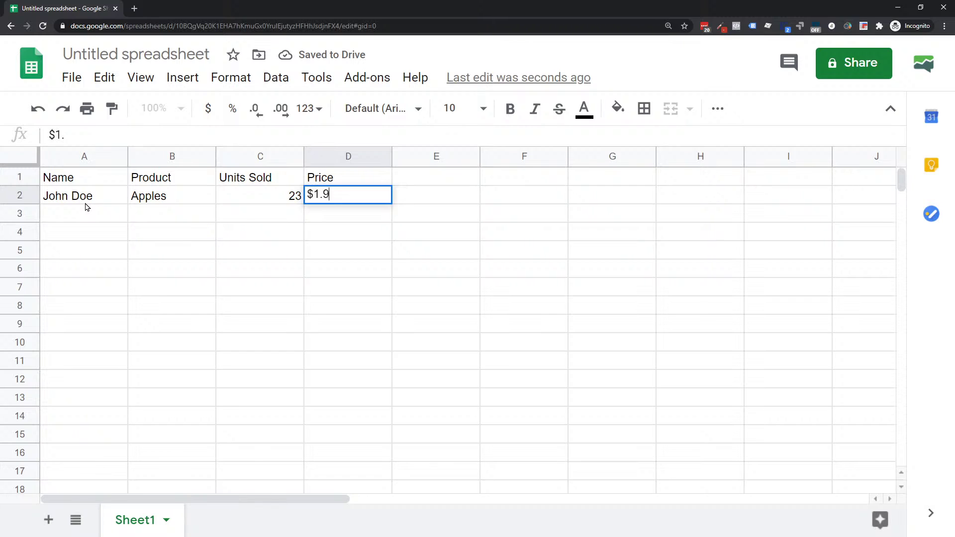
pyautogui.press('Return')
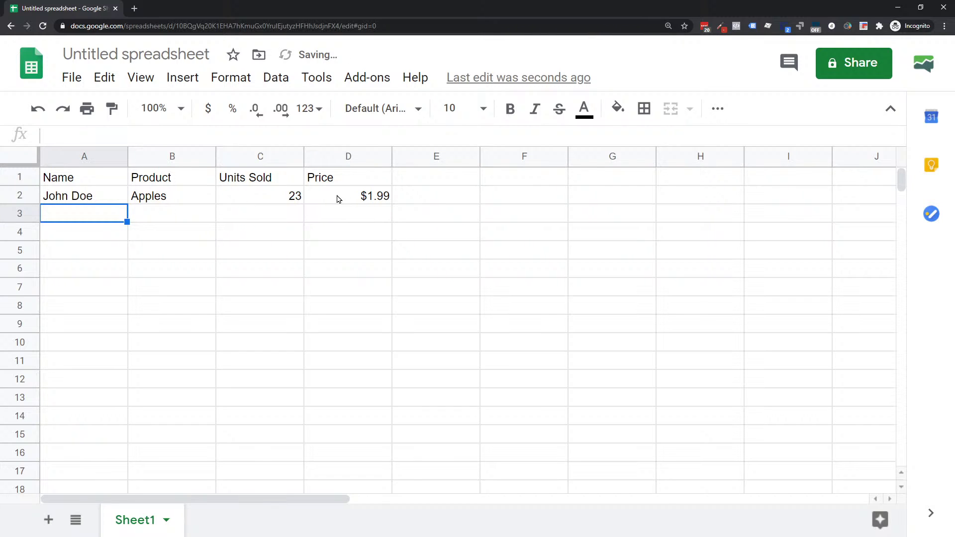
# Rename the Price header in D1 to Price per Unit.
pyautogui.doubleClick(310, 176)
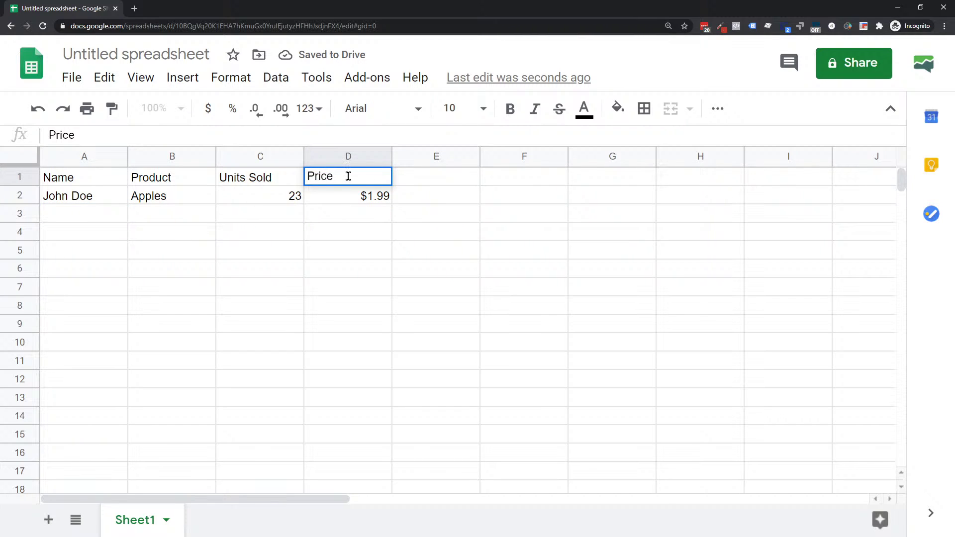
pyautogui.moveTo(335, 177); pyautogui.dragTo(299, 180)
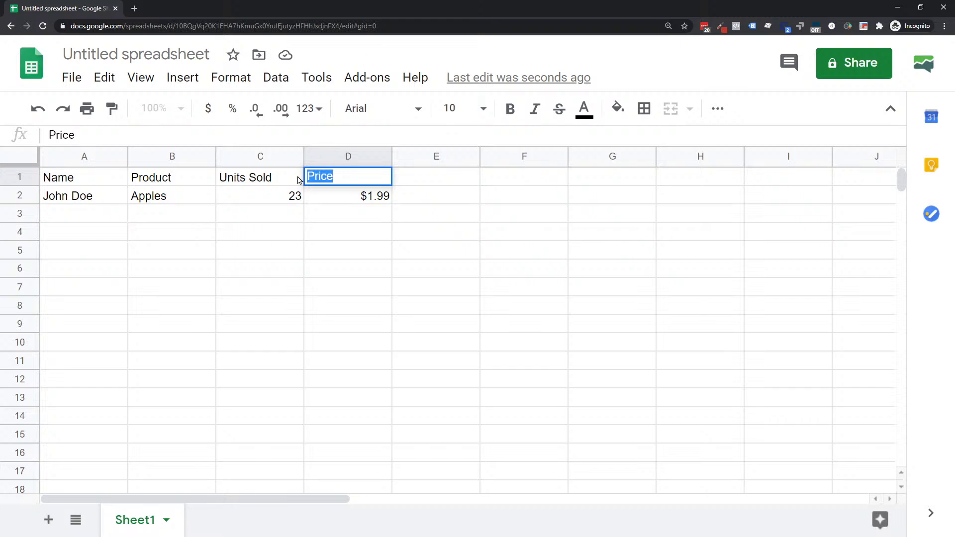
pyautogui.write('Unit Pr')
pyautogui.press('BackSpace')
pyautogui.press('BackSpace')
pyautogui.press('BackSpace')
pyautogui.press('BackSpace')
pyautogui.press('BackSpace')
pyautogui.press('BackSpace')
pyautogui.press('BackSpace')
pyautogui.write('Price B')
pyautogui.press('BackSpace')
pyautogui.write('Price')
pyautogui.press('BackSpace')
pyautogui.press('BackSpace')
pyautogui.write('per Unit')
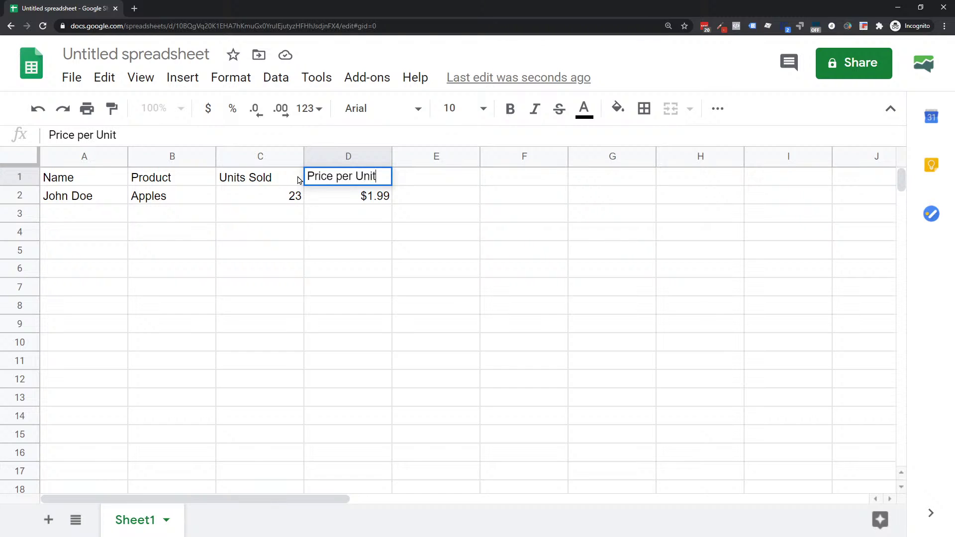
pyautogui.press('Return')
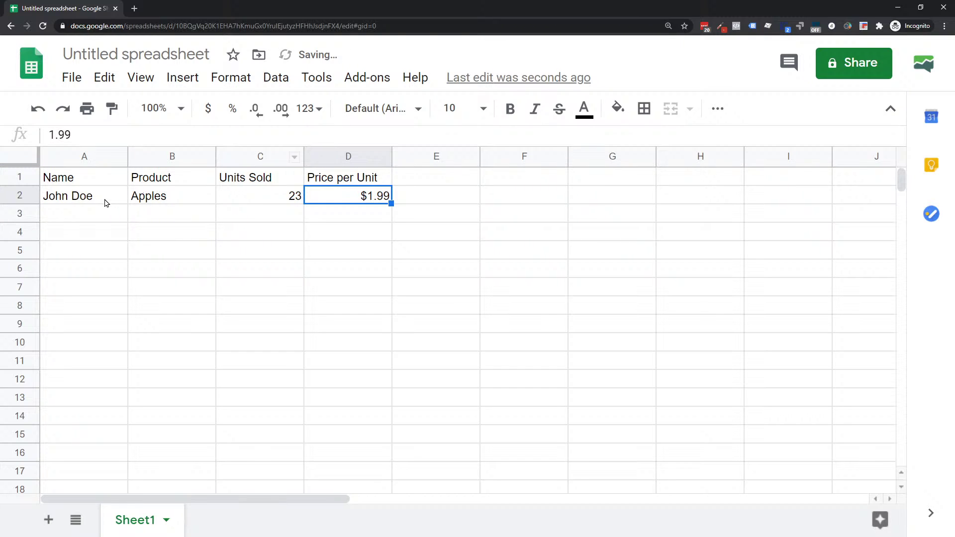
# Copy the data row A2:D2 into each of rows 3 through 7.
pyautogui.click(183, 202)
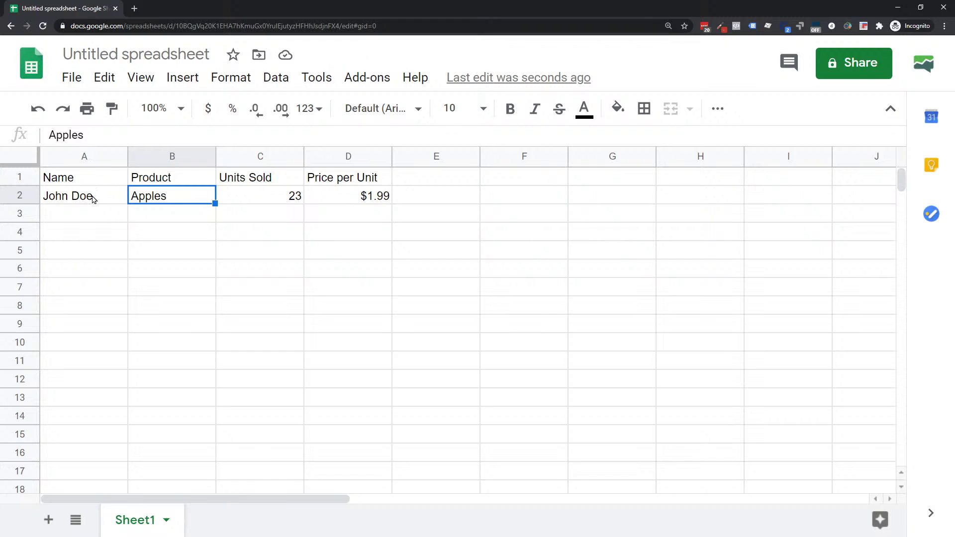
pyautogui.moveTo(93, 196); pyautogui.dragTo(350, 203)
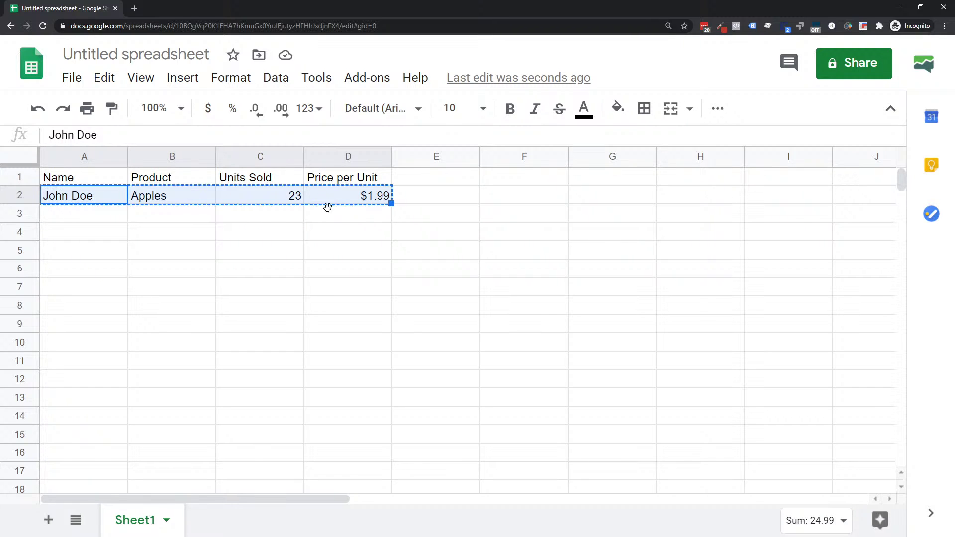
pyautogui.hotkey('ctrl', 'c')
pyautogui.click(115, 218)
pyautogui.hotkey('ctrl', 'v')
pyautogui.click(108, 238)
pyautogui.hotkey('ctrl', 'v')
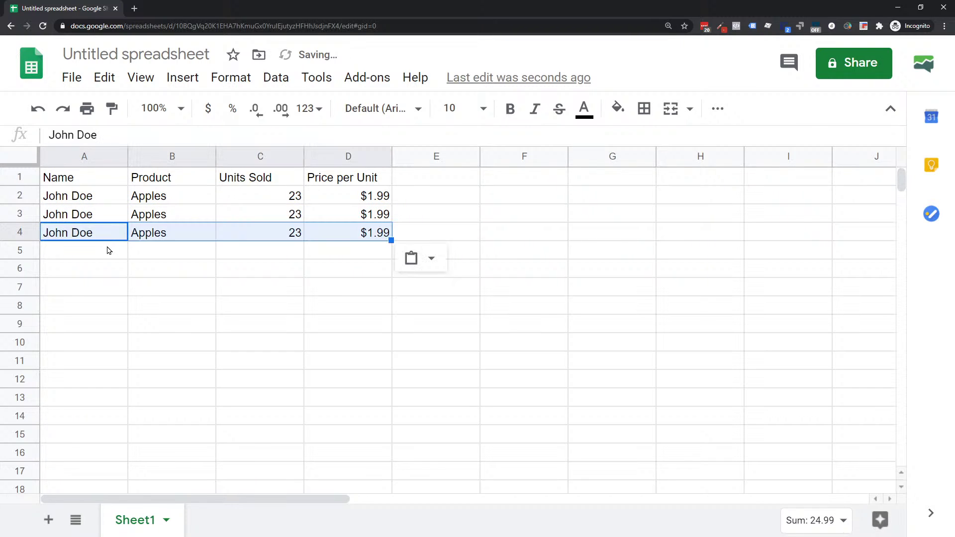
pyautogui.click(106, 250)
pyautogui.hotkey('ctrl', 'v')
pyautogui.click(106, 269)
pyautogui.hotkey('ctrl', 'v')
pyautogui.click(105, 288)
pyautogui.hotkey('ctrl', 'v')
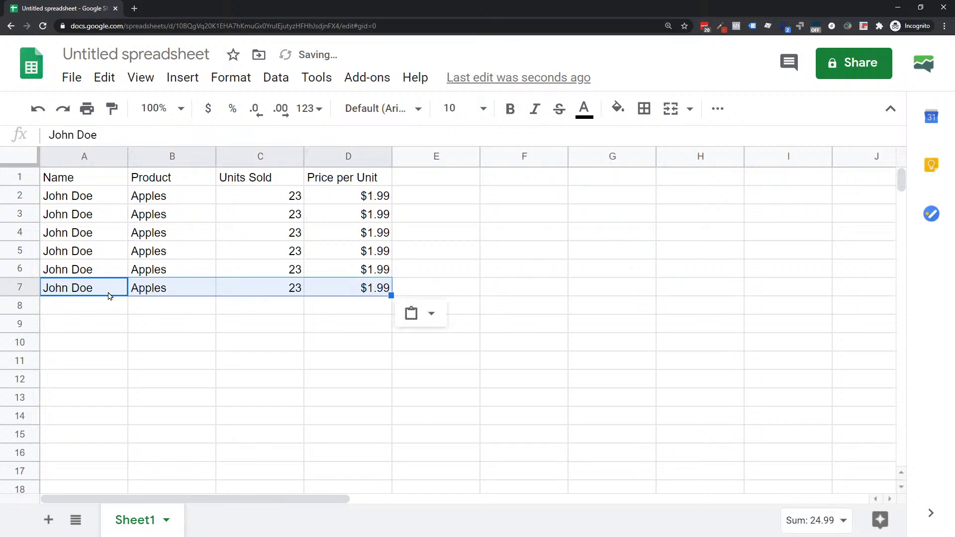
# Change the product in cell B3 to Pears.
pyautogui.click(157, 216)
pyautogui.write('Pears')
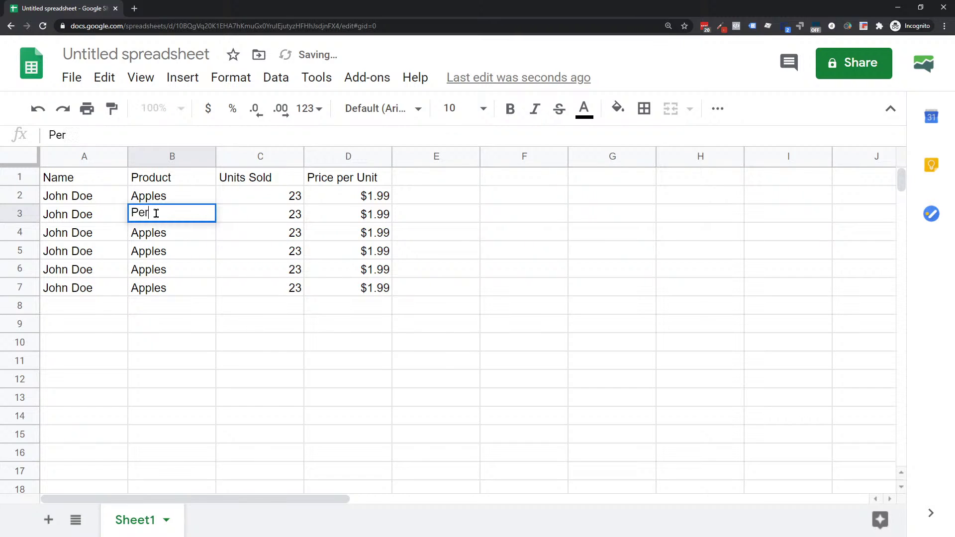
pyautogui.press('Return')
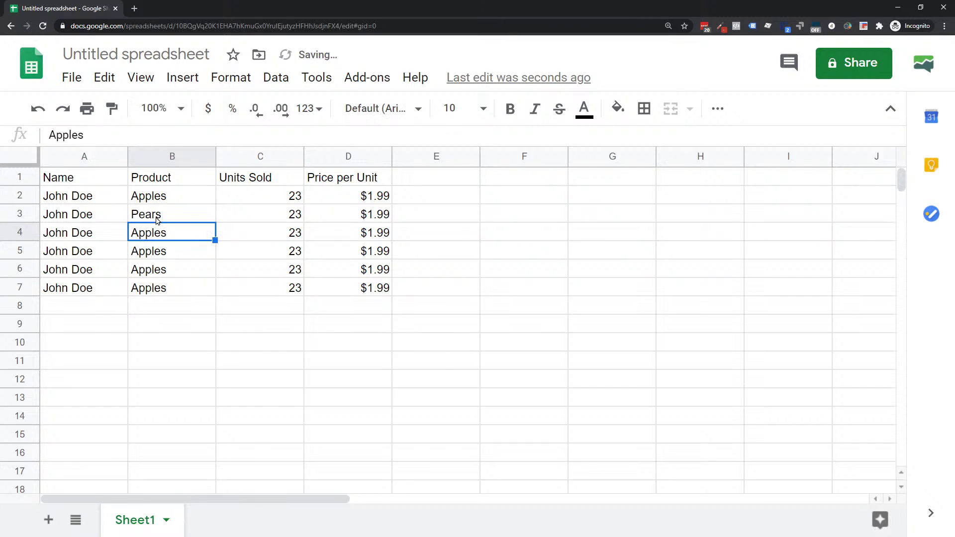
# Change the product in cell B5 to Oranges.
pyautogui.click(146, 247)
pyautogui.write('Organges')
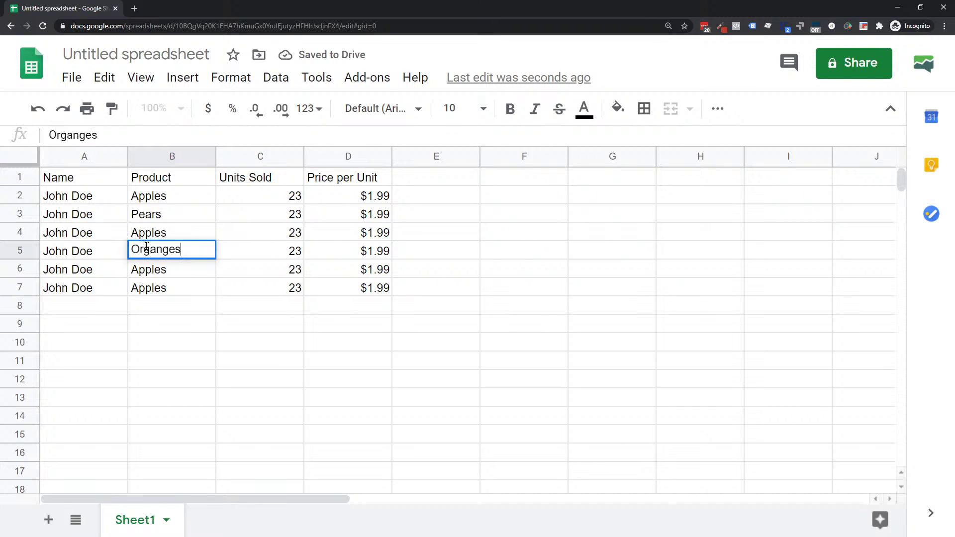
pyautogui.press('Return')
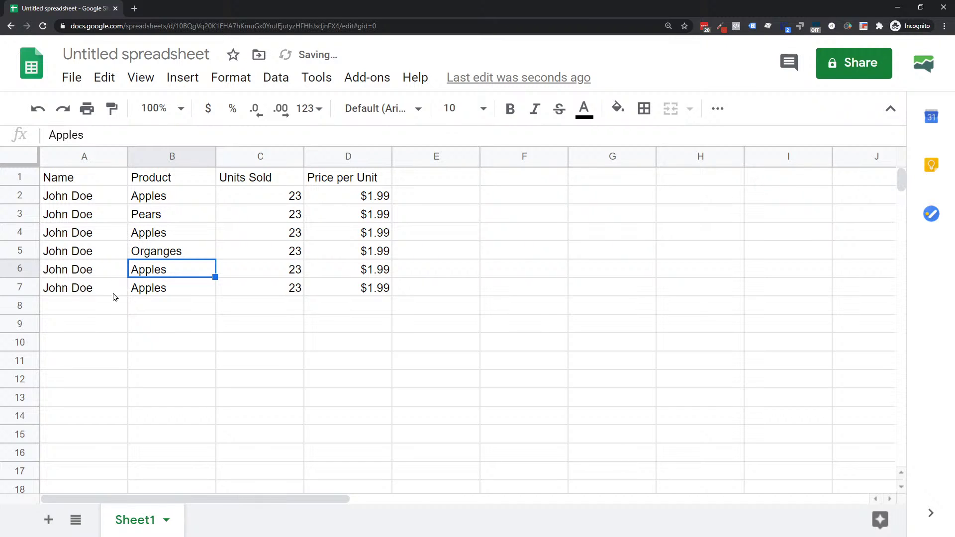
pyautogui.click(163, 246)
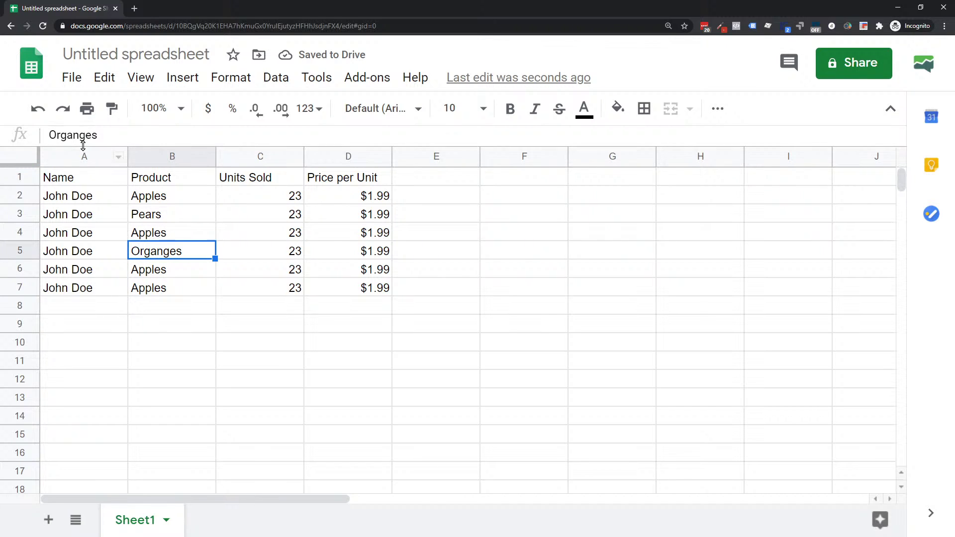
pyautogui.click(66, 133)
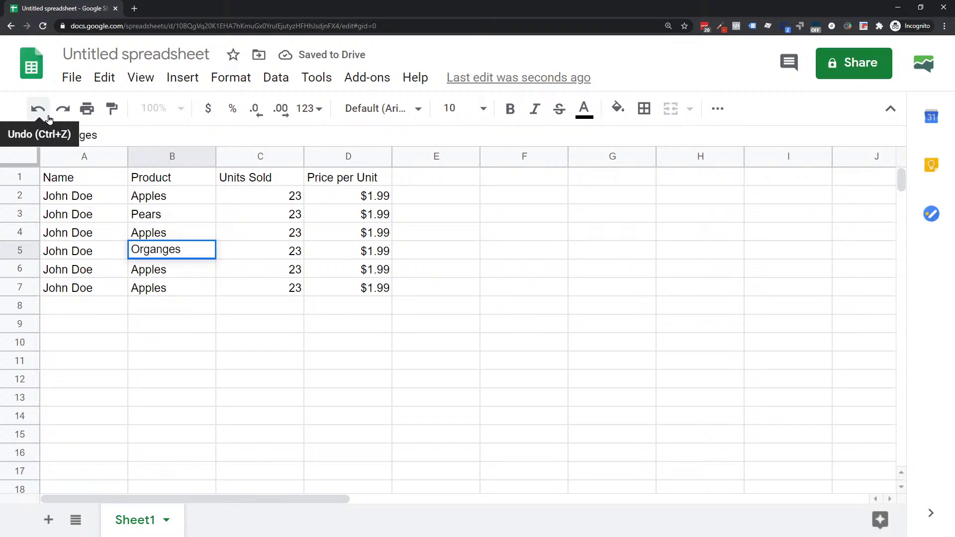
pyautogui.press('BackSpace')
pyautogui.press('Return')
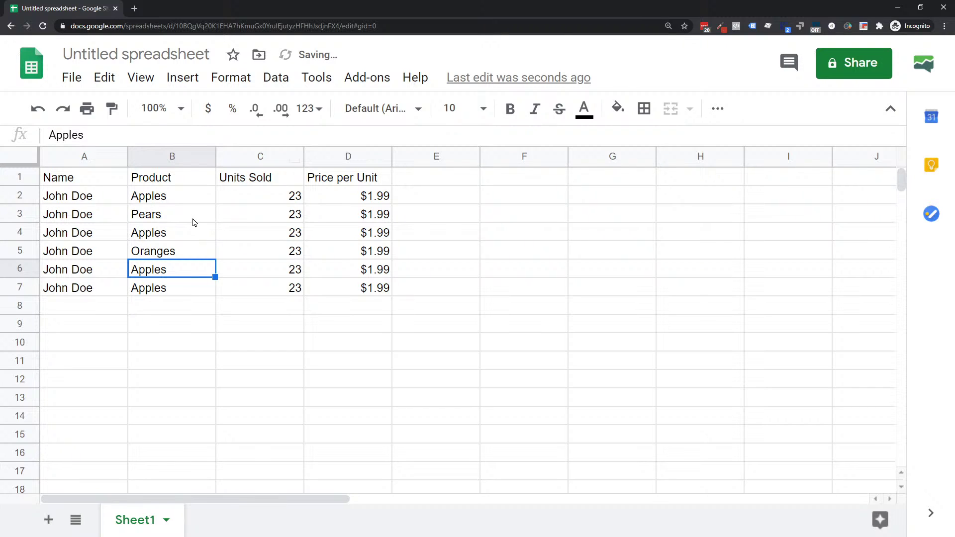
# Start a data validation rule for product cell B2 with the criteria set to List of items.
pyautogui.moveTo(180, 199); pyautogui.dragTo(177, 287)
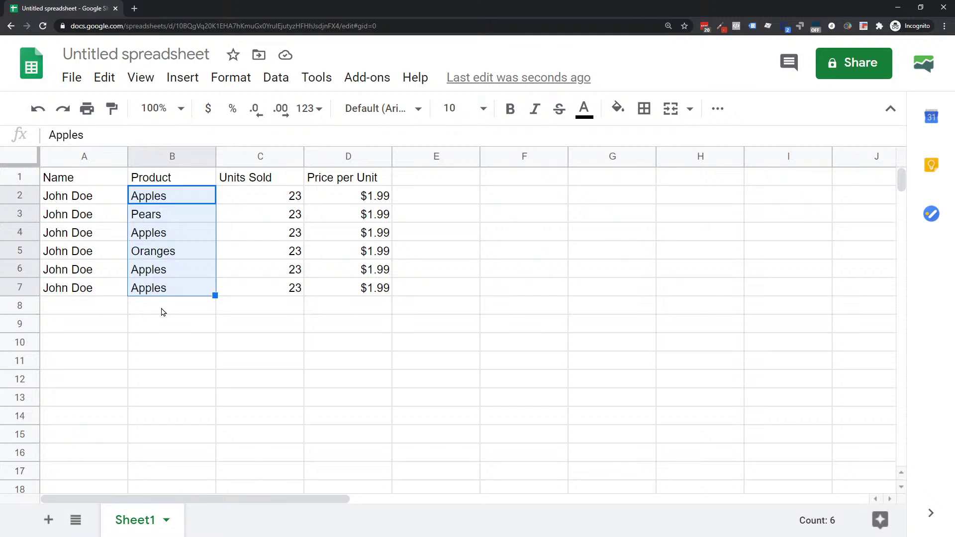
pyautogui.click(174, 201)
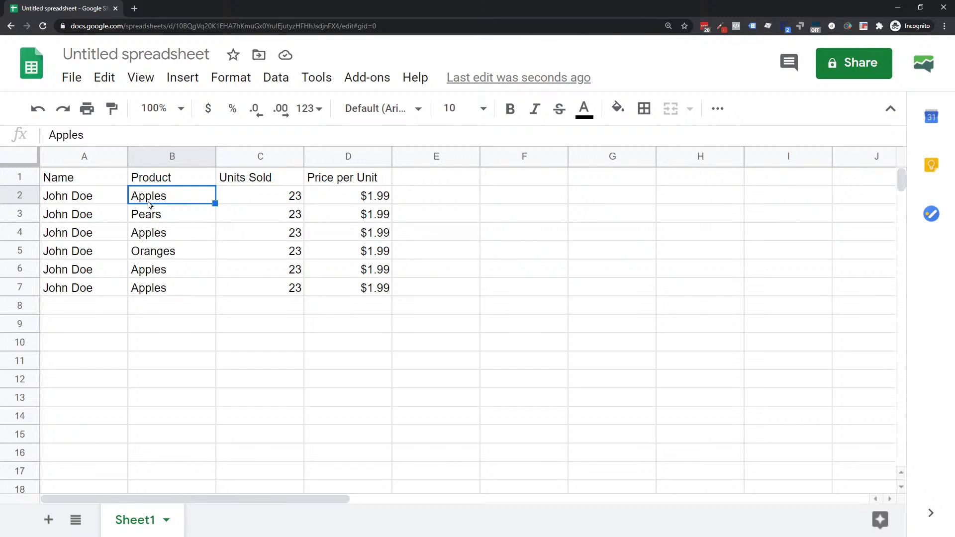
pyautogui.rightClick(175, 200)
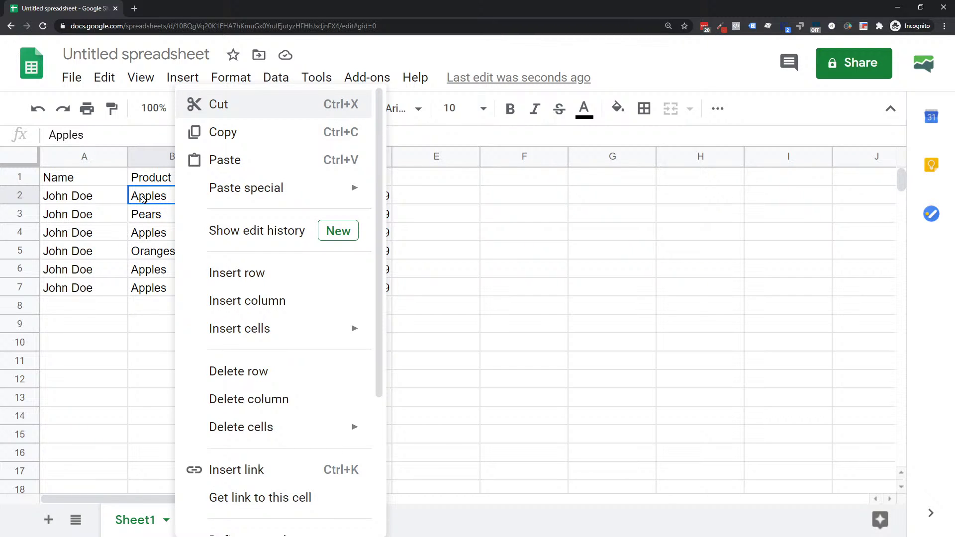
pyautogui.scroll(-3, 256, 232)
pyautogui.scroll(-1, 258, 233)
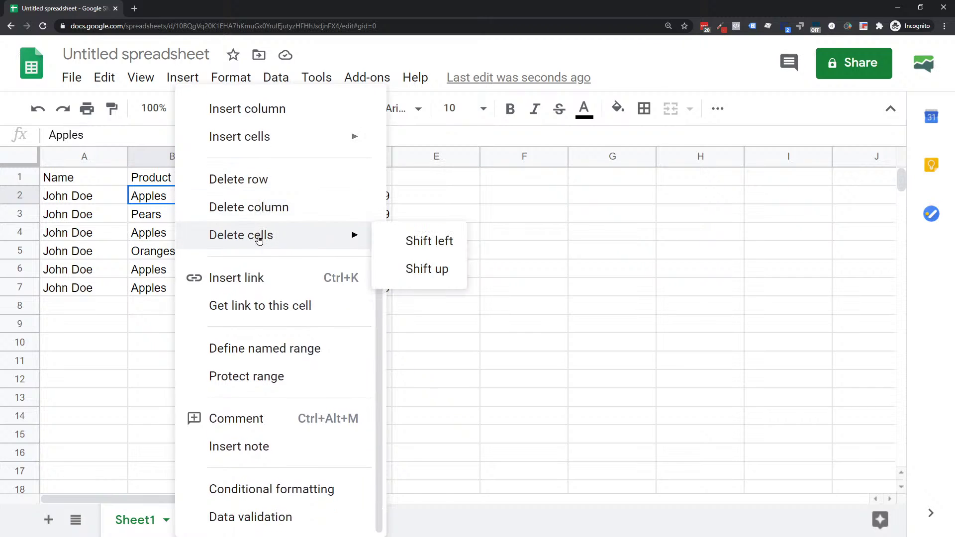
pyautogui.click(235, 522)
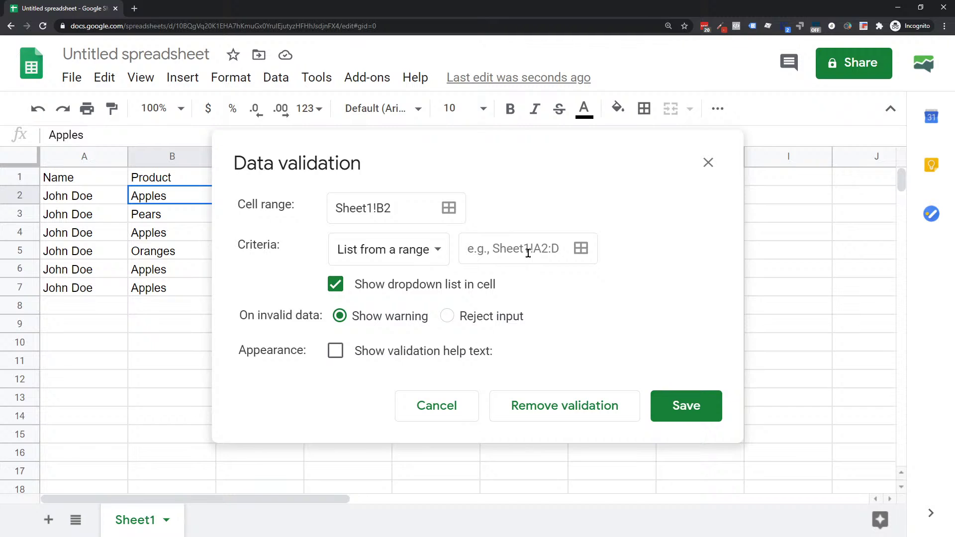
pyautogui.click(439, 255)
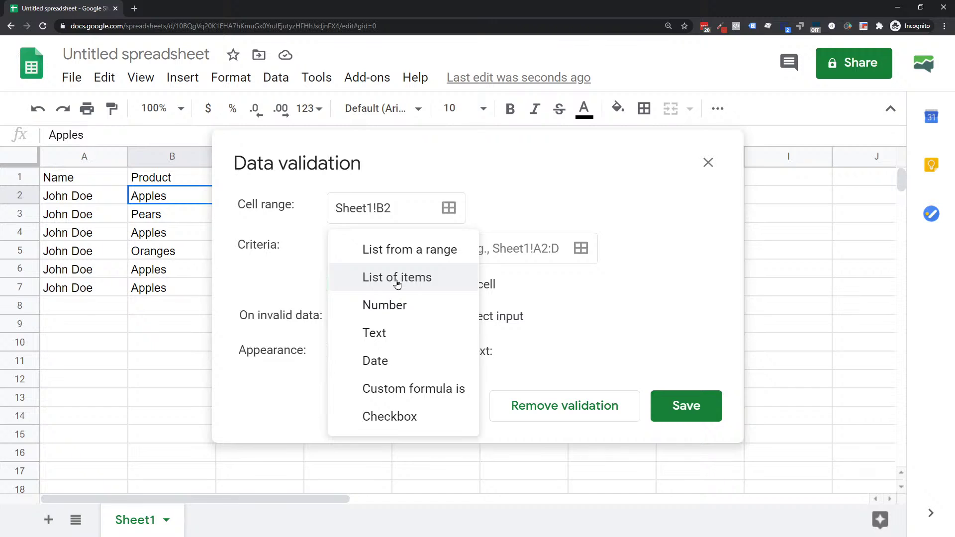
pyautogui.click(380, 283)
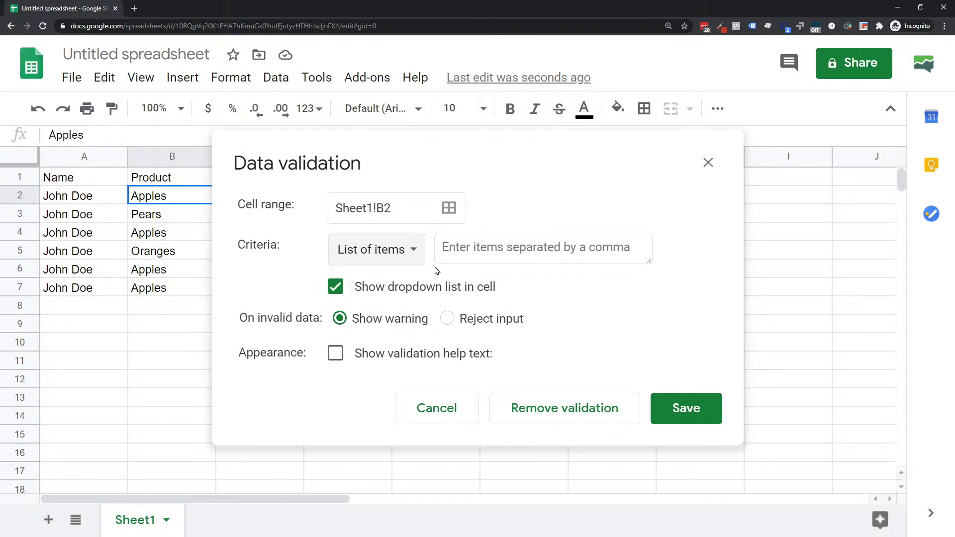
# Enter Apples,Pears,Oranges as the allowed items for B2 and save the validation rule.
pyautogui.click(490, 251)
pyautogui.write('Appl')
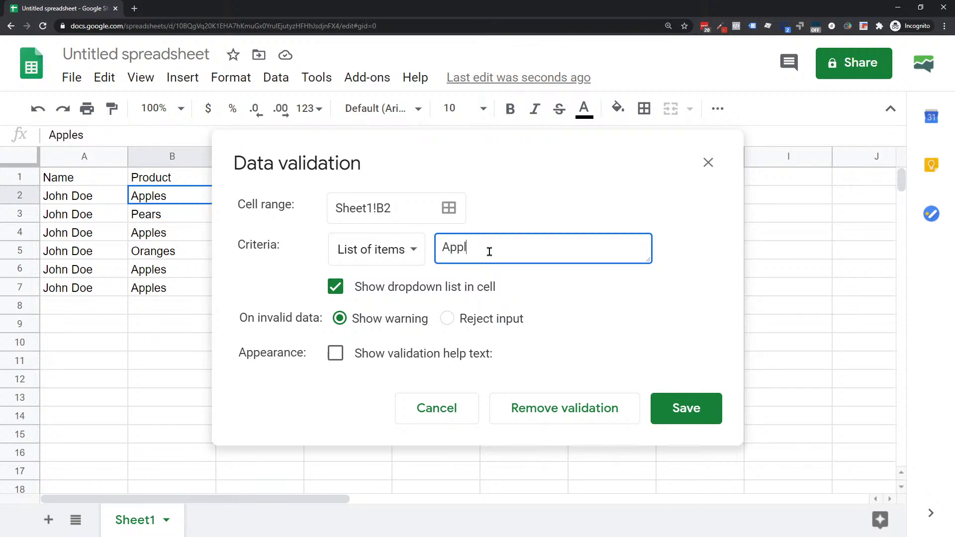
pyautogui.write('es,Pears,O')
pyautogui.write('rang')
pyautogui.press('BackSpace')
pyautogui.write('anges')
pyautogui.click(683, 413)
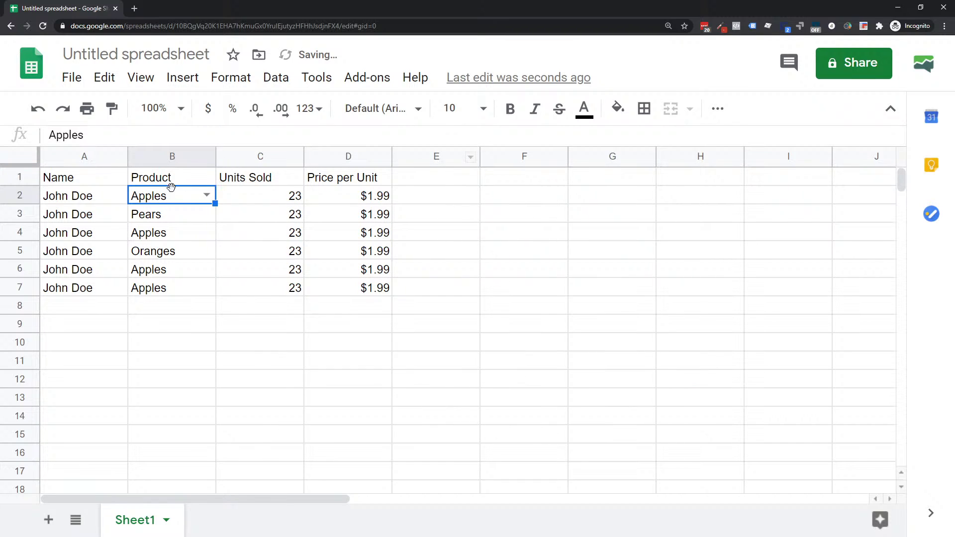
# Preview the dropdown choices in B2 and fill the cell with its validation down through B7.
pyautogui.click(207, 196)
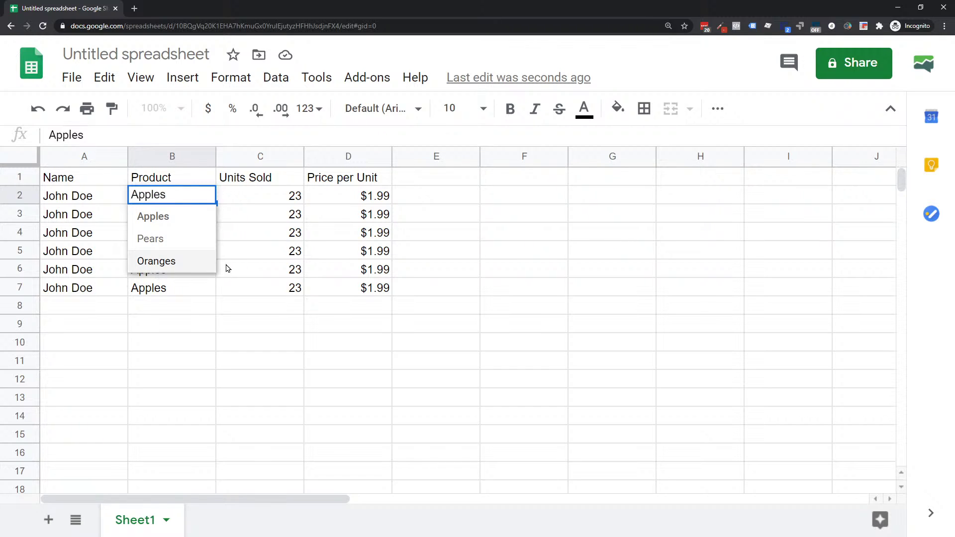
pyautogui.click(237, 259)
pyautogui.click(187, 202)
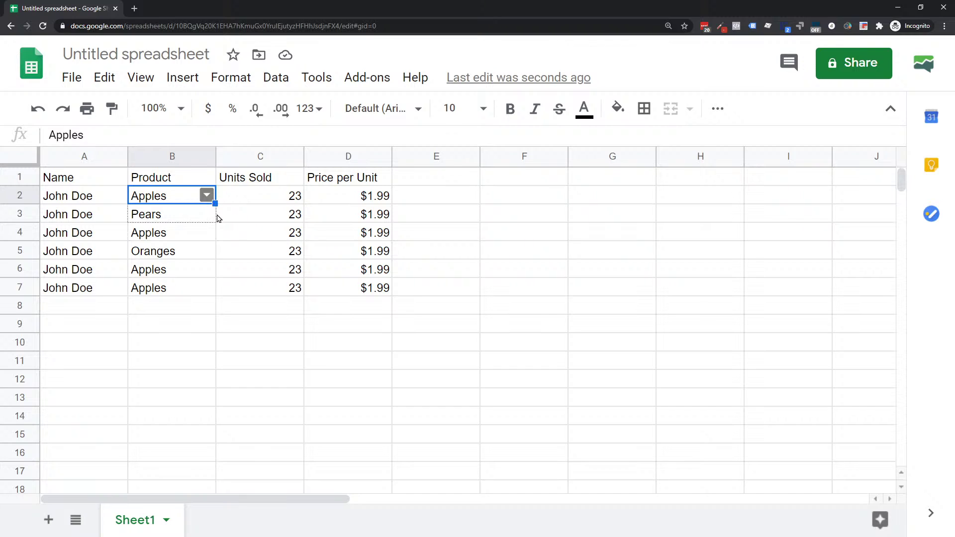
pyautogui.moveTo(218, 218); pyautogui.dragTo(213, 294)
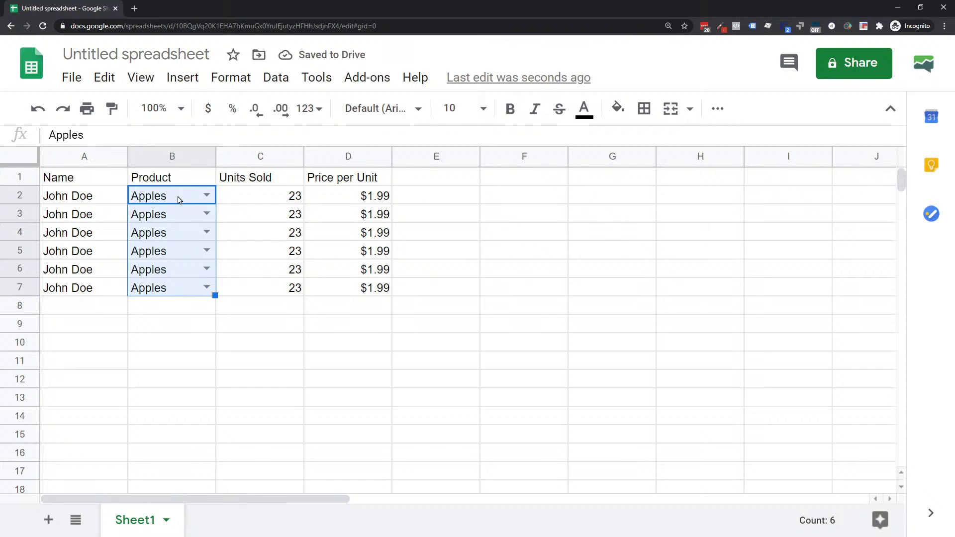
# Choose Pears in cell B4 and Oranges in cell B6 from their dropdown lists.
pyautogui.click(145, 198)
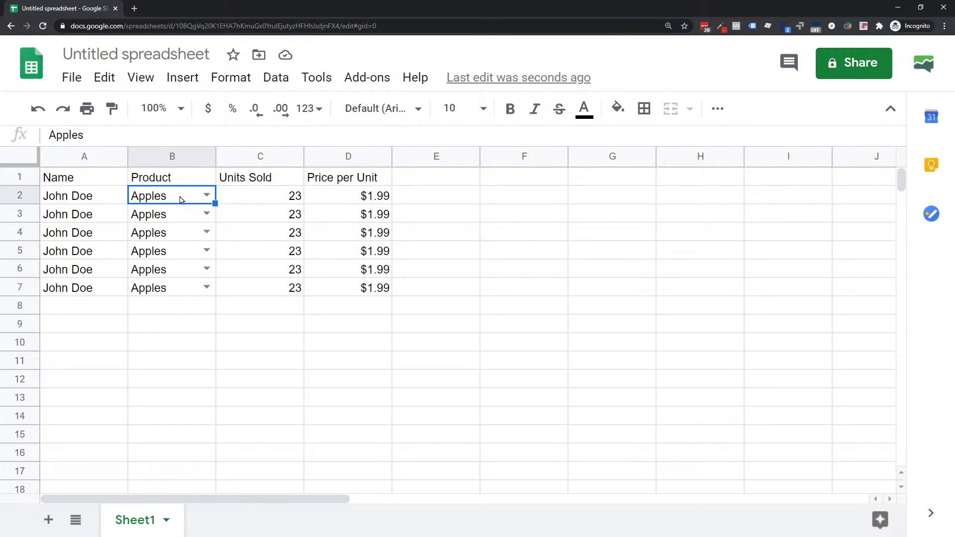
pyautogui.click(206, 232)
pyautogui.click(175, 273)
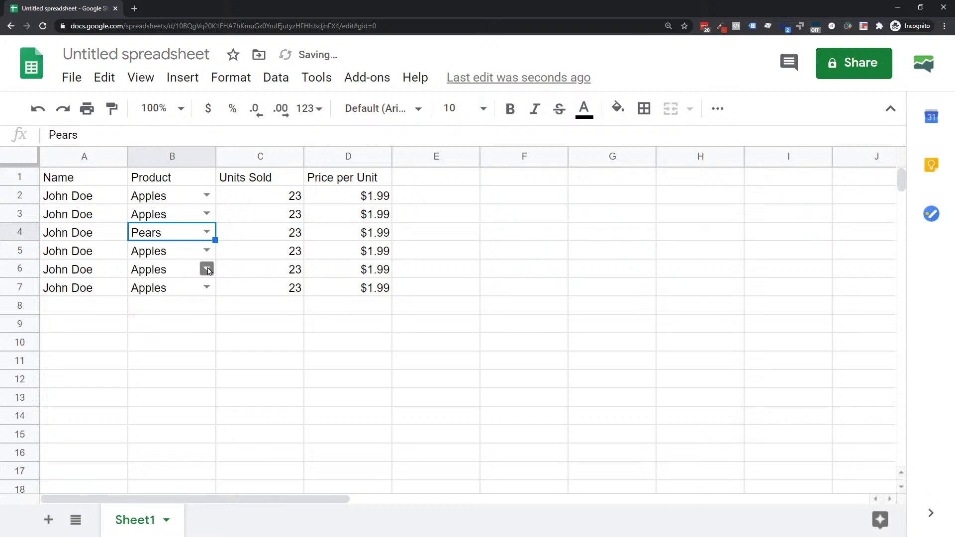
pyautogui.click(207, 269)
pyautogui.click(152, 336)
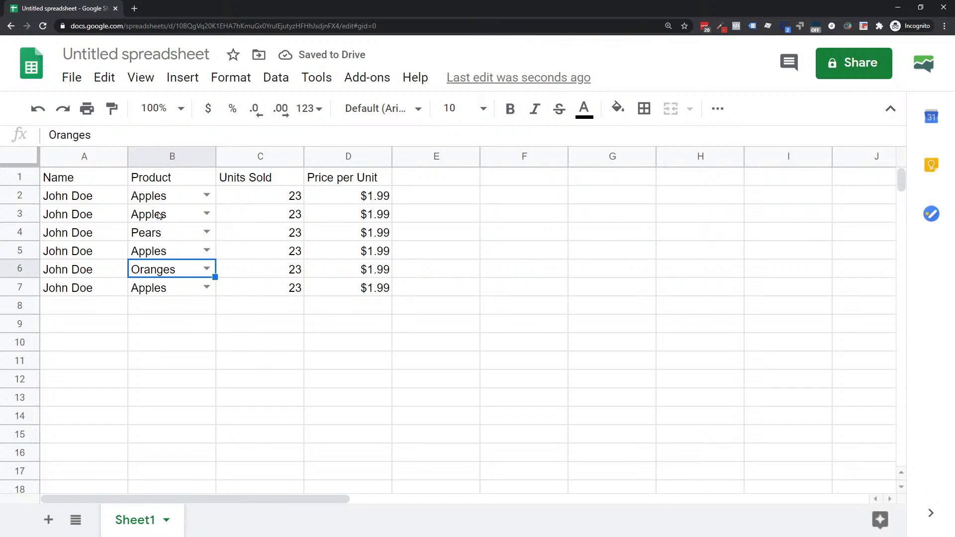
# Enter Apples in cell B8 below the product list.
pyautogui.click(164, 307)
pyautogui.write('Apples')
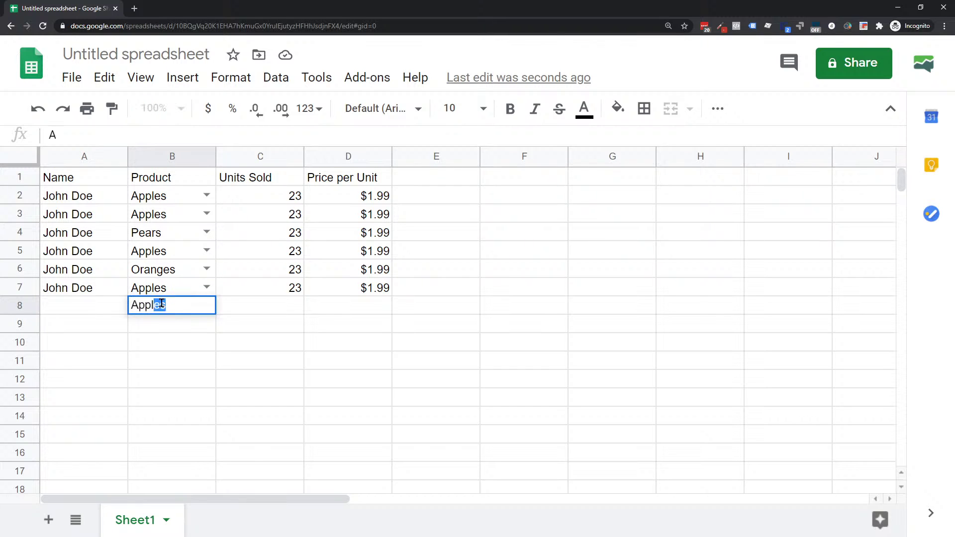
pyautogui.press('Return')
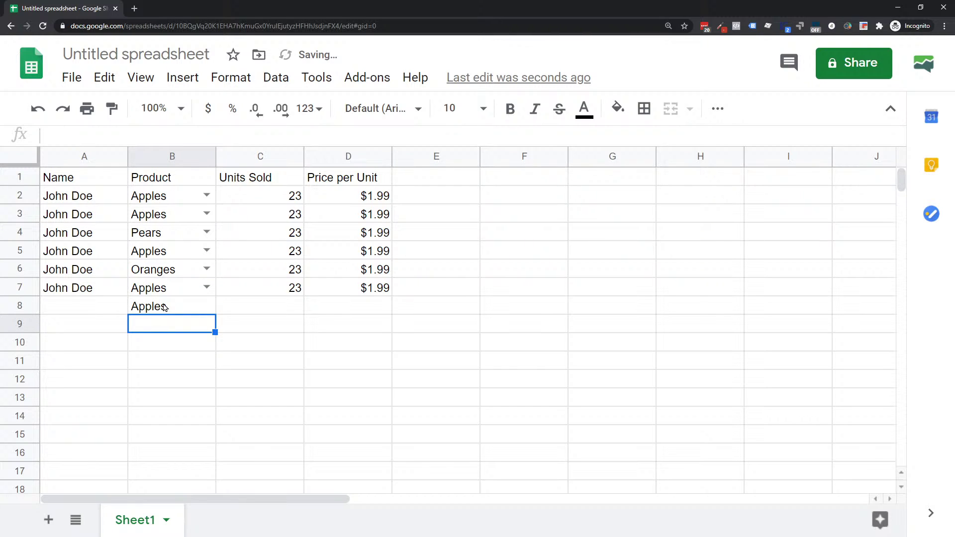
# Change the entry in B8 to Apple and clear the cell.
pyautogui.click(164, 307)
pyautogui.click(93, 134)
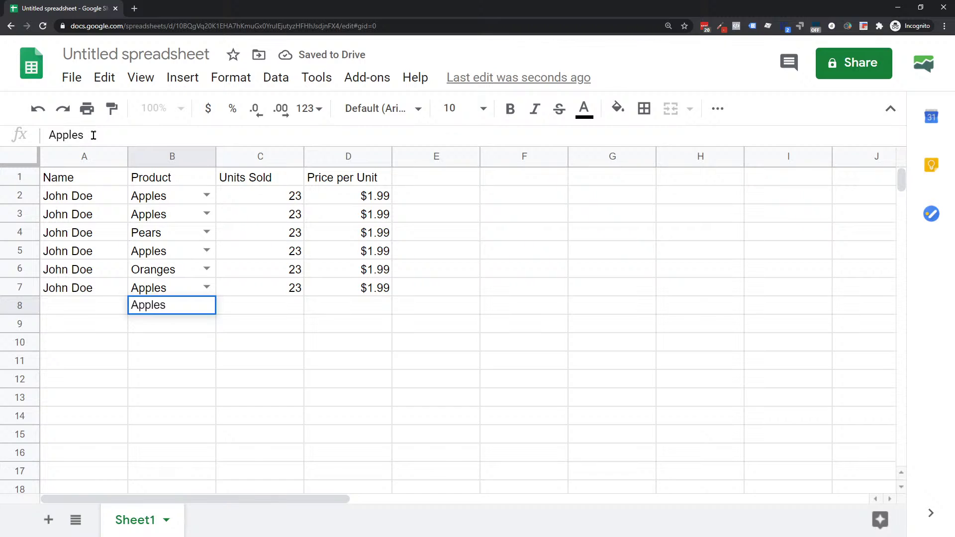
pyautogui.press('BackSpace')
pyautogui.press('Return')
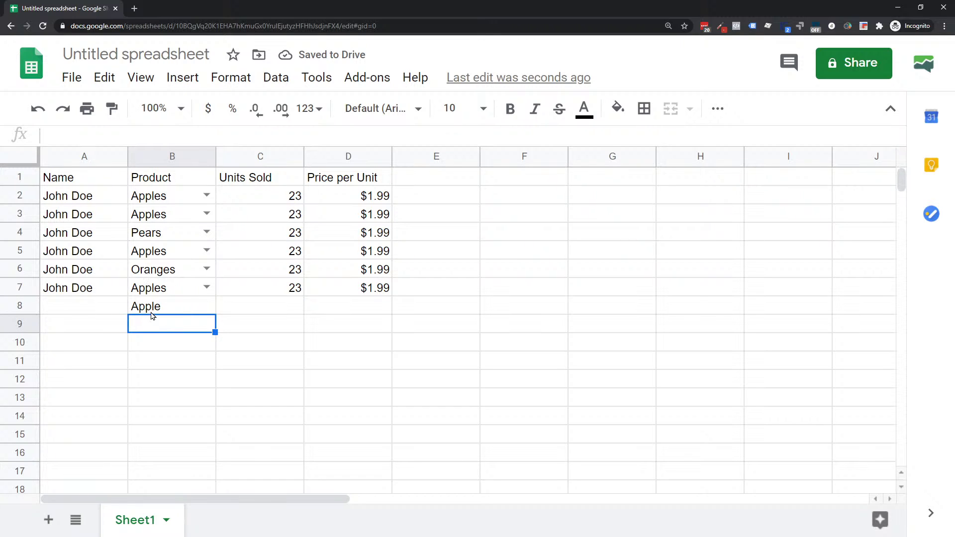
pyautogui.click(150, 312)
pyautogui.press('Delete')
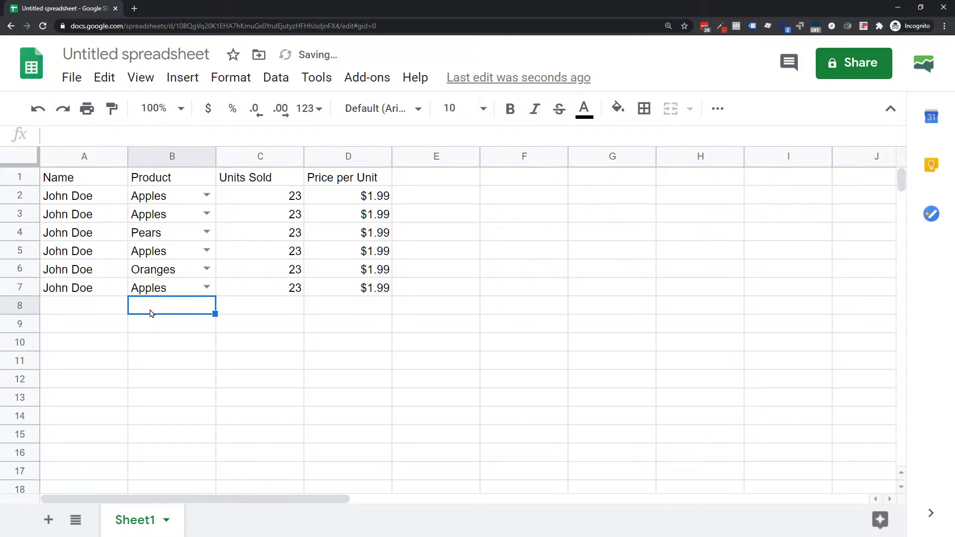
pyautogui.moveTo(176, 203); pyautogui.dragTo(181, 292)
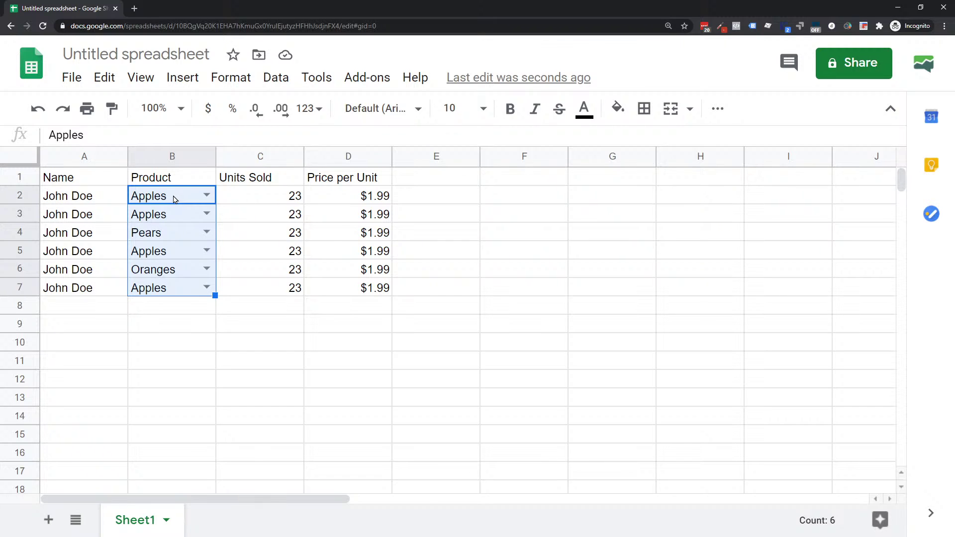
pyautogui.click(164, 288)
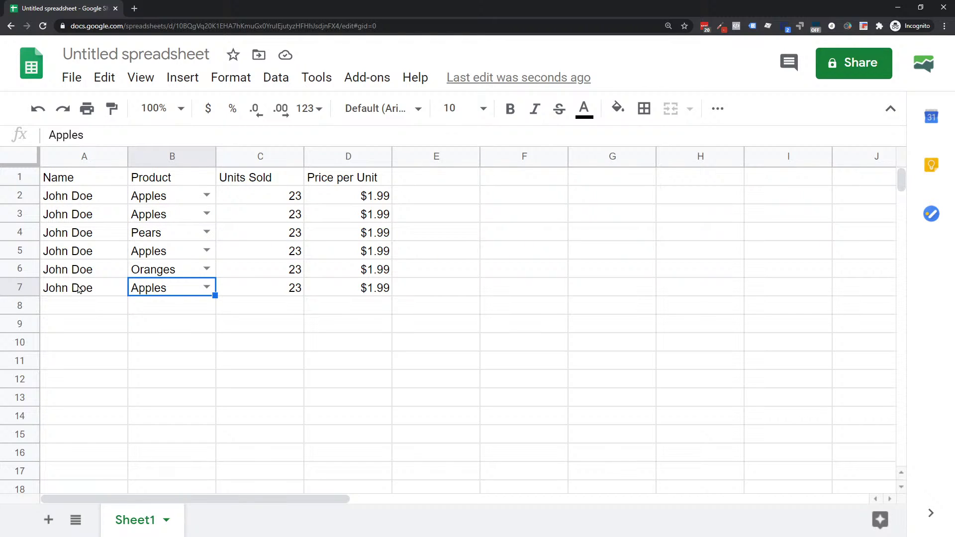
# Rename the Name header in A1 to Full Name.
pyautogui.click(56, 177)
pyautogui.write('Full')
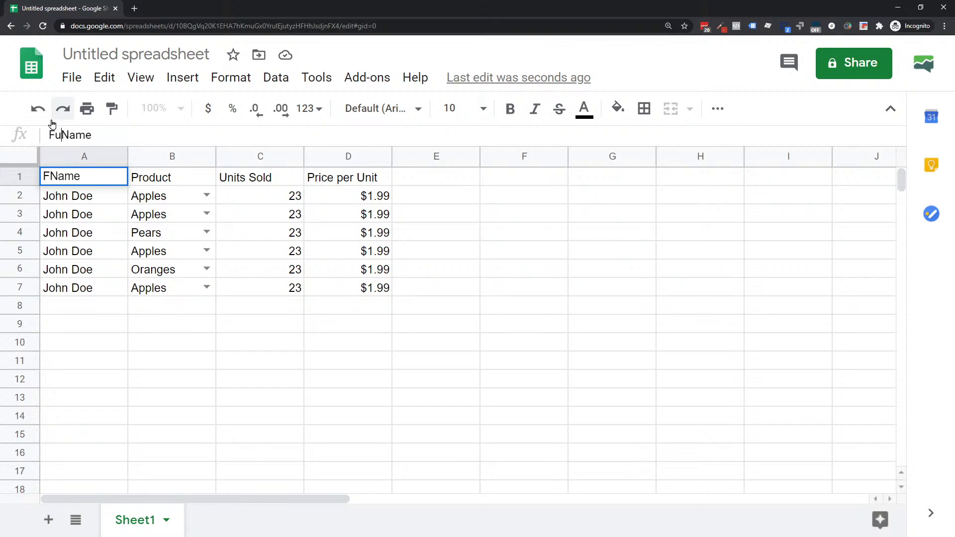
pyautogui.press('Return')
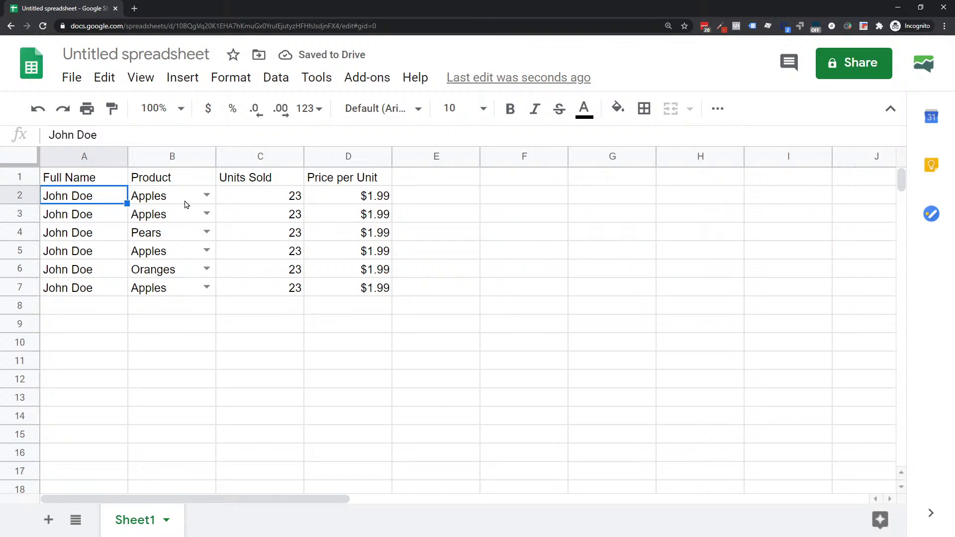
# Insert two blank columns between the Full Name and Product columns.
pyautogui.click(164, 160)
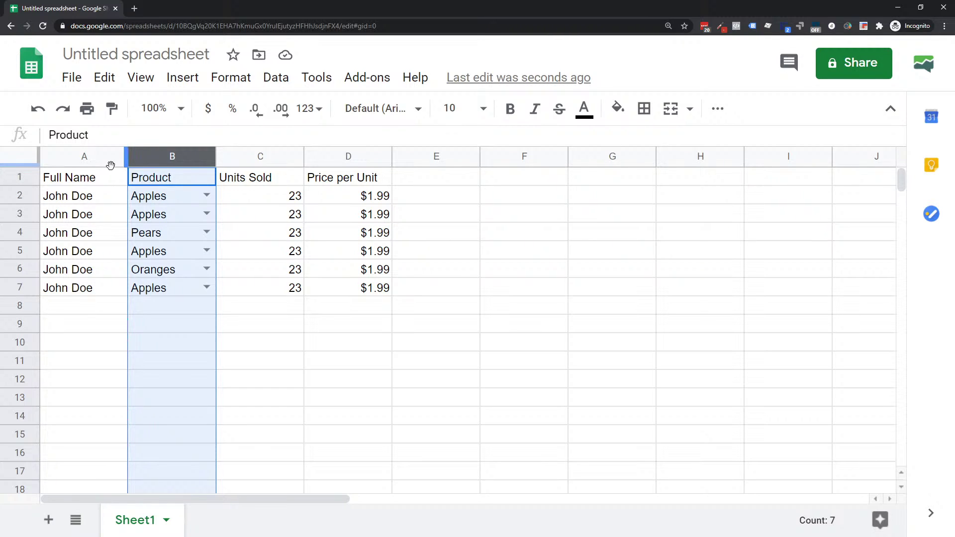
pyautogui.rightClick(155, 158)
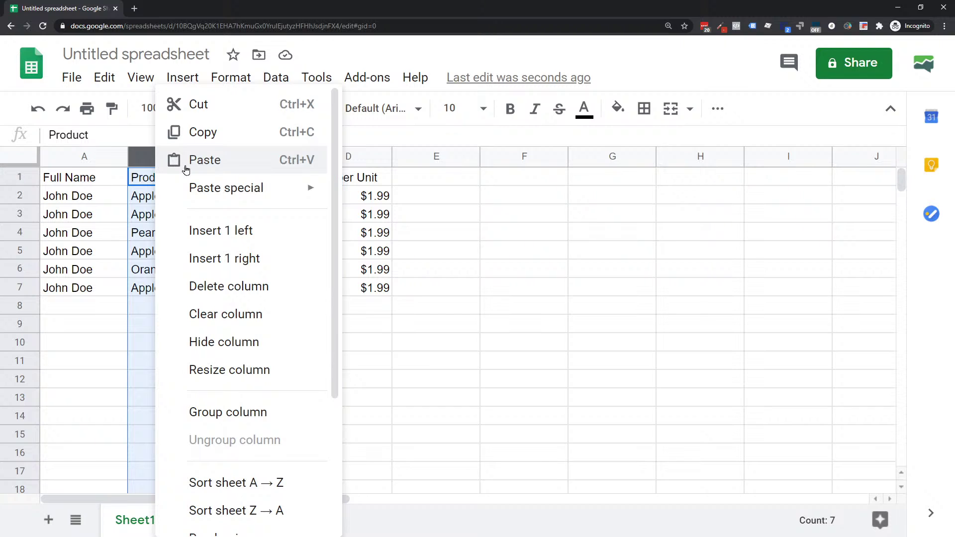
pyautogui.click(216, 236)
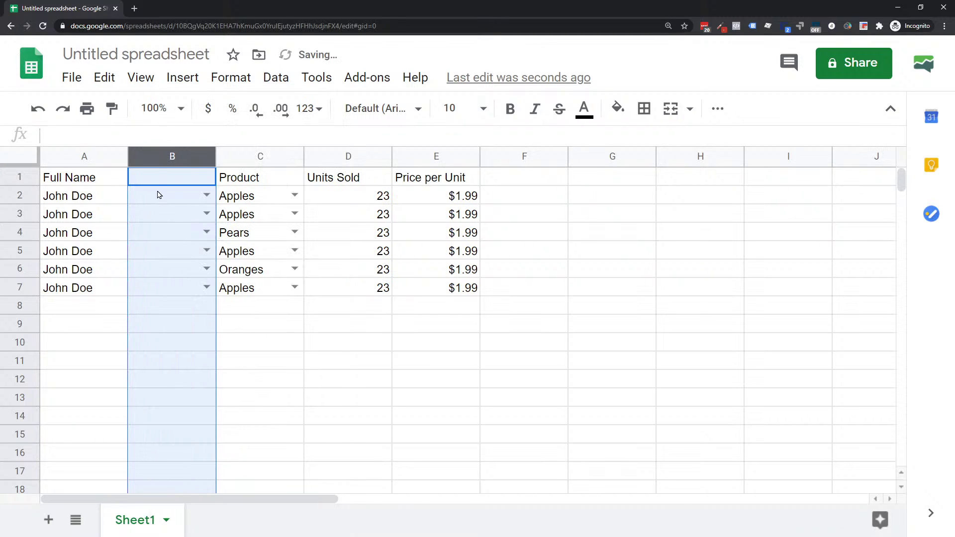
pyautogui.rightClick(167, 158)
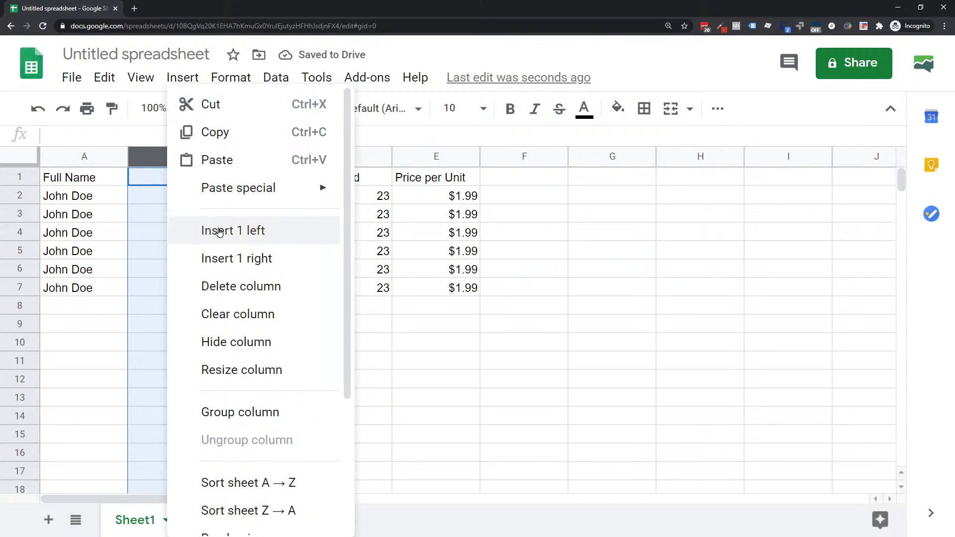
pyautogui.click(219, 232)
pyautogui.click(170, 340)
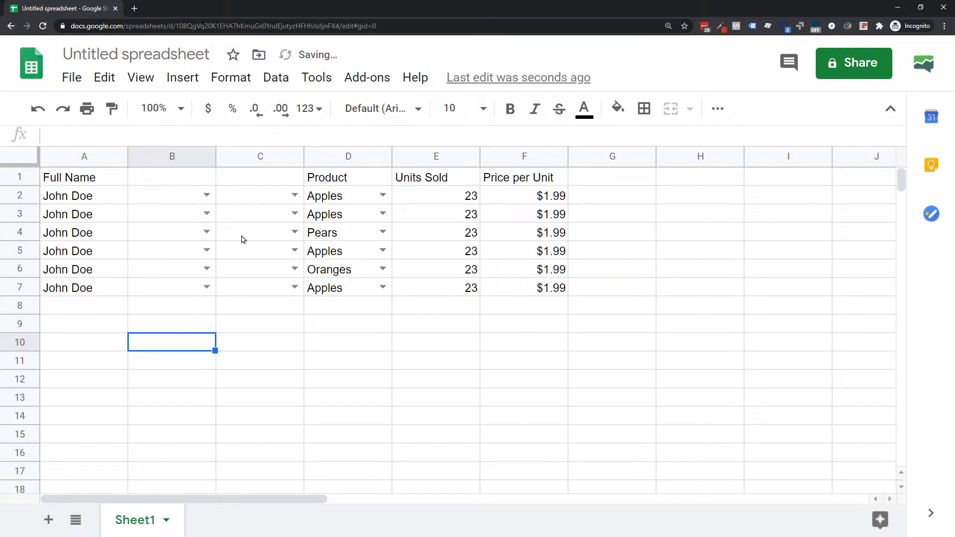
pyautogui.moveTo(188, 199); pyautogui.dragTo(255, 299)
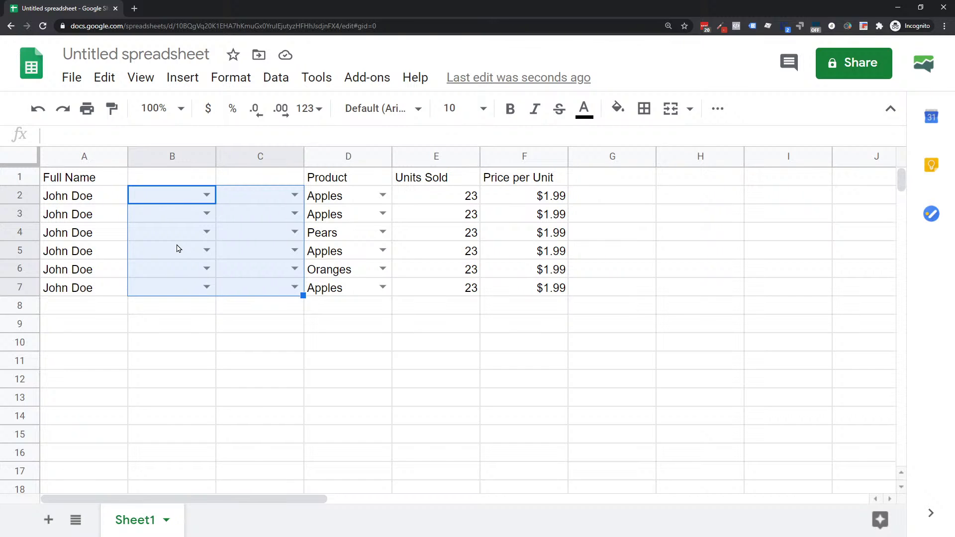
pyautogui.rightClick(162, 201)
pyautogui.scroll(-5, 222, 337)
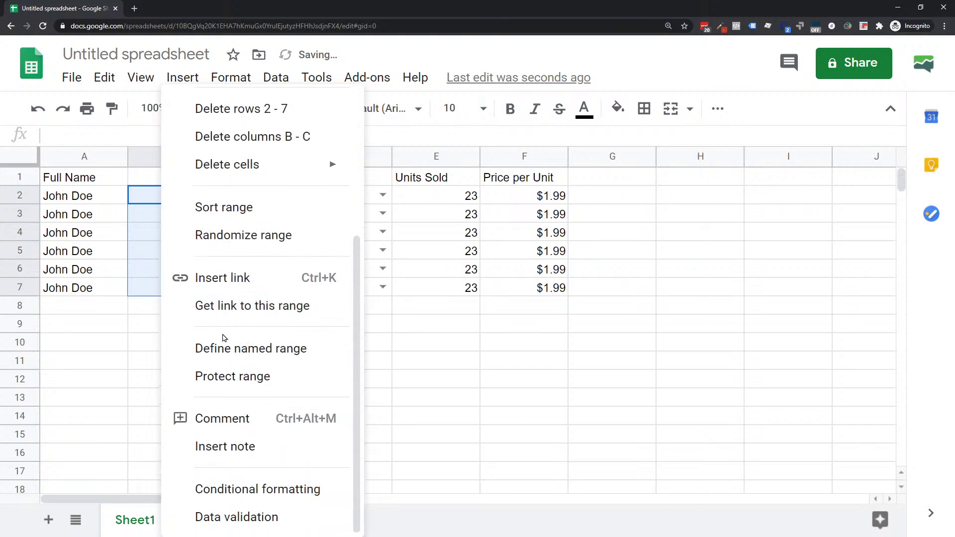
pyautogui.click(213, 516)
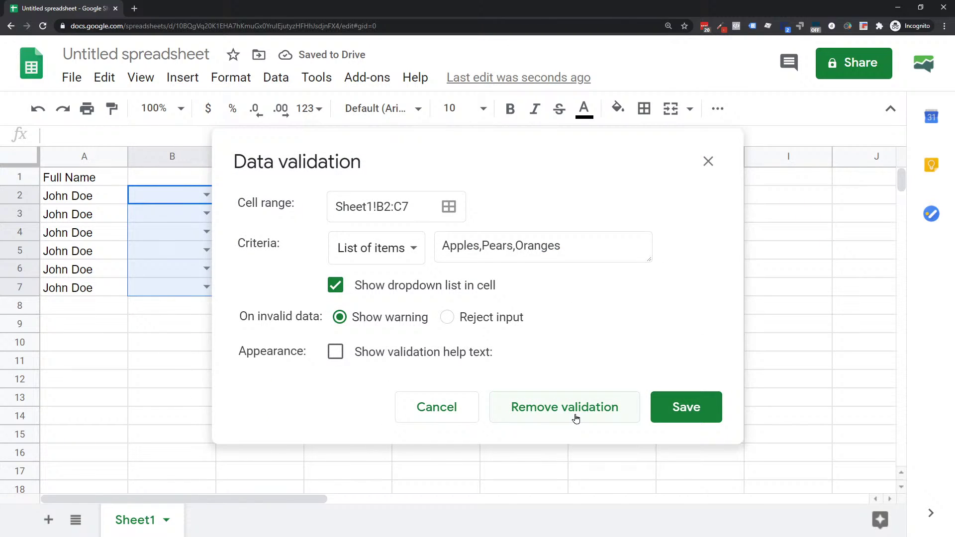
pyautogui.click(454, 412)
# Remove the data validation from cells B2:B7 beside the full names.
pyautogui.click(184, 199)
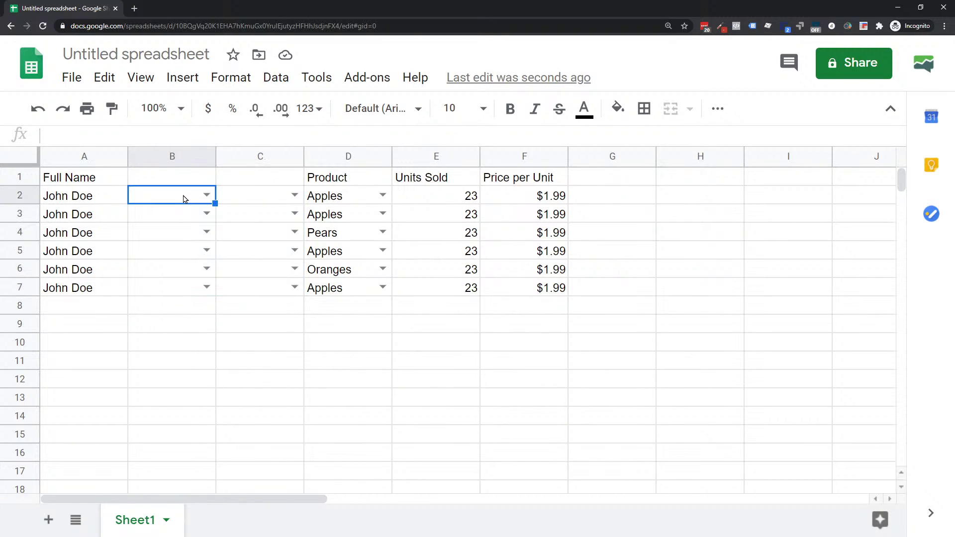
pyautogui.moveTo(184, 198); pyautogui.dragTo(182, 289)
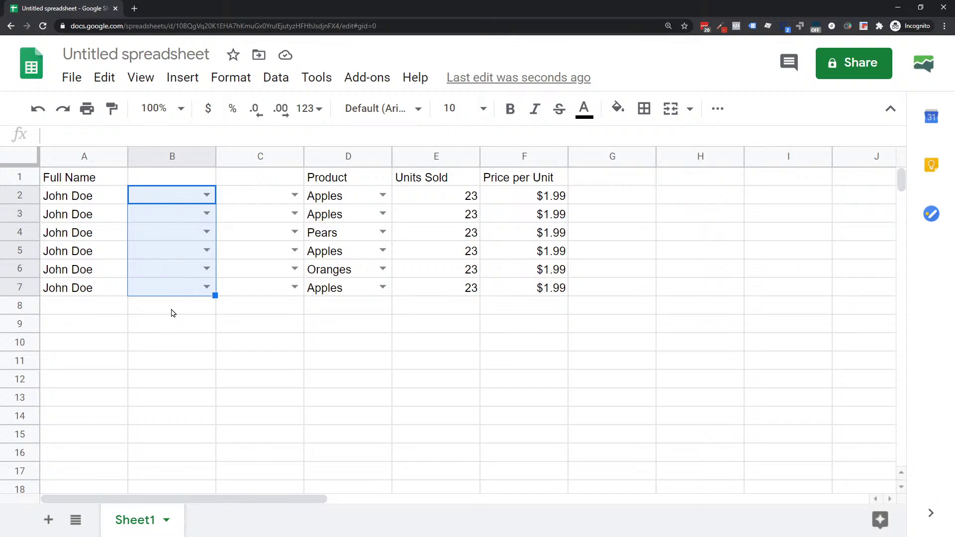
pyautogui.rightClick(179, 267)
pyautogui.scroll(-4, 256, 517)
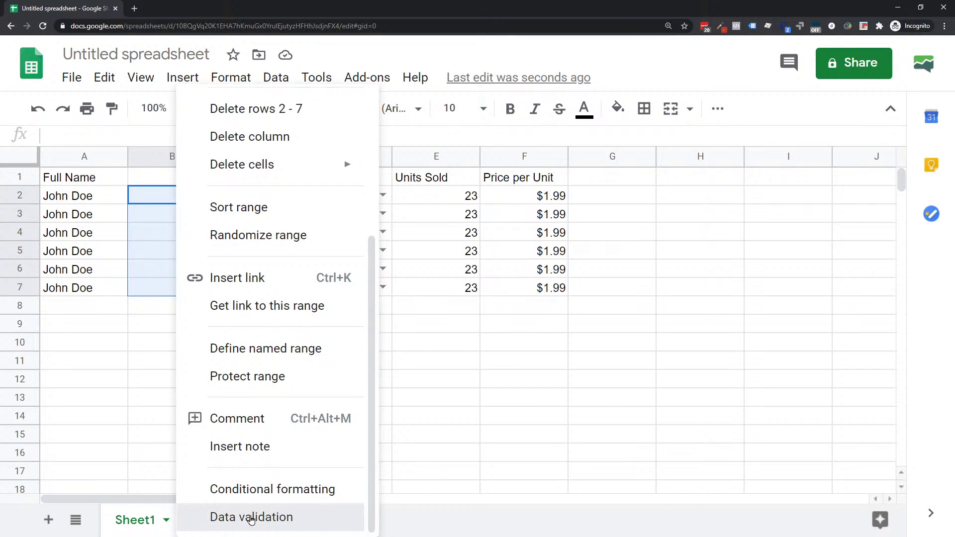
pyautogui.click(257, 518)
pyautogui.click(526, 417)
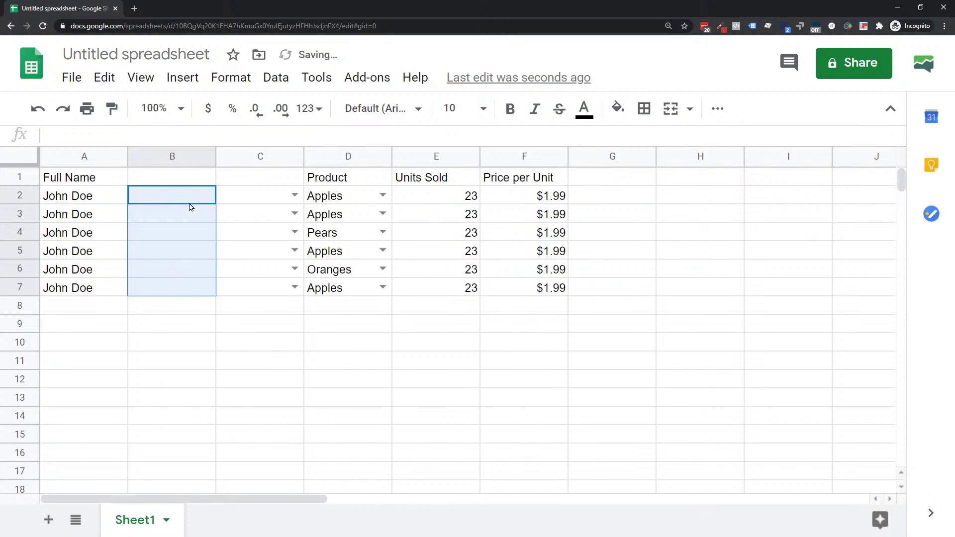
# Clear the dropdown validation from C2:C7 by filling the blank cell C1 down over them.
pyautogui.click(257, 198)
pyautogui.click(251, 178)
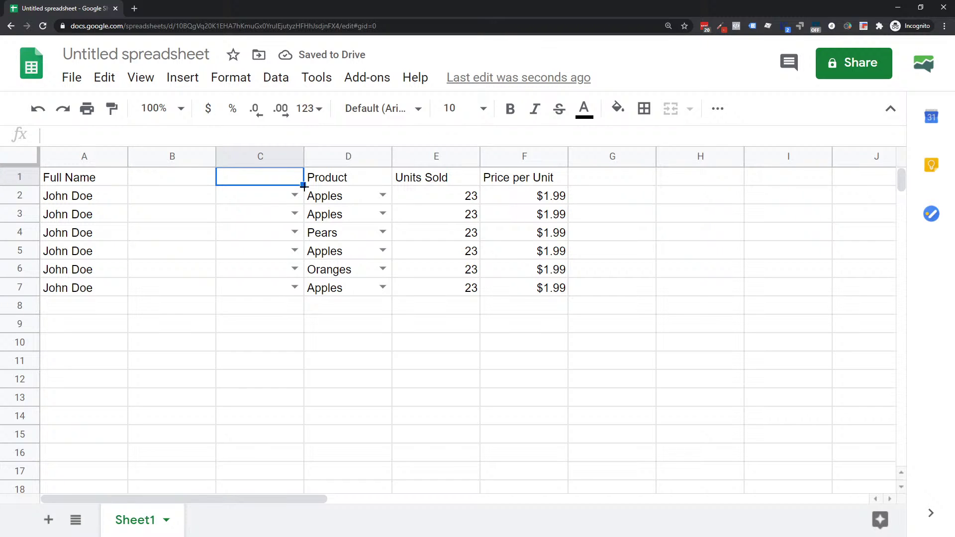
pyautogui.moveTo(304, 186); pyautogui.dragTo(303, 327)
pyautogui.click(333, 369)
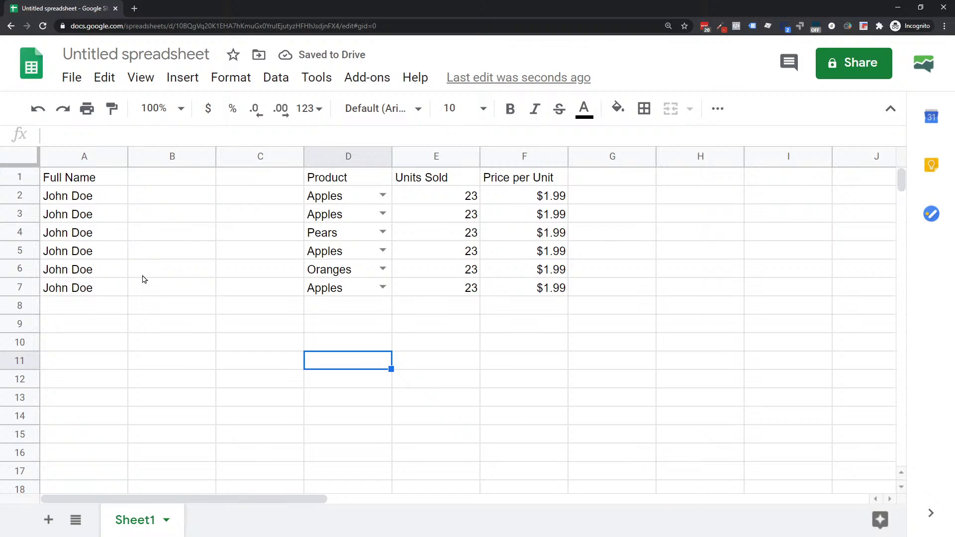
# Enter the headers First Name in B1 and Last Name in C1.
pyautogui.click(173, 179)
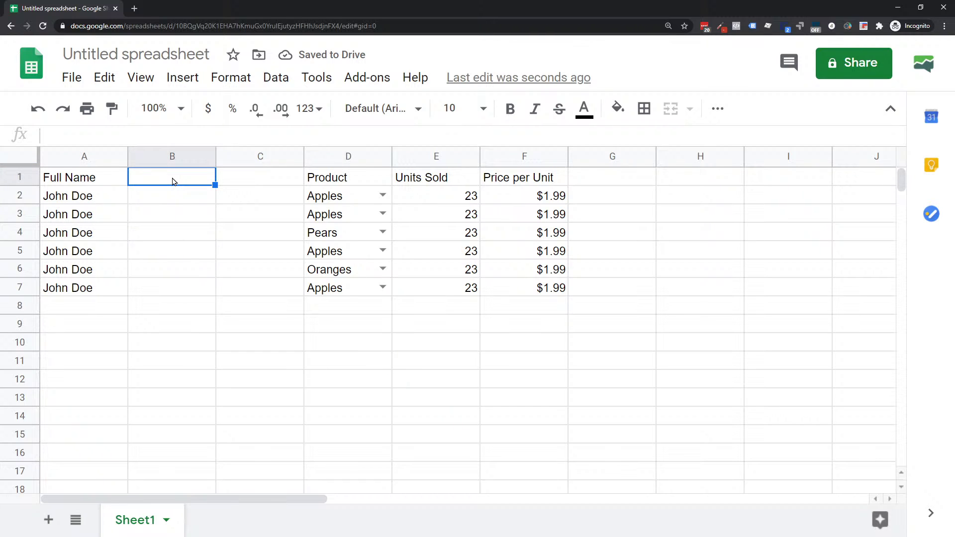
pyautogui.write('First Naem')
pyautogui.press('Tab')
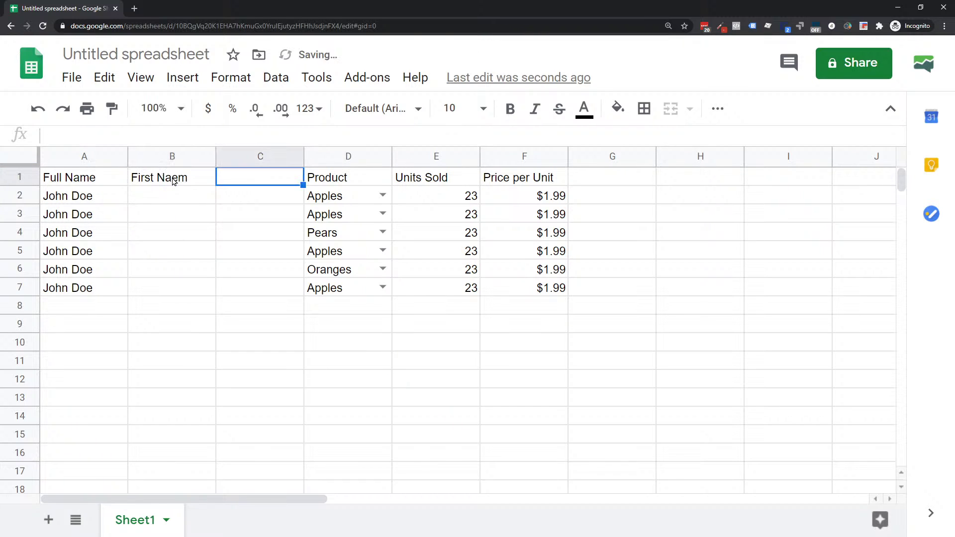
pyautogui.click(173, 181)
pyautogui.write('Frist')
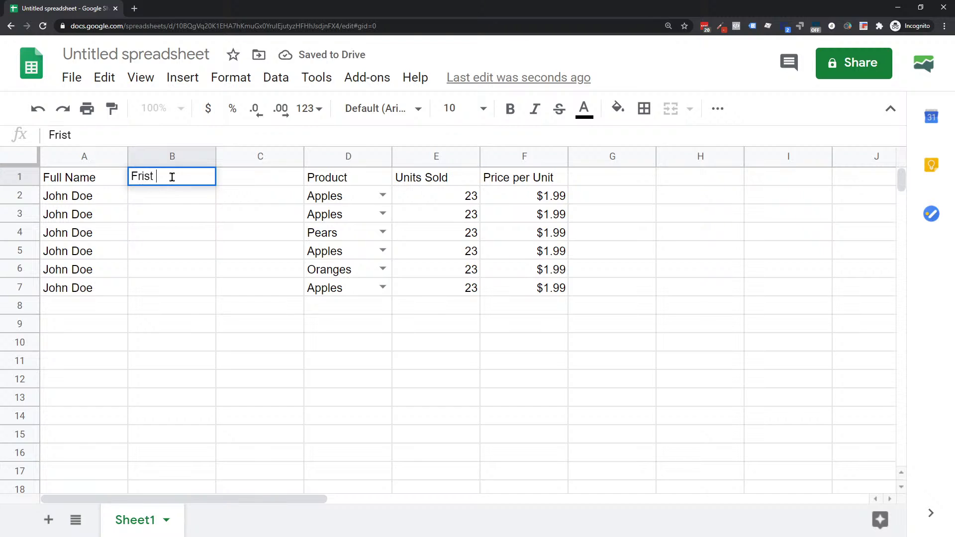
pyautogui.press('BackSpace')
pyautogui.press('BackSpace')
pyautogui.press('BackSpace')
pyautogui.write('irst Name')
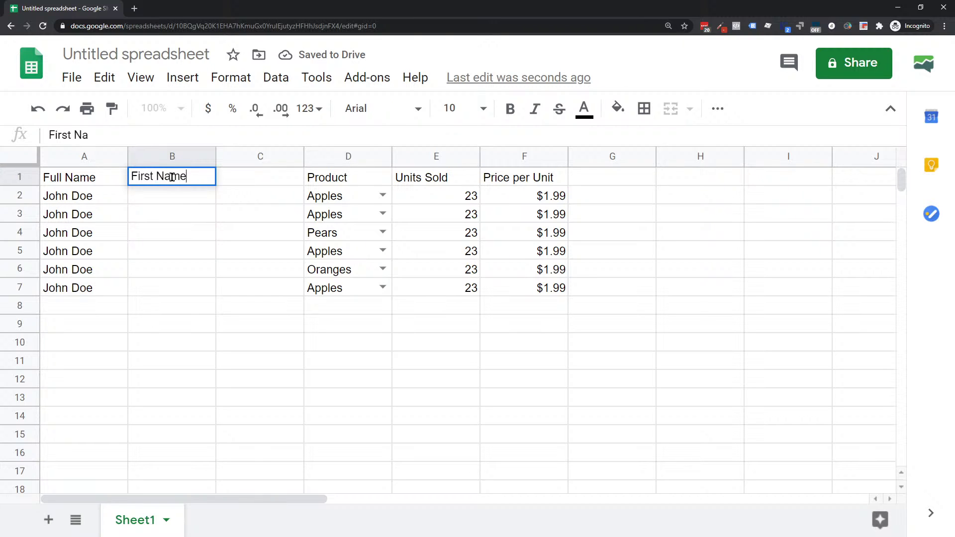
pyautogui.press('Tab')
pyautogui.write('Last Name')
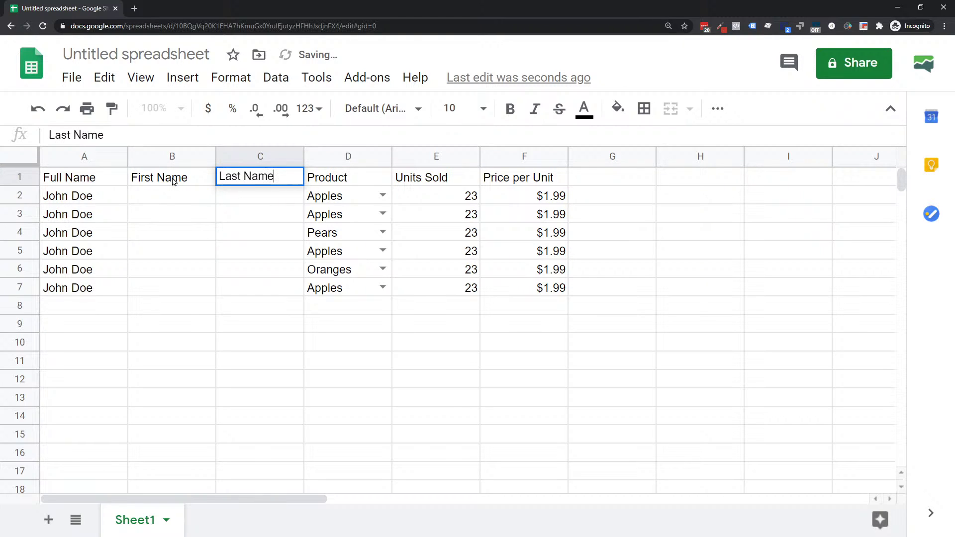
pyautogui.press('Return')
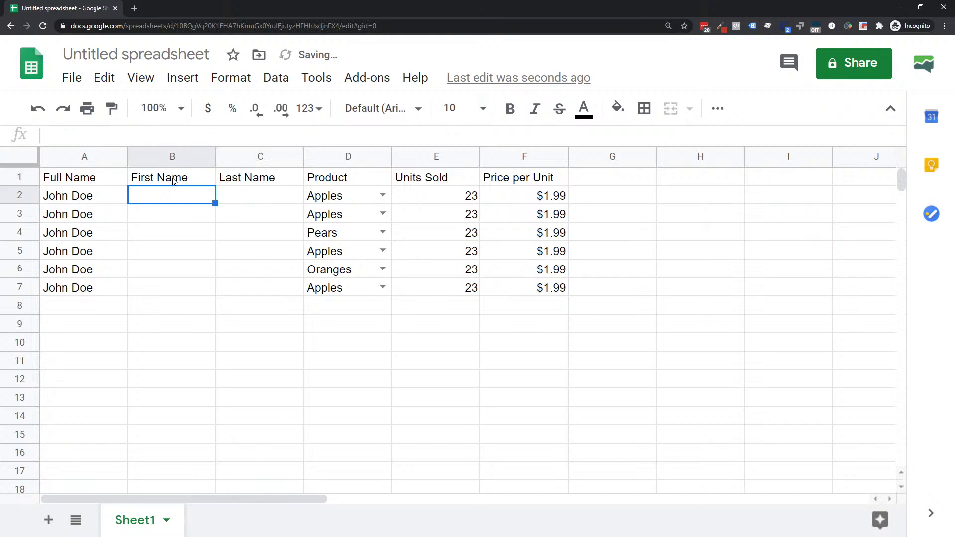
pyautogui.click(103, 201)
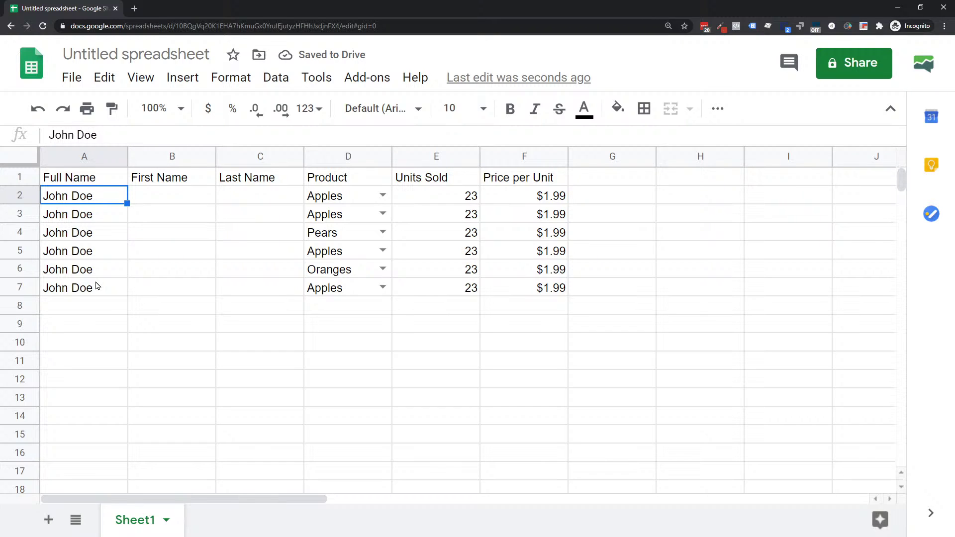
pyautogui.click(169, 201)
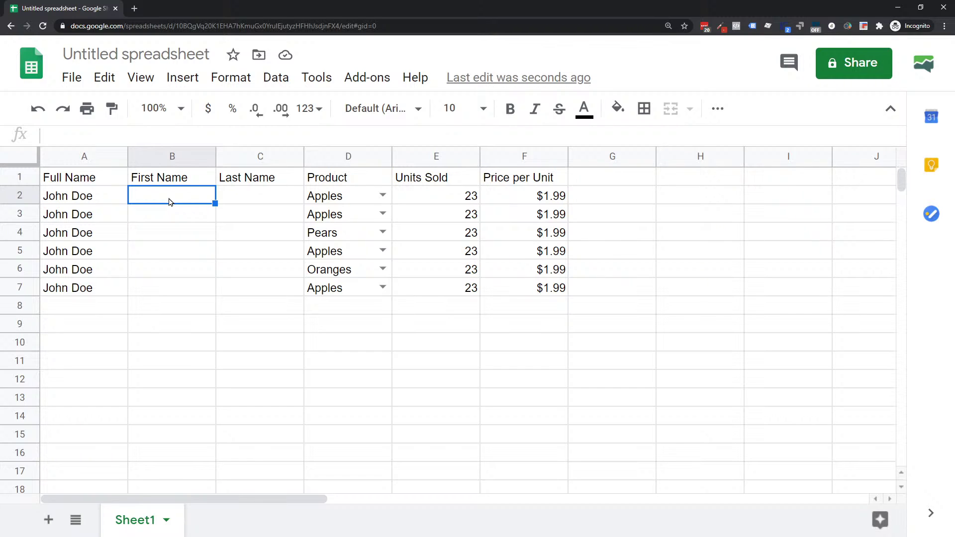
pyautogui.moveTo(94, 202); pyautogui.dragTo(90, 285)
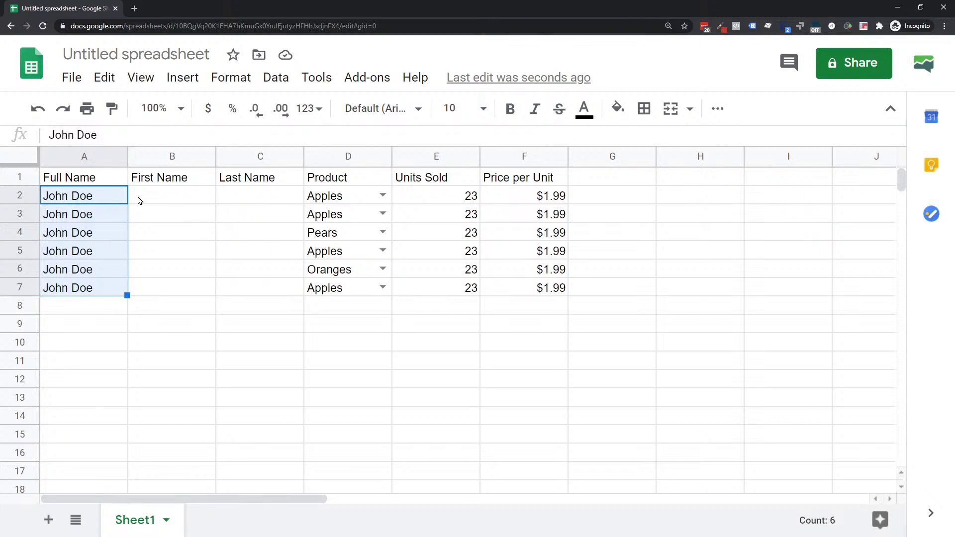
# Split the full name at the space with =split(A2," ") in B2 and fill the formula down to row 7.
pyautogui.moveTo(141, 200); pyautogui.dragTo(189, 201)
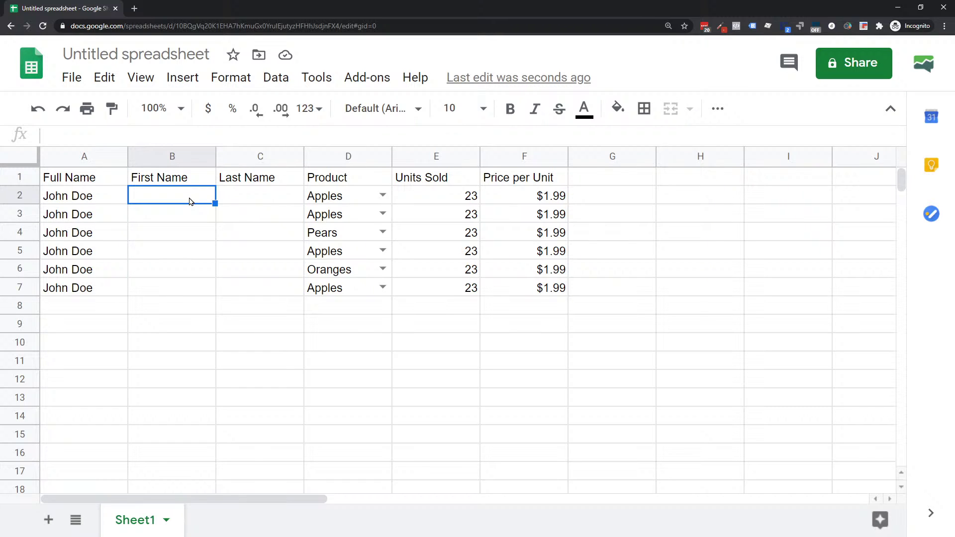
pyautogui.write('=split(')
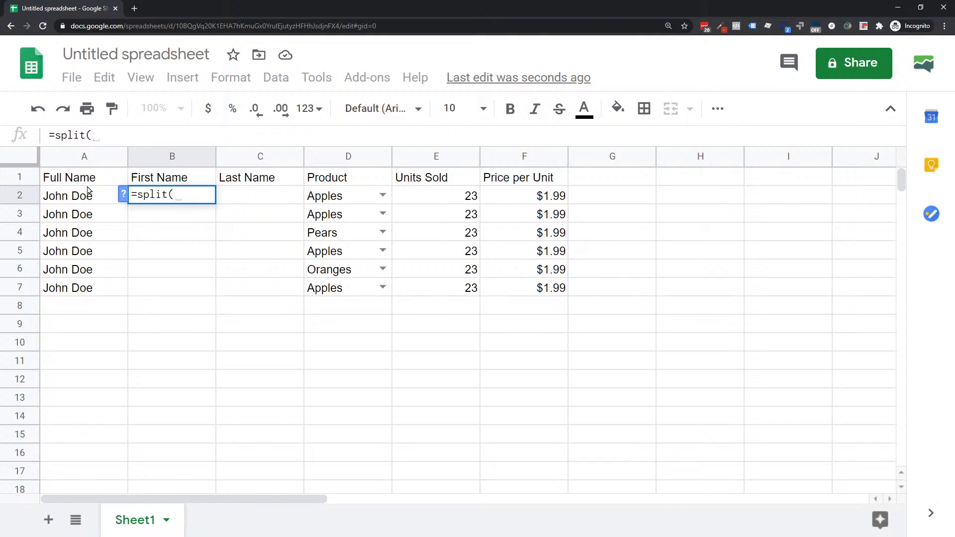
pyautogui.click(73, 198)
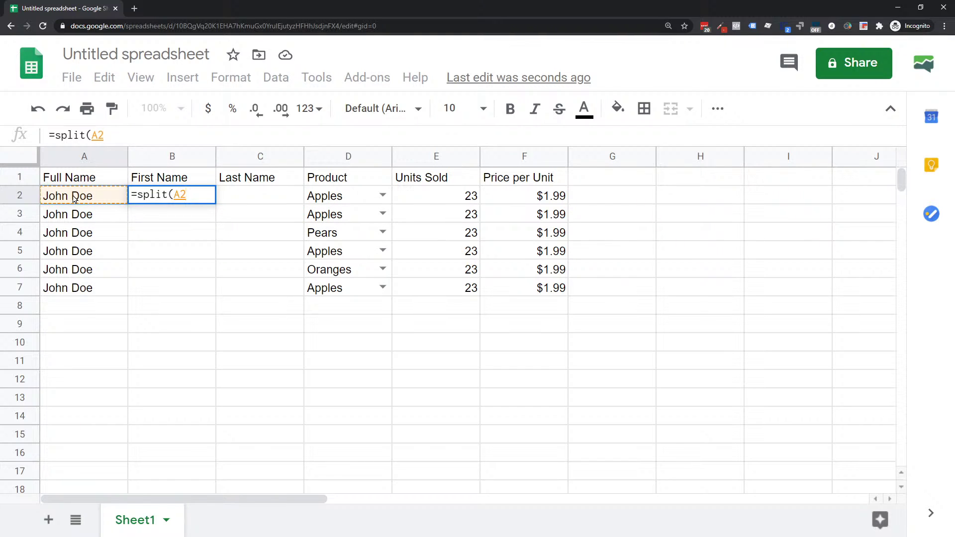
pyautogui.write(',"')
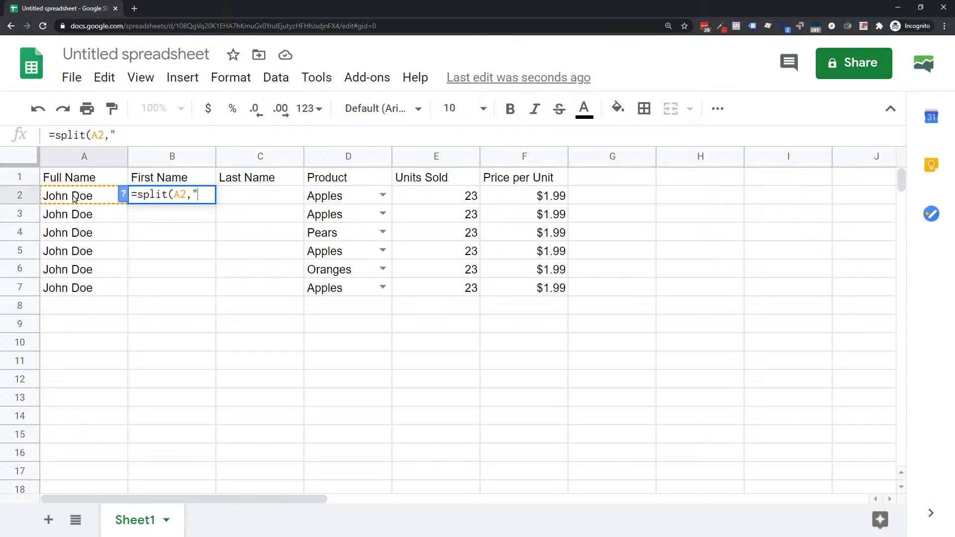
pyautogui.write(' ")')
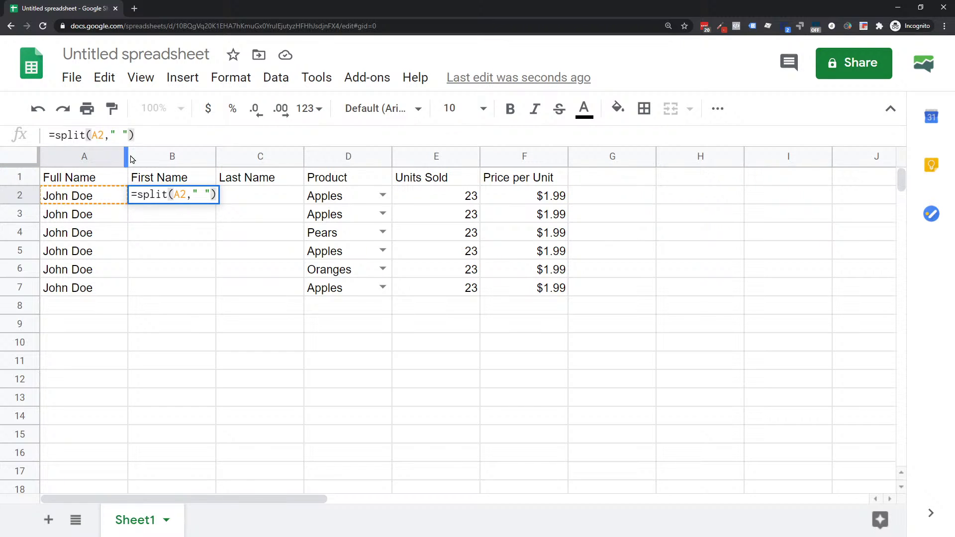
pyautogui.click(123, 134)
pyautogui.click(143, 135)
pyautogui.press('Return')
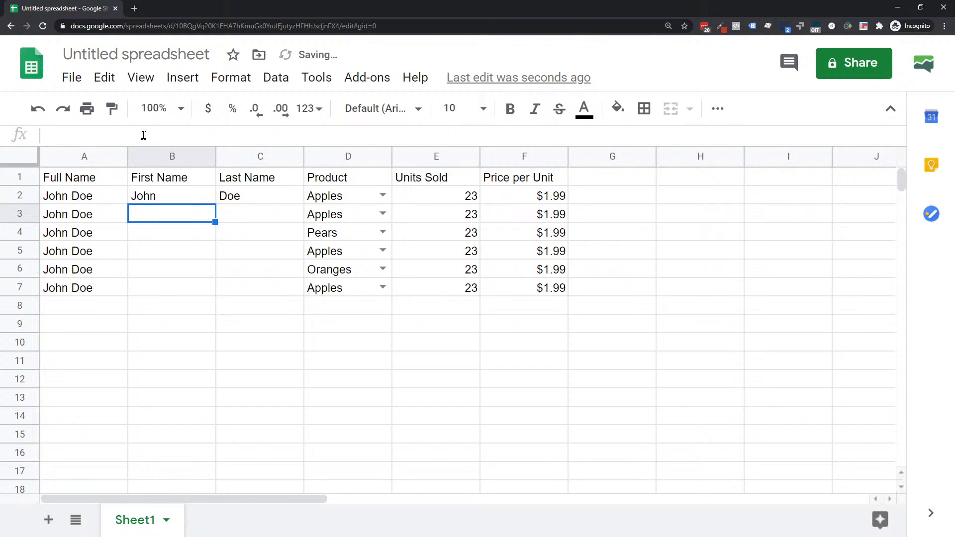
pyautogui.click(173, 195)
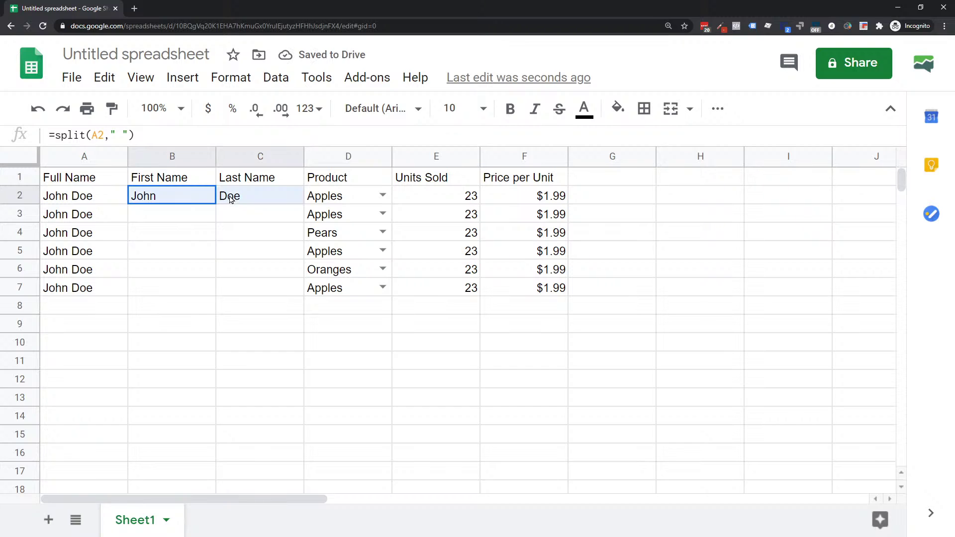
pyautogui.moveTo(230, 199)
pyautogui.mouseDown()
pyautogui.moveTo(192, 202)
pyautogui.moveTo(215, 290)
pyautogui.mouseUp()
# Replace the full name in A3 with a different person's full name and the one in A6 with Billy Joel.
pyautogui.click(95, 213)
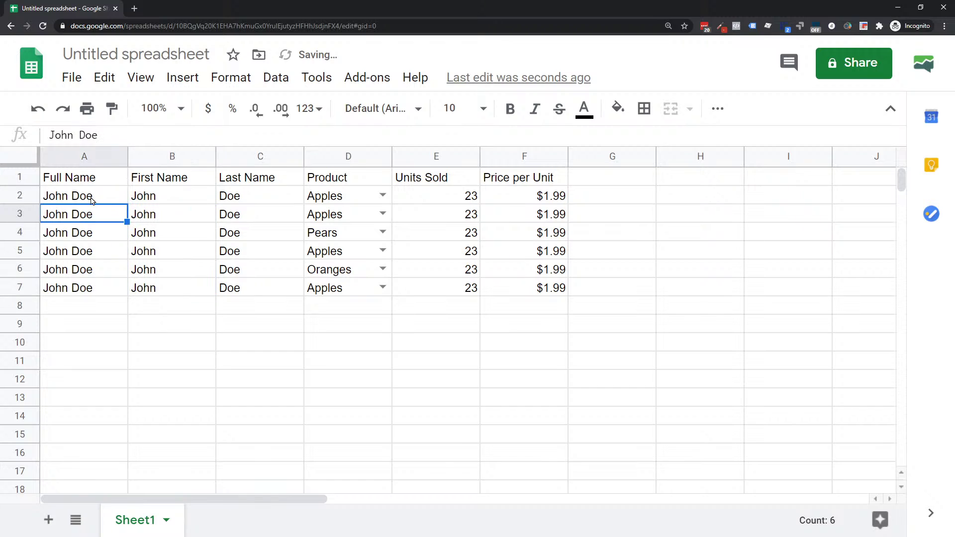
pyautogui.moveTo(137, 134); pyautogui.dragTo(48, 135)
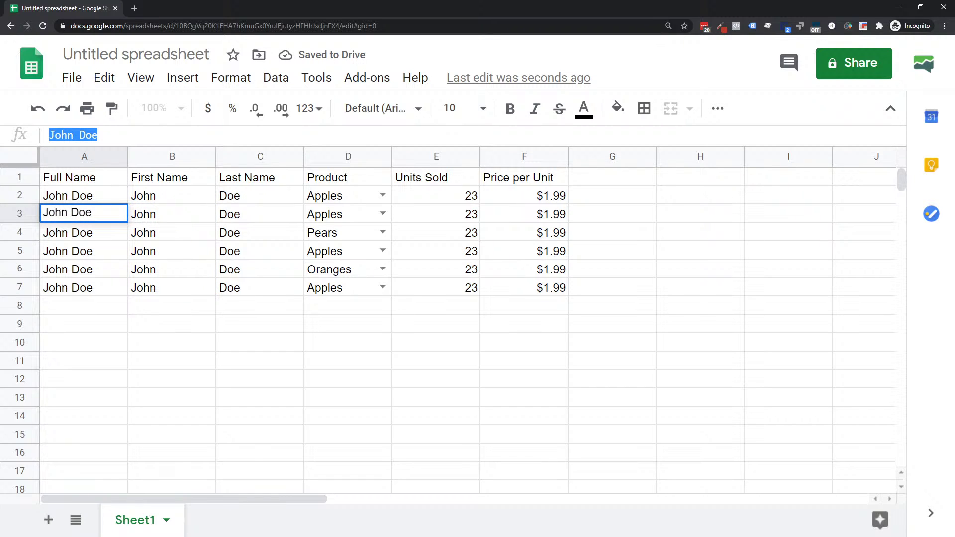
pyautogui.write('Jane Smith')
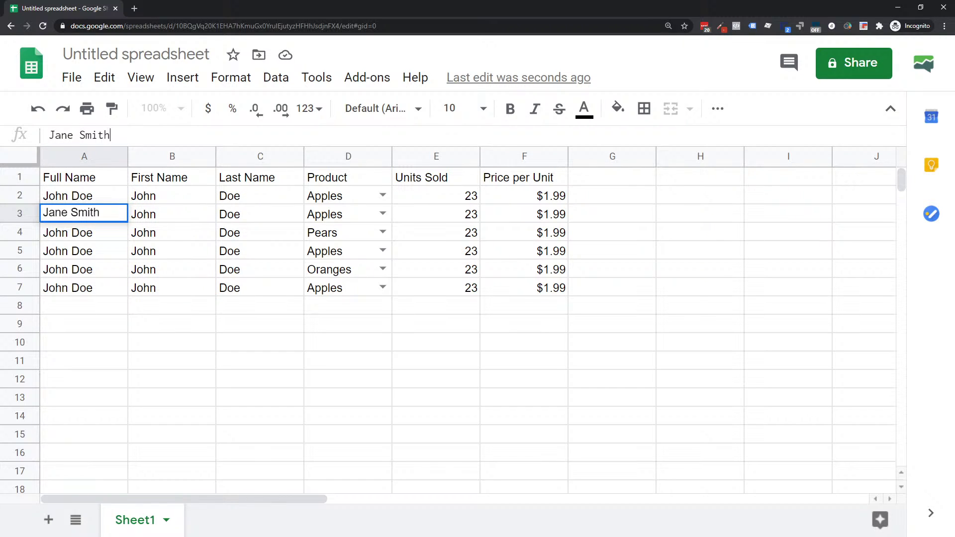
pyautogui.press('Return')
pyautogui.click(71, 269)
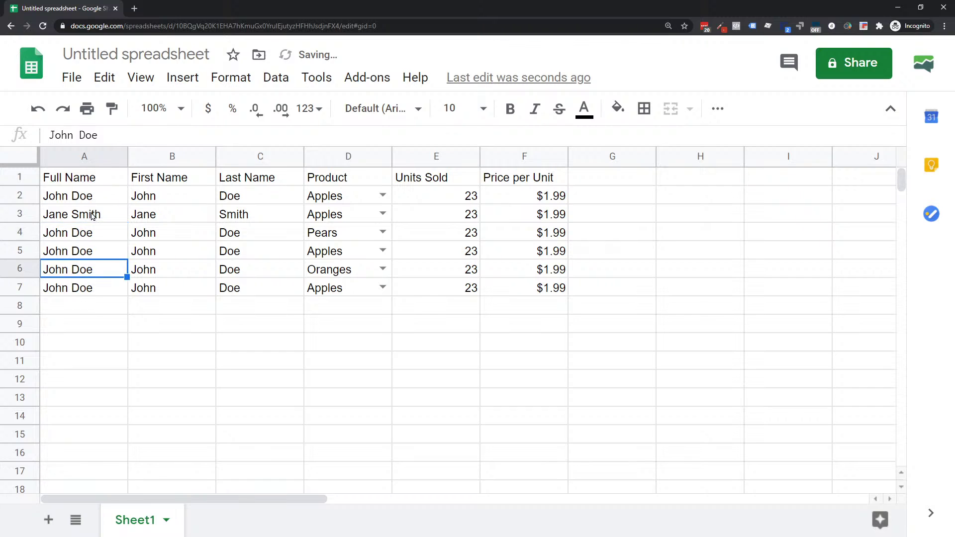
pyautogui.moveTo(107, 134); pyautogui.dragTo(7, 130)
pyautogui.write('Billy Joel')
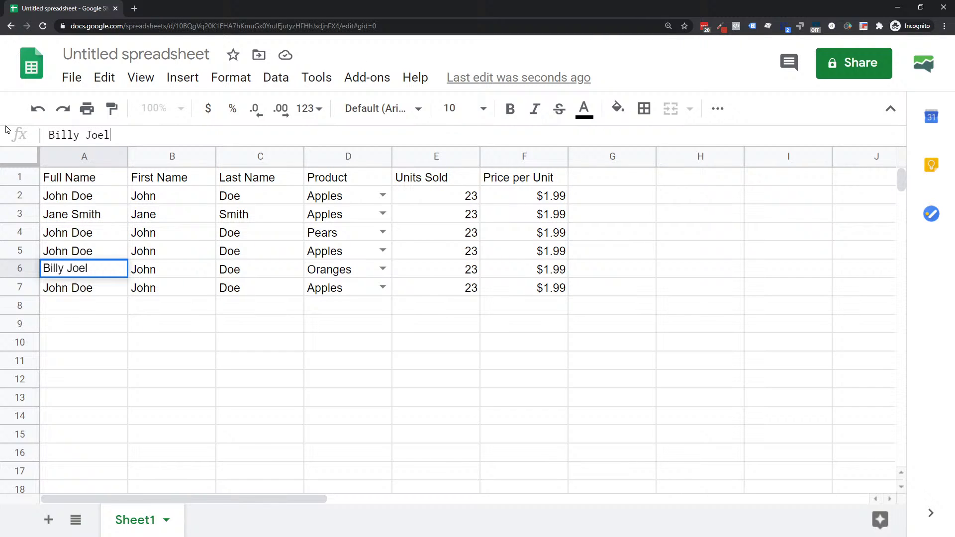
pyautogui.press('Return')
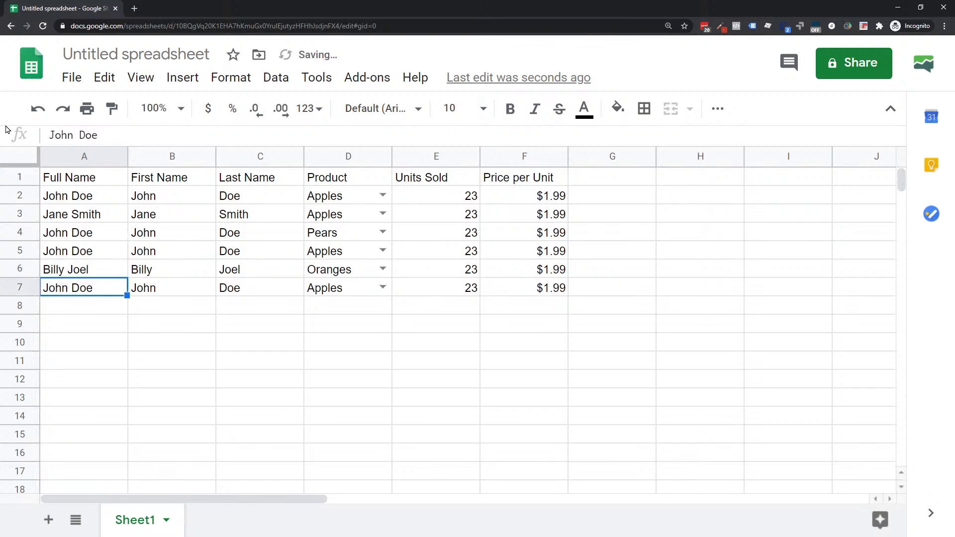
# Compare the split first and last names with the full names and examine the space delimiter in B2's SPLIT formula.
pyautogui.moveTo(79, 206); pyautogui.dragTo(79, 287)
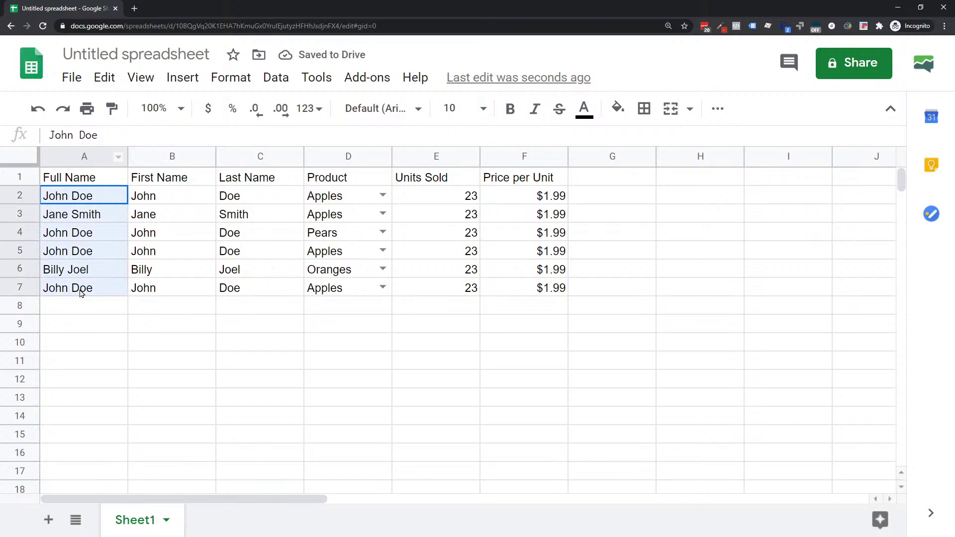
pyautogui.moveTo(151, 198); pyautogui.dragTo(169, 290)
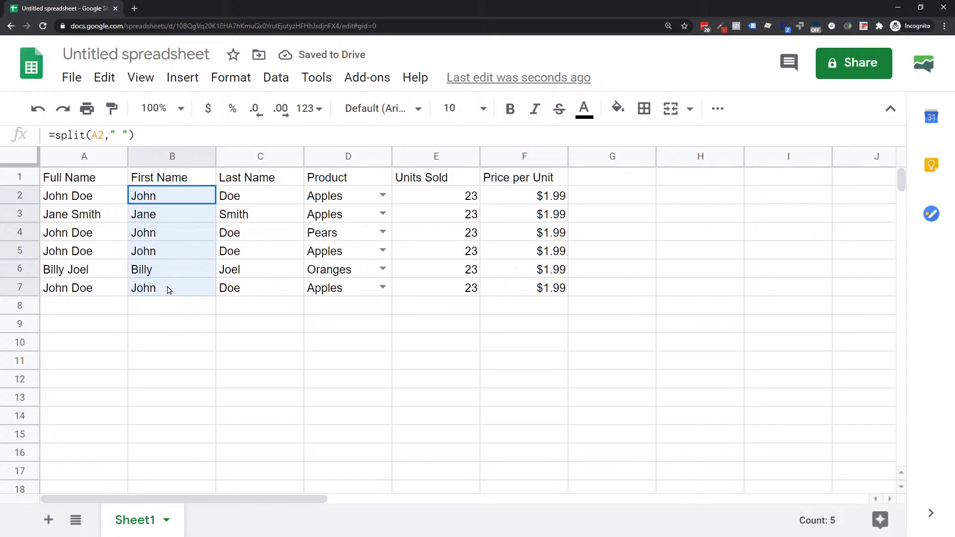
pyautogui.click(186, 269)
pyautogui.moveTo(169, 199); pyautogui.dragTo(248, 291)
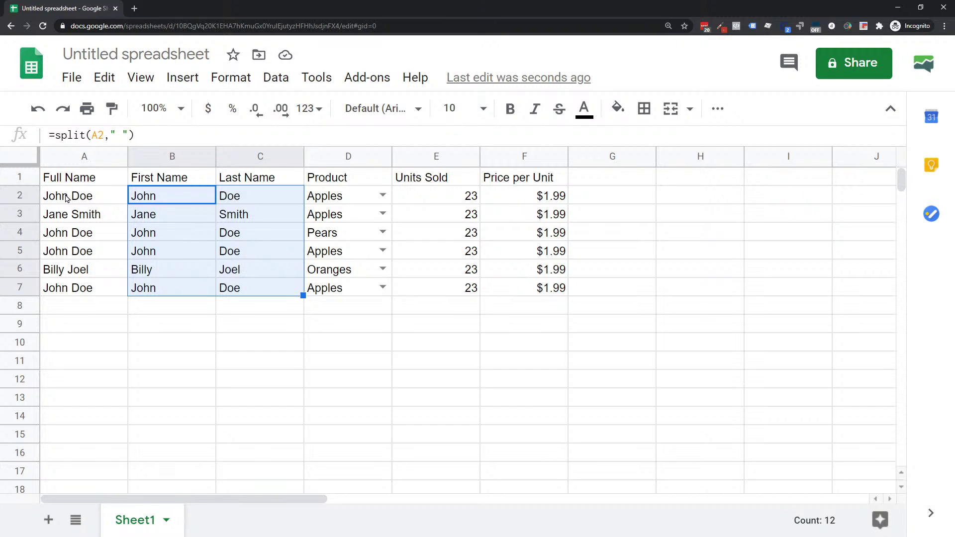
pyautogui.click(116, 135)
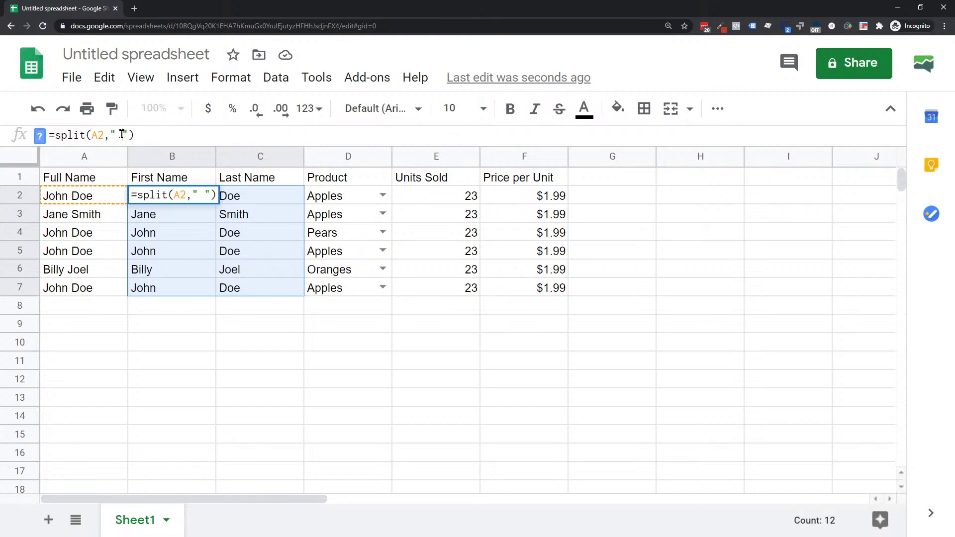
pyautogui.doubleClick(118, 134)
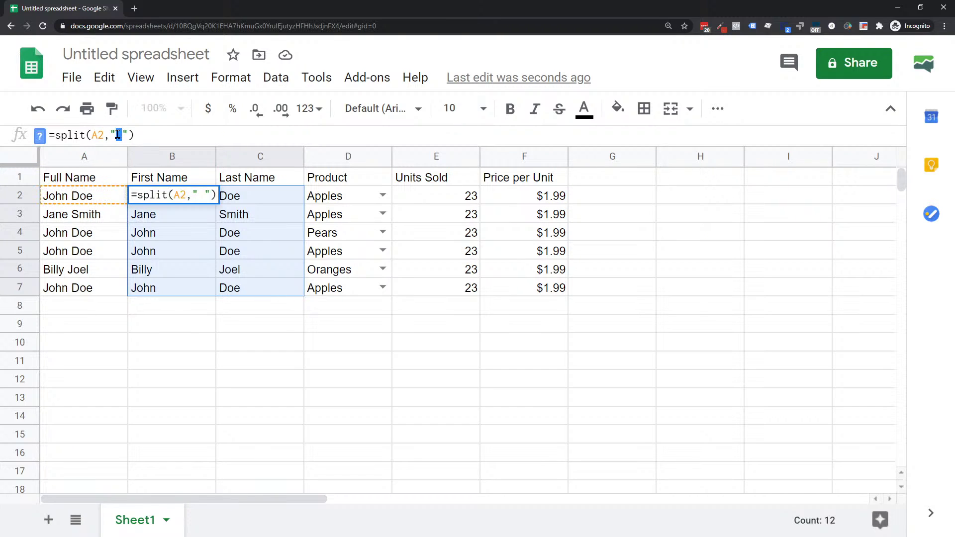
pyautogui.click(156, 134)
pyautogui.click(166, 253)
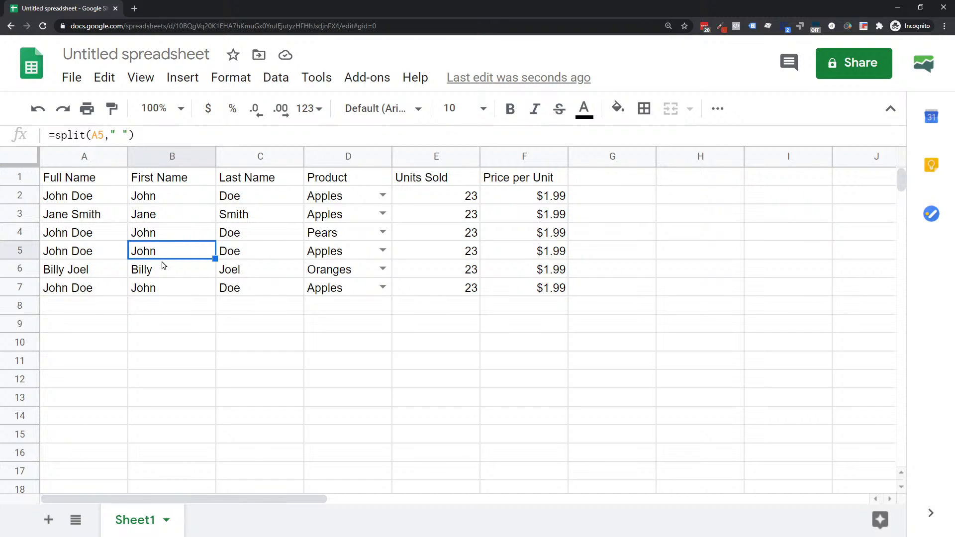
pyautogui.click(323, 335)
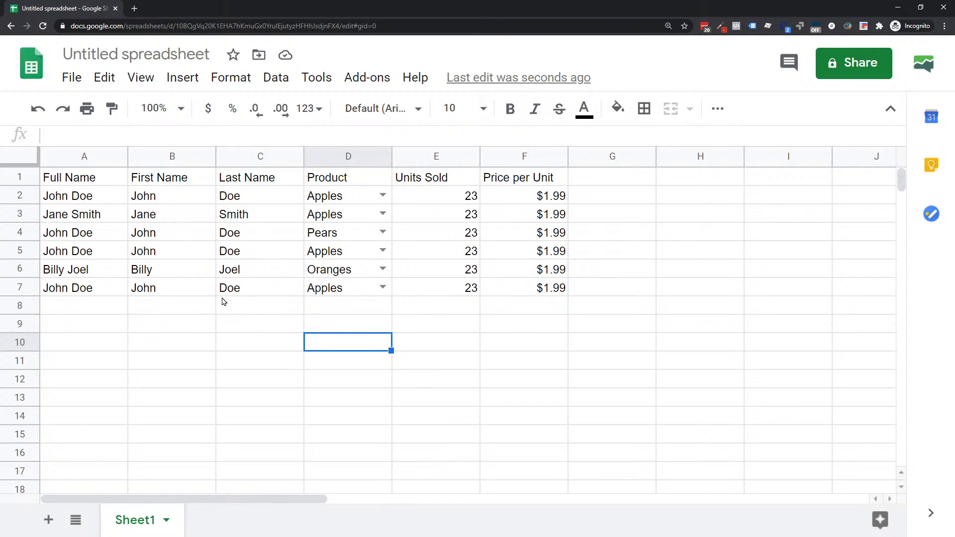
# Enter the header Total Revenue in G1.
pyautogui.click(599, 179)
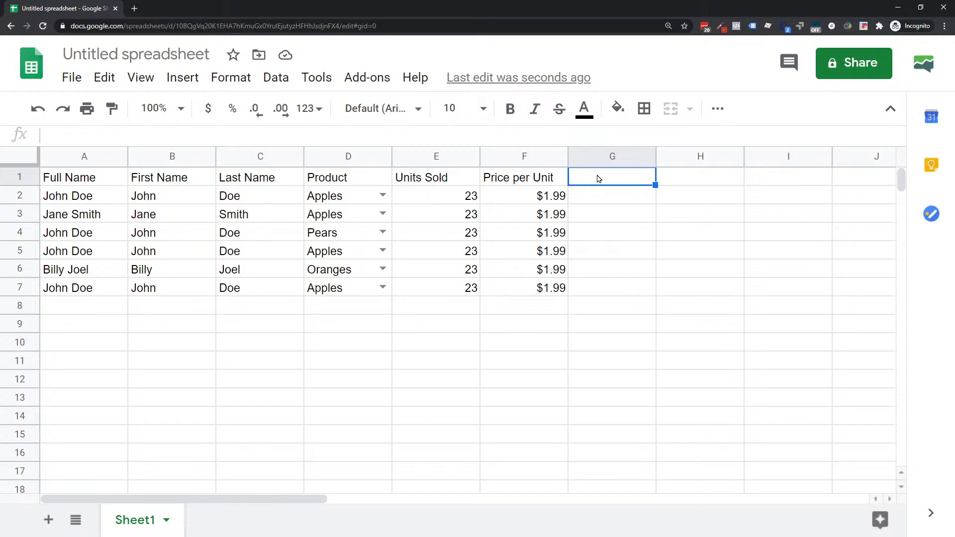
pyautogui.write('Tota')
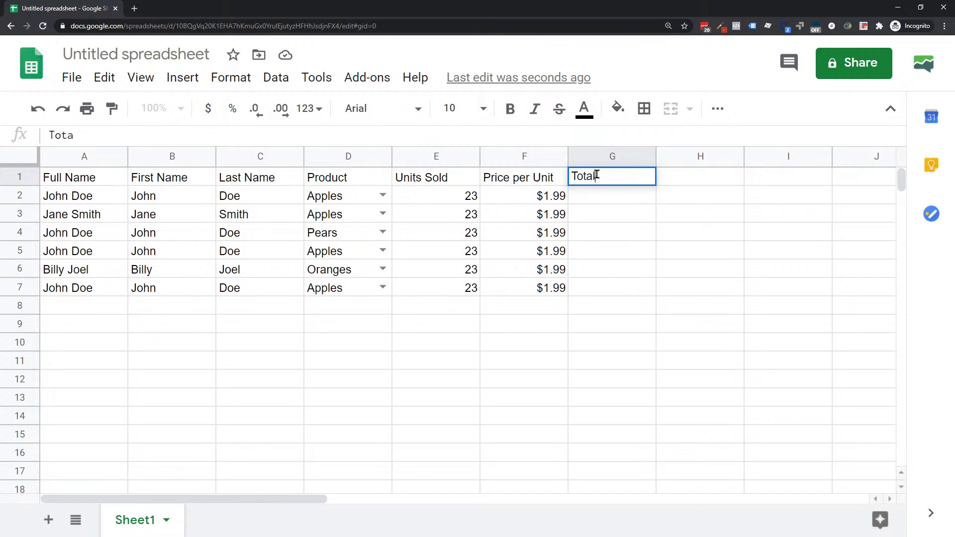
pyautogui.write('l Revenue')
pyautogui.press('Return')
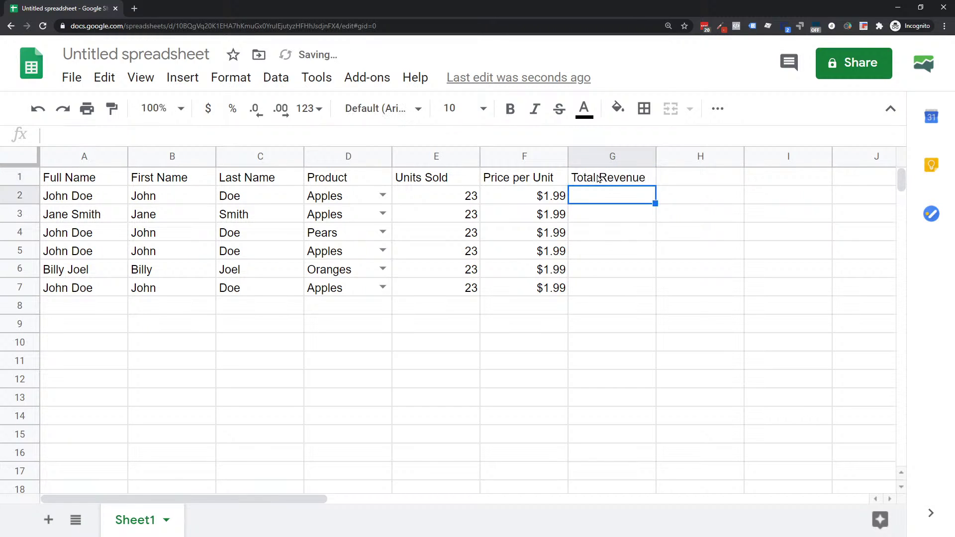
# Multiply units sold by price per unit with =sum(E2*F2) in G2 and fill the formula down to row 7.
pyautogui.moveTo(445, 197); pyautogui.dragTo(509, 203)
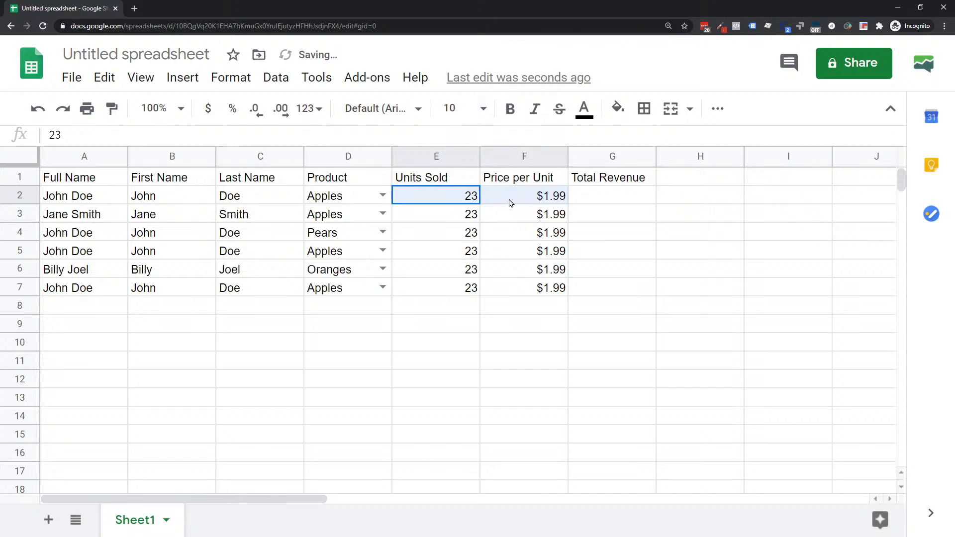
pyautogui.click(623, 199)
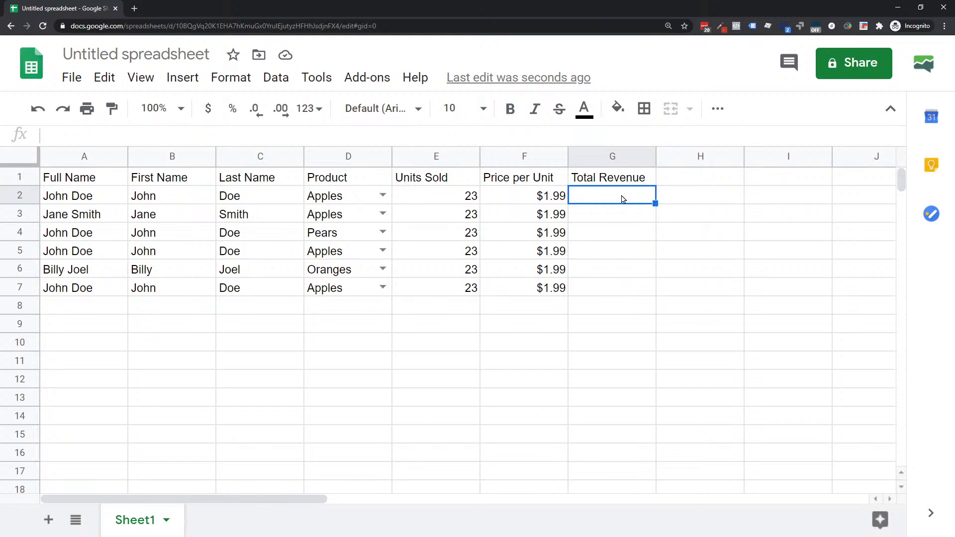
pyautogui.write('=')
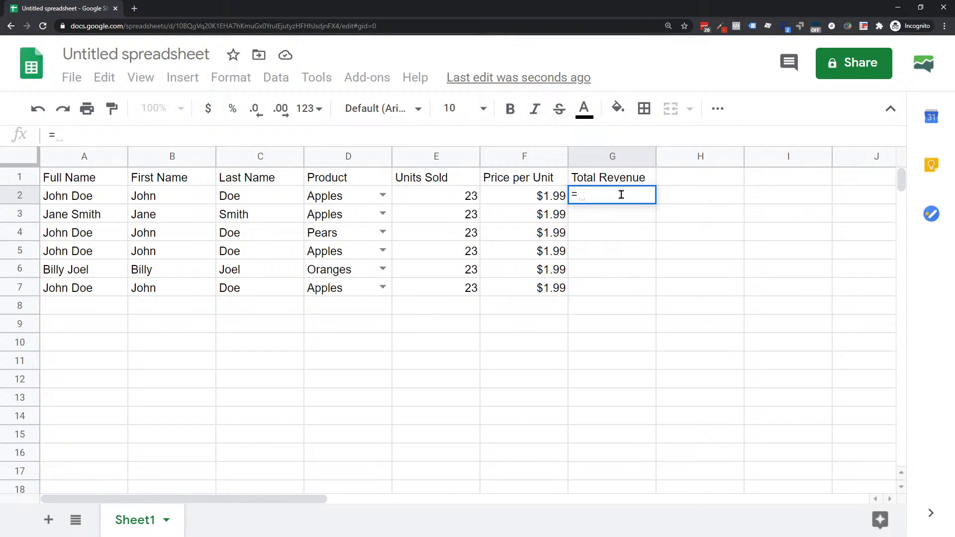
pyautogui.write('sum(')
pyautogui.click(455, 198)
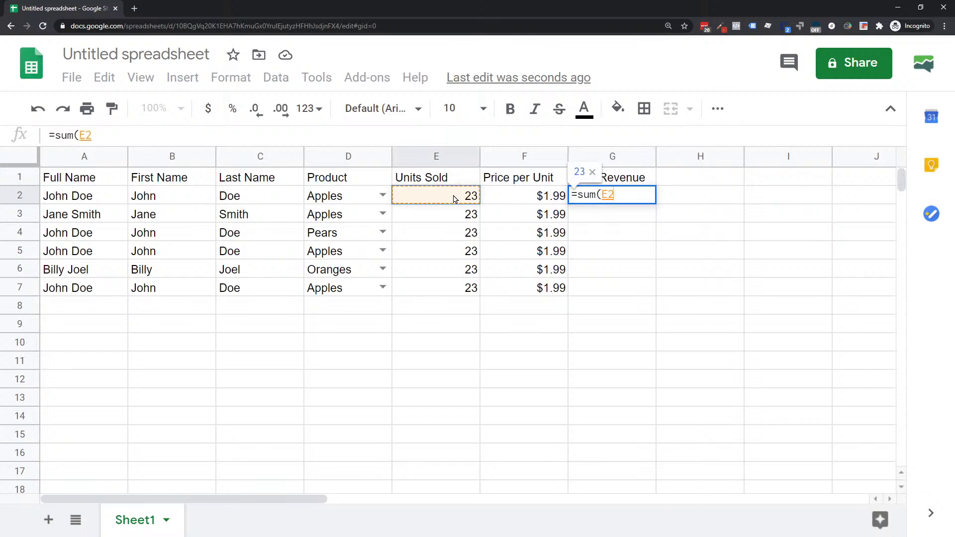
pyautogui.write('*')
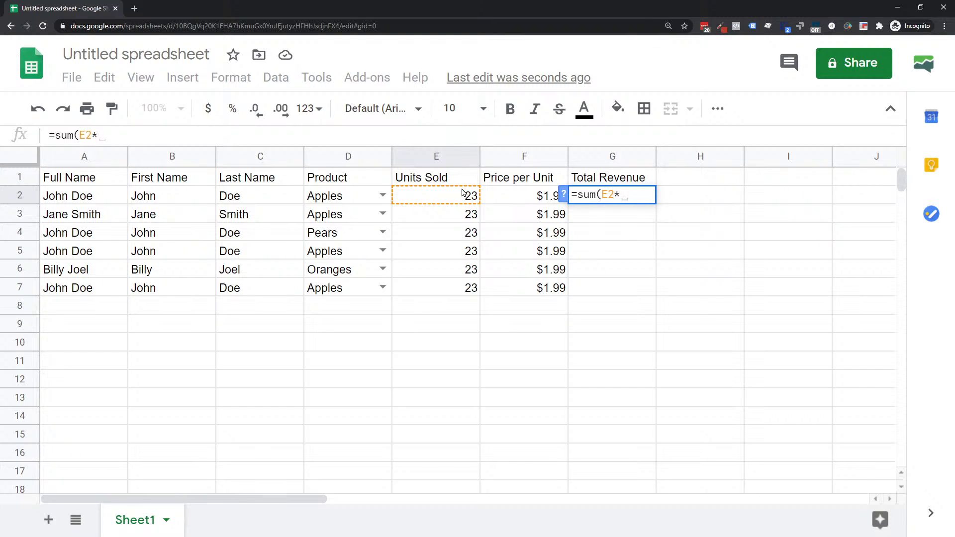
pyautogui.click(500, 196)
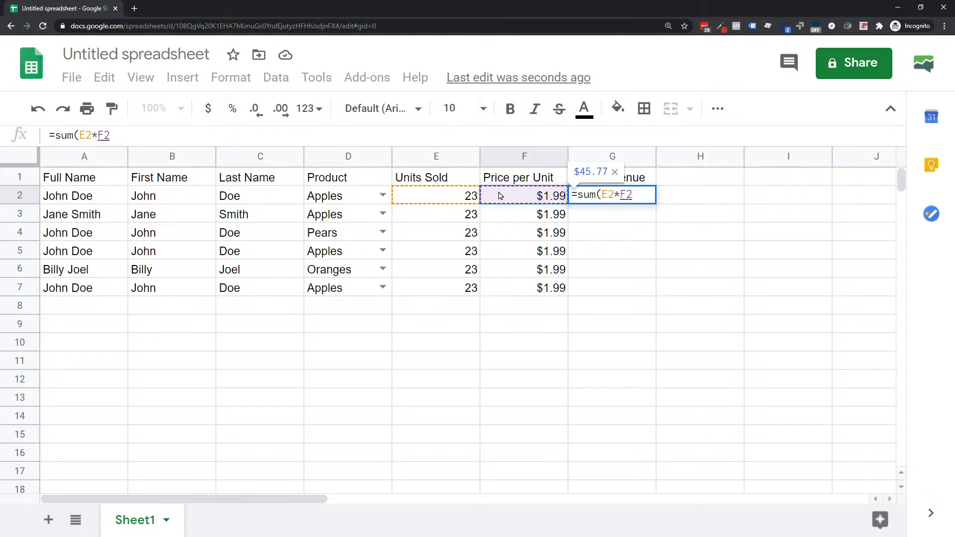
pyautogui.write(')')
pyautogui.press('Return')
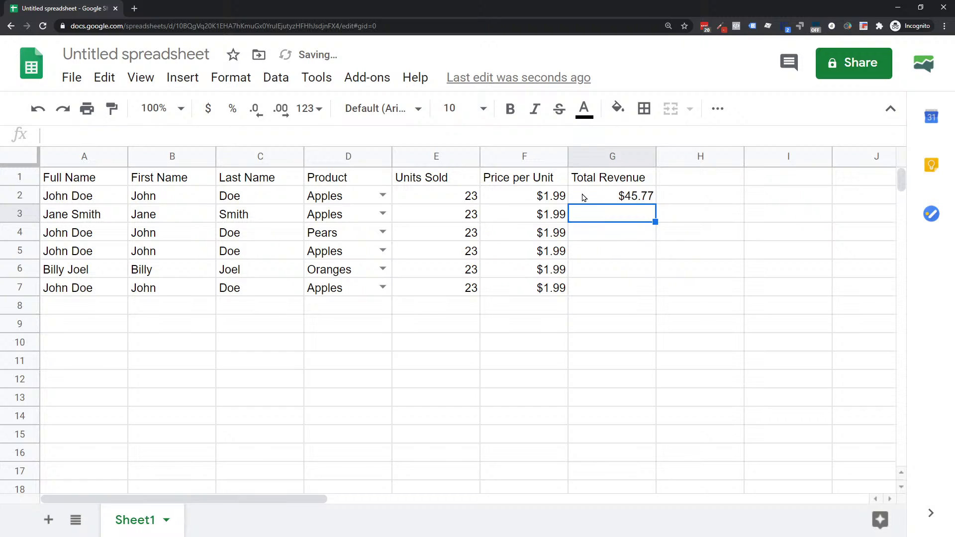
pyautogui.click(600, 197)
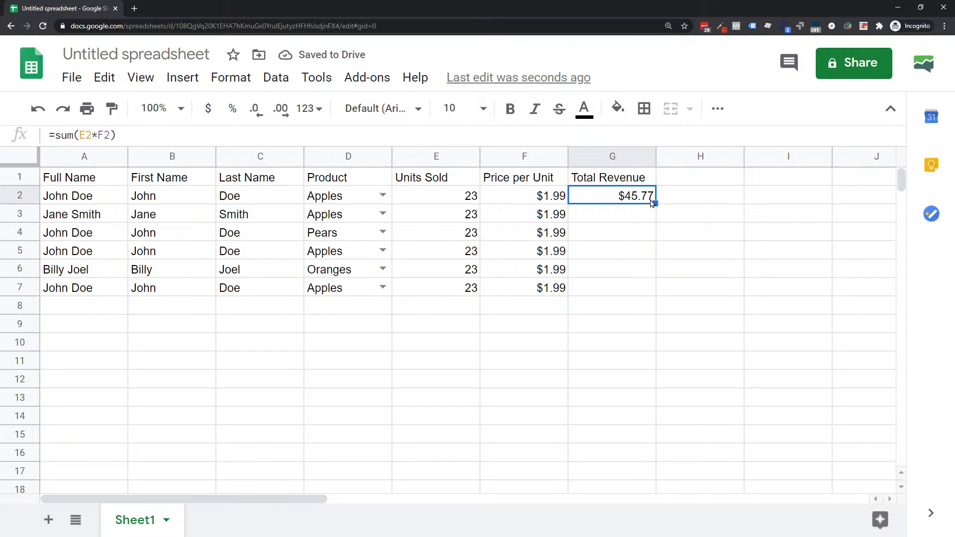
pyautogui.moveTo(654, 203); pyautogui.dragTo(657, 288)
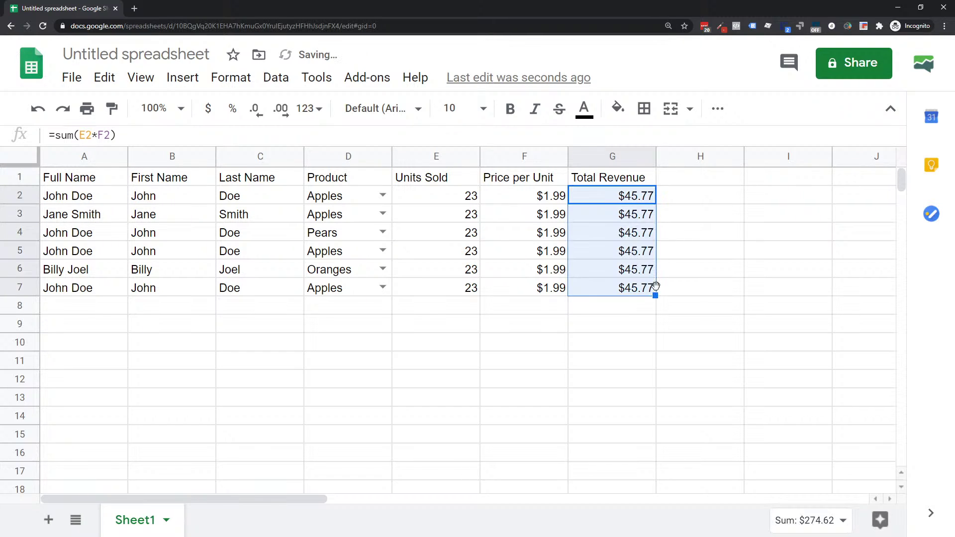
# Examine the cell references in the filled Total Revenue formulas in G4, G6, G7 and G5.
pyautogui.click(612, 237)
pyautogui.click(78, 135)
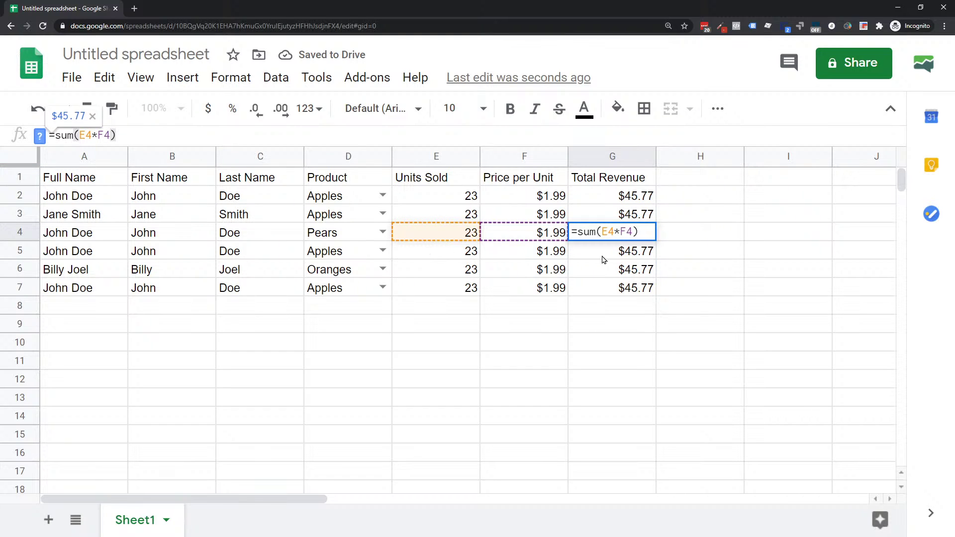
pyautogui.click(616, 268)
pyautogui.click(104, 133)
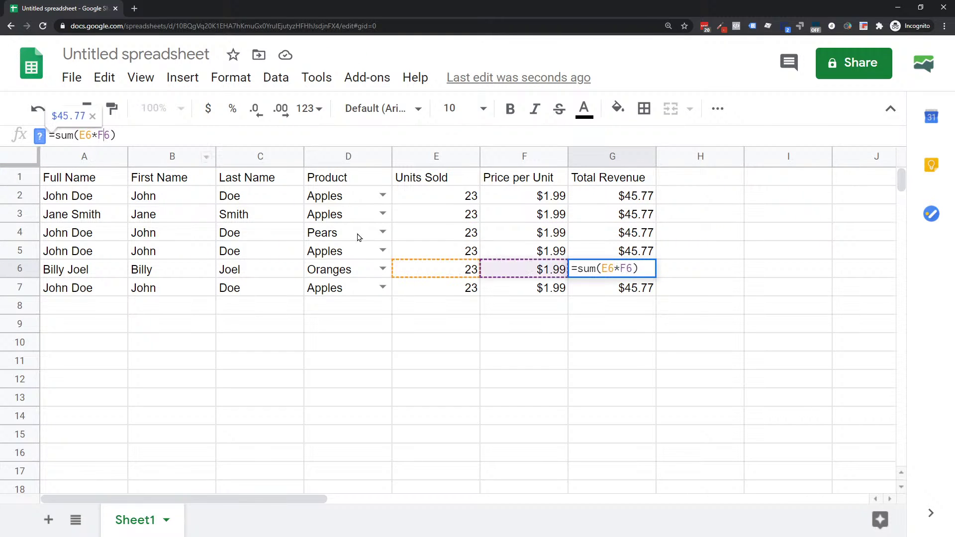
pyautogui.click(640, 293)
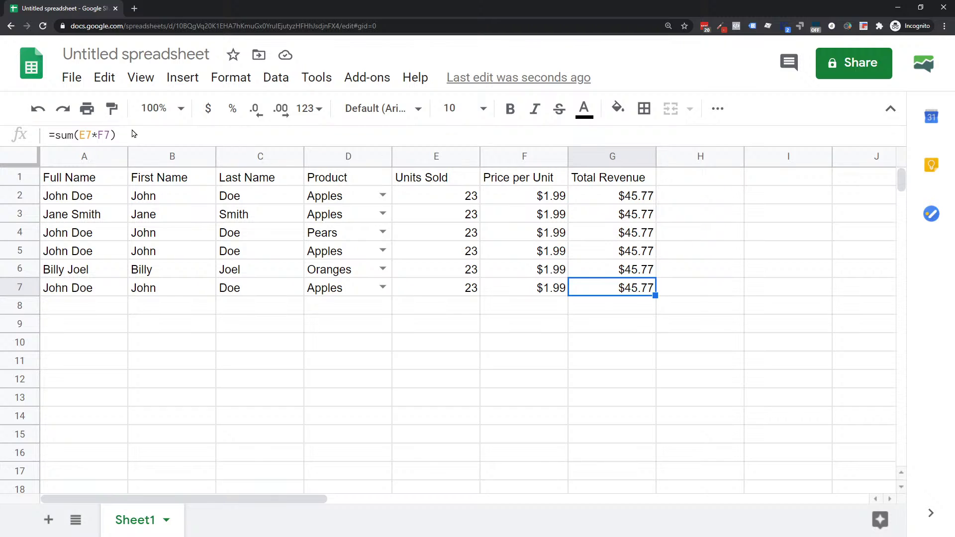
pyautogui.click(99, 135)
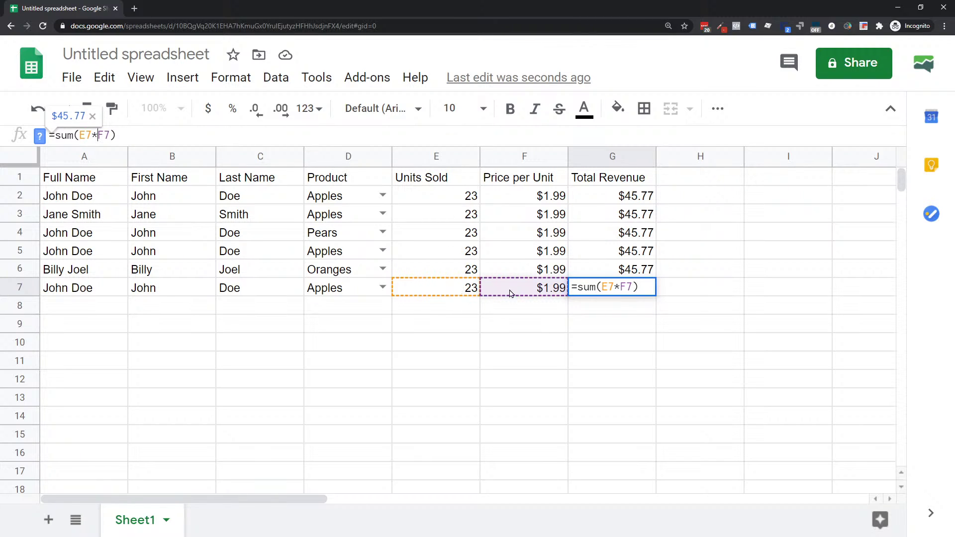
pyautogui.click(624, 246)
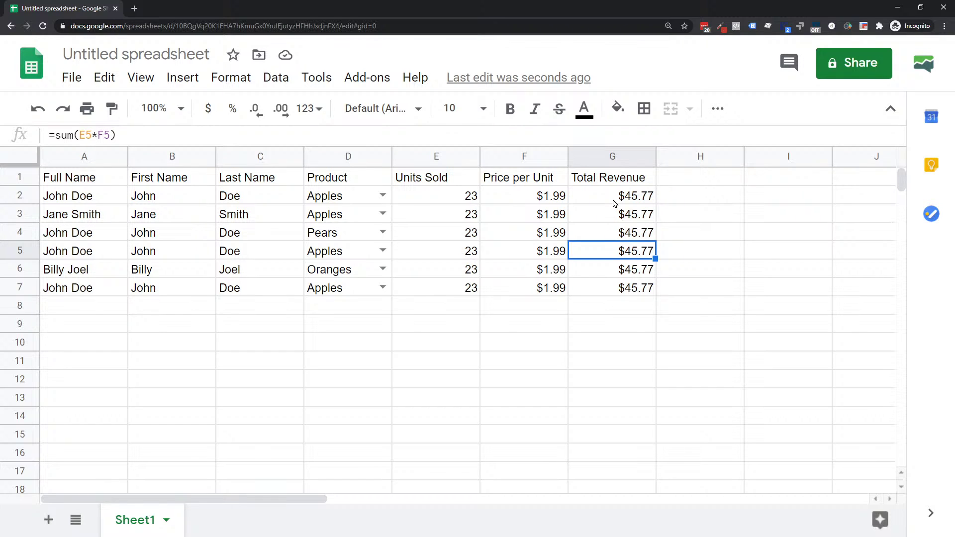
# Enter the header Net Profit in H1.
pyautogui.click(700, 177)
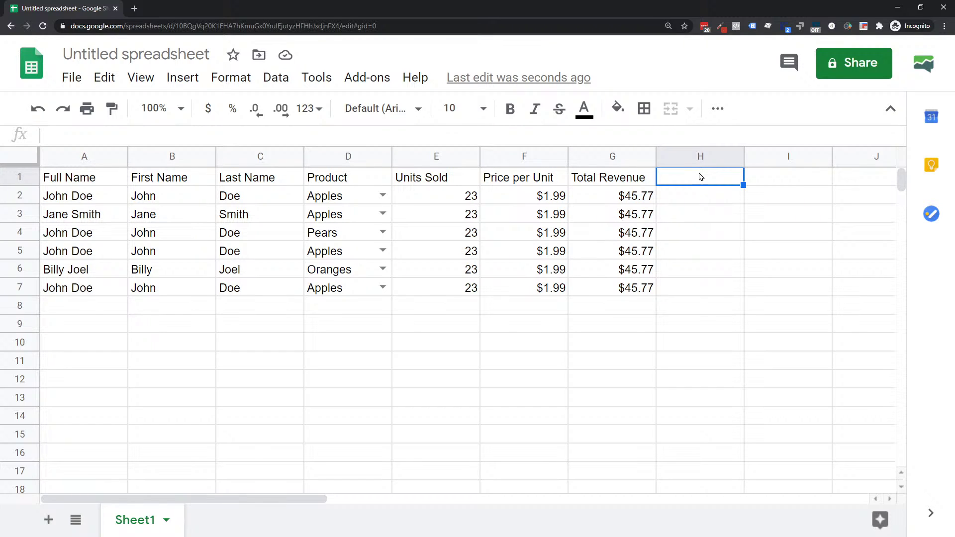
pyautogui.write('Net Profit')
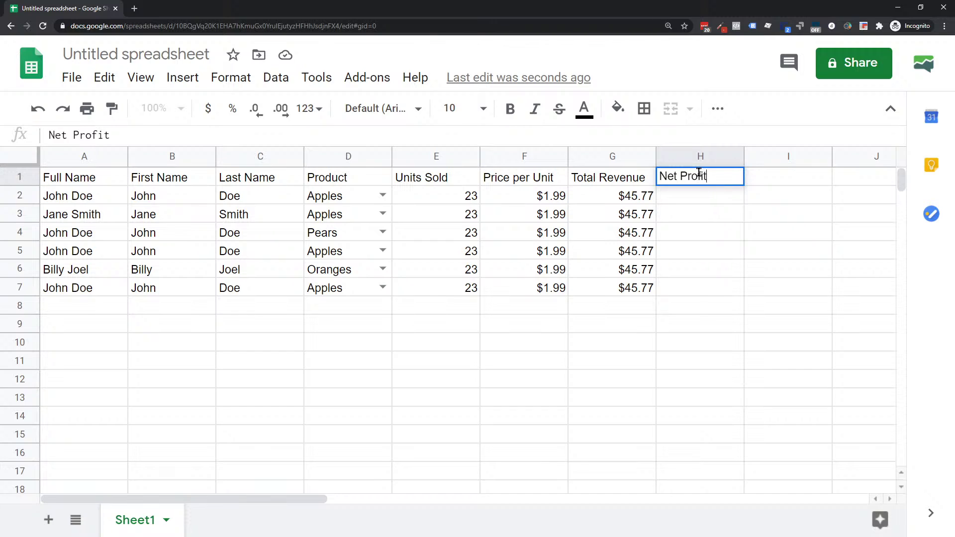
pyautogui.press('Return')
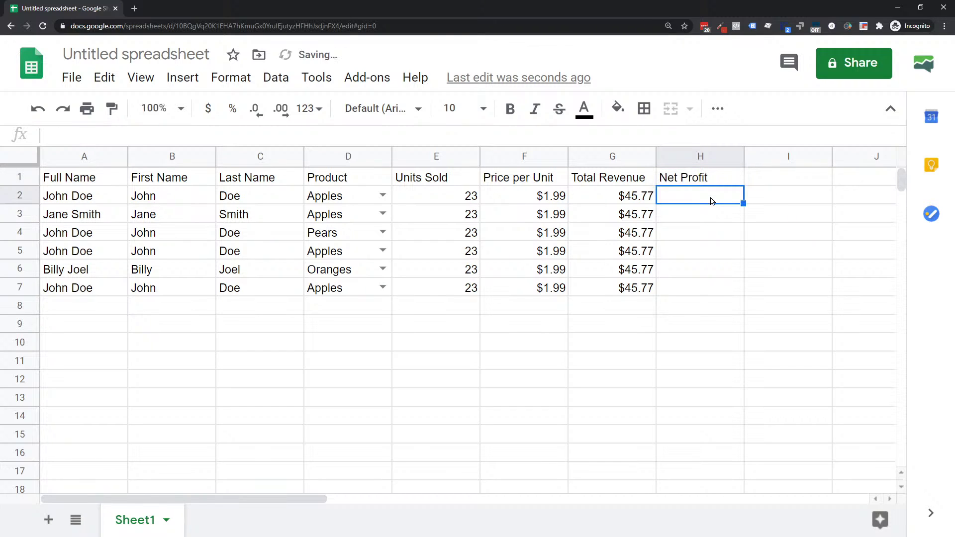
pyautogui.click(607, 197)
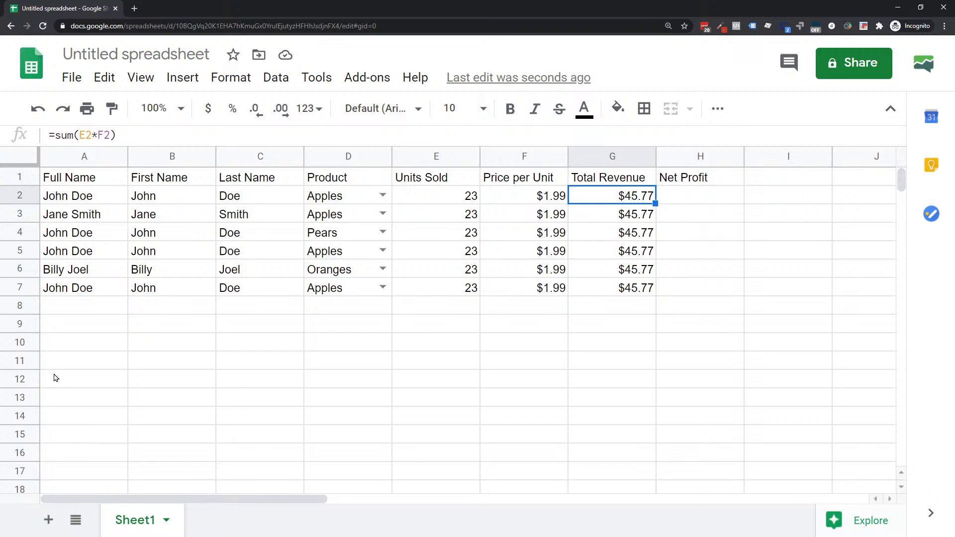
# Enter the label Cost: in A12 and the amount $25 in B12.
pyautogui.click(83, 379)
pyautogui.write('Cost:')
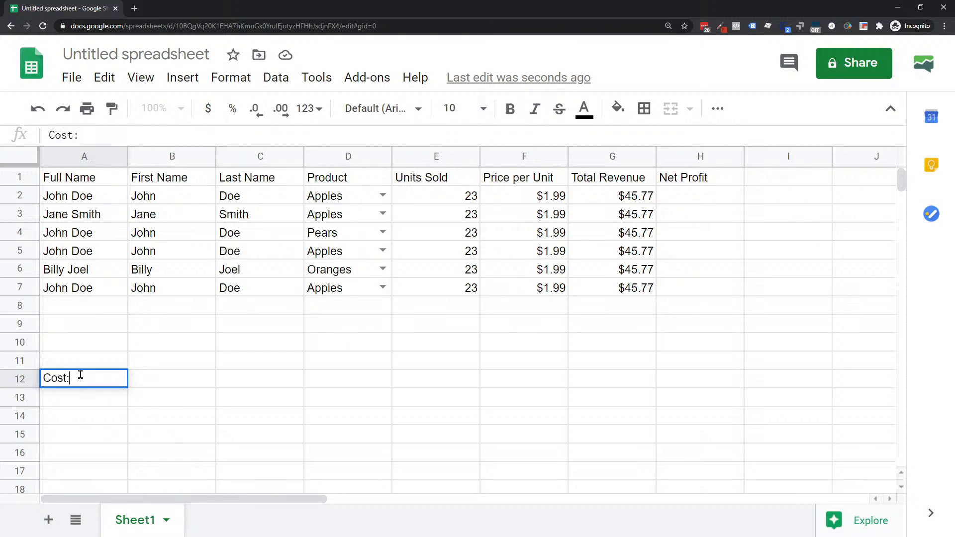
pyautogui.press('Tab')
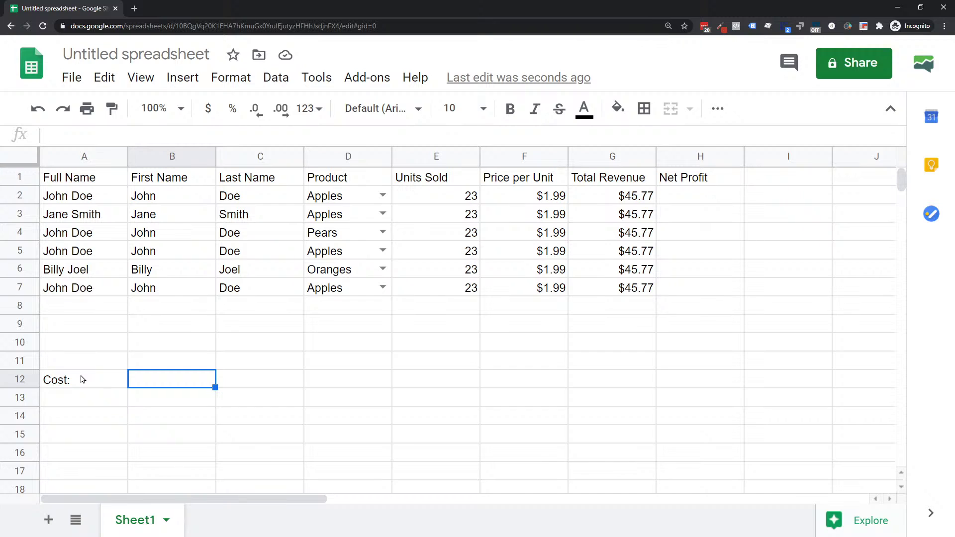
pyautogui.write('$21')
pyautogui.press('BackSpace')
pyautogui.write('5')
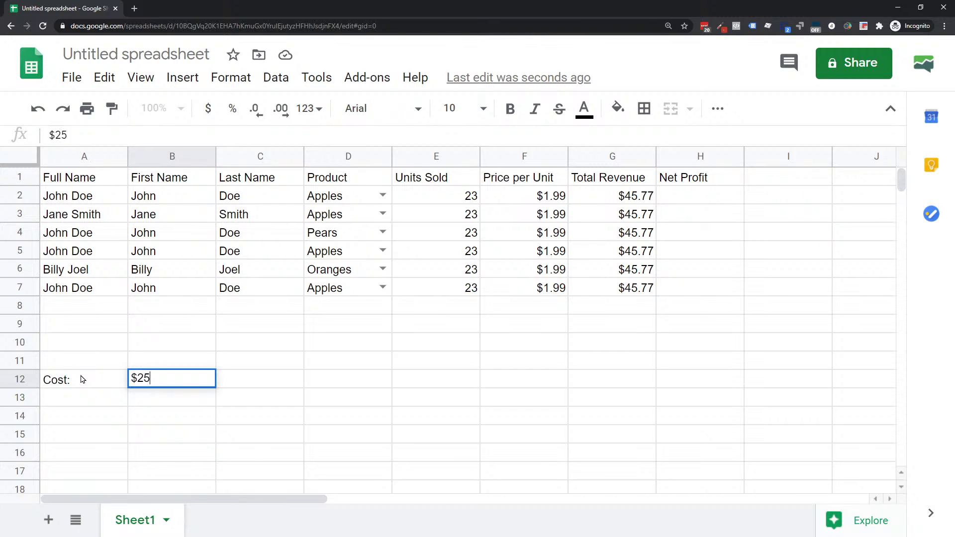
pyautogui.press('Return')
pyautogui.click(177, 380)
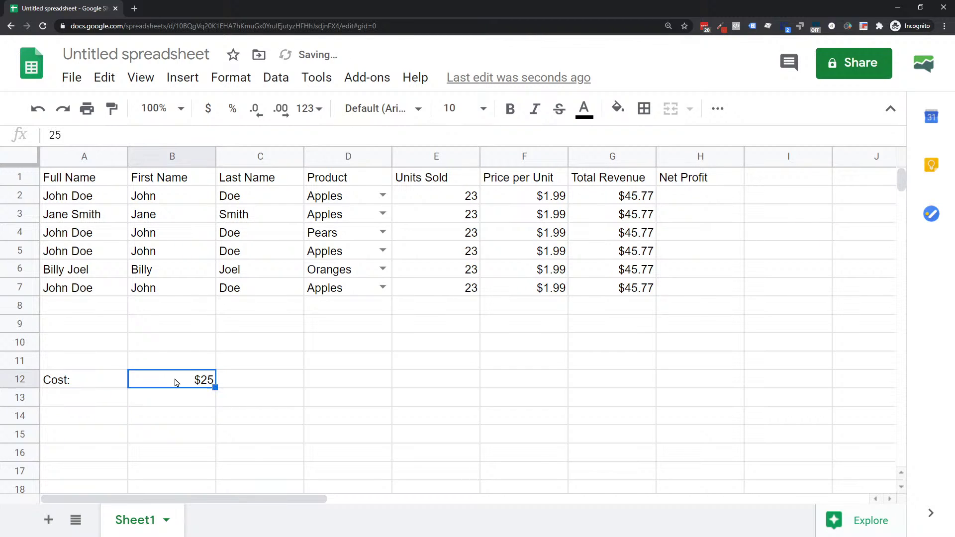
# Subtract the cost from the total revenue with =sum(G2-B12) in H2.
pyautogui.click(598, 199)
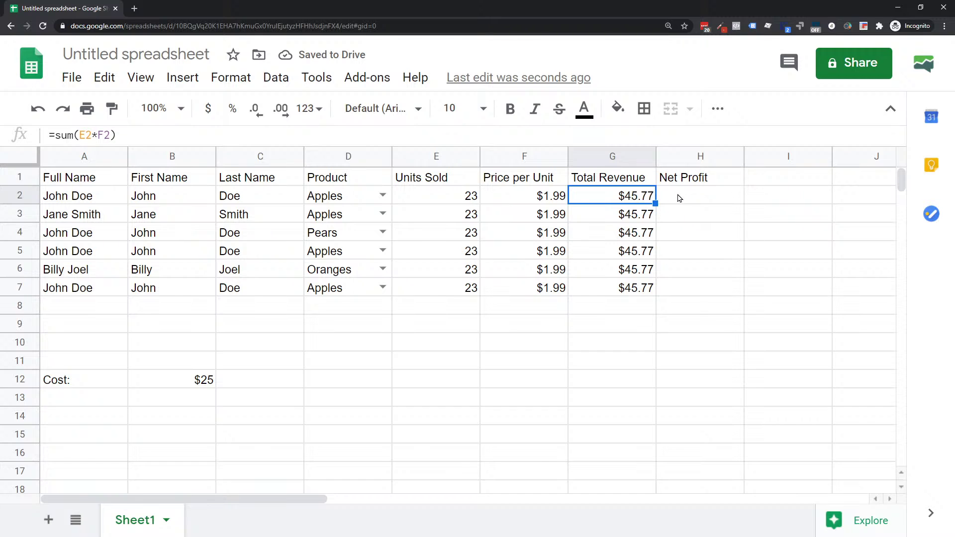
pyautogui.click(189, 379)
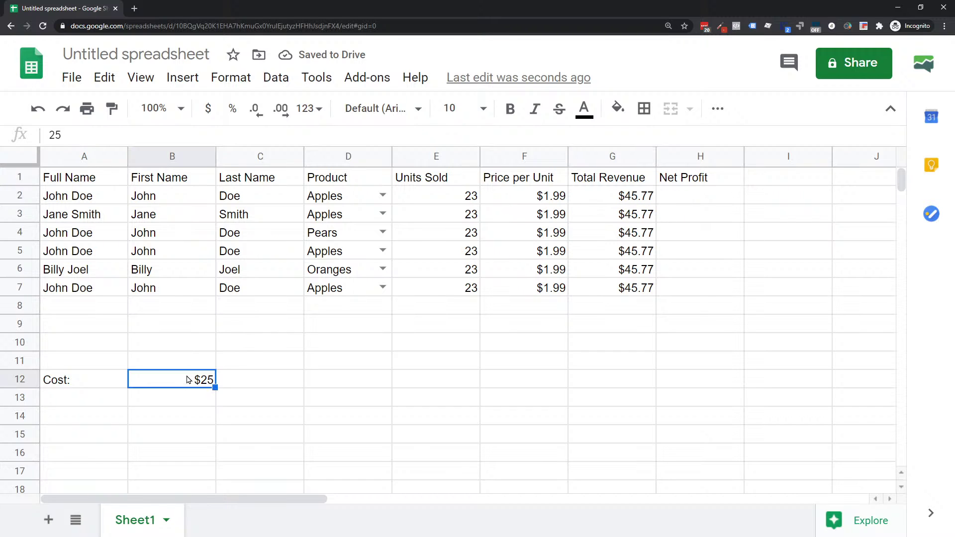
pyautogui.click(682, 203)
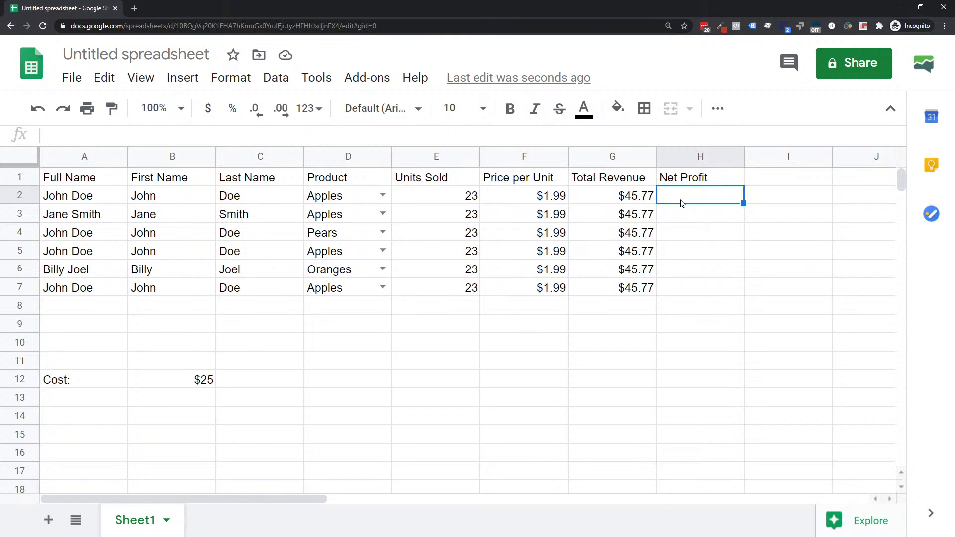
pyautogui.write('=sum(')
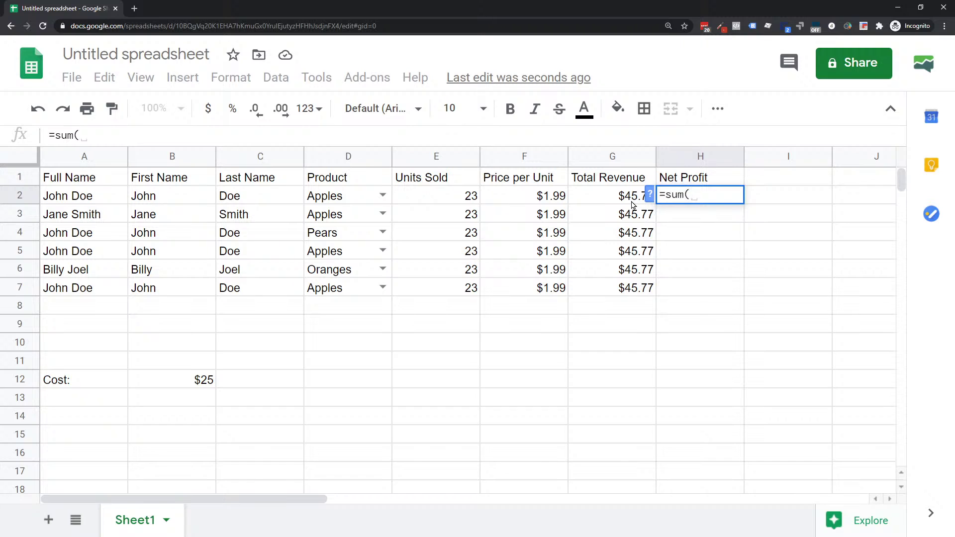
pyautogui.click(604, 201)
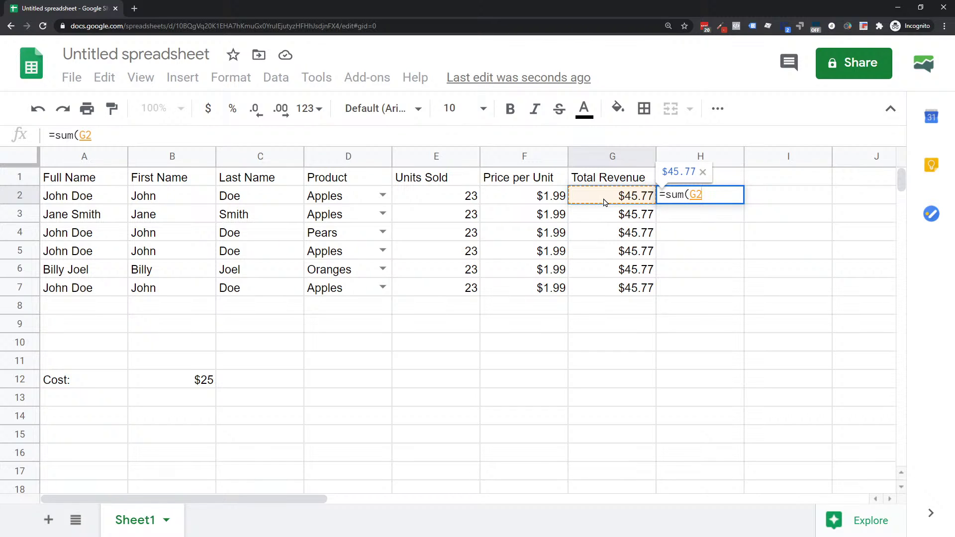
pyautogui.write('-')
pyautogui.click(199, 381)
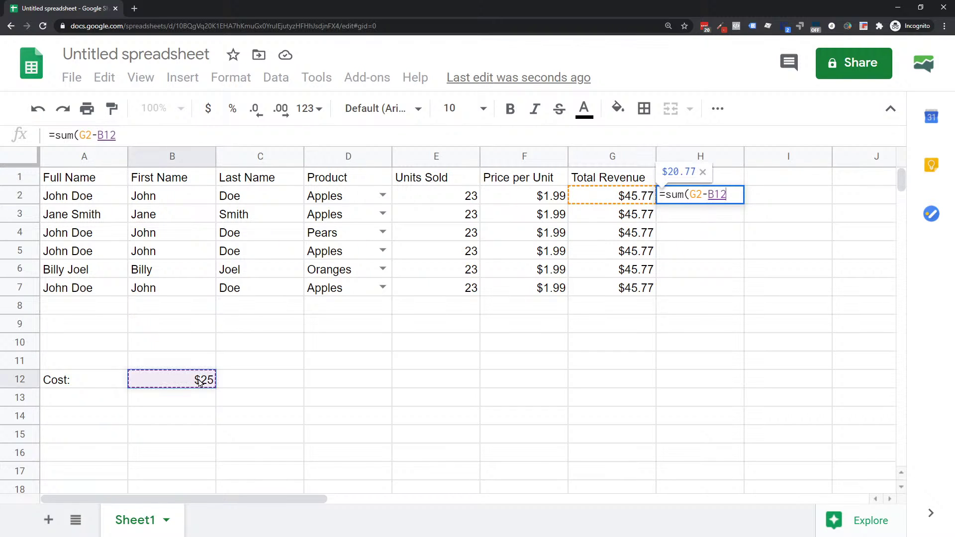
pyautogui.press('Return')
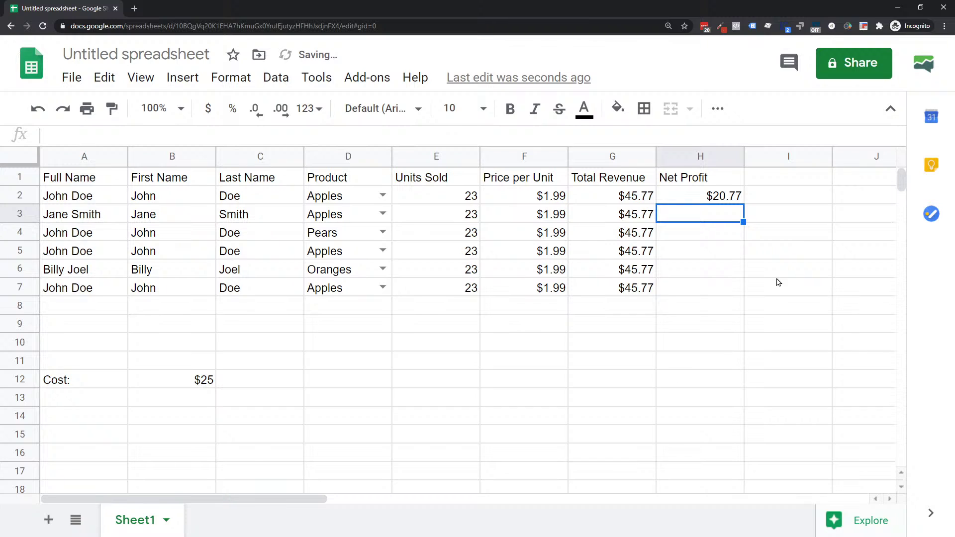
# Fill the Net Profit formula from H2 down to row 7 and check the copied formula in H3.
pyautogui.click(672, 199)
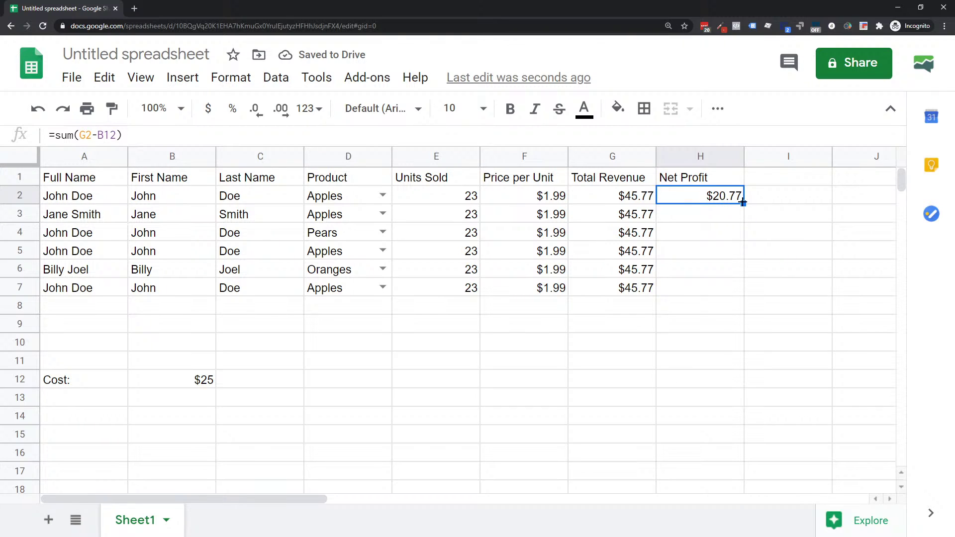
pyautogui.moveTo(743, 203); pyautogui.dragTo(746, 294)
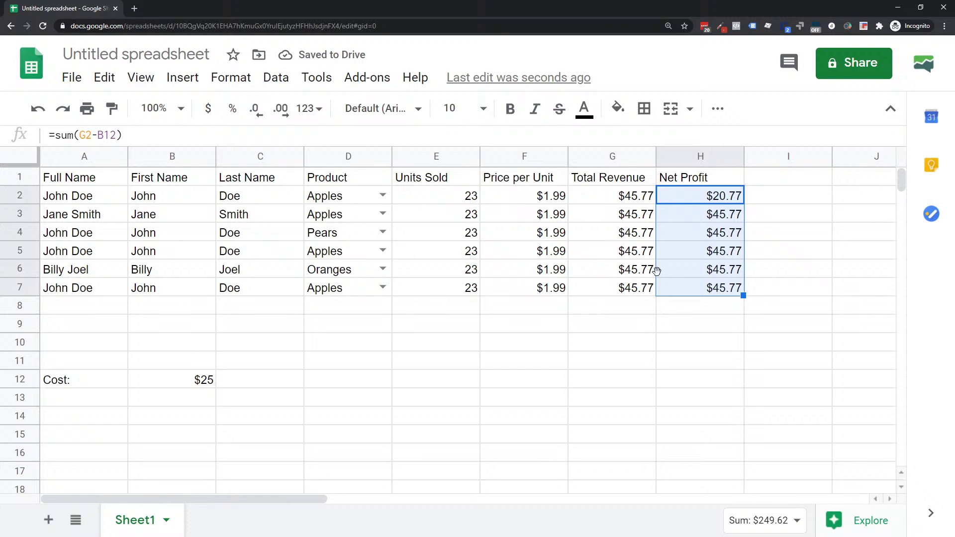
pyautogui.click(713, 218)
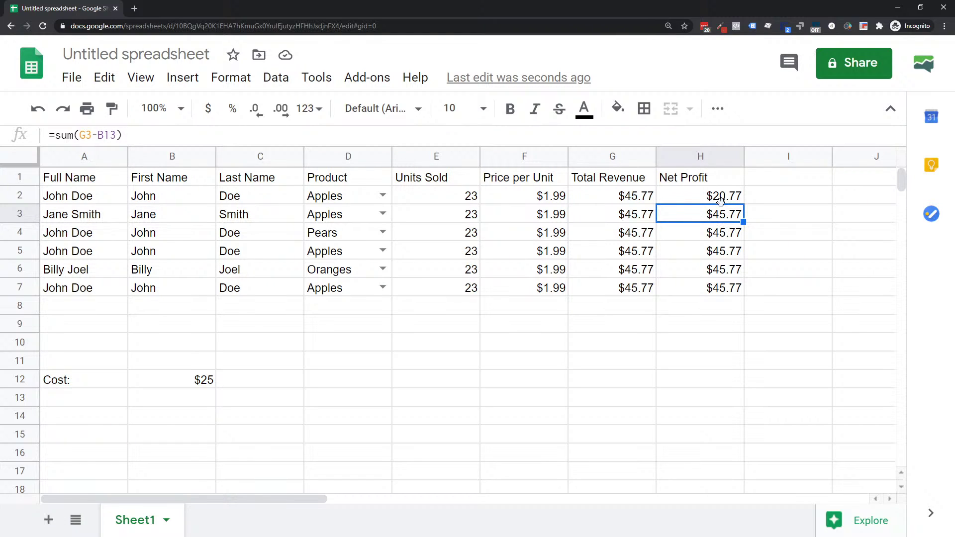
# Examine which cost cell the copied Net Profit formulas in H3 and H7 refer to.
pyautogui.click(95, 135)
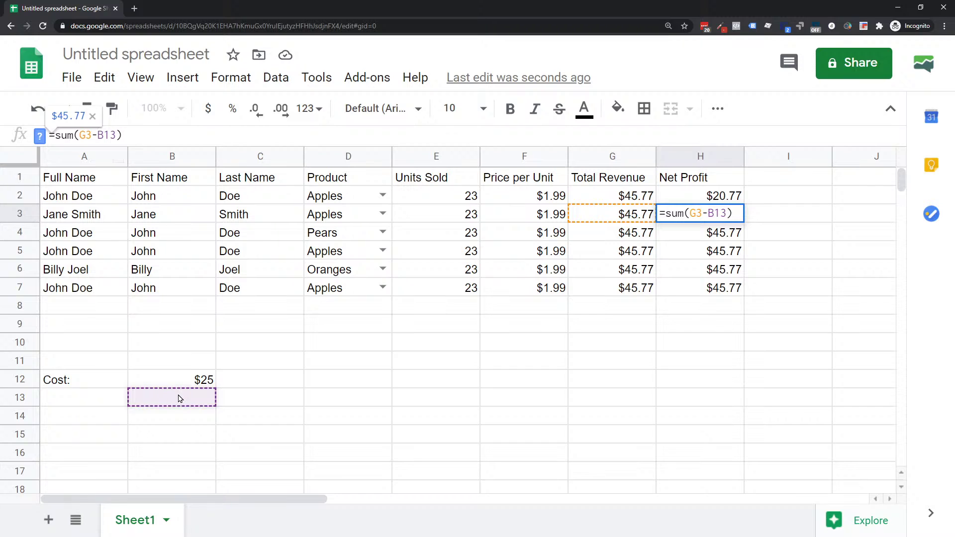
pyautogui.click(710, 288)
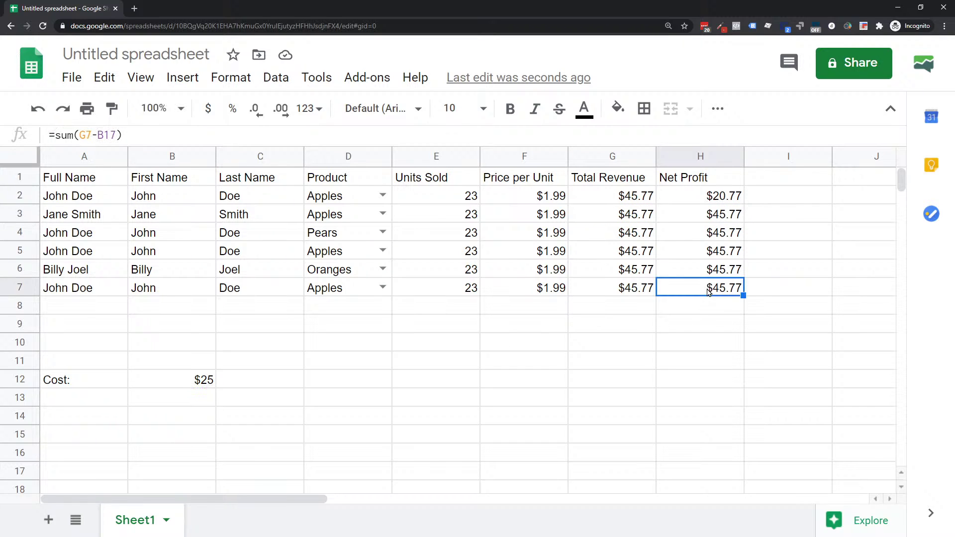
pyautogui.press('Return')
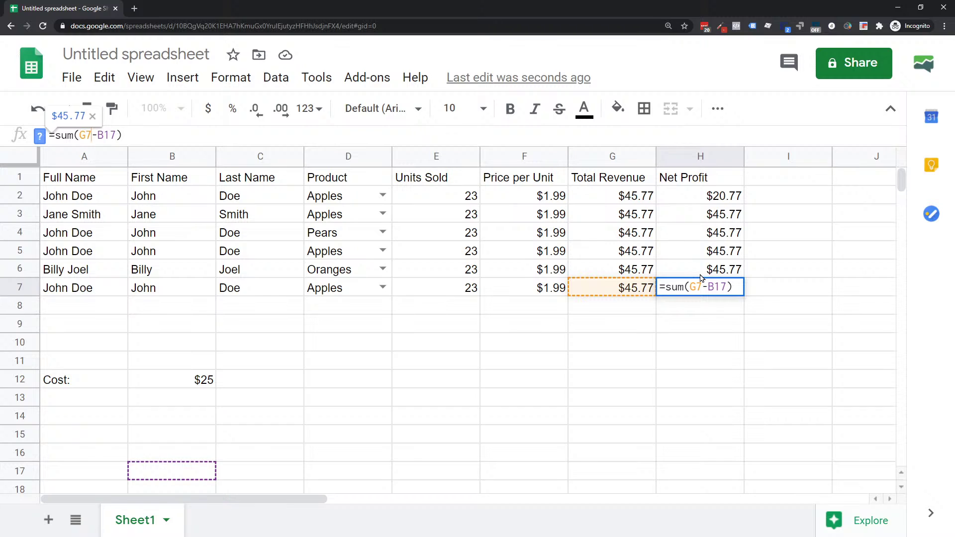
pyautogui.click(695, 217)
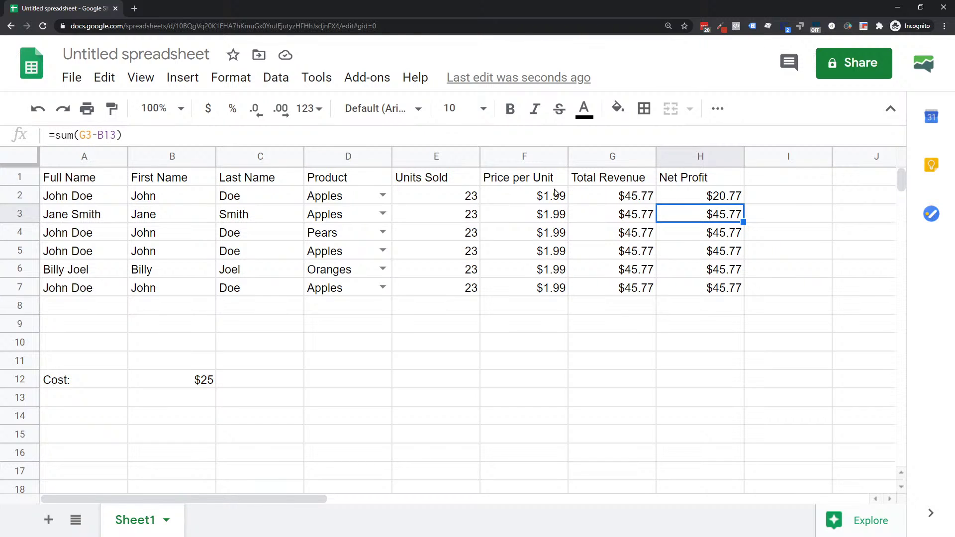
pyautogui.click(98, 135)
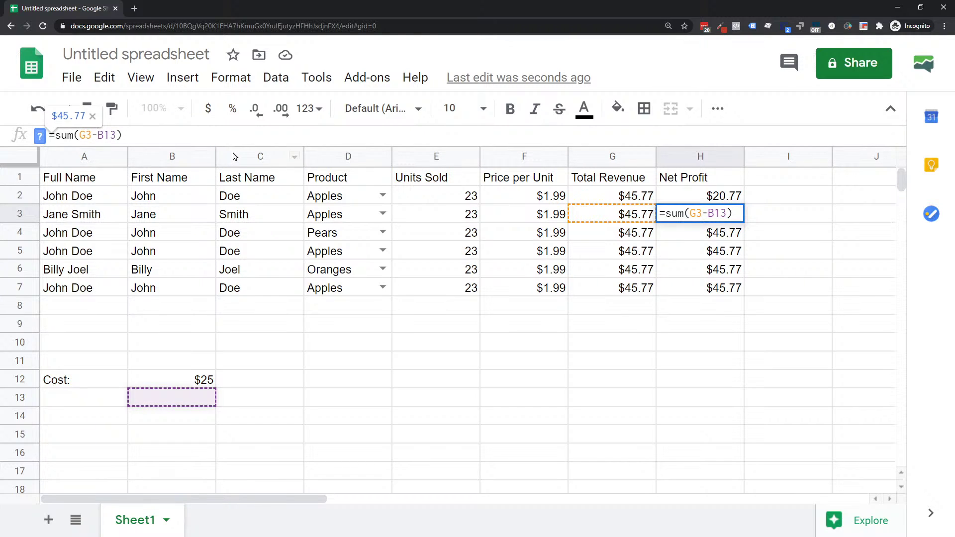
# Lock the cost reference in the H2 Net Profit formula as absolute, making it =sum(G2-$B$12).
pyautogui.click(695, 202)
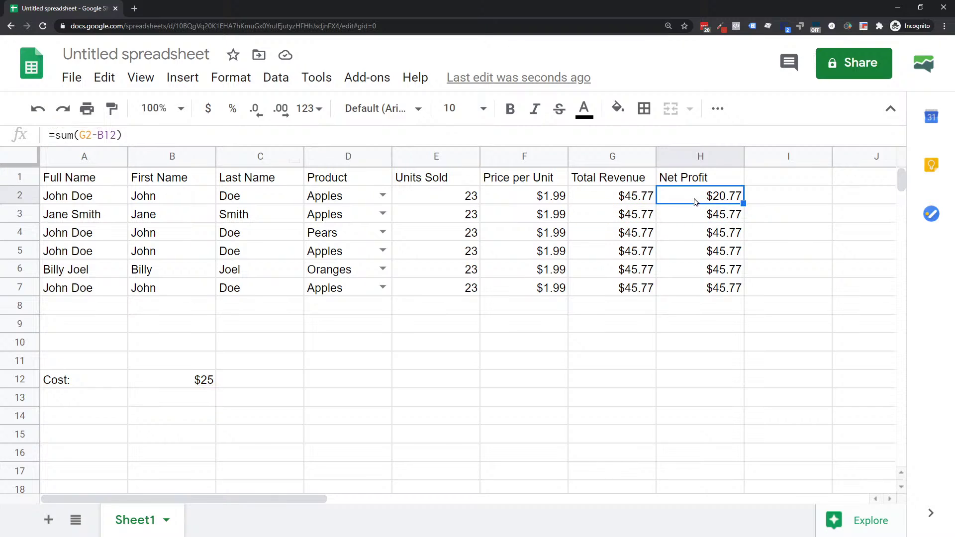
pyautogui.click(99, 135)
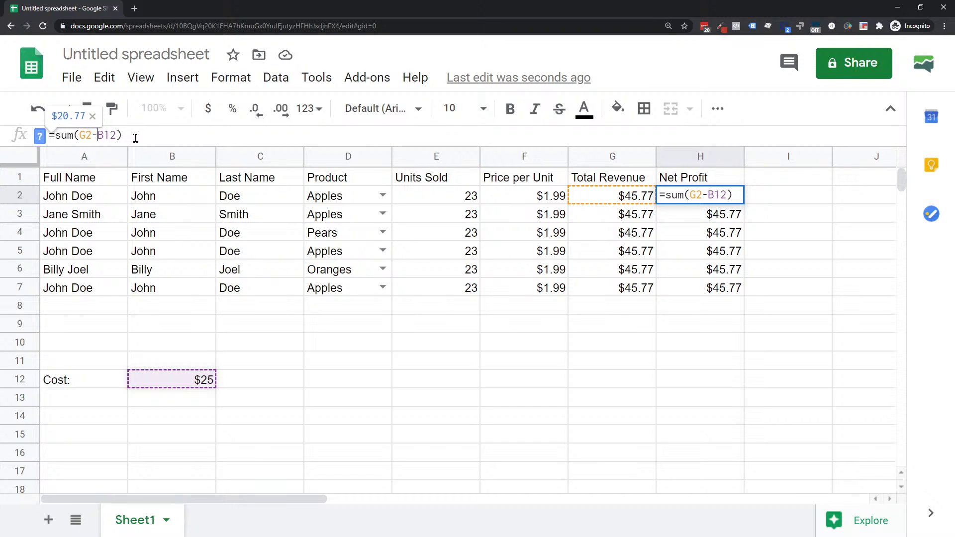
pyautogui.write('$')
pyautogui.press('Right')
pyautogui.write('$')
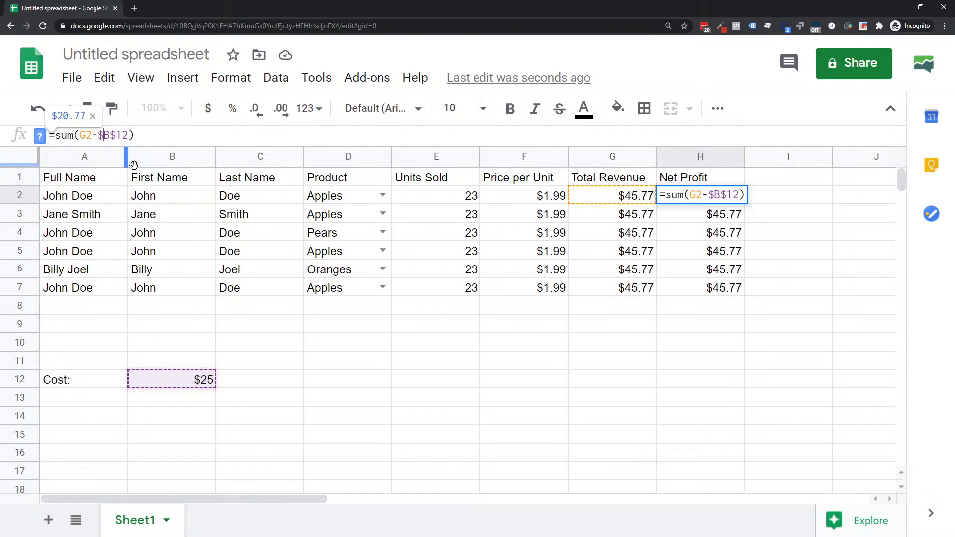
pyautogui.press('BackSpace')
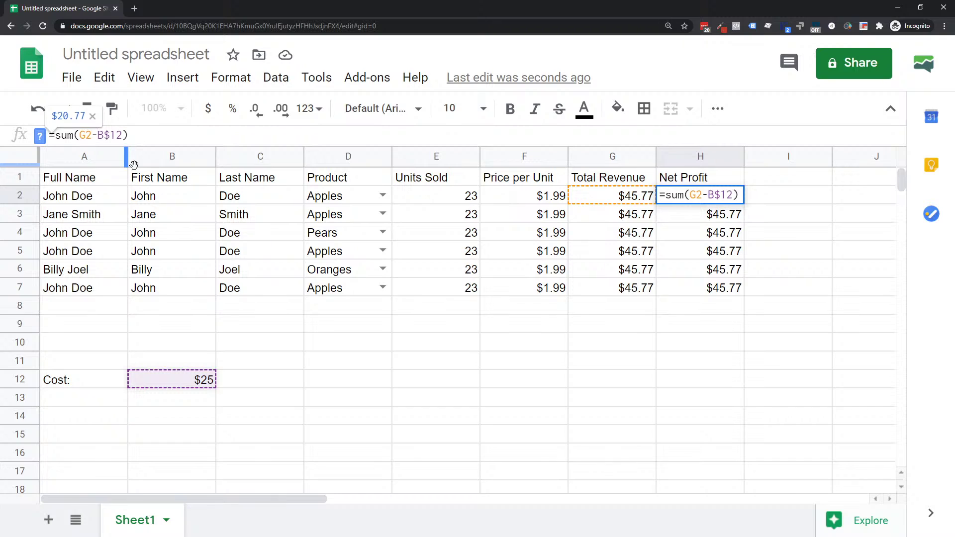
pyautogui.press('Right')
pyautogui.press('Right')
pyautogui.press('BackSpace')
pyautogui.press('F4')
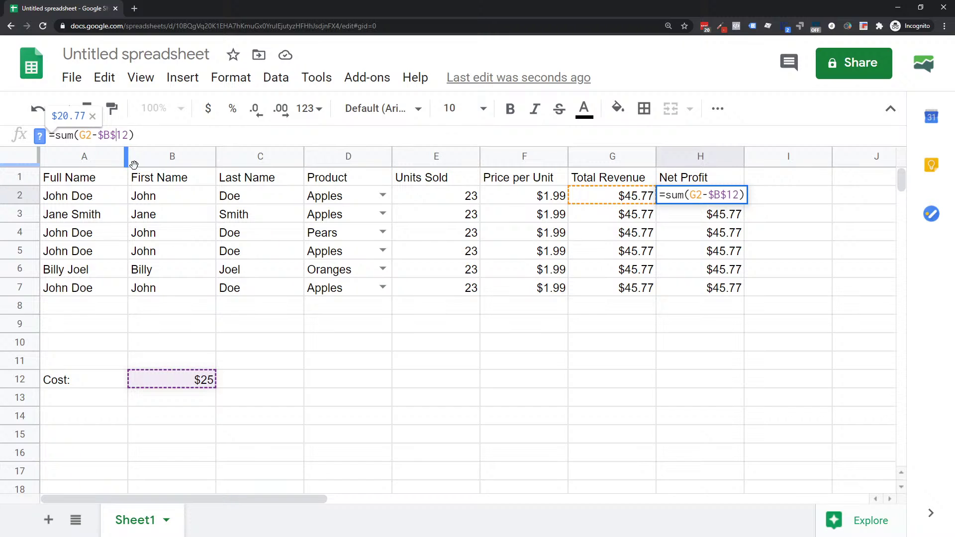
pyautogui.click(655, 275)
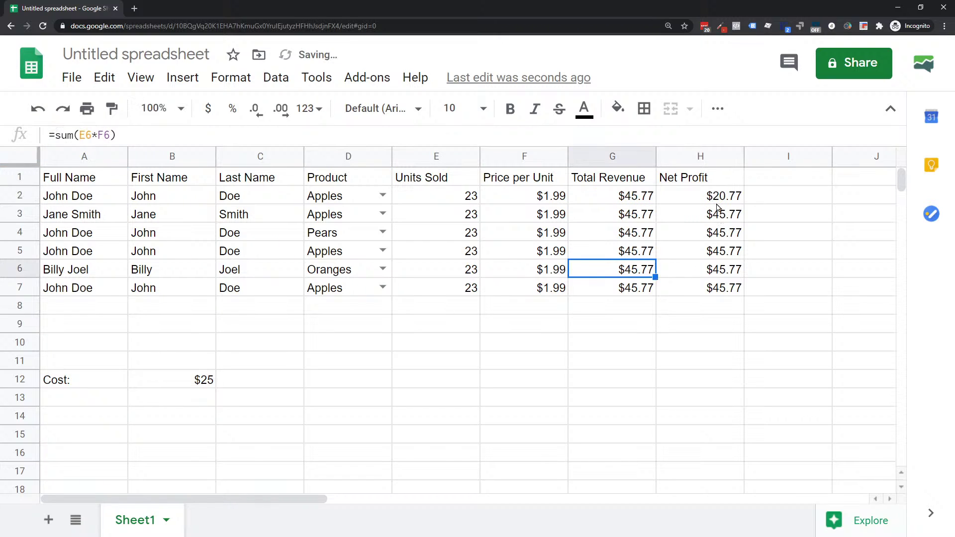
# Fill the Net Profit formula from H2 down to H7 and check the cost reference in H7.
pyautogui.click(716, 199)
pyautogui.moveTo(743, 203); pyautogui.dragTo(743, 296)
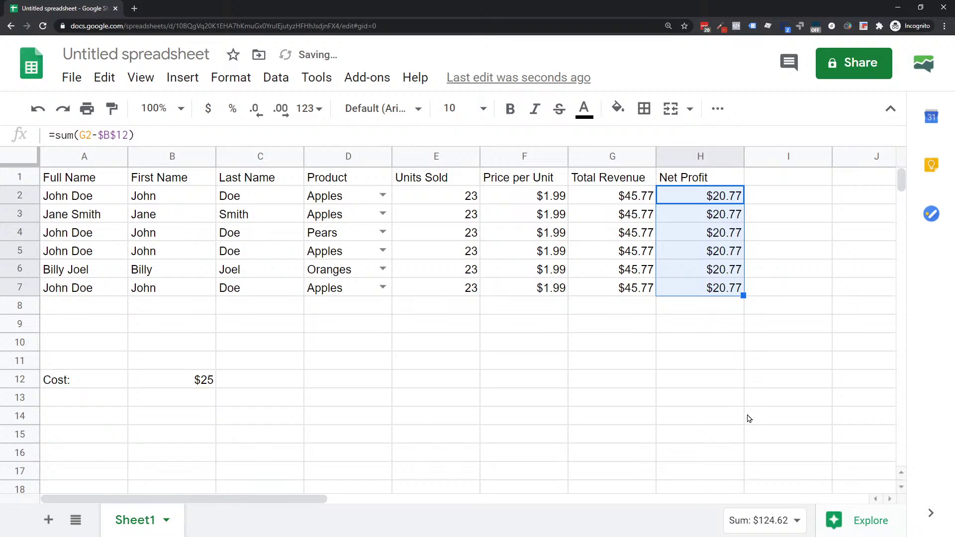
pyautogui.click(698, 327)
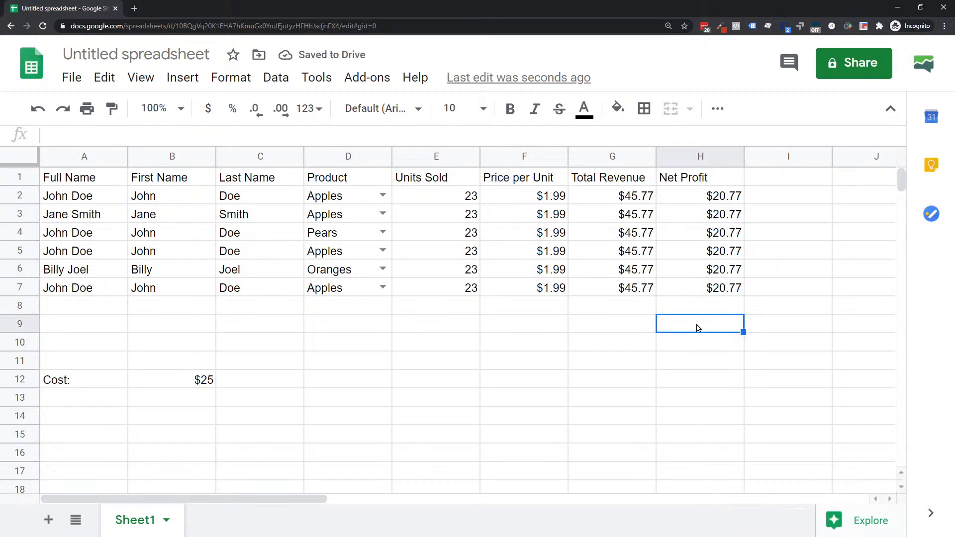
pyautogui.click(680, 290)
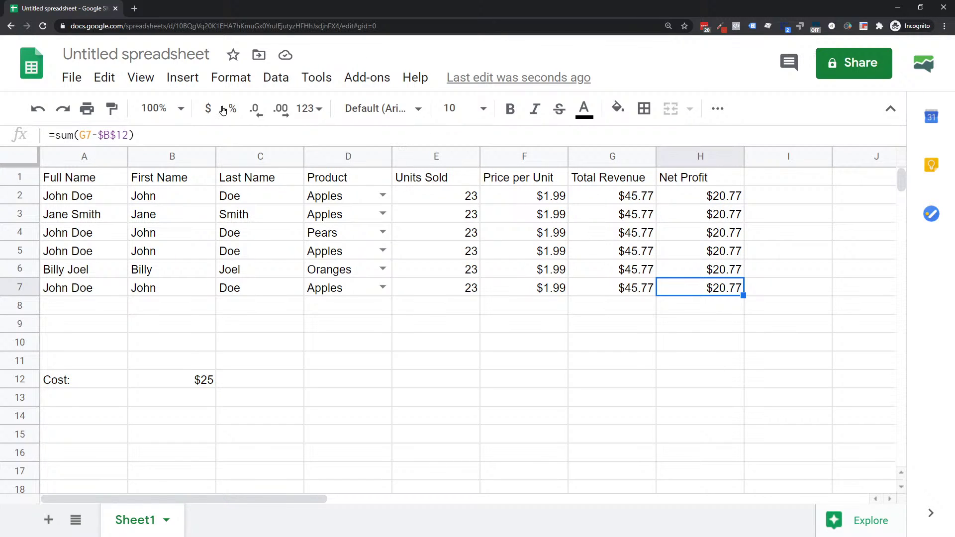
pyautogui.click(113, 136)
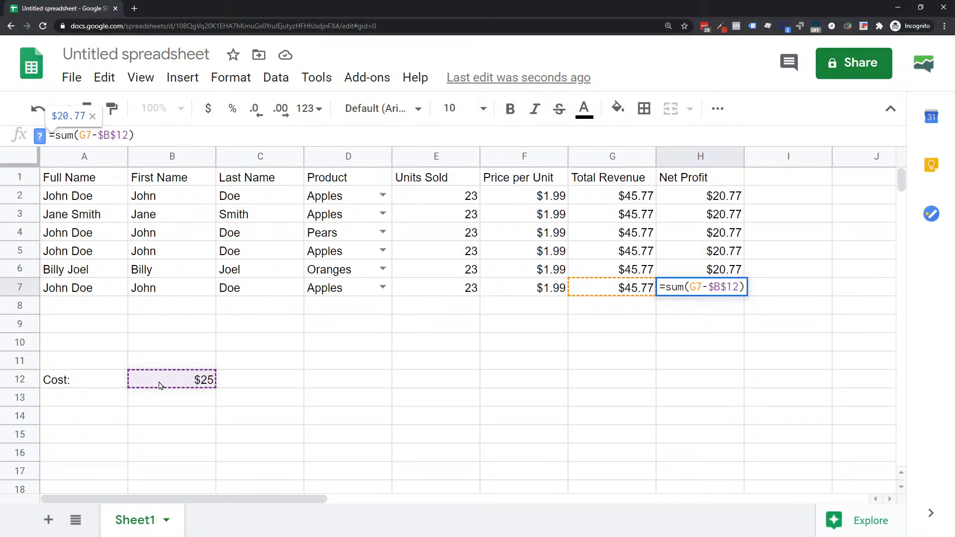
# Set the price per unit to $2.39 in F3 and $0.75 in F4.
pyautogui.click(517, 215)
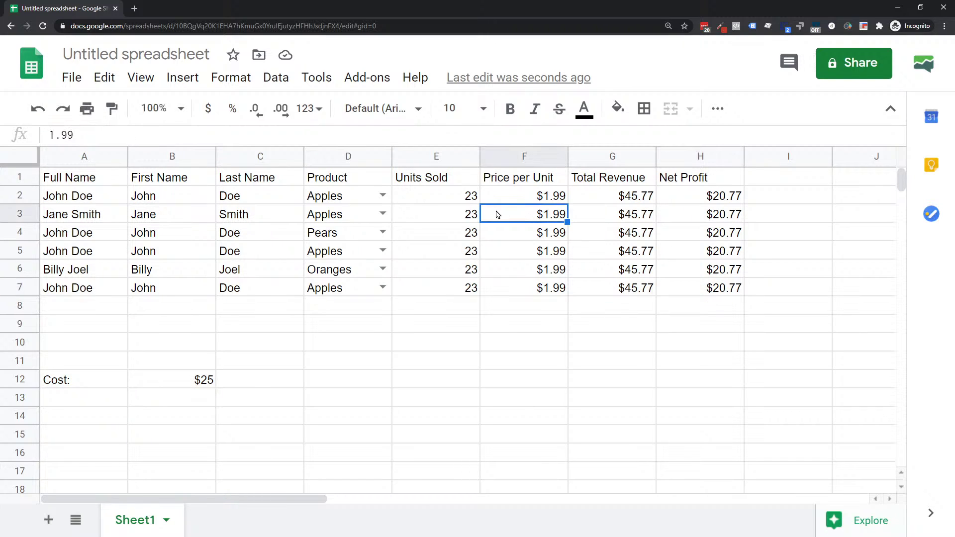
pyautogui.write('2.39')
pyautogui.press('Return')
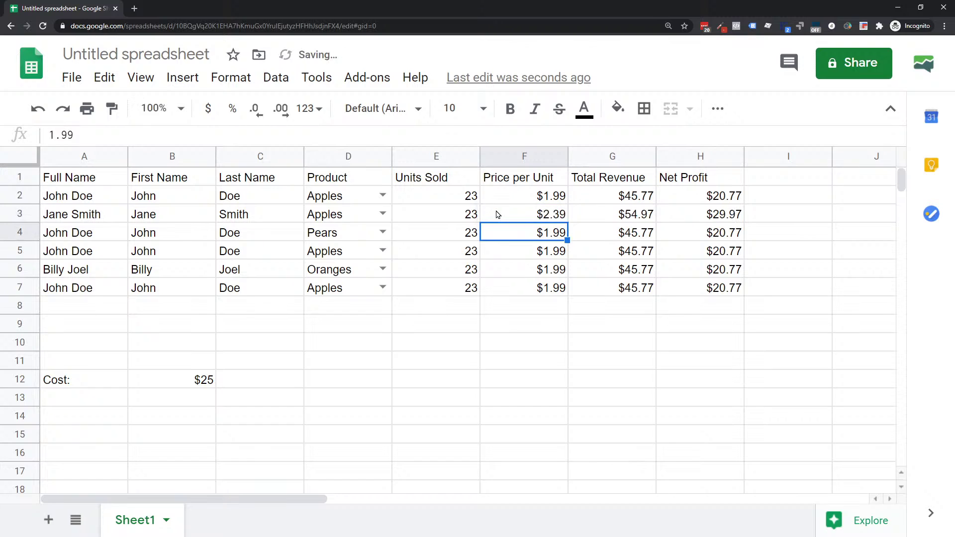
pyautogui.write('1')
pyautogui.write('75')
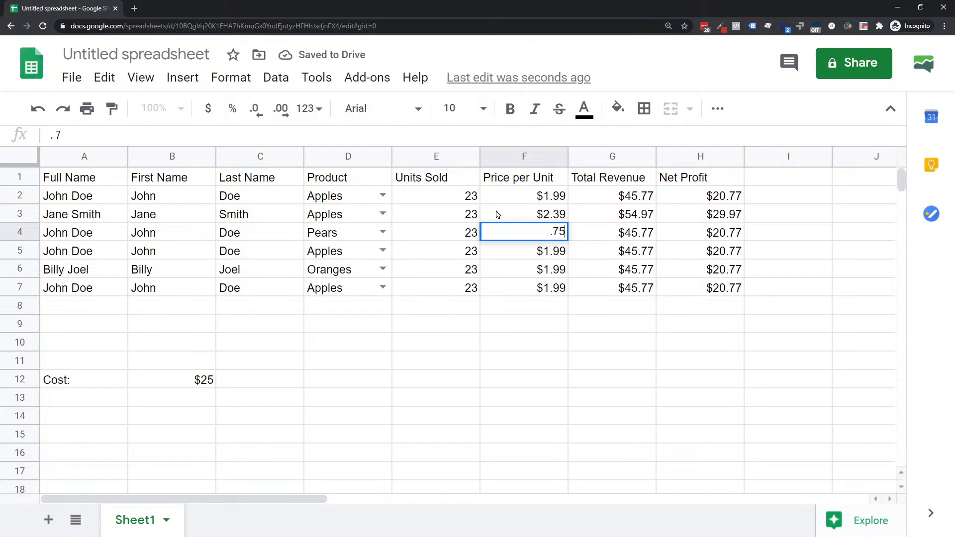
pyautogui.press('Return')
# Set the price per unit to $2.89 in F5 and $0.23 in F6.
pyautogui.write('.')
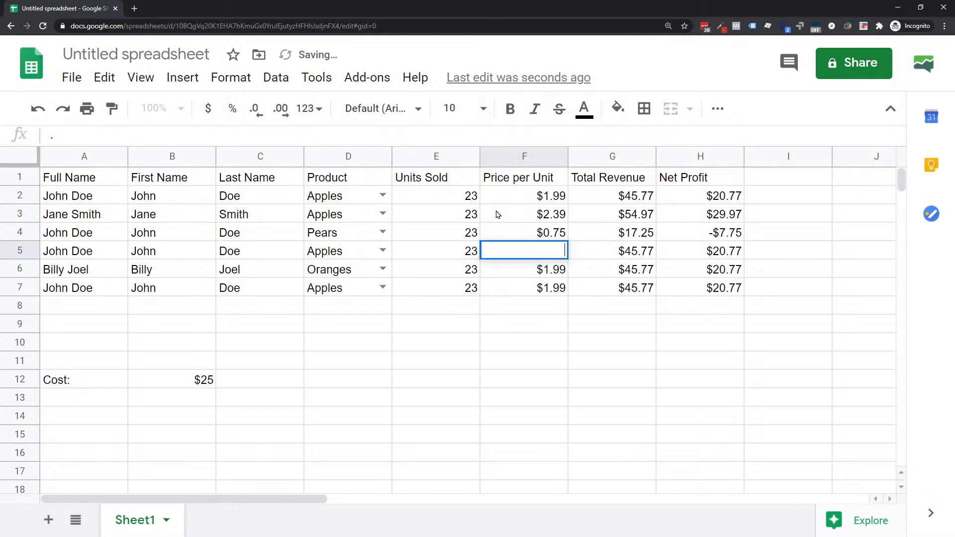
pyautogui.press('BackSpace')
pyautogui.write('2.89')
pyautogui.press('Return')
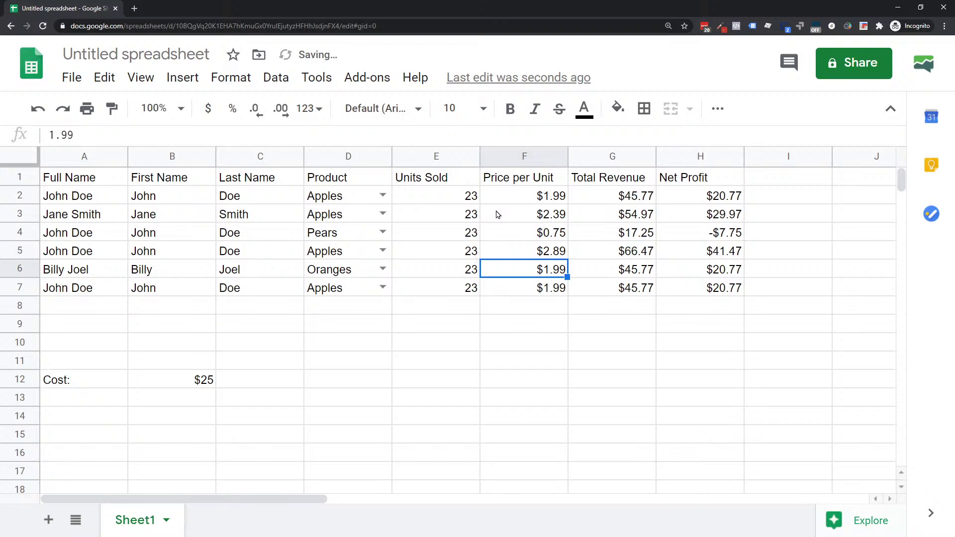
pyautogui.write('.23.')
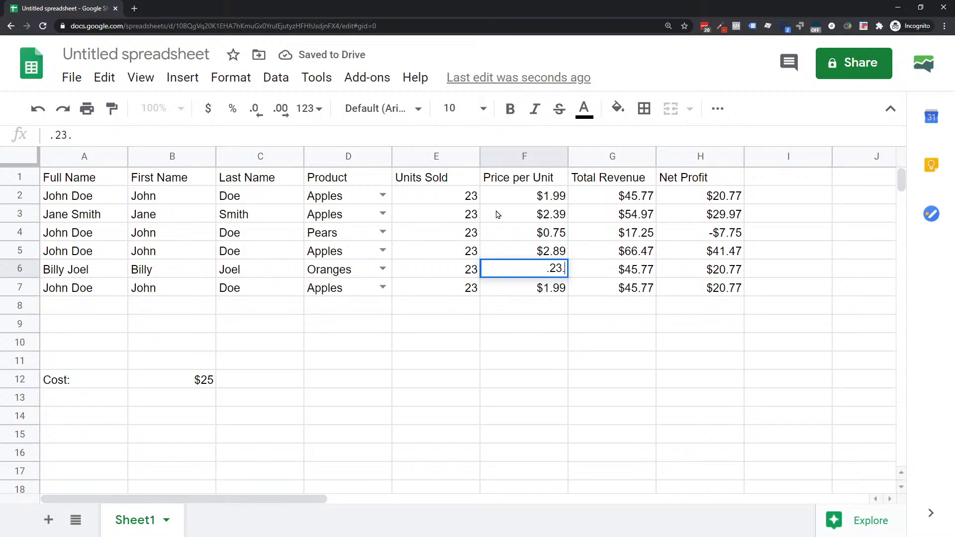
pyautogui.press('BackSpace')
pyautogui.press('BackSpace')
pyautogui.press('BackSpace')
pyautogui.write('23')
pyautogui.press('Return')
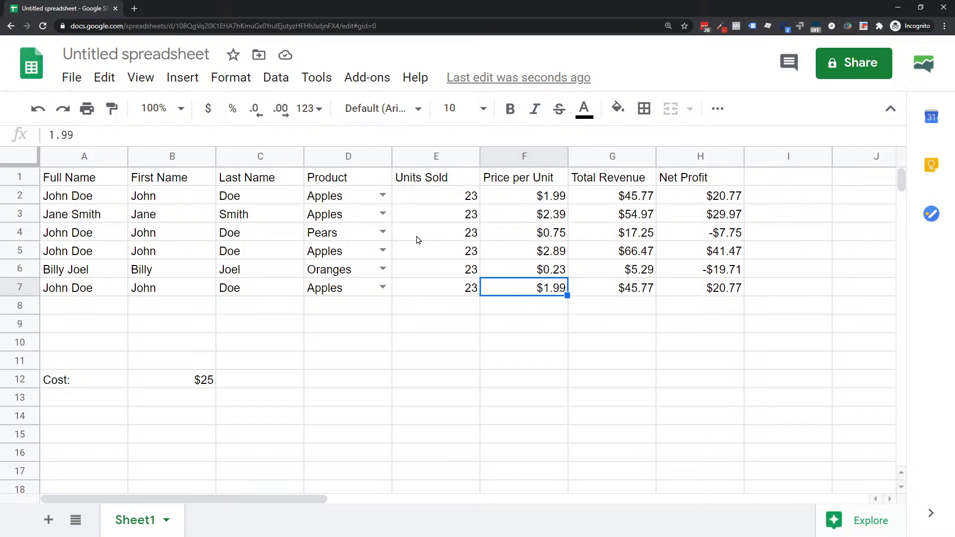
# Apply alternating colors with a header to the table A1:H7 using the light green default style.
pyautogui.click(65, 184)
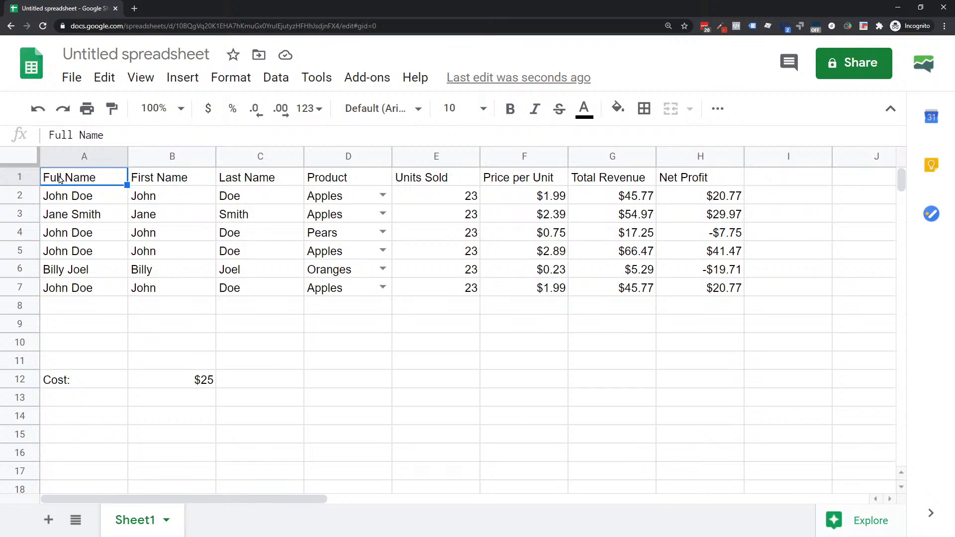
pyautogui.click(223, 86)
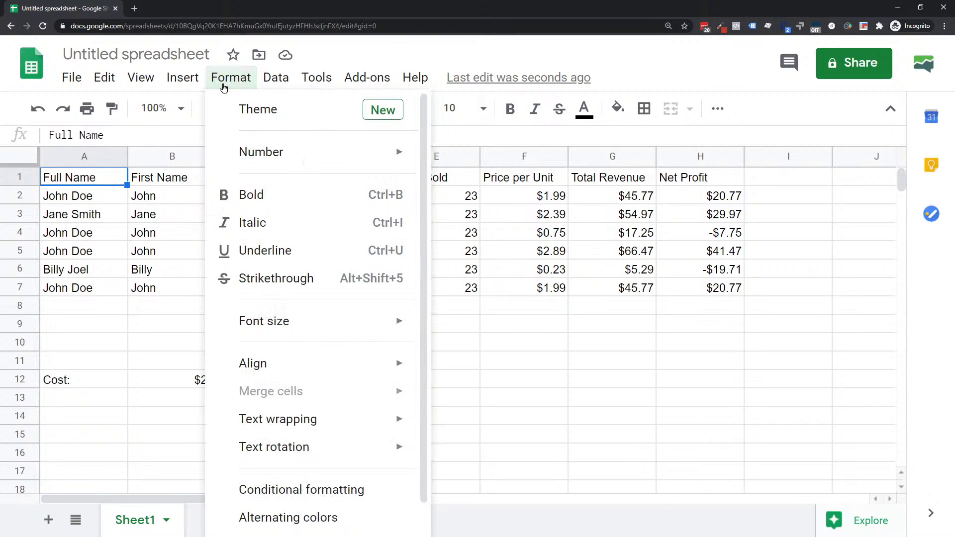
pyautogui.scroll(-1, 266, 324)
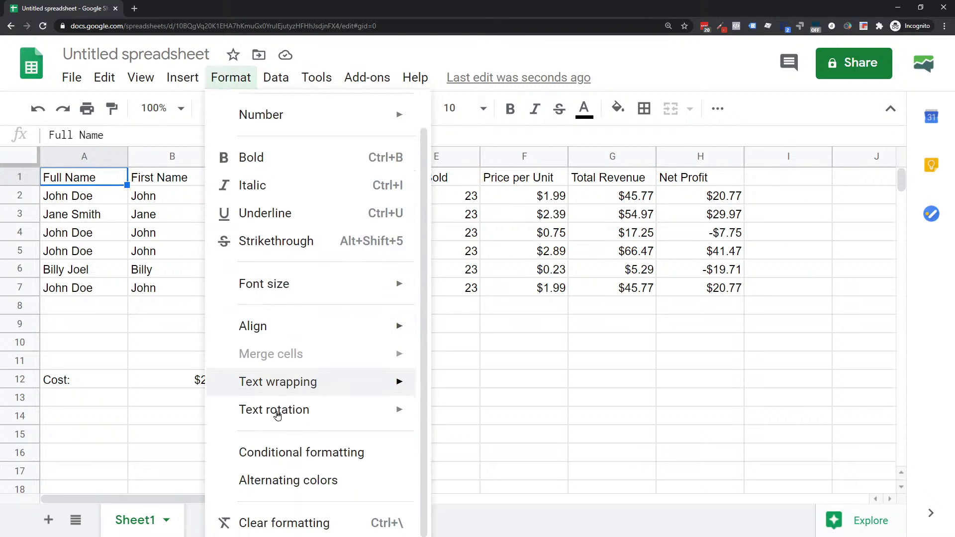
pyautogui.click(272, 483)
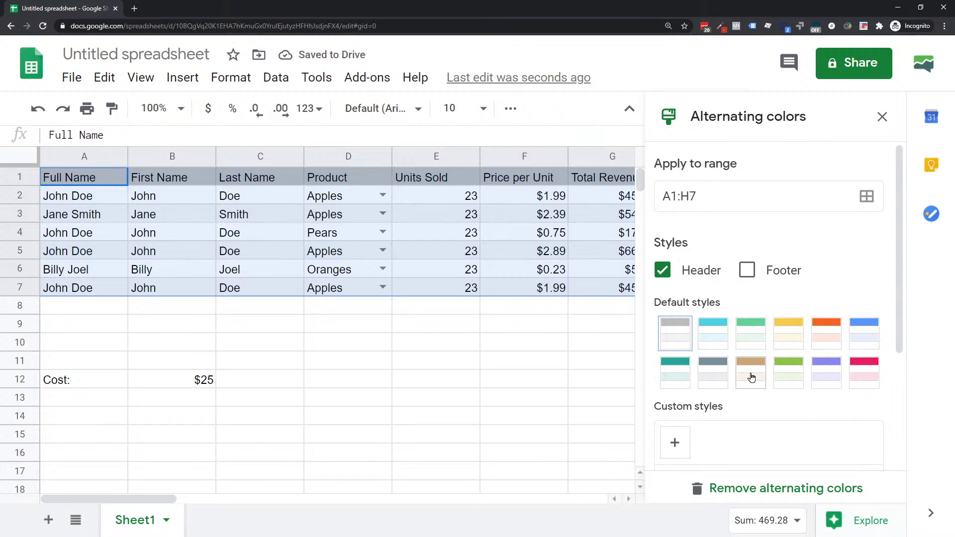
pyautogui.click(789, 378)
pyautogui.click(882, 117)
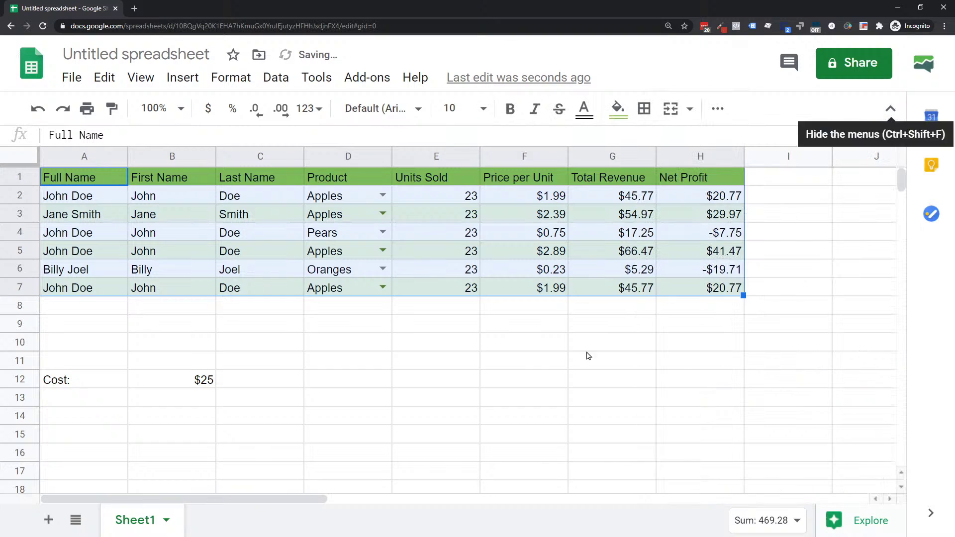
pyautogui.click(535, 368)
pyautogui.moveTo(83, 175); pyautogui.dragTo(733, 291)
pyautogui.moveTo(97, 381); pyautogui.dragTo(171, 388)
pyautogui.click(308, 374)
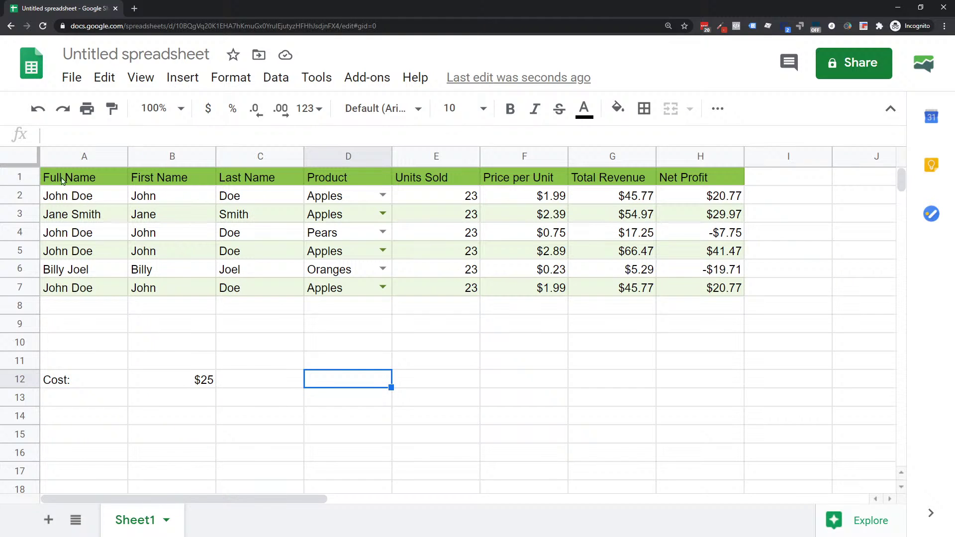
# Make the header text in row 1 bold.
pyautogui.click(27, 178)
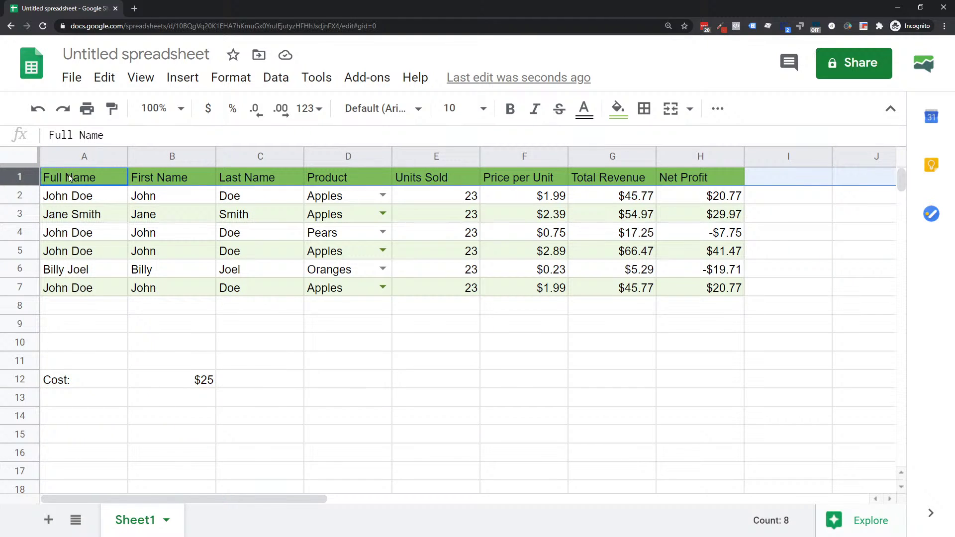
pyautogui.click(510, 108)
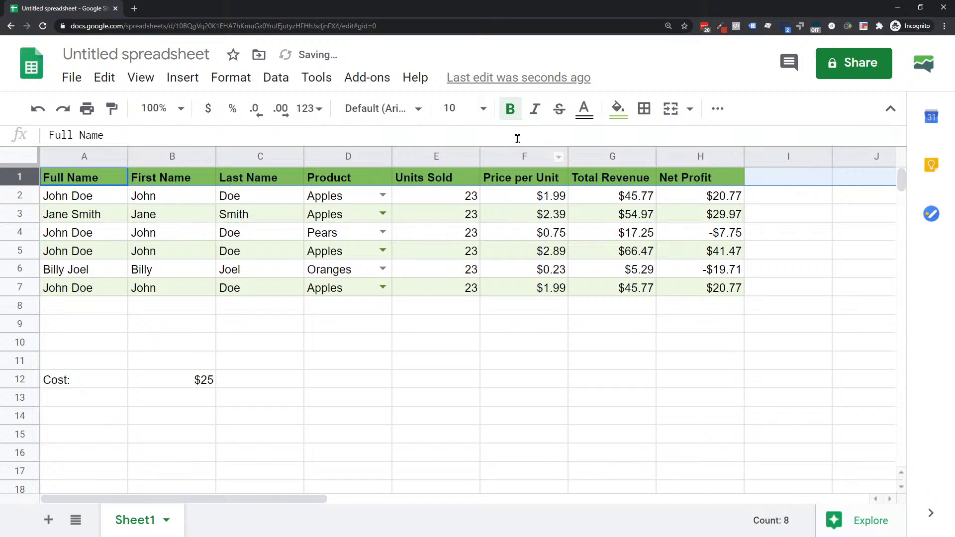
pyautogui.click(692, 113)
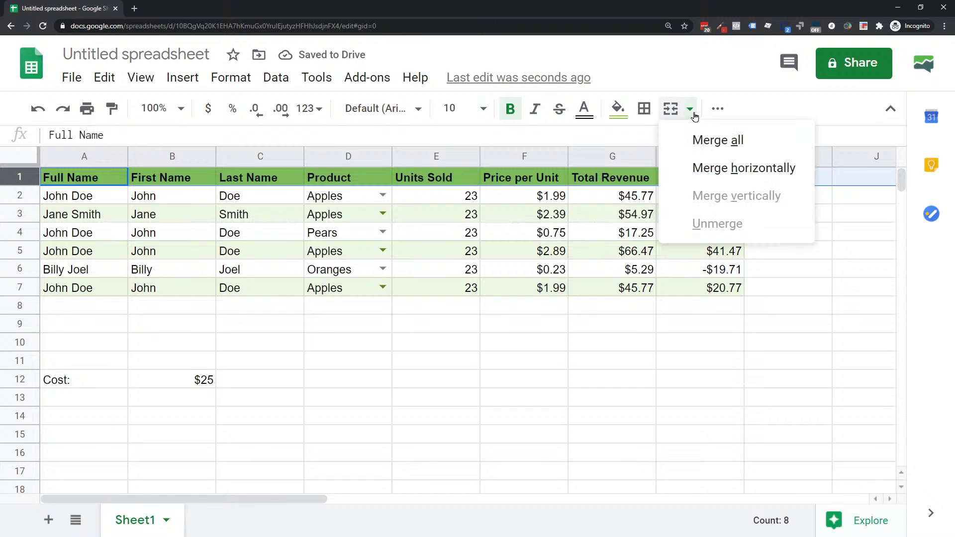
# Center the row 1 headers horizontally and align them vertically to the middle.
pyautogui.click(717, 109)
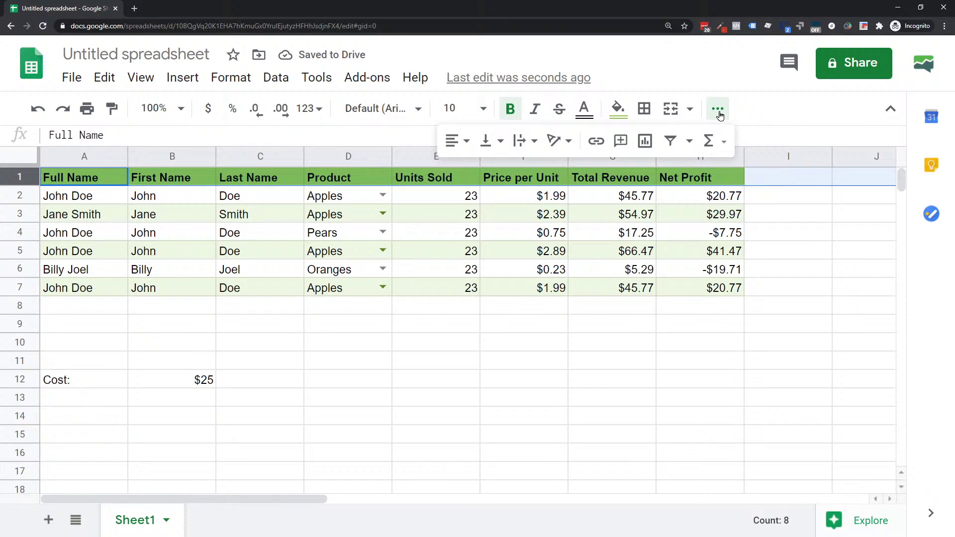
pyautogui.click(450, 141)
pyautogui.click(475, 171)
pyautogui.click(490, 141)
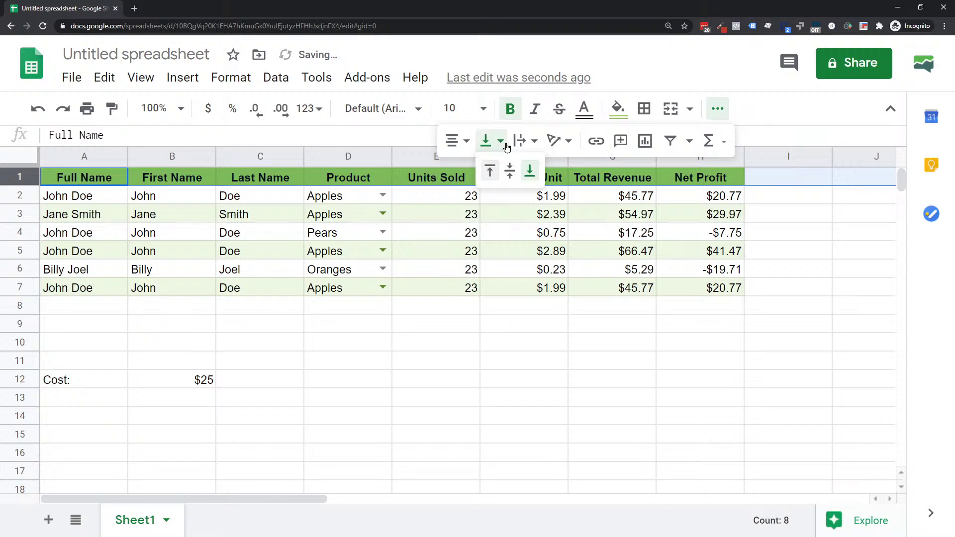
pyautogui.click(509, 174)
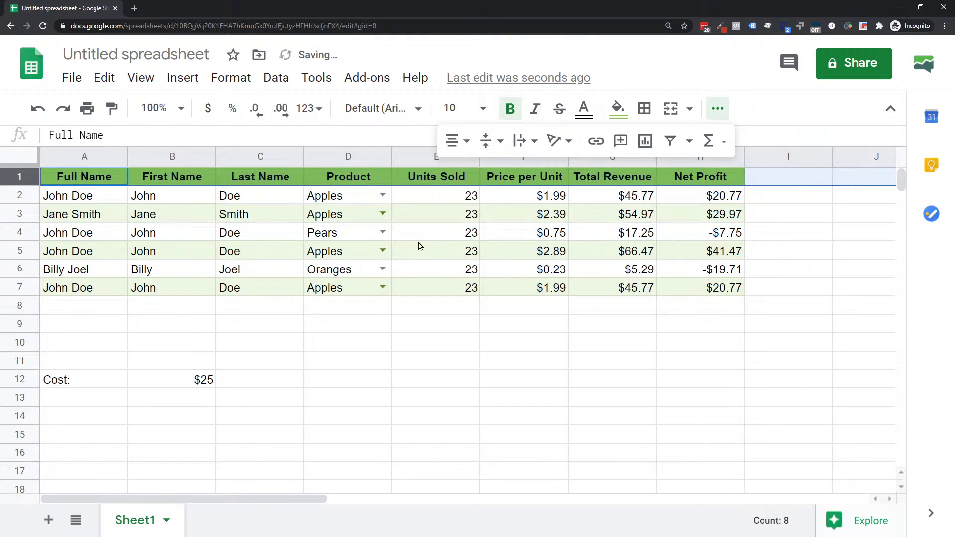
pyautogui.click(548, 254)
pyautogui.click(407, 379)
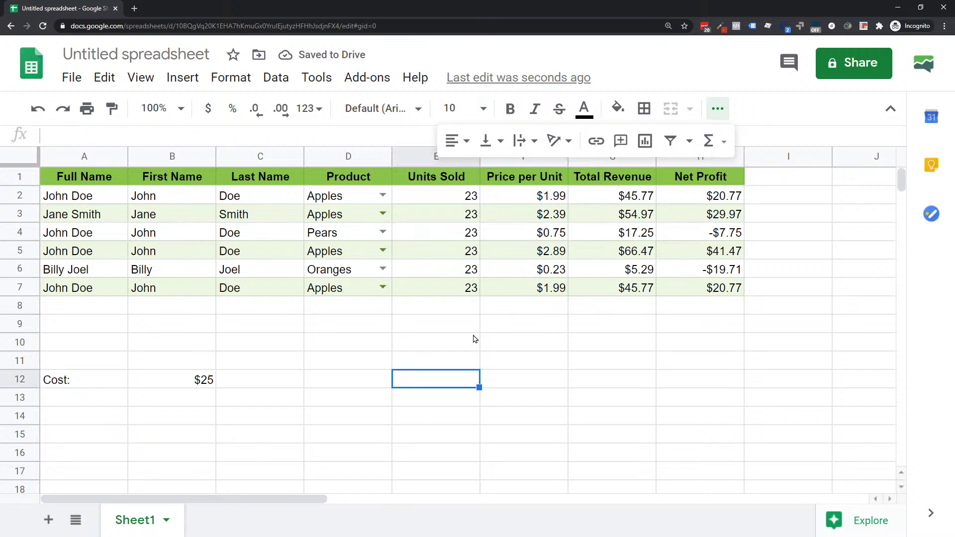
# Enter the formula =sum(F2:F7)/count(F2:F7) in F10 to calculate the average price per unit.
pyautogui.click(717, 107)
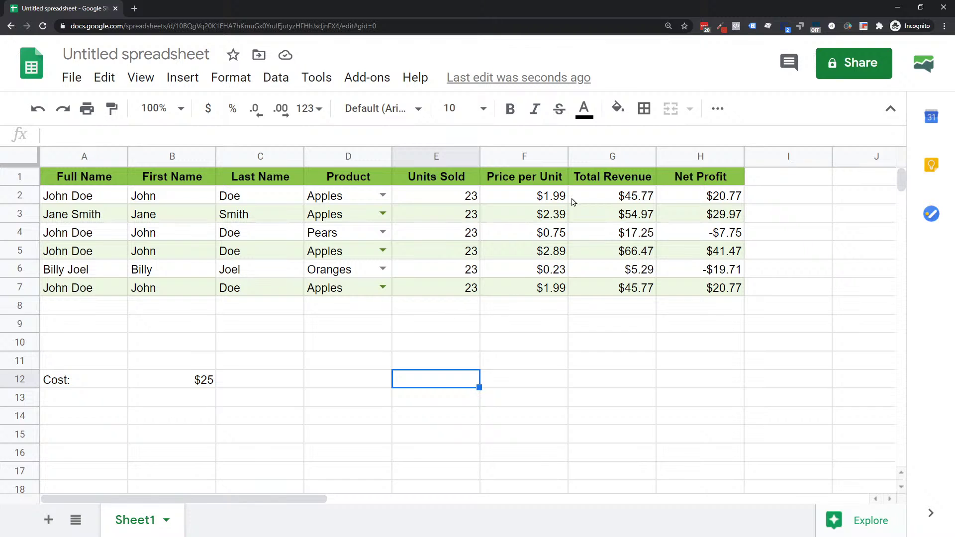
pyautogui.click(513, 344)
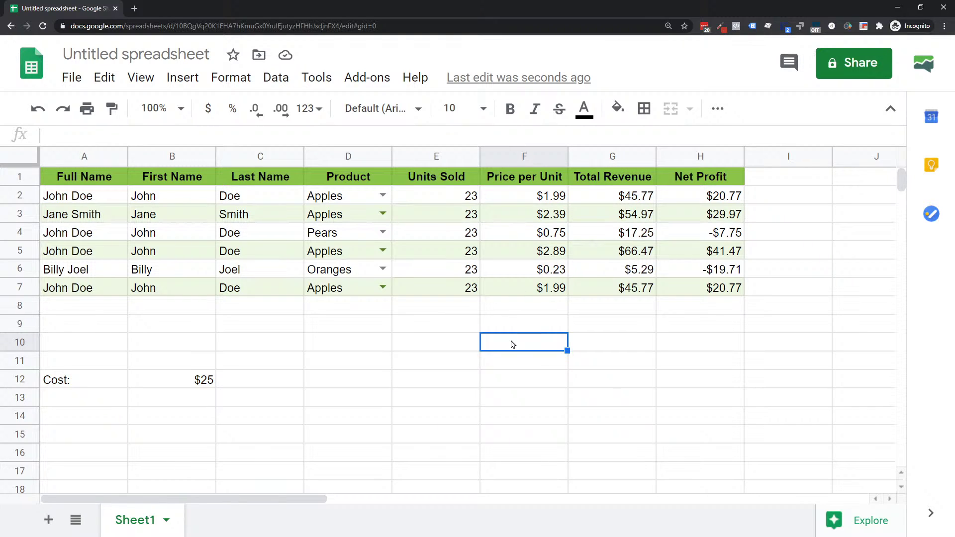
pyautogui.write('=s')
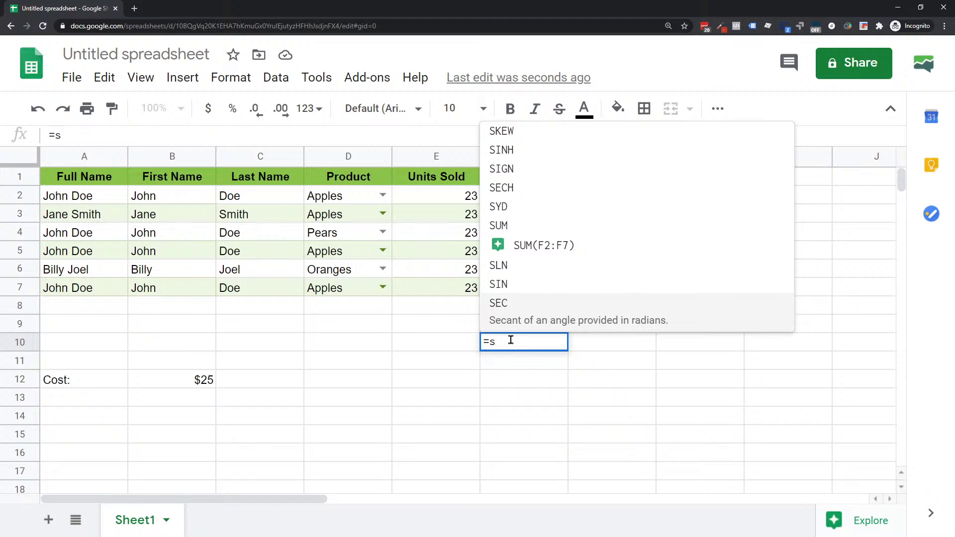
pyautogui.write('um(')
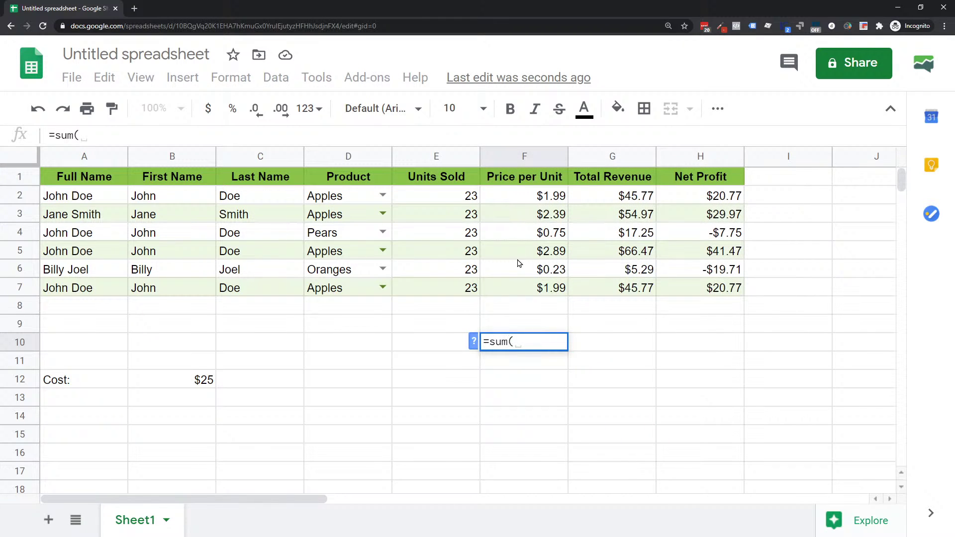
pyautogui.moveTo(518, 199); pyautogui.dragTo(516, 293)
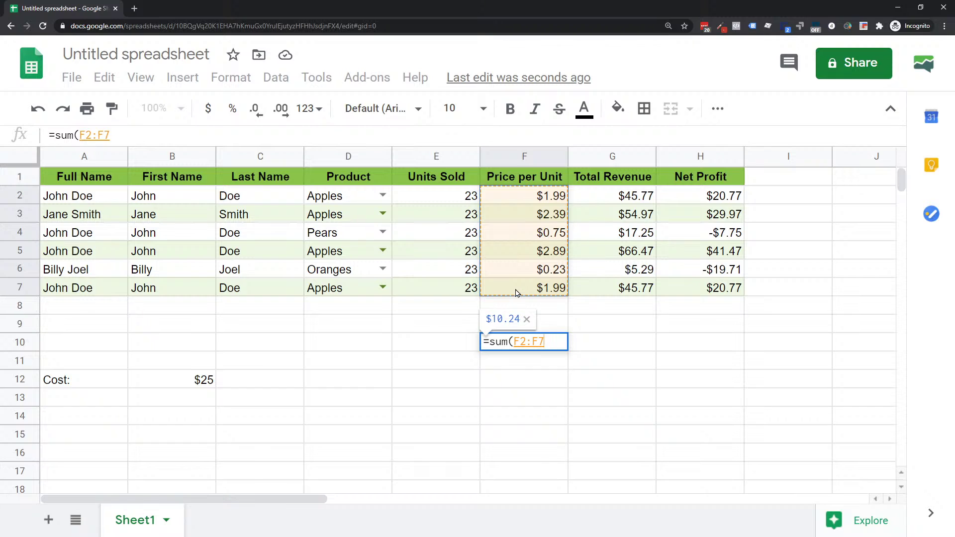
pyautogui.write(')/count')
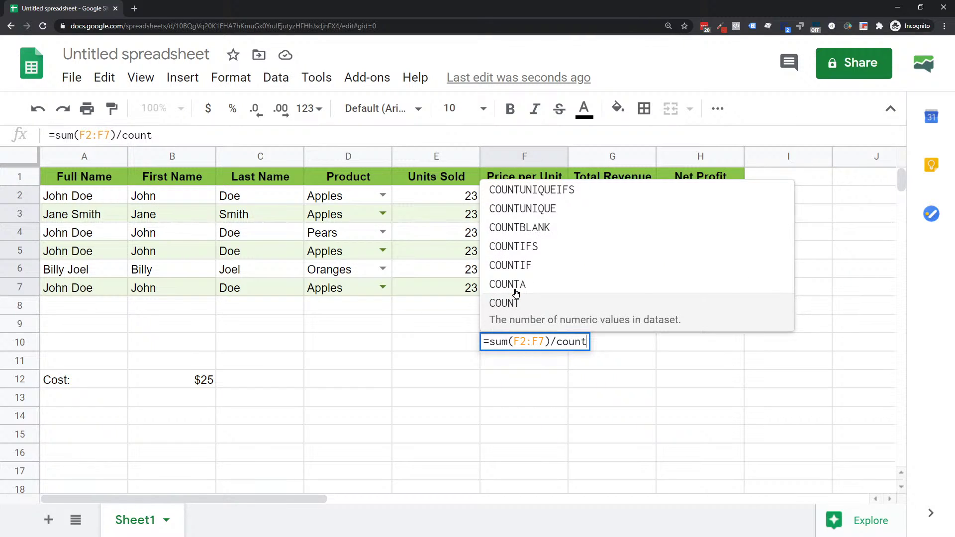
pyautogui.write('(')
pyautogui.moveTo(524, 197); pyautogui.dragTo(524, 290)
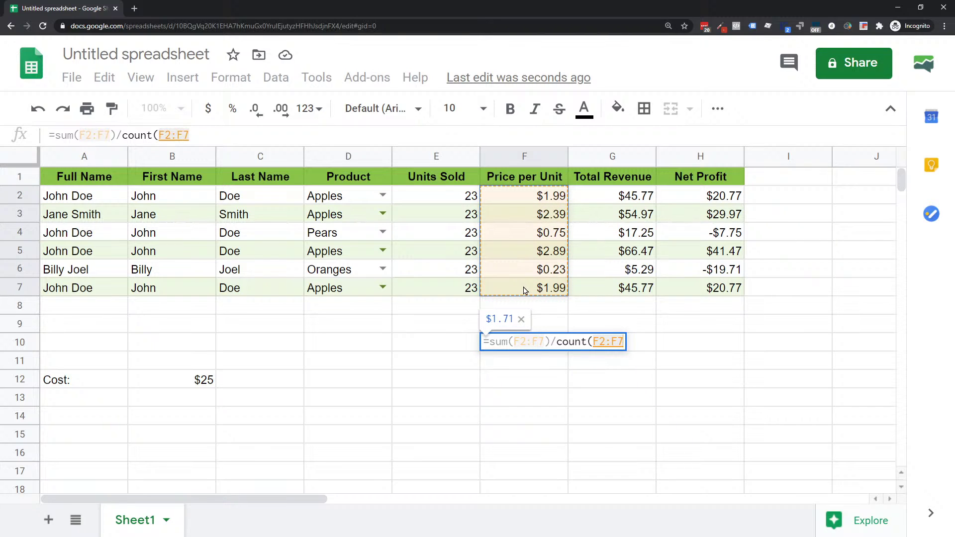
pyautogui.write(')')
pyautogui.press('Return')
pyautogui.press('Up')
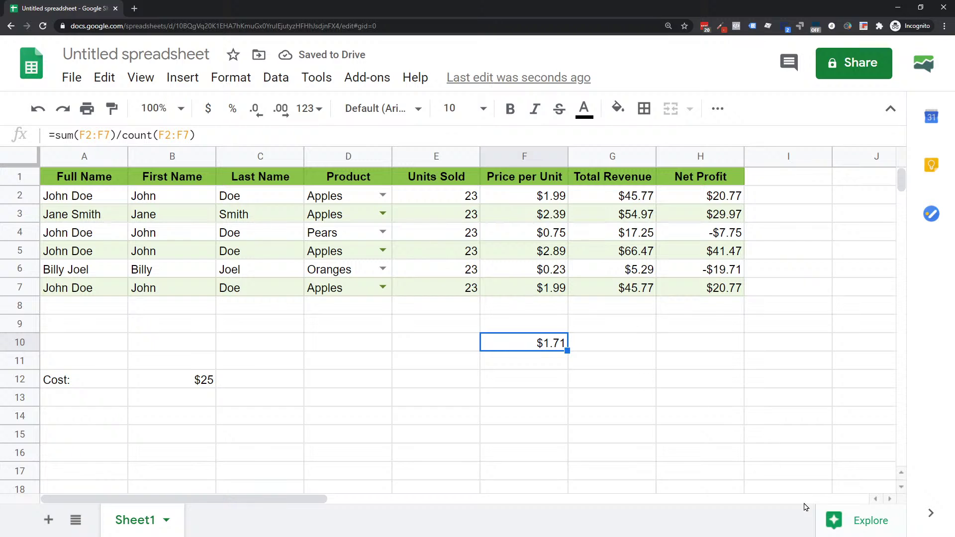
# View the quick summary statistics for the price range F2:F7, the revenue range G2:G7 and the net profit range H2:H7.
pyautogui.click(532, 231)
pyautogui.moveTo(522, 195); pyautogui.dragTo(524, 290)
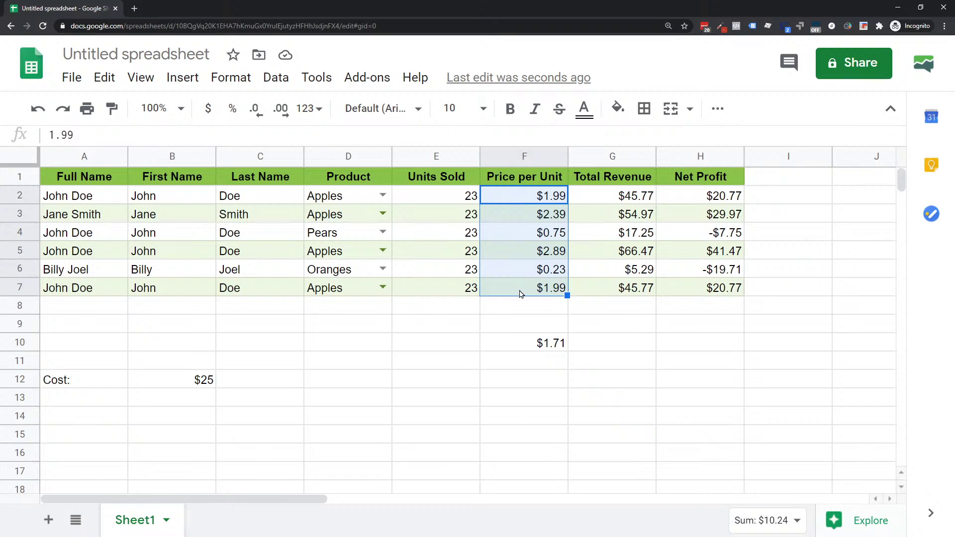
pyautogui.click(793, 525)
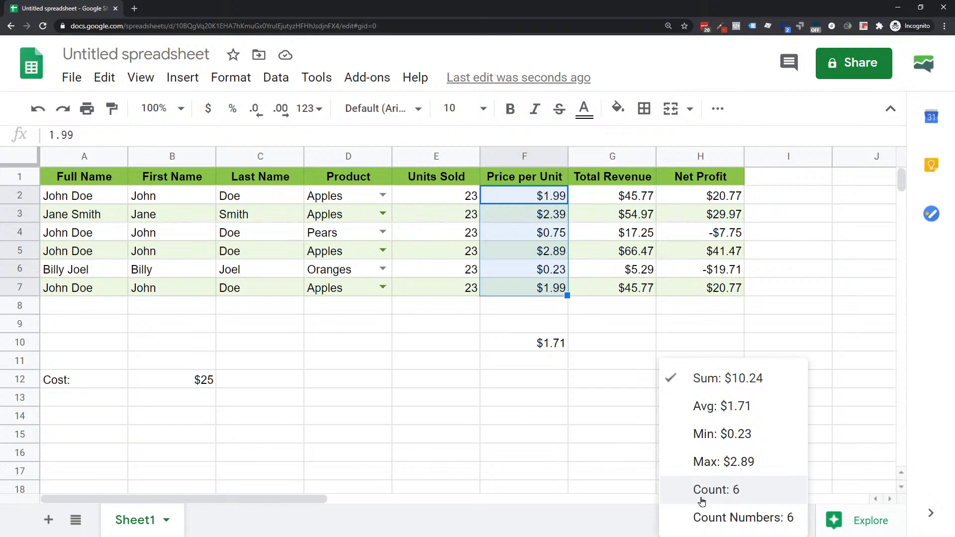
pyautogui.click(621, 214)
pyautogui.moveTo(611, 197); pyautogui.dragTo(612, 294)
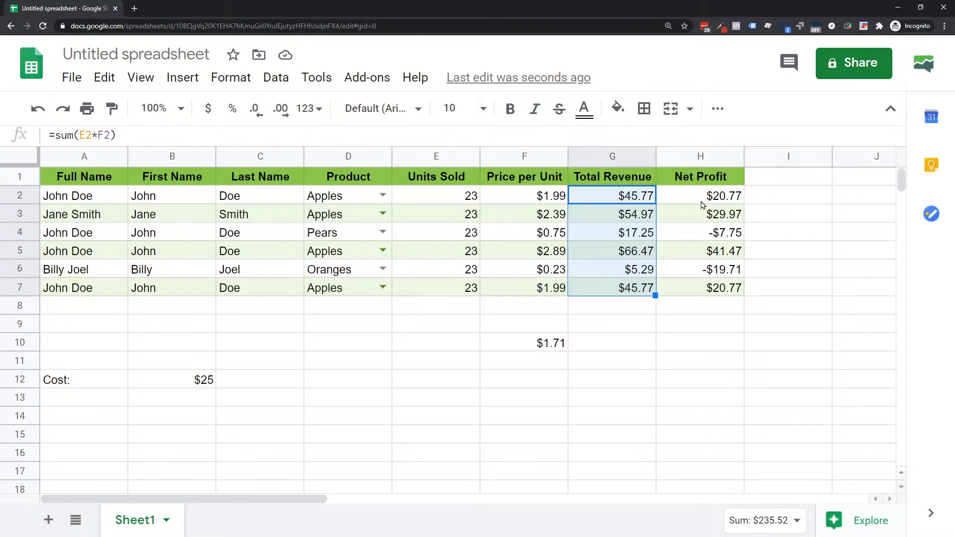
pyautogui.moveTo(702, 199); pyautogui.dragTo(701, 293)
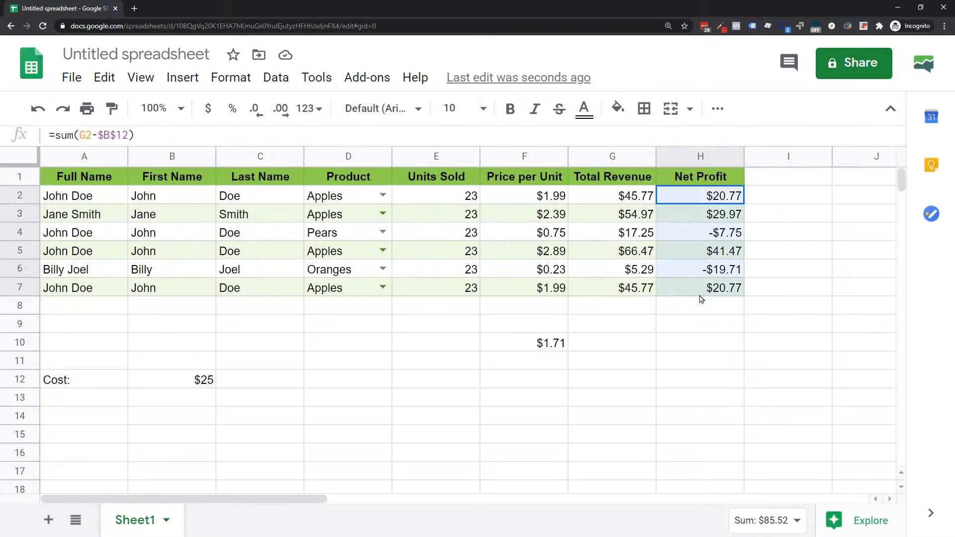
pyautogui.click(771, 521)
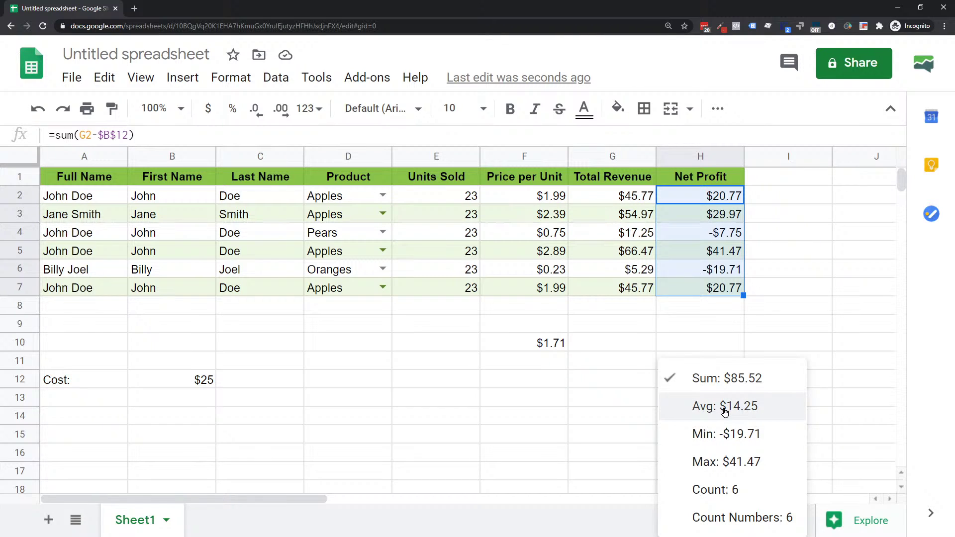
# Switch the quick summary of the total revenue range G2:G7 to the average.
pyautogui.moveTo(611, 197); pyautogui.dragTo(611, 285)
pyautogui.click(769, 527)
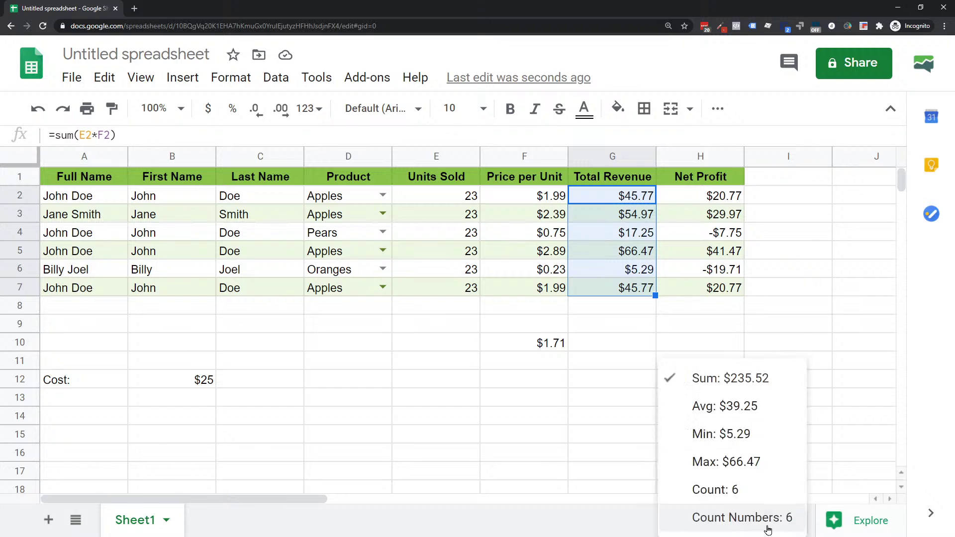
pyautogui.click(768, 522)
pyautogui.click(773, 528)
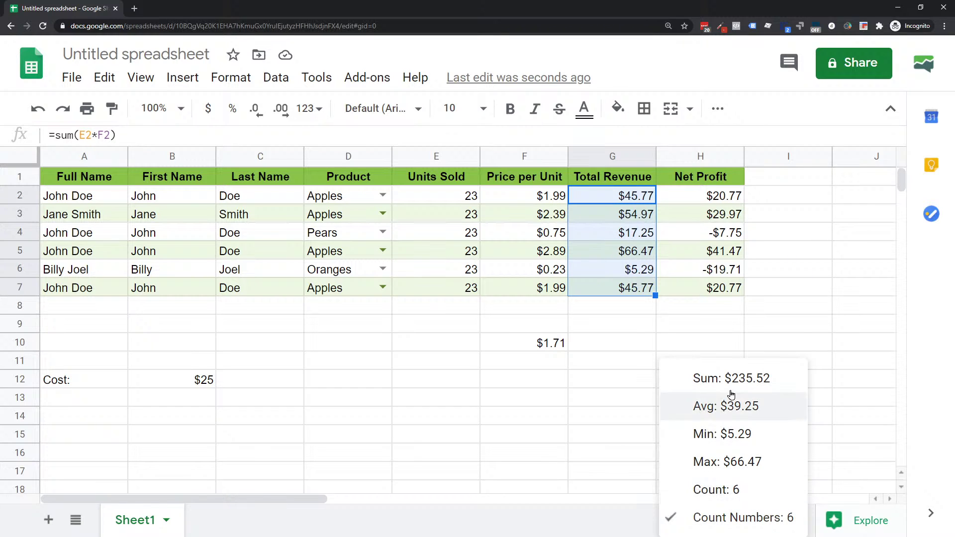
pyautogui.click(697, 378)
pyautogui.click(752, 526)
pyautogui.click(708, 407)
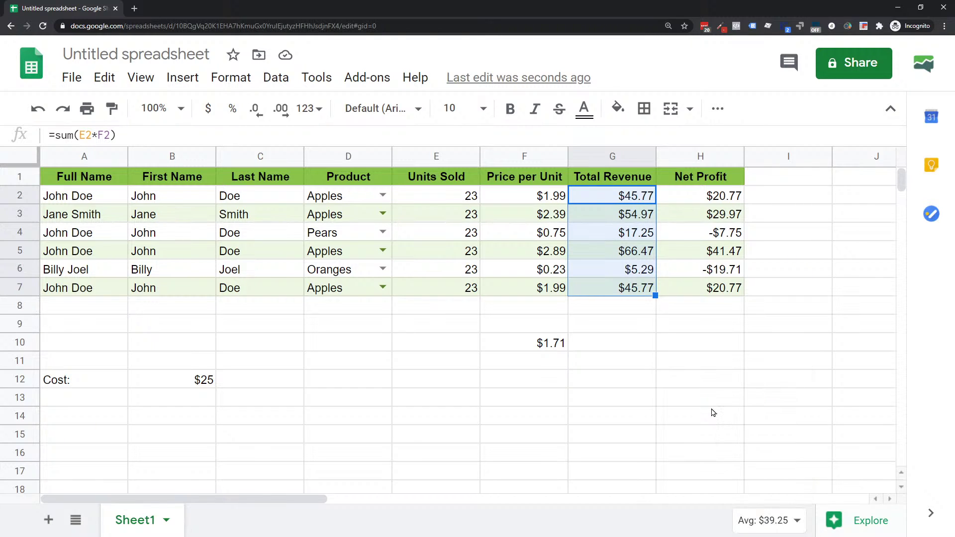
# Check the quick average of net profit in H2:H7 and compare F10 with that of F2:F7.
pyautogui.moveTo(704, 194); pyautogui.dragTo(706, 285)
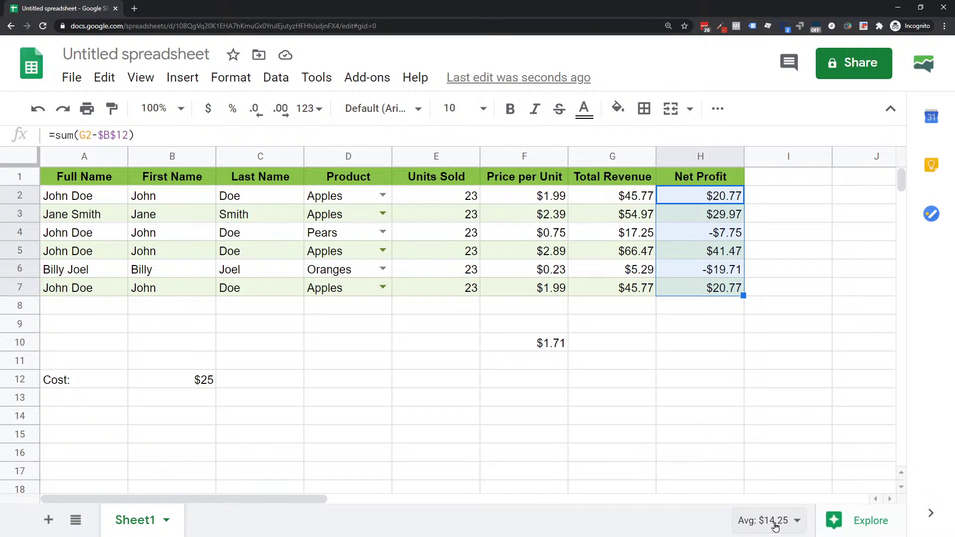
pyautogui.click(540, 351)
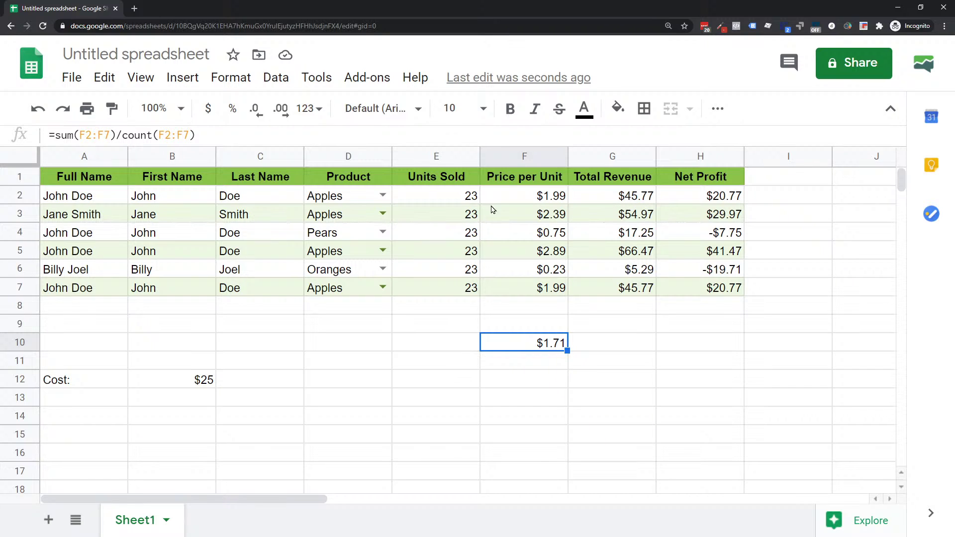
pyautogui.moveTo(503, 193); pyautogui.dragTo(515, 288)
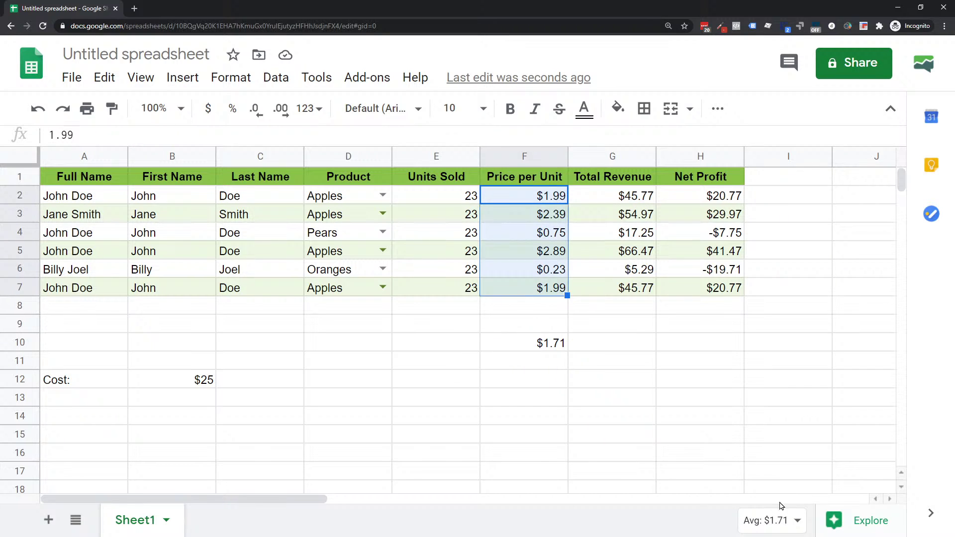
# Calculate the average price per unit in F11 with the formula =average(F2:F7).
pyautogui.click(529, 363)
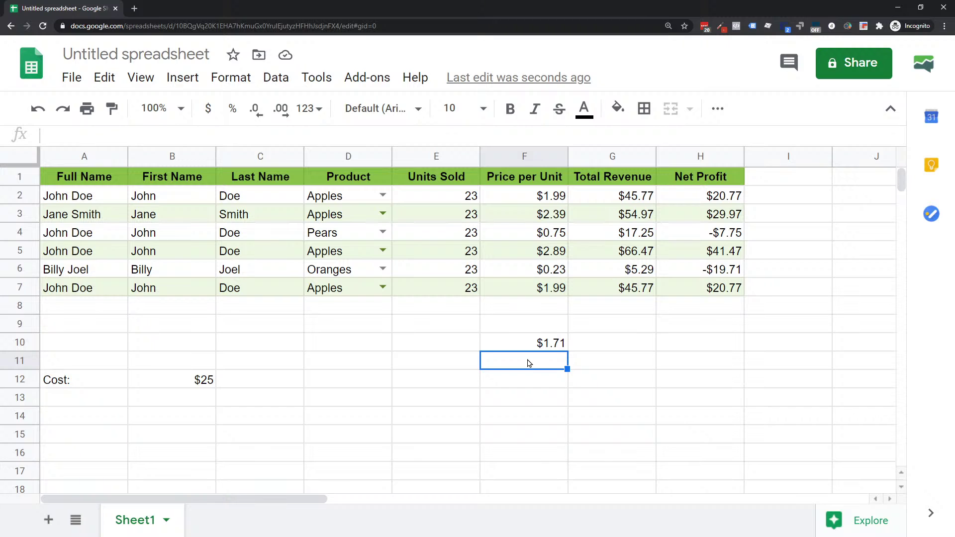
pyautogui.write('=aver')
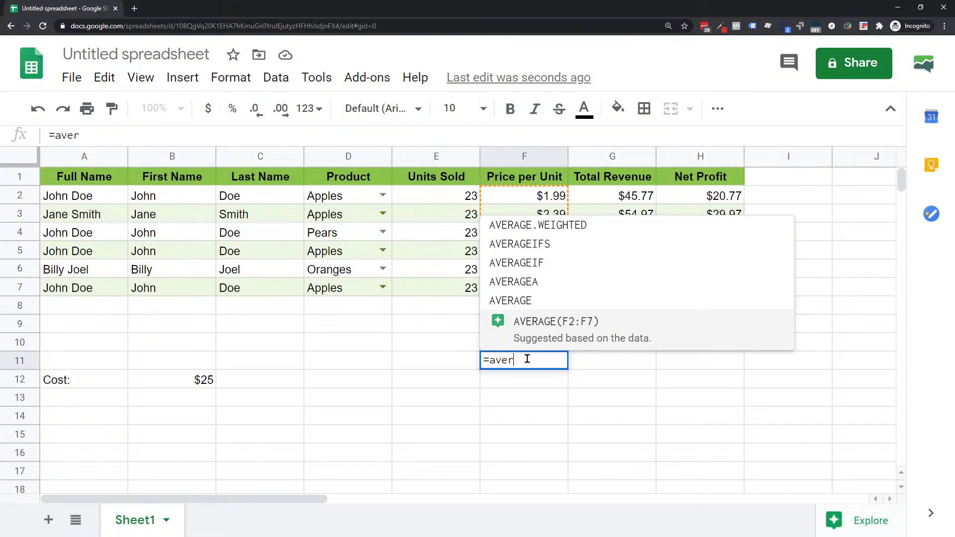
pyautogui.write('age(')
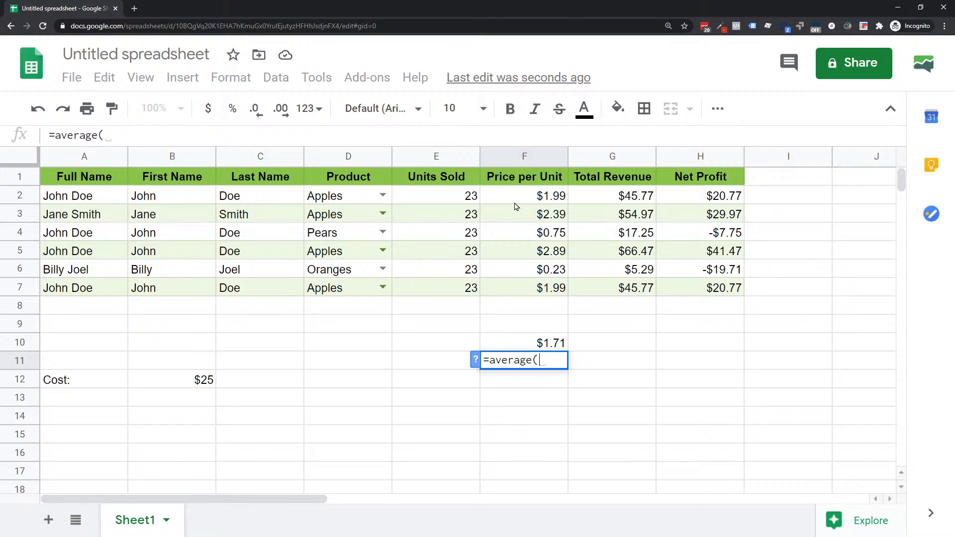
pyautogui.moveTo(516, 198); pyautogui.dragTo(521, 287)
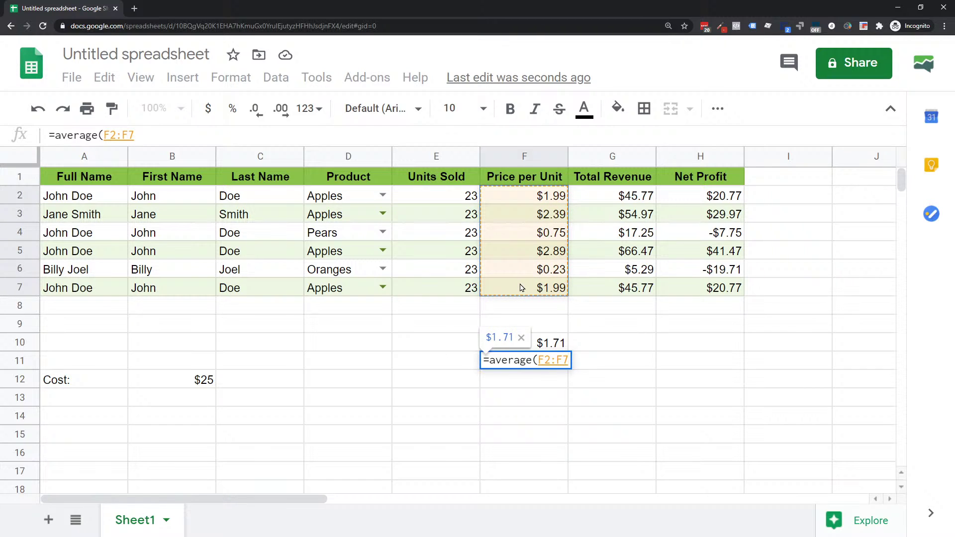
pyautogui.press('Return')
# Delete the two average formulas in F10:F11.
pyautogui.moveTo(535, 367); pyautogui.dragTo(532, 351)
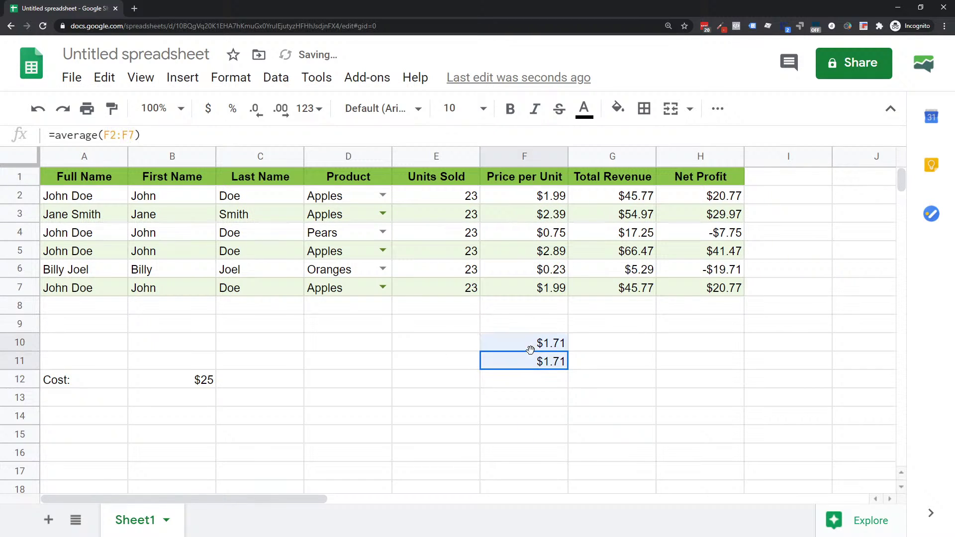
pyautogui.press('Delete')
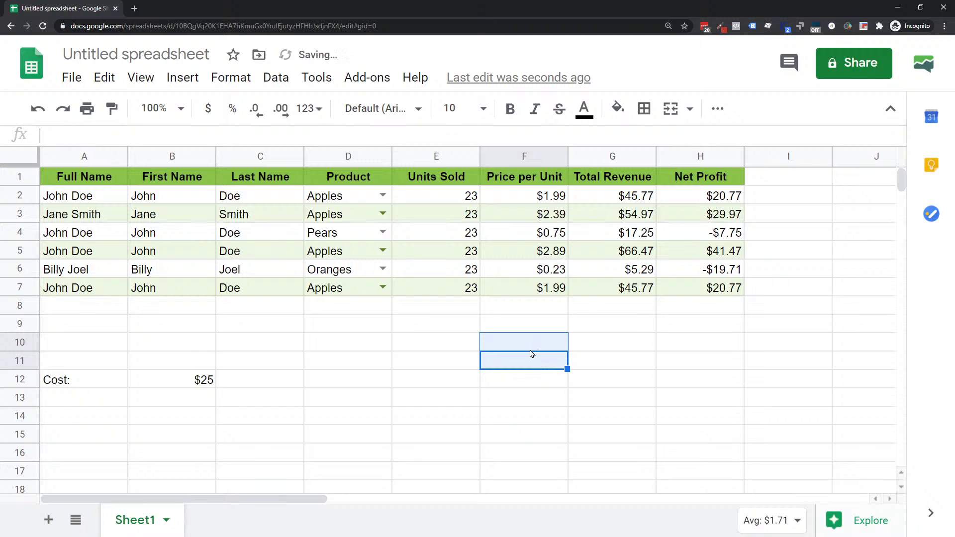
# Check the quick average of only the non-adjacent prices in F3, F5 and F6.
pyautogui.moveTo(518, 191); pyautogui.dragTo(522, 287)
pyautogui.click(594, 271)
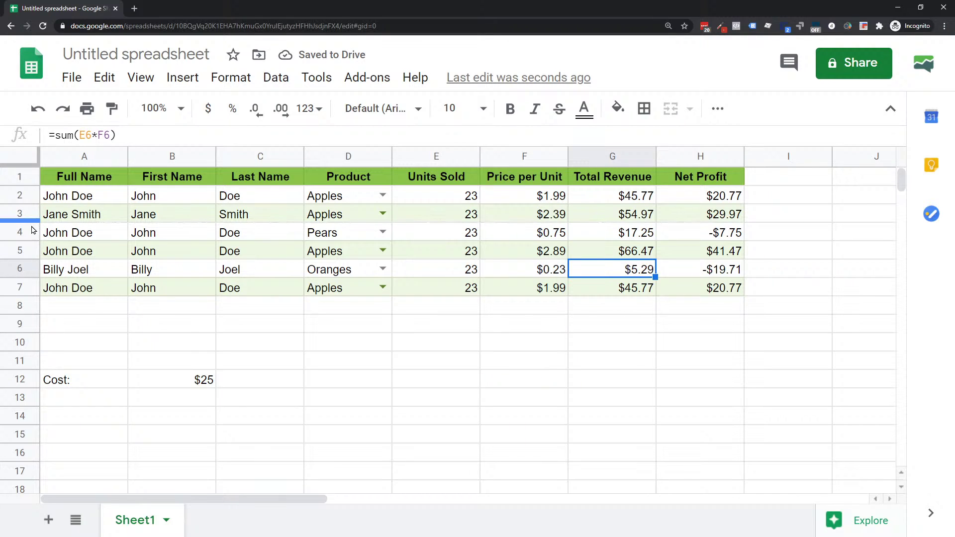
pyautogui.click(86, 218)
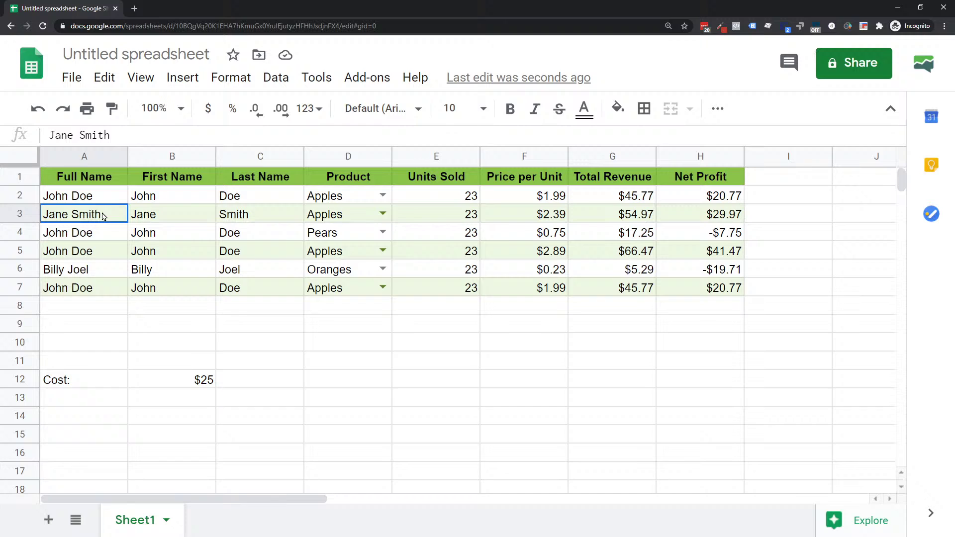
pyautogui.click(94, 253)
pyautogui.click(555, 219)
pyautogui.keyDown('ctrl'); pyautogui.click(535, 256); pyautogui.keyUp('ctrl')
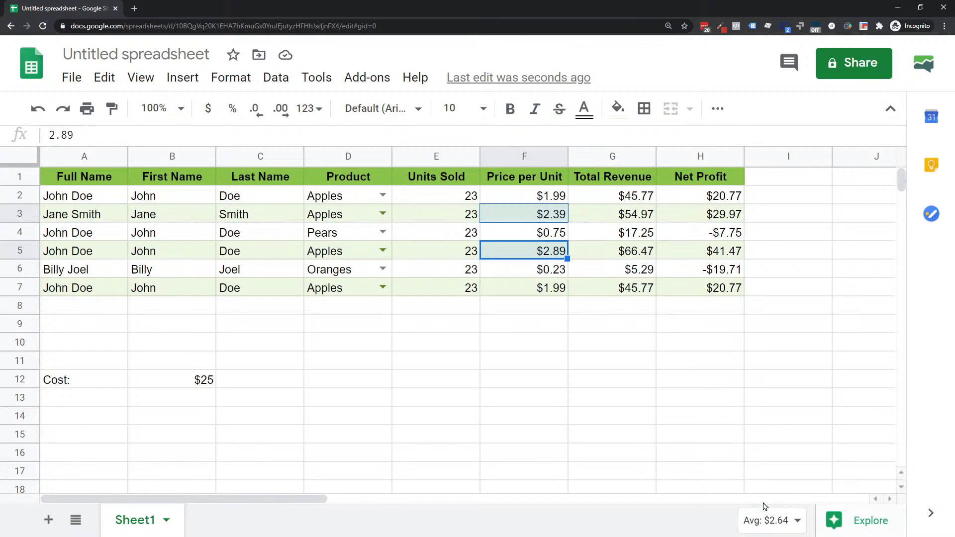
pyautogui.keyDown('ctrl'); pyautogui.click(526, 272); pyautogui.keyUp('ctrl')
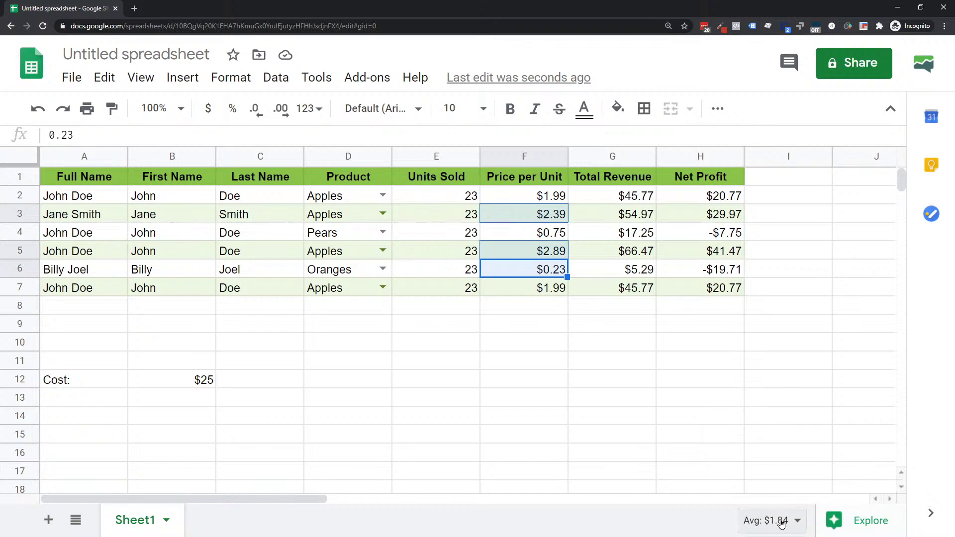
pyautogui.click(532, 342)
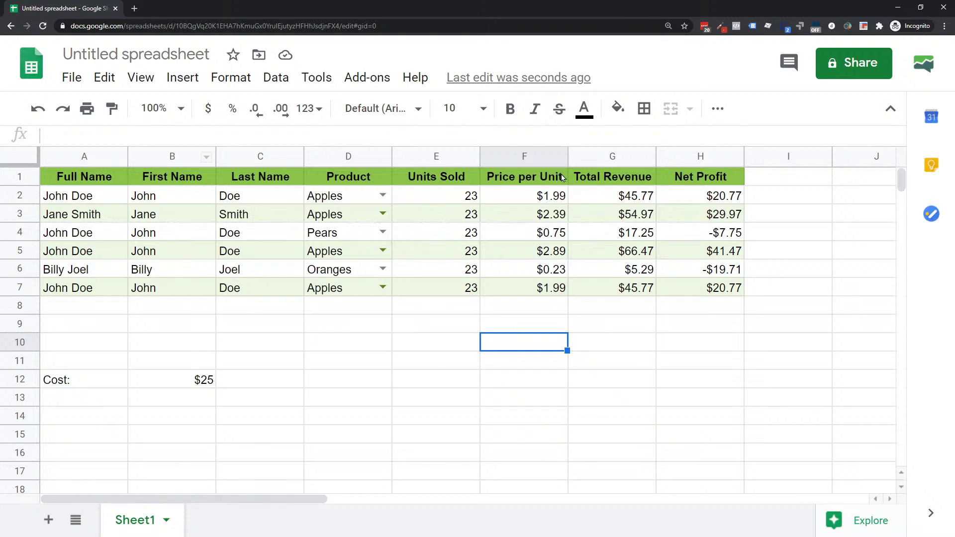
# Change the product in D2 to Pears using its dropdown.
pyautogui.click(345, 206)
pyautogui.click(381, 194)
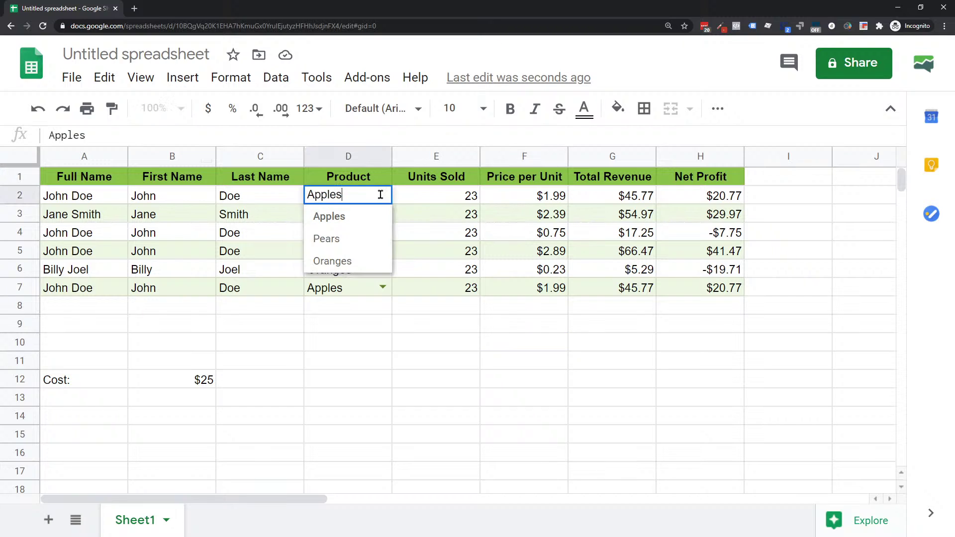
pyautogui.click(342, 239)
pyautogui.click(330, 306)
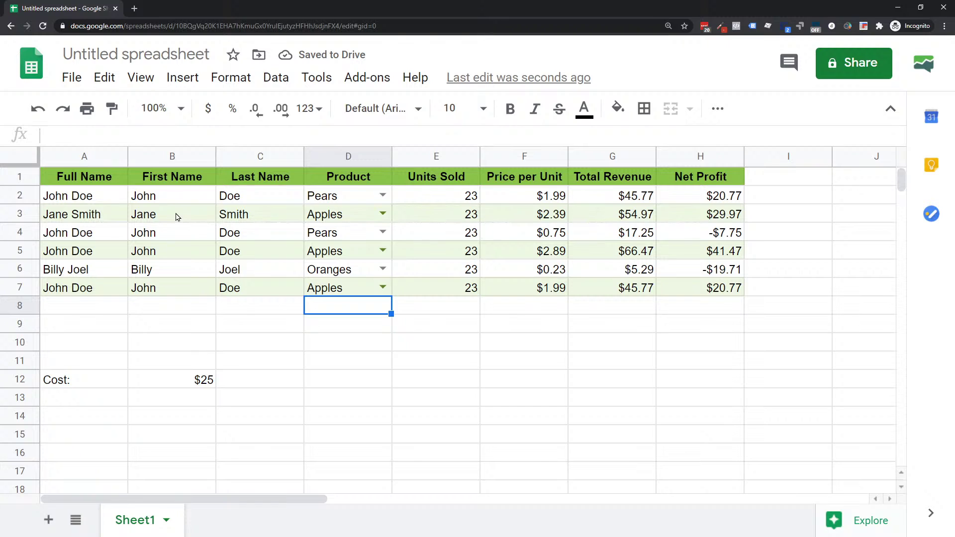
pyautogui.click(710, 199)
pyautogui.keyDown('shift'); pyautogui.click(697, 290); pyautogui.keyUp('shift')
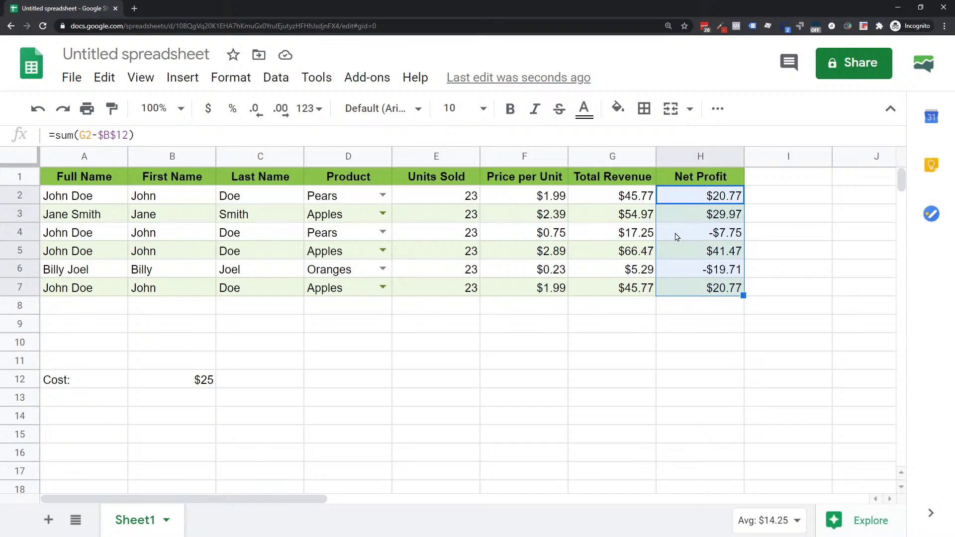
pyautogui.click(674, 300)
pyautogui.click(689, 267)
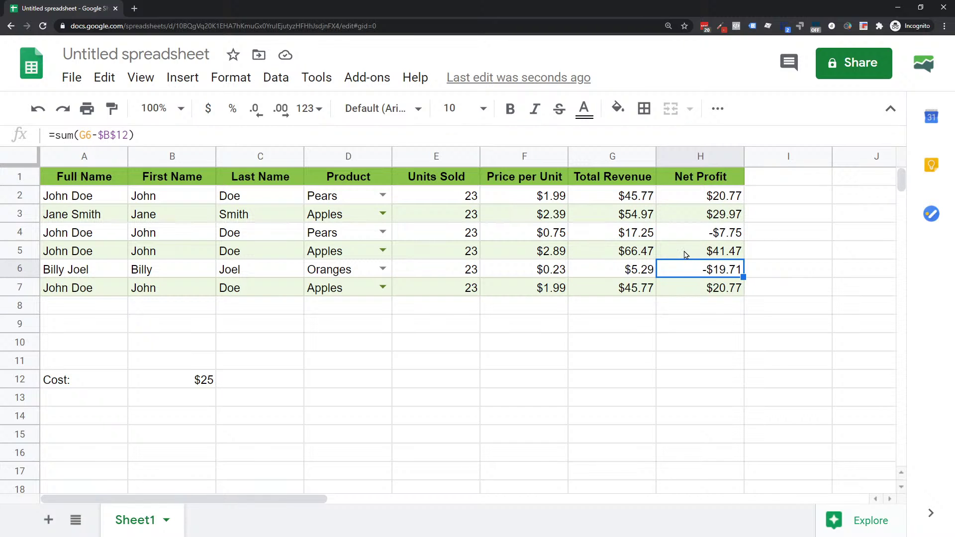
pyautogui.moveTo(686, 201); pyautogui.dragTo(695, 294)
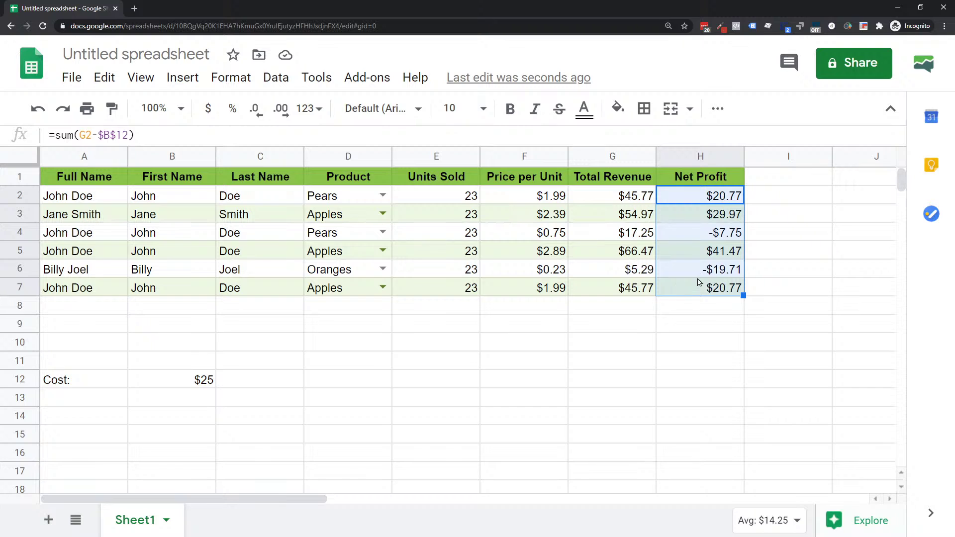
# Apply a conditional-format color scale to the net profit values in H2:H7, using the default green-to-white preset from Min value to Max value.
pyautogui.click(690, 198)
pyautogui.moveTo(686, 200); pyautogui.dragTo(684, 292)
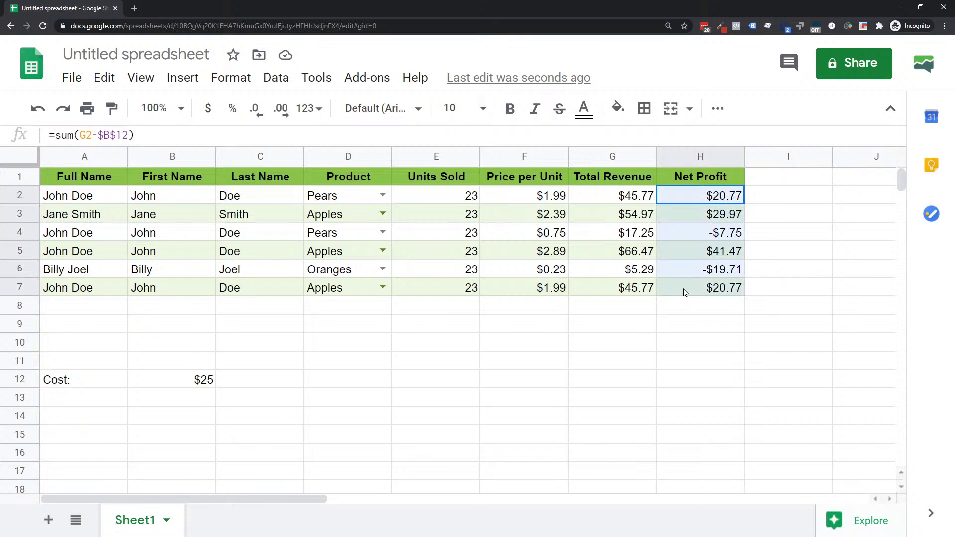
pyautogui.click(236, 81)
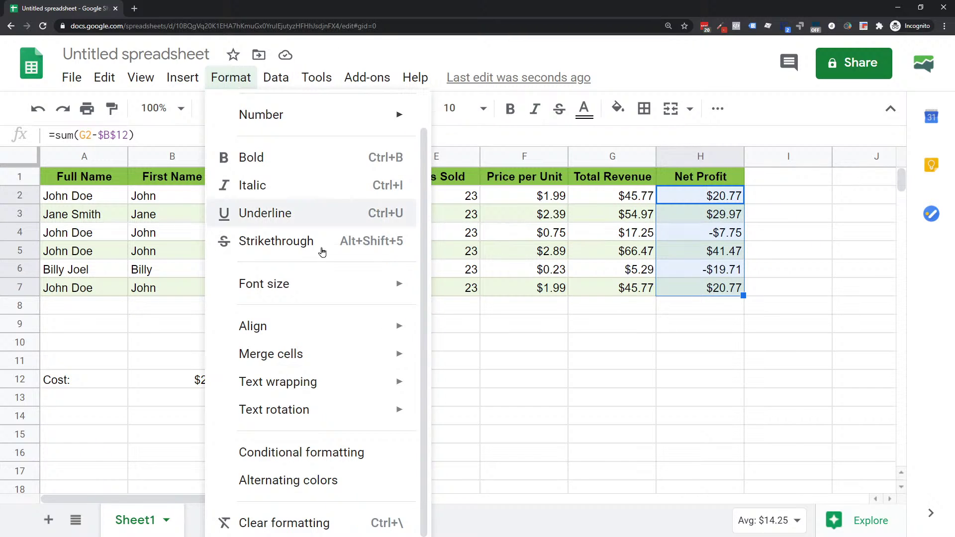
pyautogui.click(280, 460)
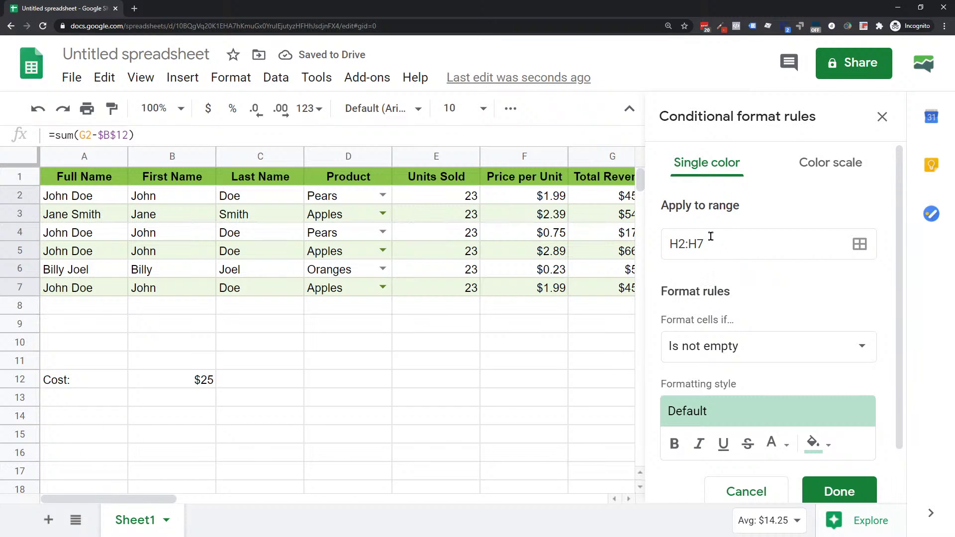
pyautogui.click(836, 168)
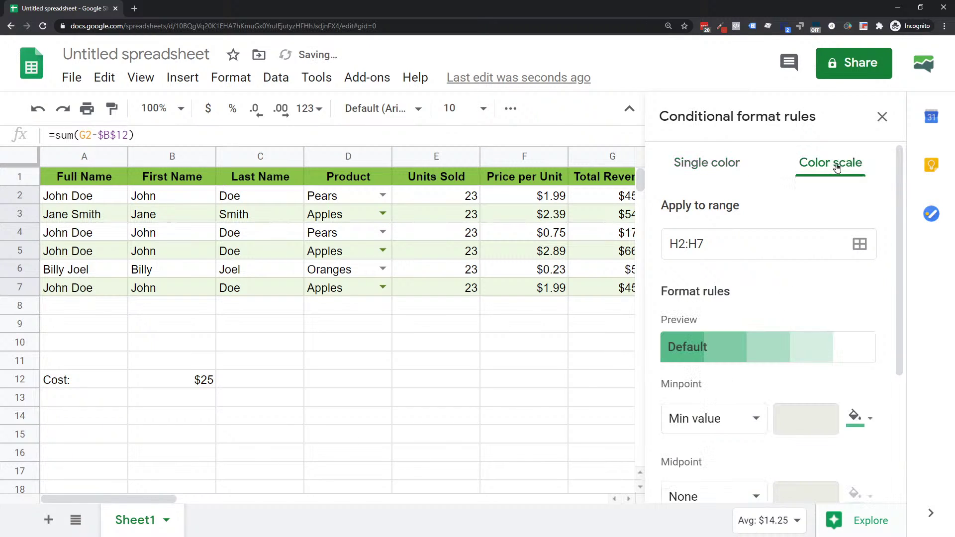
pyautogui.scroll(-3, 756, 355)
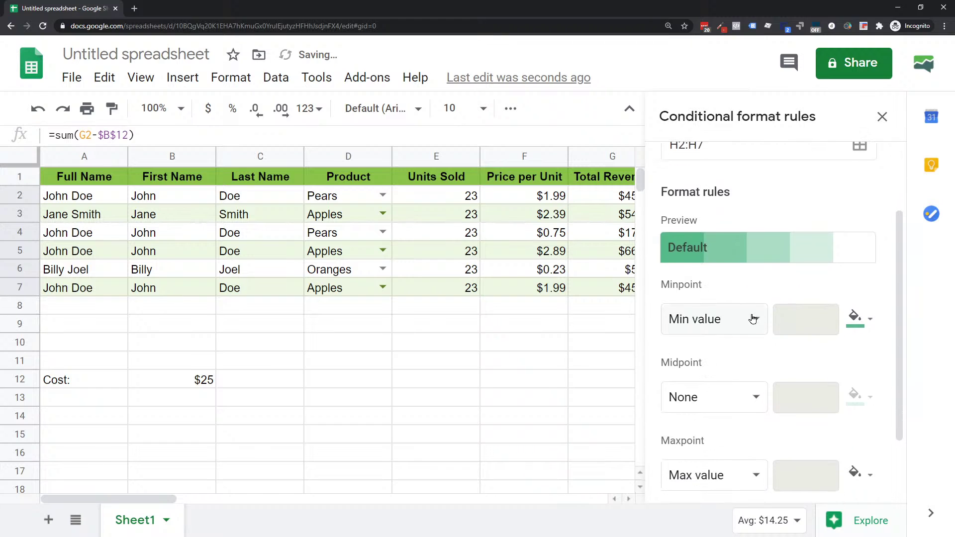
pyautogui.scroll(1, 756, 283)
pyautogui.scroll(-2, 756, 336)
pyautogui.scroll(3, 750, 373)
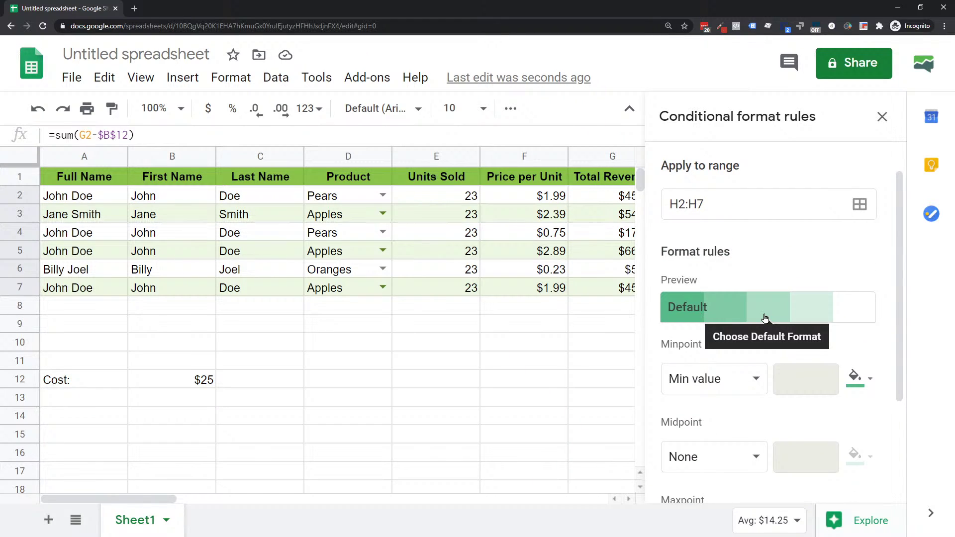
pyautogui.scroll(-3, 765, 319)
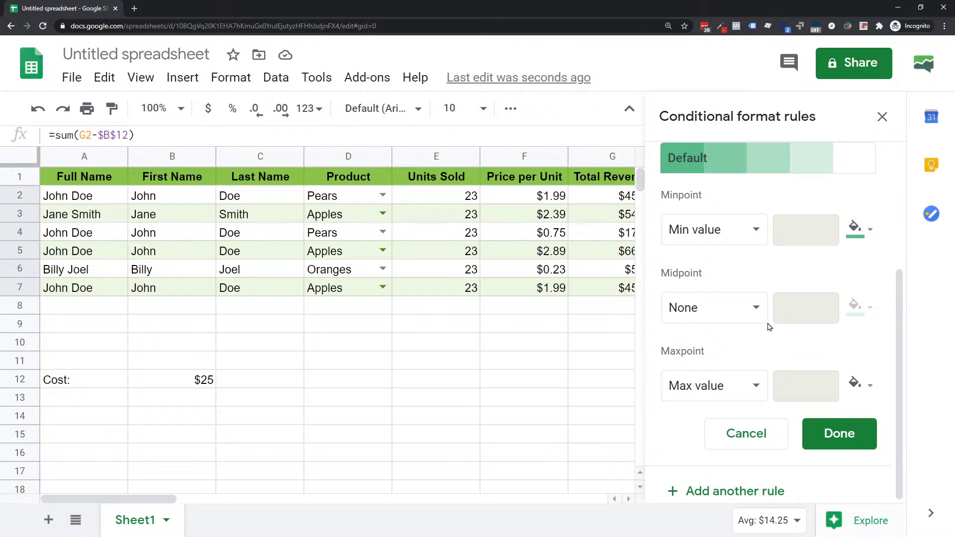
pyautogui.click(832, 434)
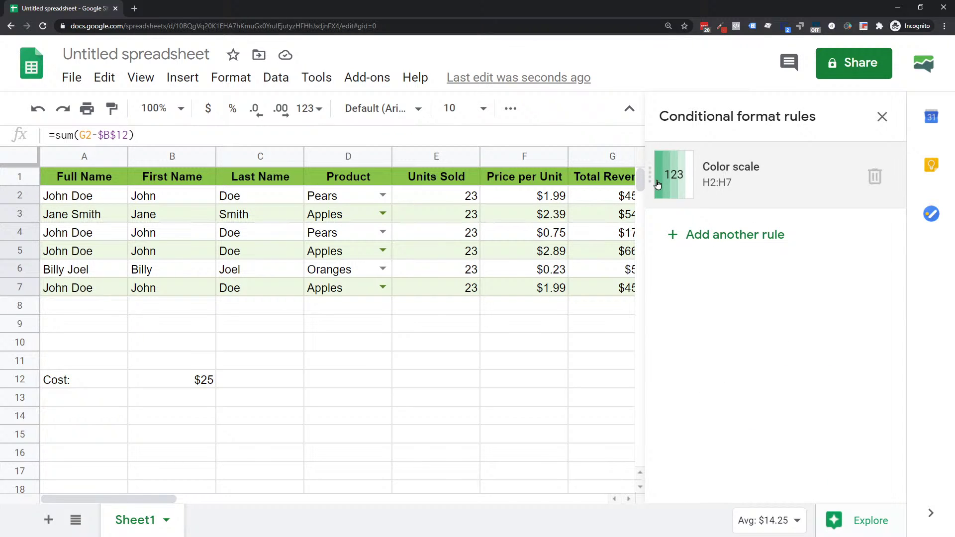
pyautogui.click(881, 118)
# Examine the color scale shading across the net profit values in H2:H7, comparing cells H4 and H6 with the others.
pyautogui.click(727, 216)
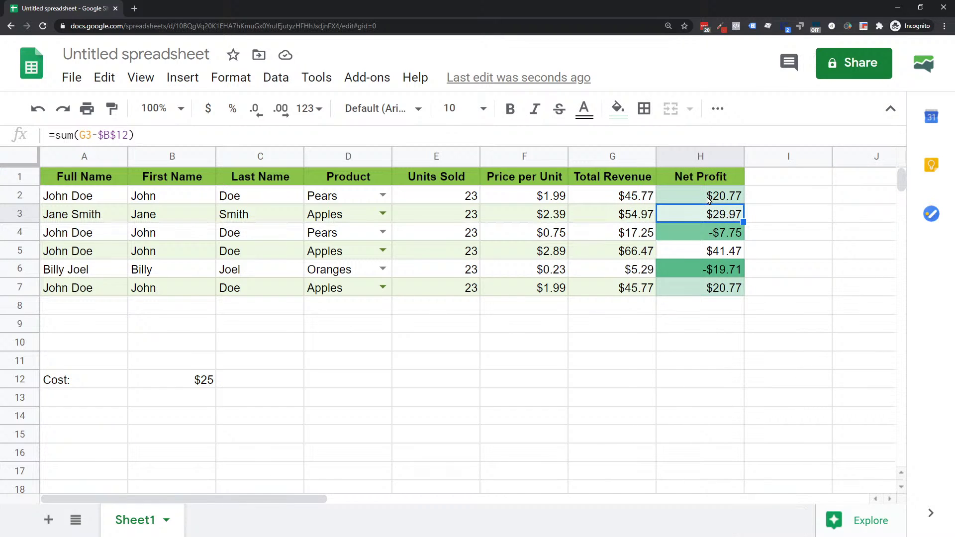
pyautogui.moveTo(709, 199); pyautogui.dragTo(710, 291)
pyautogui.click(691, 270)
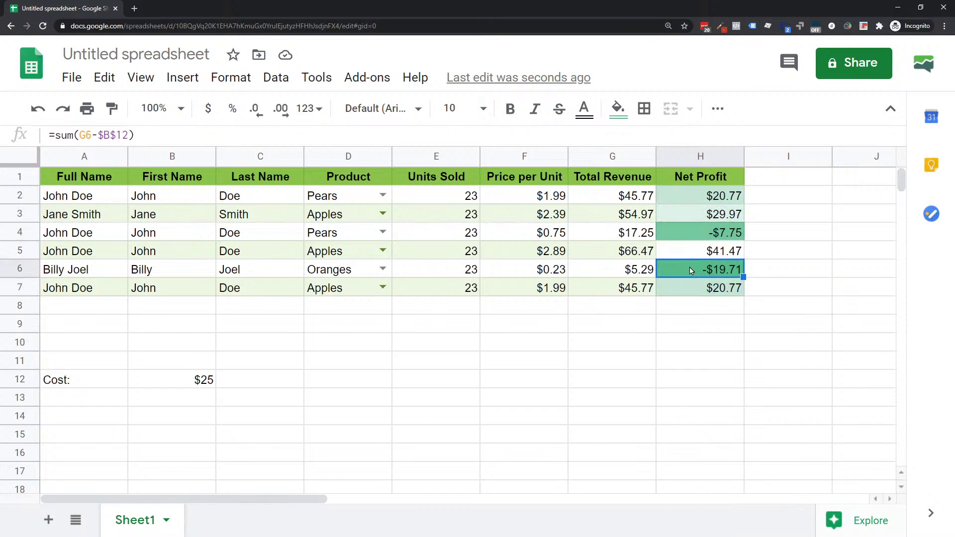
pyautogui.click(689, 237)
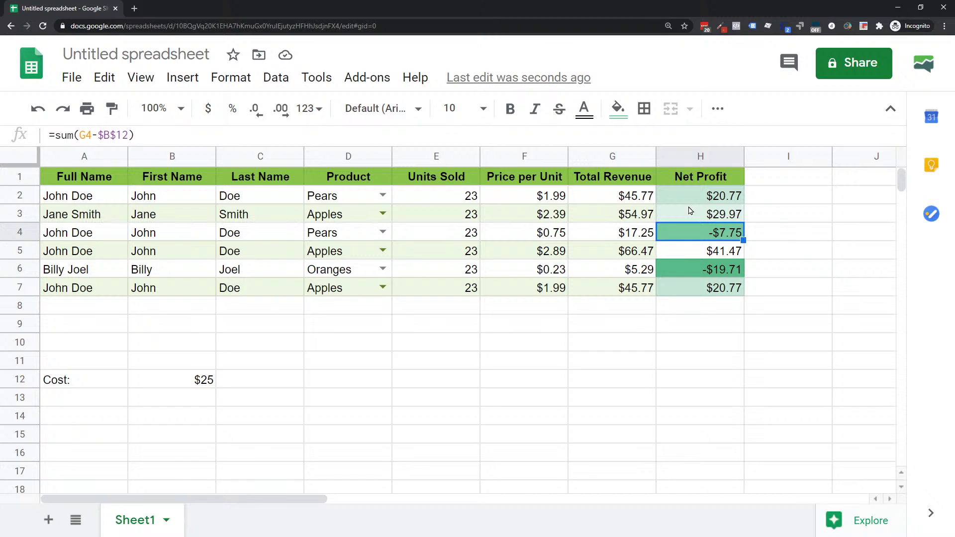
pyautogui.moveTo(695, 194); pyautogui.dragTo(691, 292)
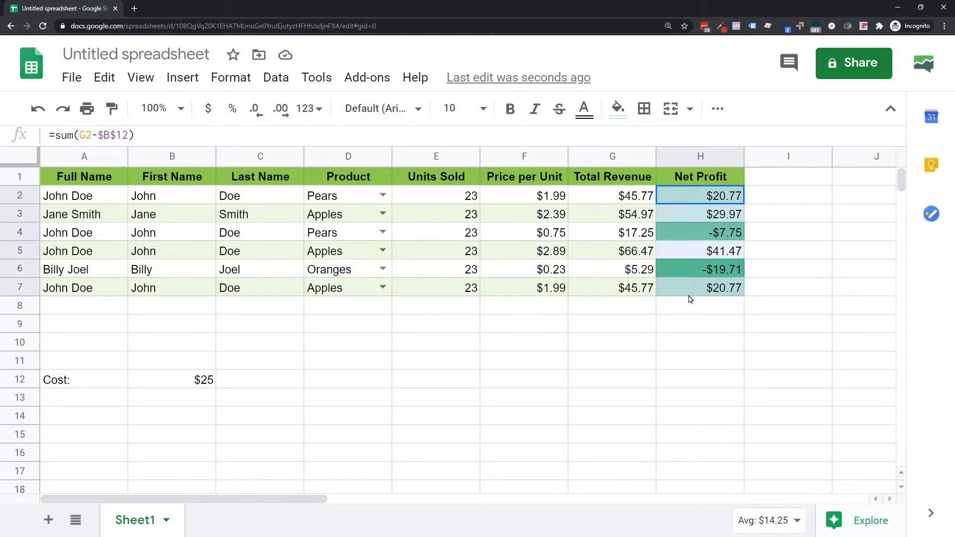
pyautogui.moveTo(690, 195); pyautogui.dragTo(687, 287)
pyautogui.click(697, 278)
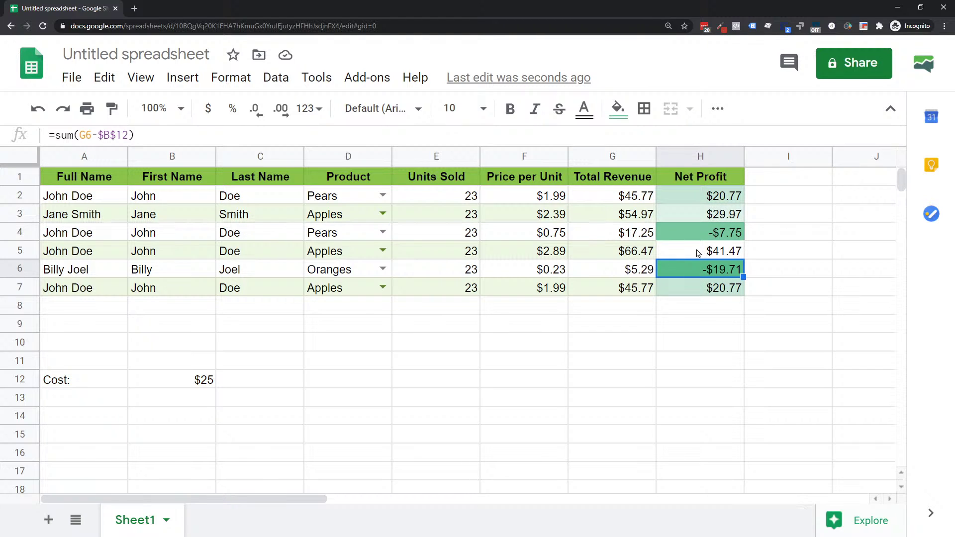
pyautogui.click(697, 233)
pyautogui.click(698, 276)
pyautogui.click(700, 231)
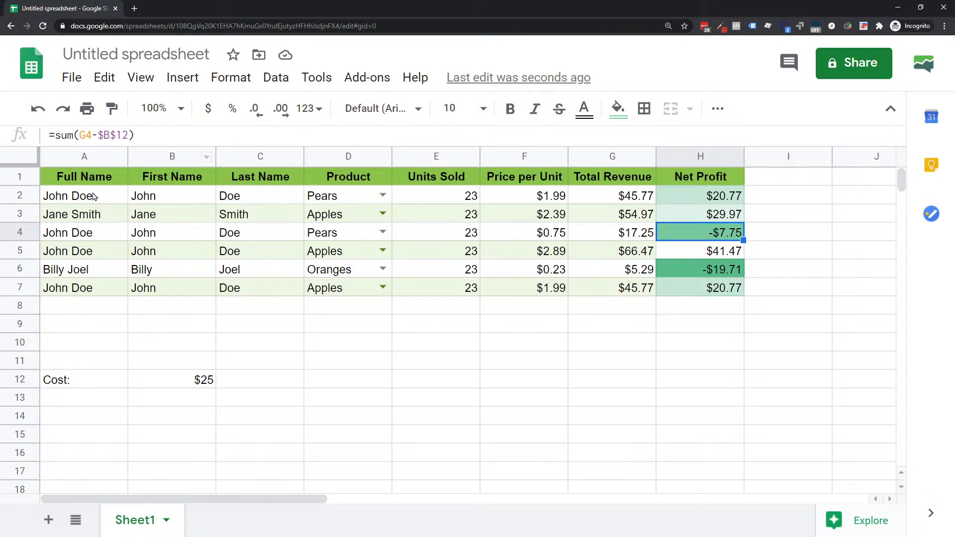
pyautogui.moveTo(97, 196); pyautogui.dragTo(732, 291)
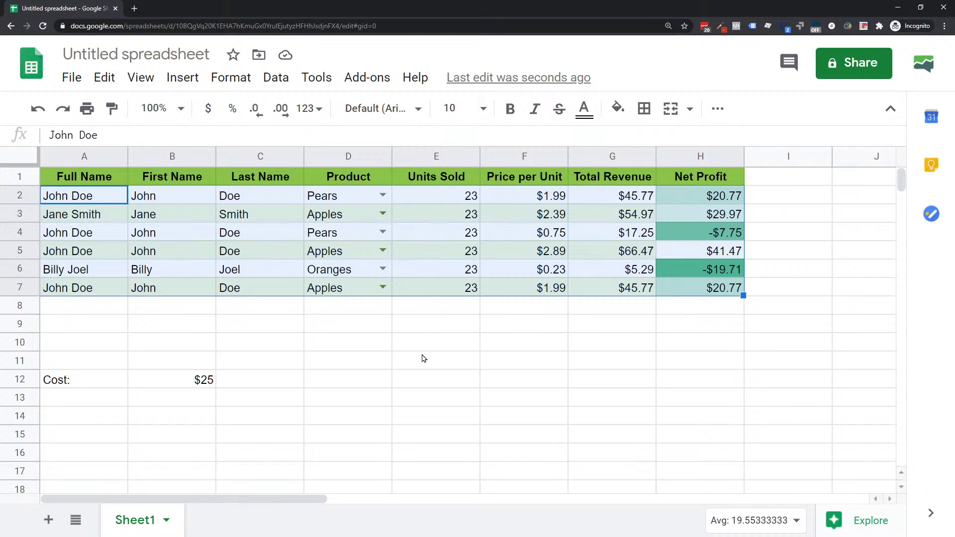
pyautogui.click(105, 221)
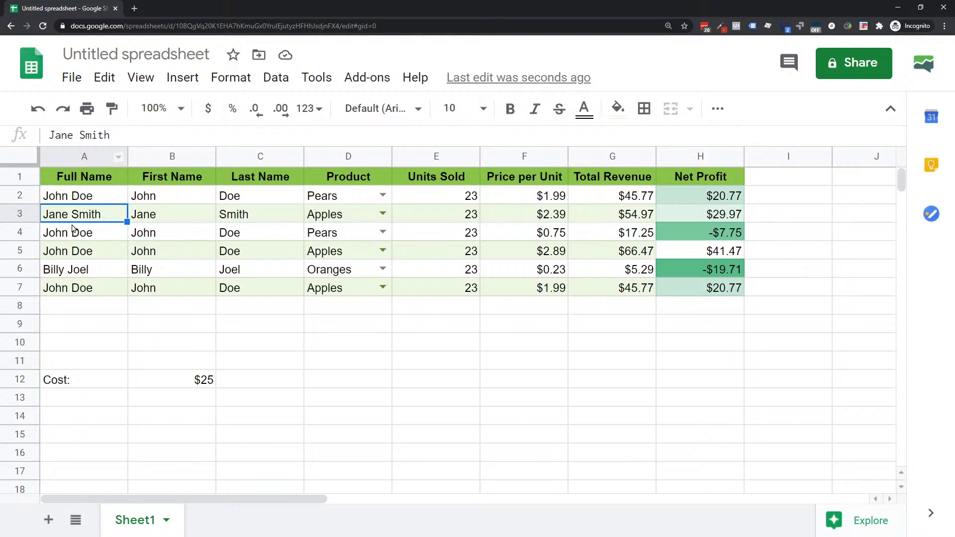
# Open the name of Sheet1 for editing.
pyautogui.click(164, 527)
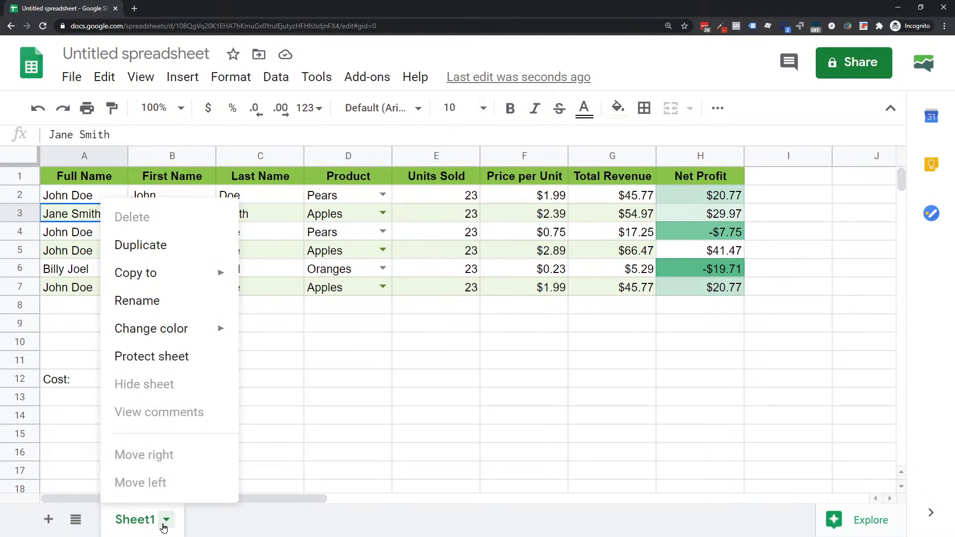
pyautogui.click(137, 309)
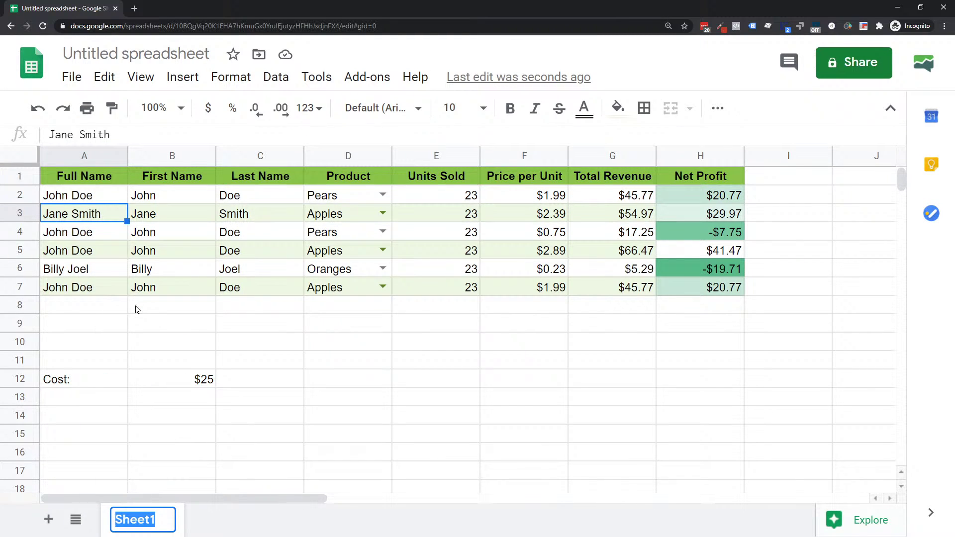
# Rename the Sheet1 tab as Sales Report.
pyautogui.write('Sale')
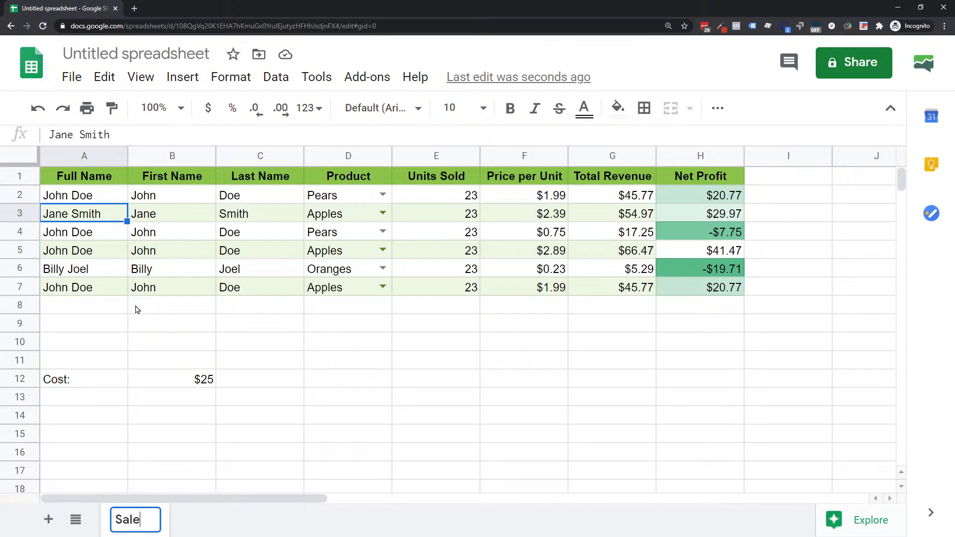
pyautogui.write('s Report')
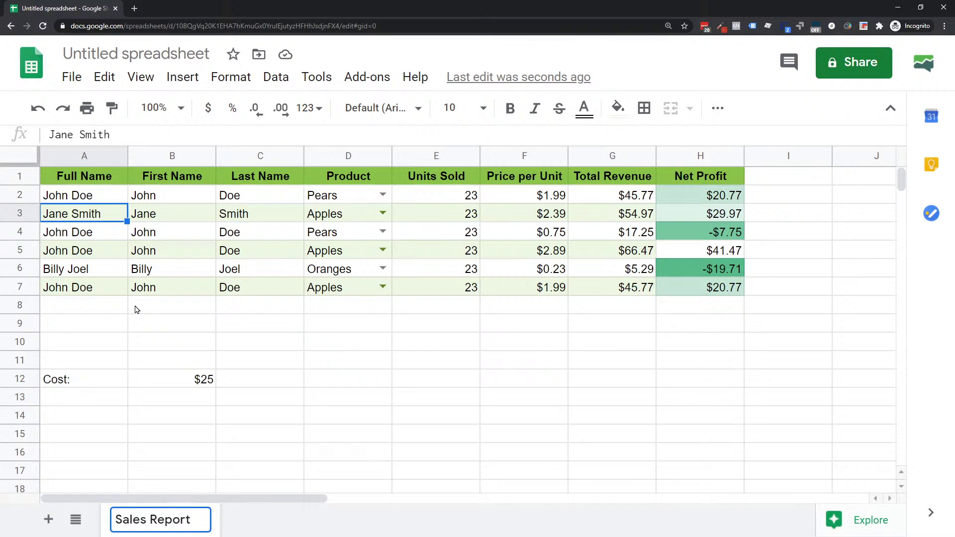
pyautogui.click(138, 309)
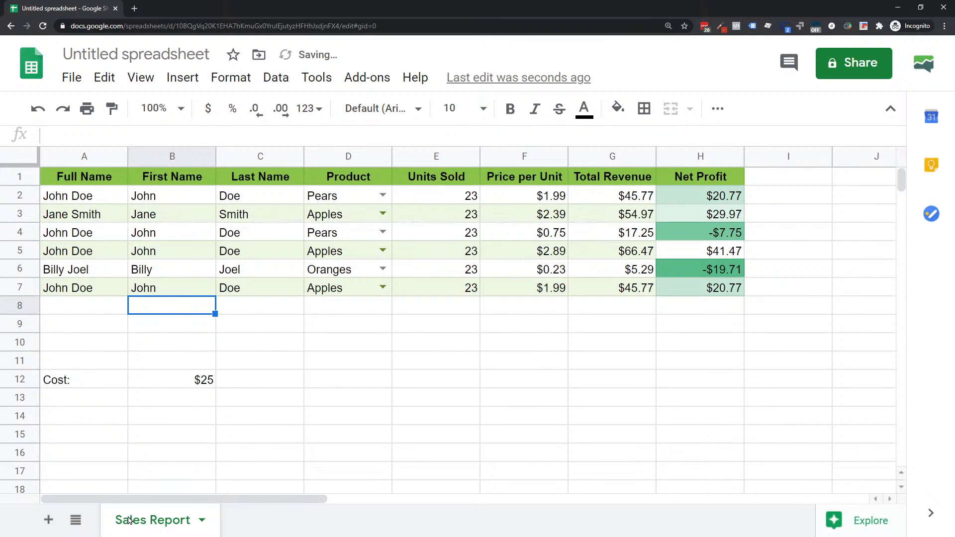
# Rename the untitled spreadsheet as My Awesome Spreadsheet.
pyautogui.click(153, 53)
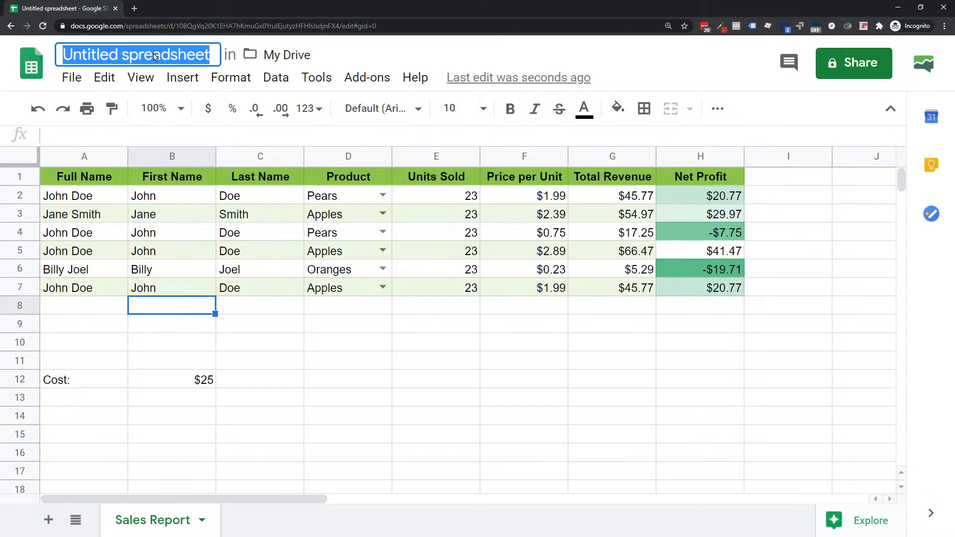
pyautogui.write('MY')
pyautogui.press('BackSpace')
pyautogui.write('y A')
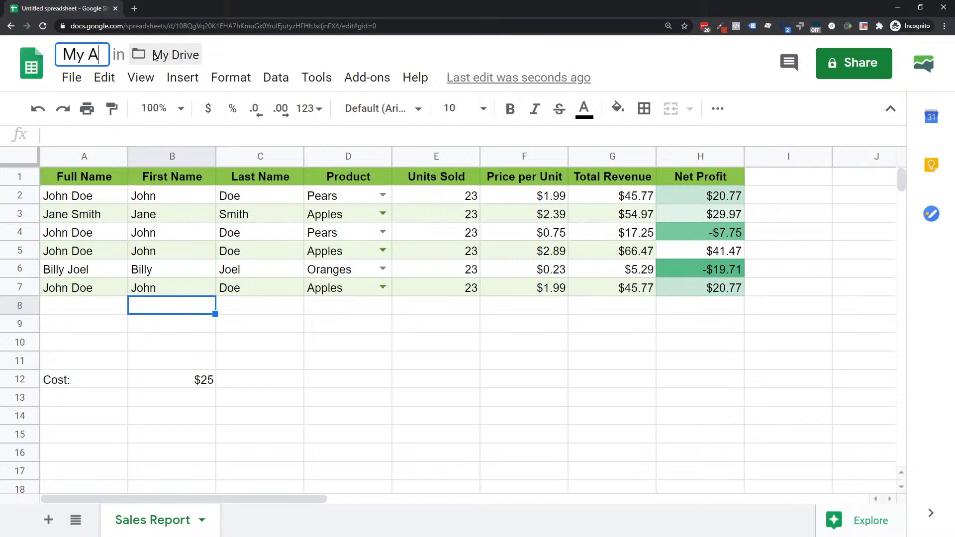
pyautogui.write('wesome Spreadsheet')
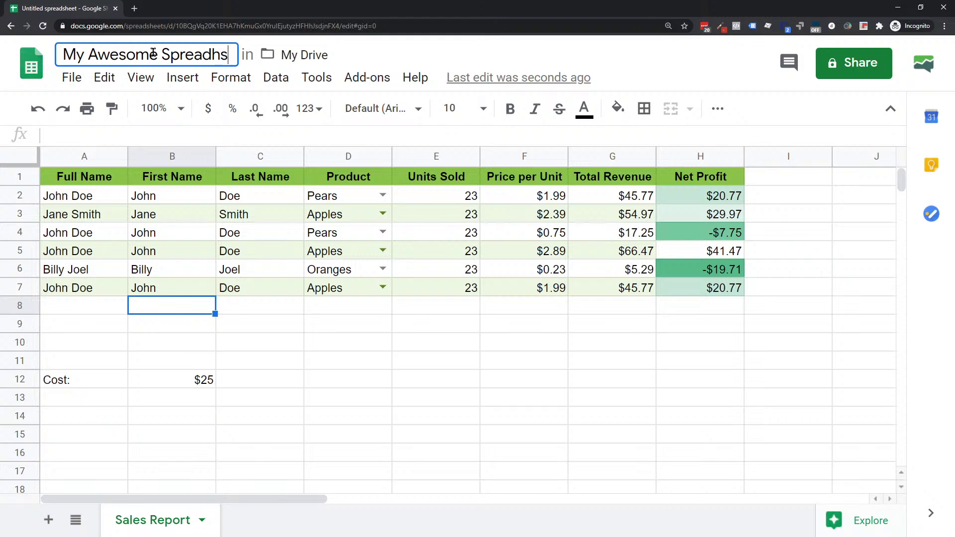
pyautogui.click(175, 361)
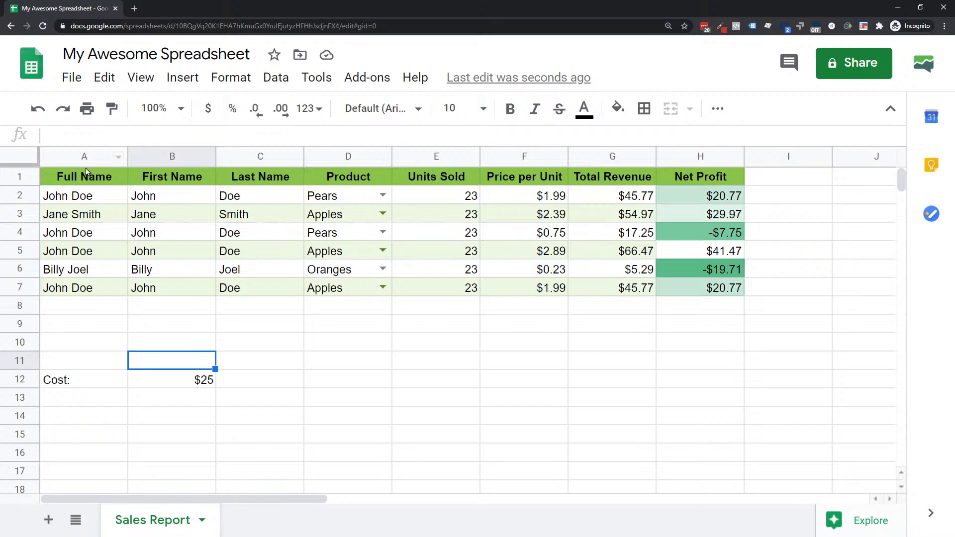
# Examine the Full Name and First Name columns and the cost entry in row 12 beneath them.
pyautogui.click(80, 156)
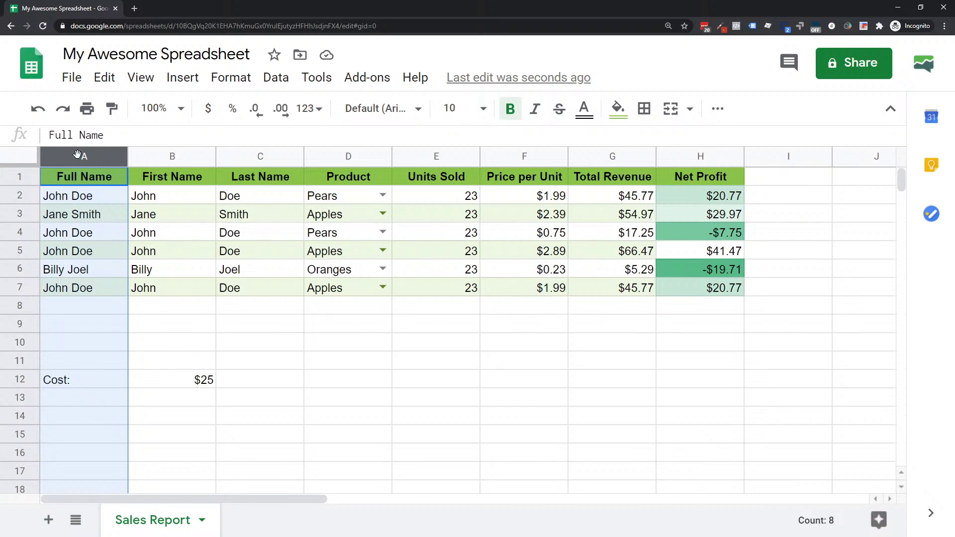
pyautogui.click(149, 154)
pyautogui.click(144, 204)
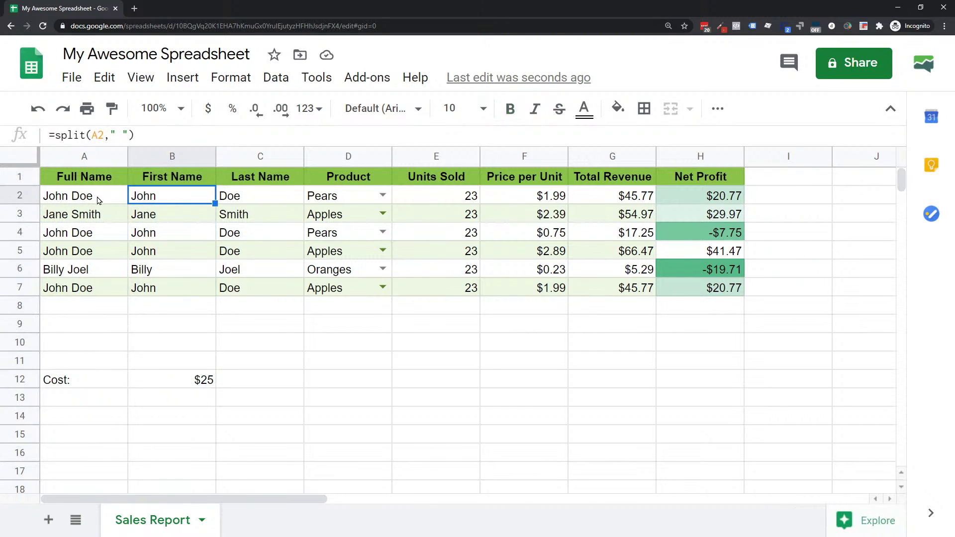
pyautogui.moveTo(97, 196); pyautogui.dragTo(150, 289)
pyautogui.moveTo(56, 379); pyautogui.dragTo(147, 379)
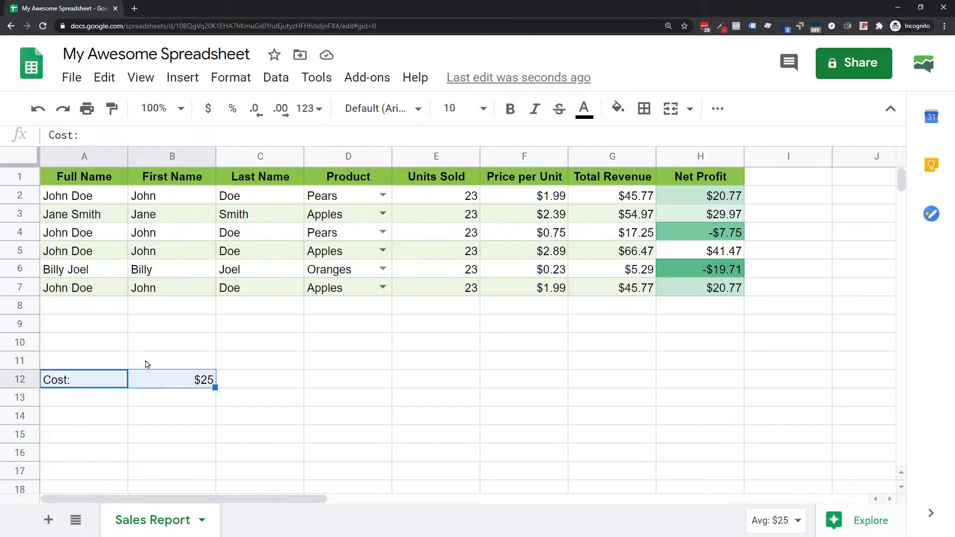
pyautogui.click(71, 344)
pyautogui.moveTo(70, 357); pyautogui.dragTo(72, 380)
pyautogui.moveTo(75, 179); pyautogui.dragTo(70, 400)
pyautogui.moveTo(173, 199); pyautogui.dragTo(183, 420)
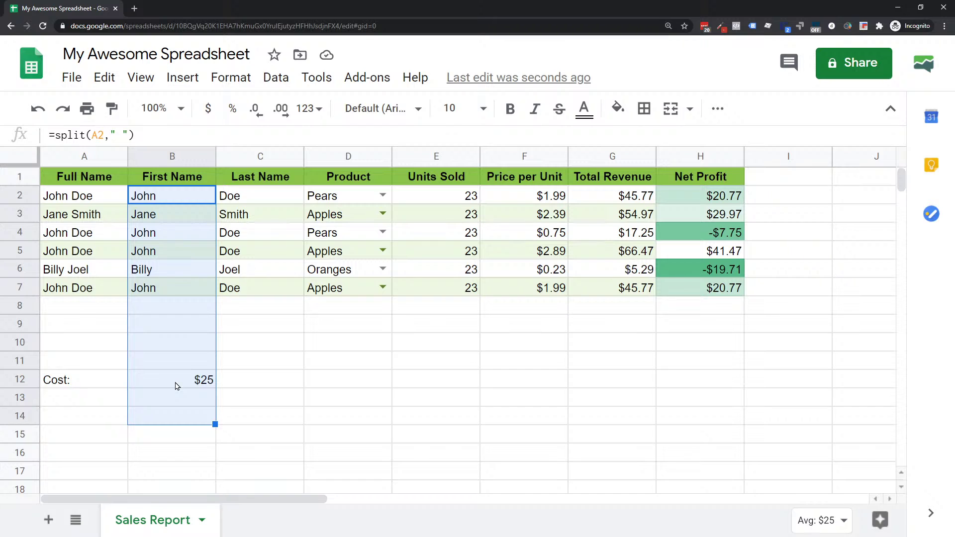
# Cut the Cost label and its value from cells A12:B12.
pyautogui.moveTo(79, 384); pyautogui.dragTo(174, 387)
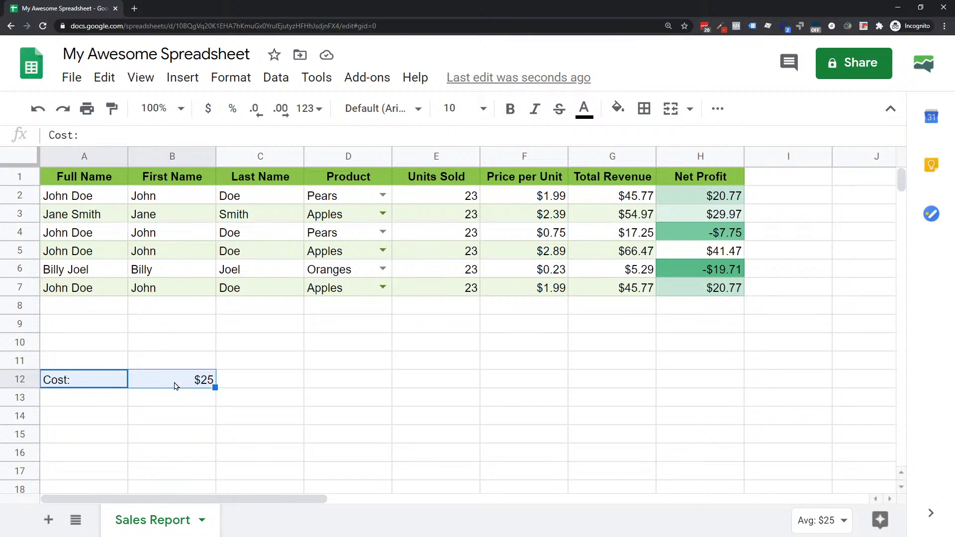
pyautogui.rightClick(97, 382)
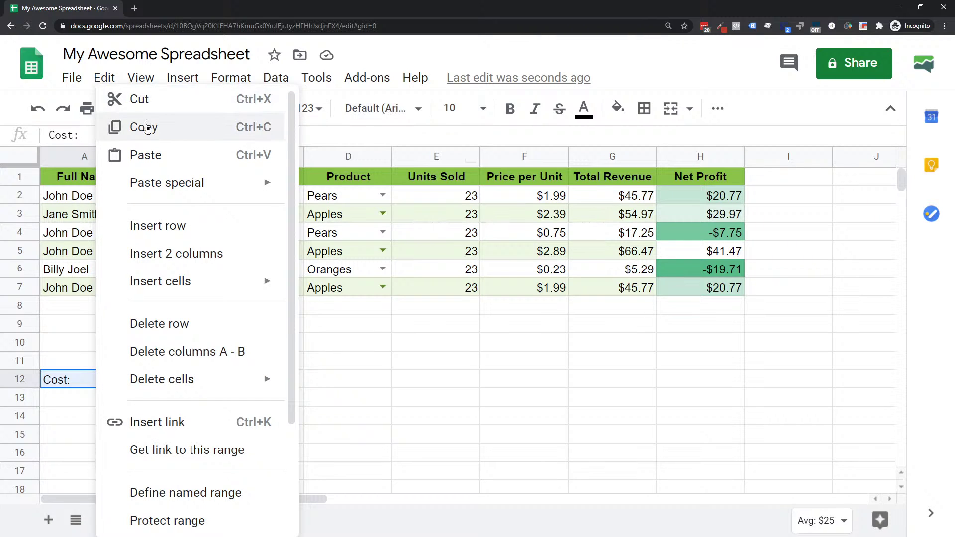
pyautogui.click(149, 99)
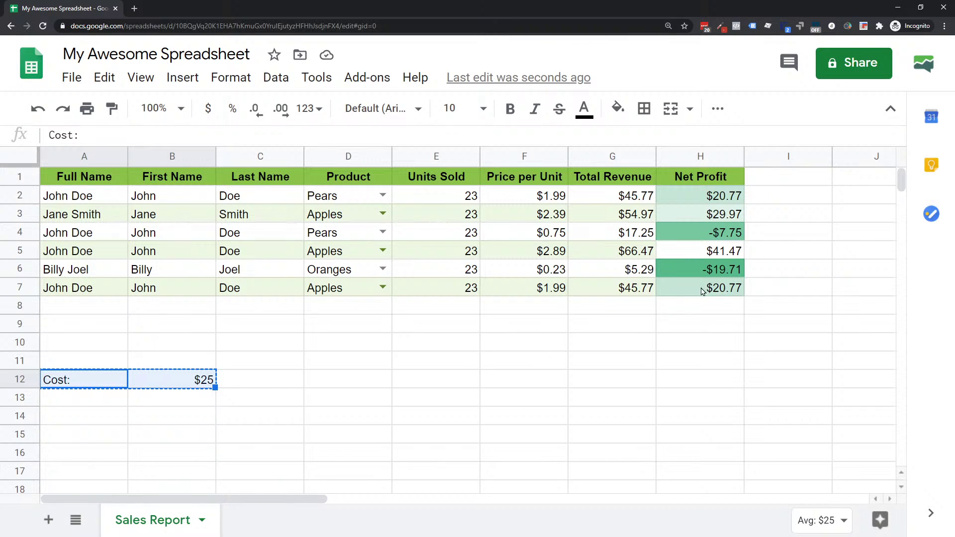
# Try to paste the cut cost cells at I1 and dismiss the copy-and-paste extension dialog.
pyautogui.click(776, 180)
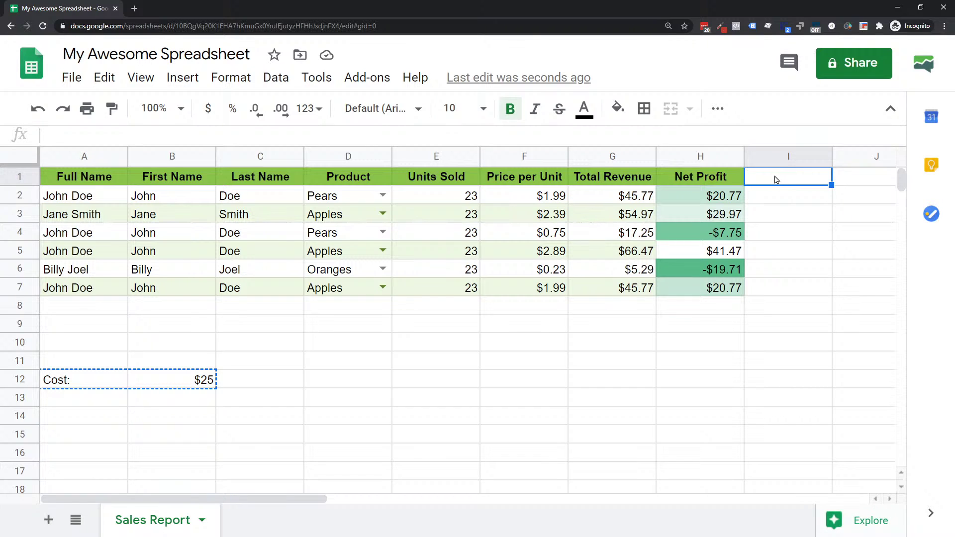
pyautogui.rightClick(776, 180)
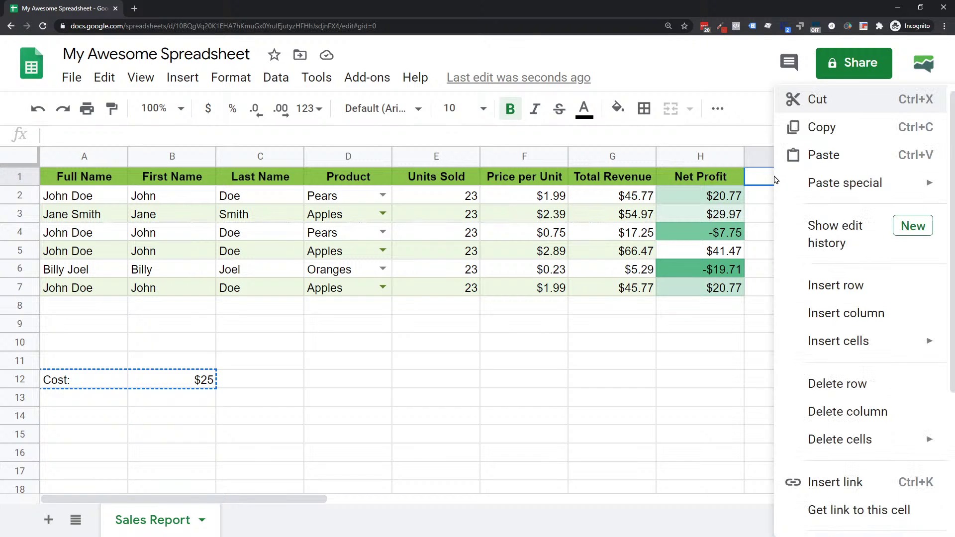
pyautogui.click(821, 160)
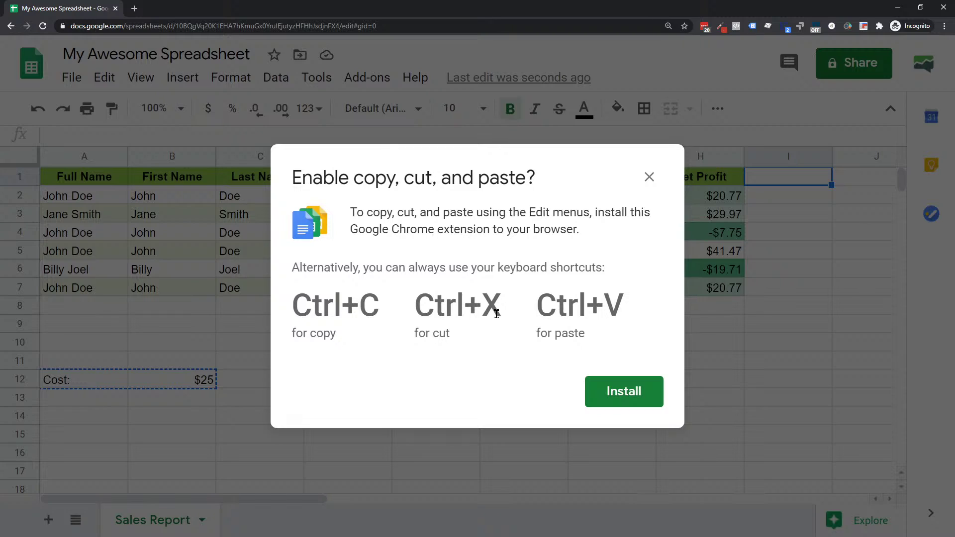
pyautogui.moveTo(372, 229); pyautogui.dragTo(560, 228)
pyautogui.moveTo(312, 306); pyautogui.dragTo(592, 304)
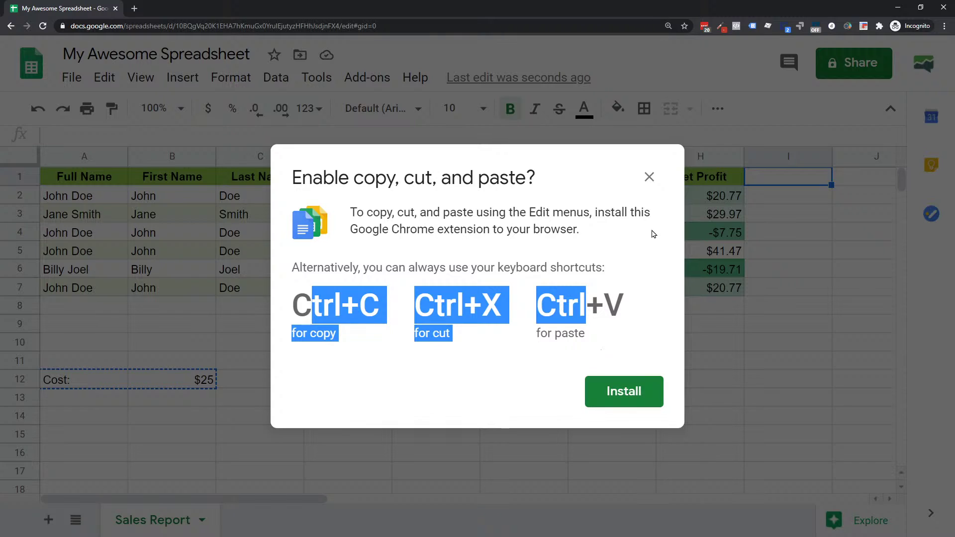
pyautogui.click(649, 178)
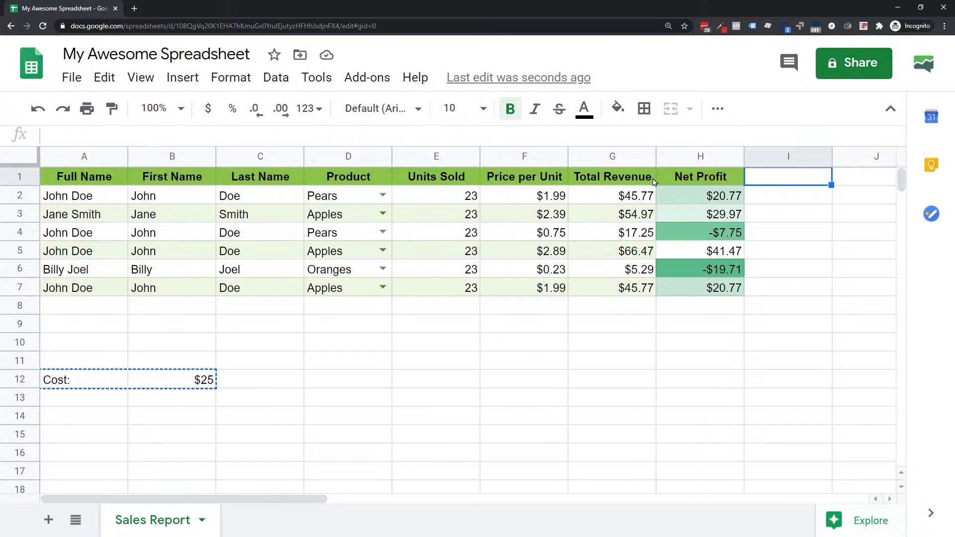
# Retry the paste at I1 and open the install page of the offered Chrome extension.
pyautogui.rightClick(788, 183)
pyautogui.click(822, 155)
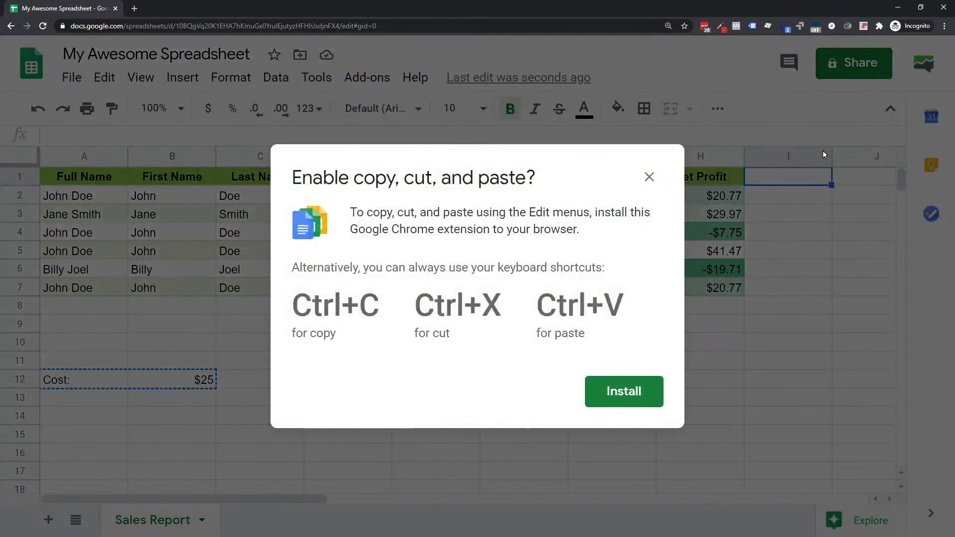
pyautogui.click(608, 388)
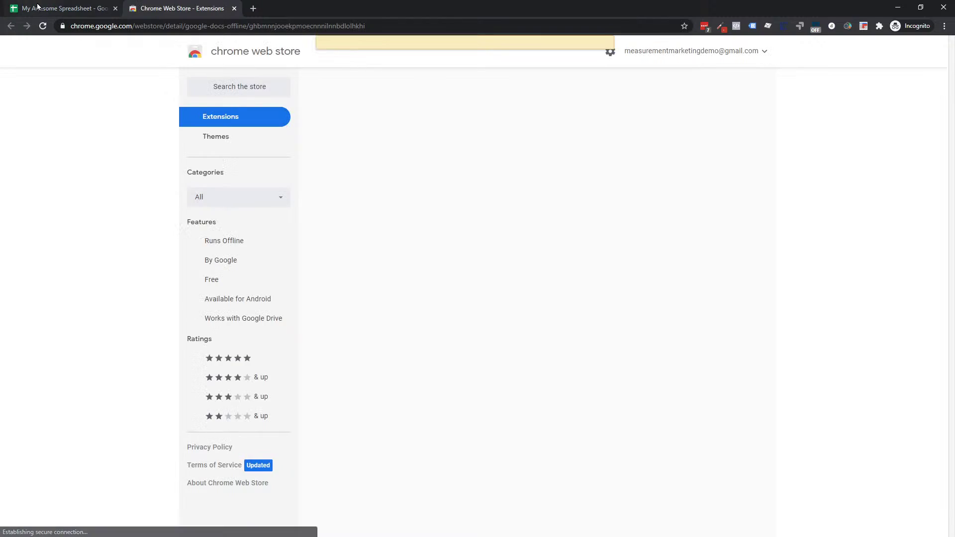
# Return to the My Awesome Spreadsheet tab and paste the cut cost label and value into I1:J1.
pyautogui.click(37, 6)
pyautogui.hotkey('ctrl', 'v')
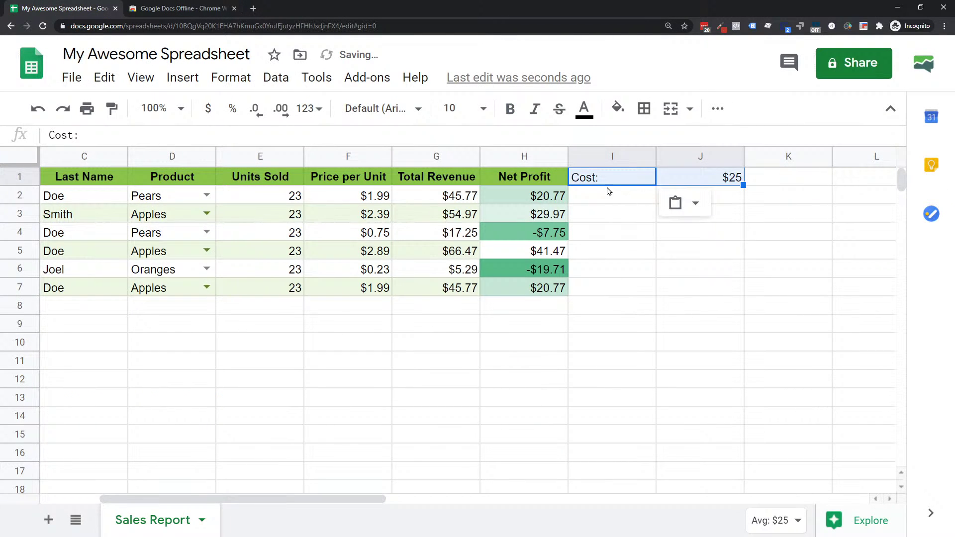
pyautogui.click(602, 185)
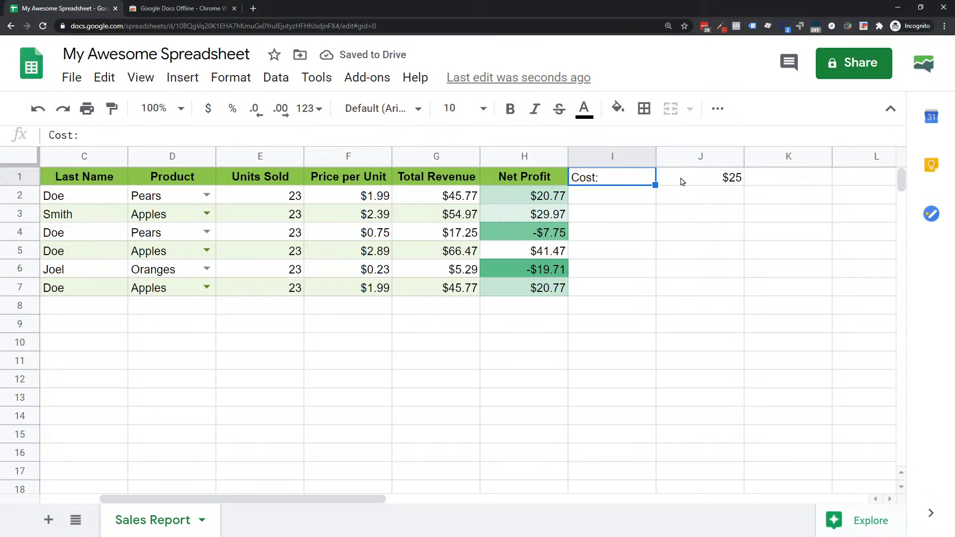
pyautogui.moveTo(633, 177); pyautogui.dragTo(689, 175)
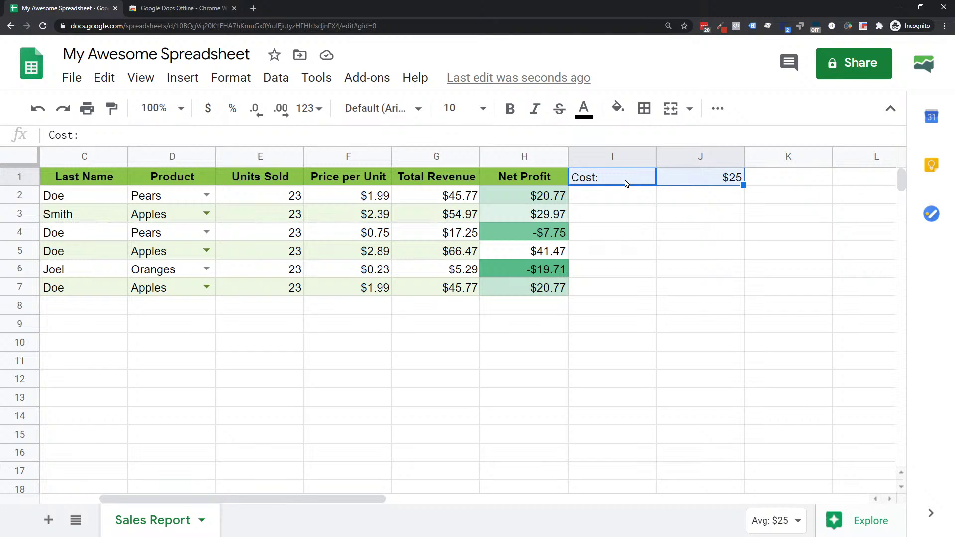
# Check which cost cell the Net Profit formulas in H2 and H3 reference.
pyautogui.moveTo(442, 198); pyautogui.dragTo(441, 287)
pyautogui.click(547, 200)
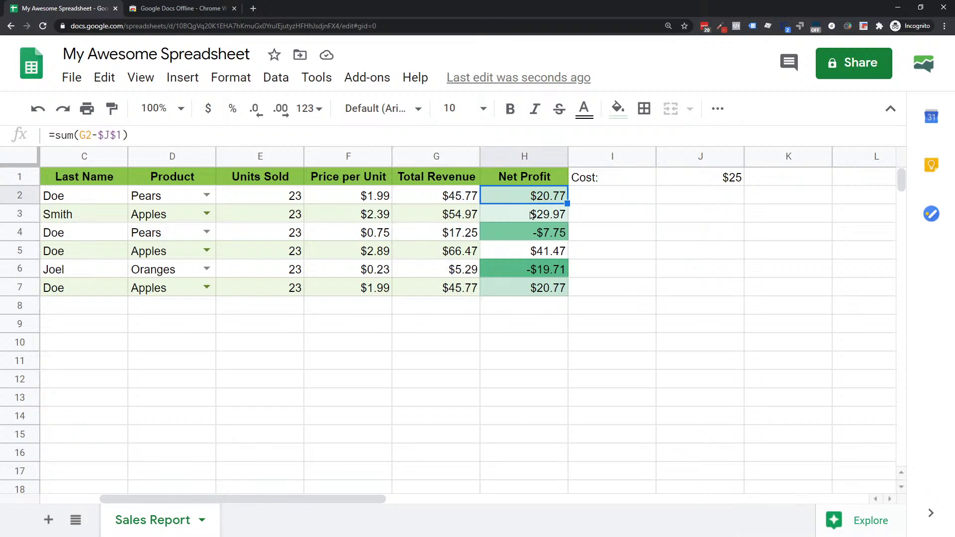
pyautogui.click(530, 218)
pyautogui.click(90, 133)
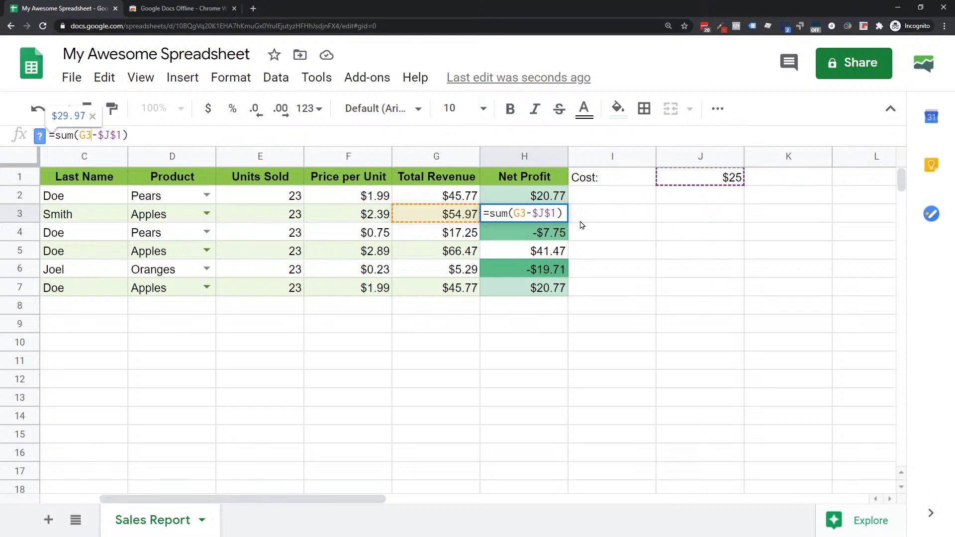
pyautogui.hscroll(-3, 355, 327)
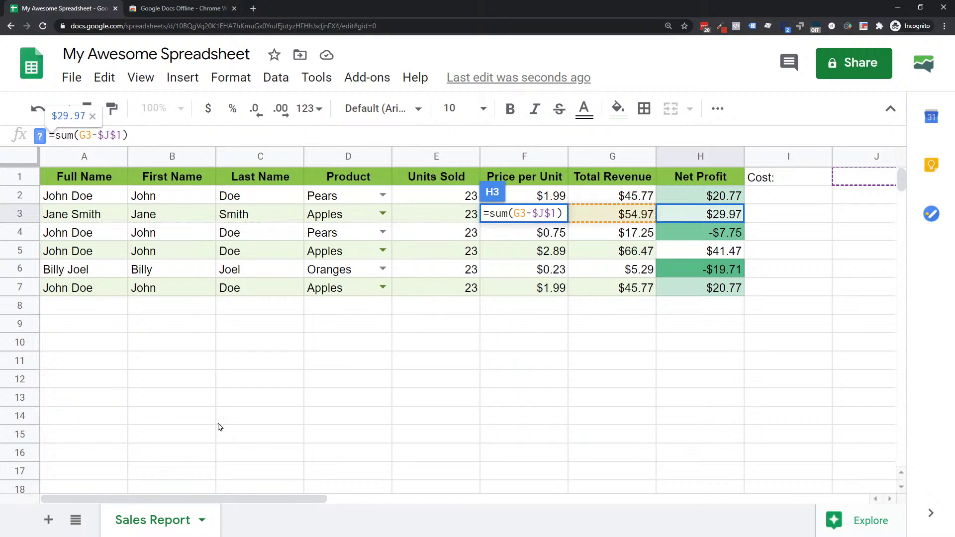
pyautogui.hscroll(3, 772, 179)
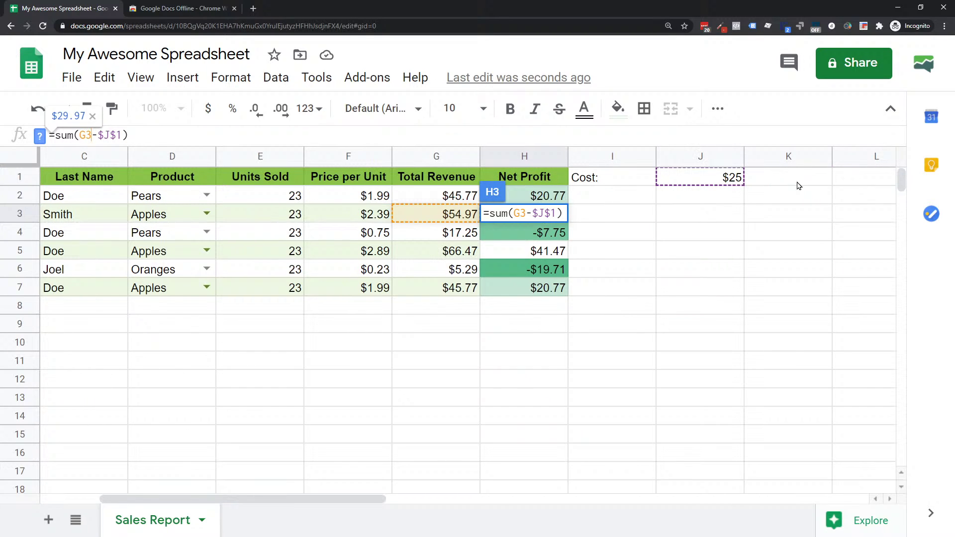
# Copy the cost label and value in I1:J1 and paste them transposed starting at I1.
pyautogui.click(626, 177)
pyautogui.moveTo(620, 181); pyautogui.dragTo(684, 183)
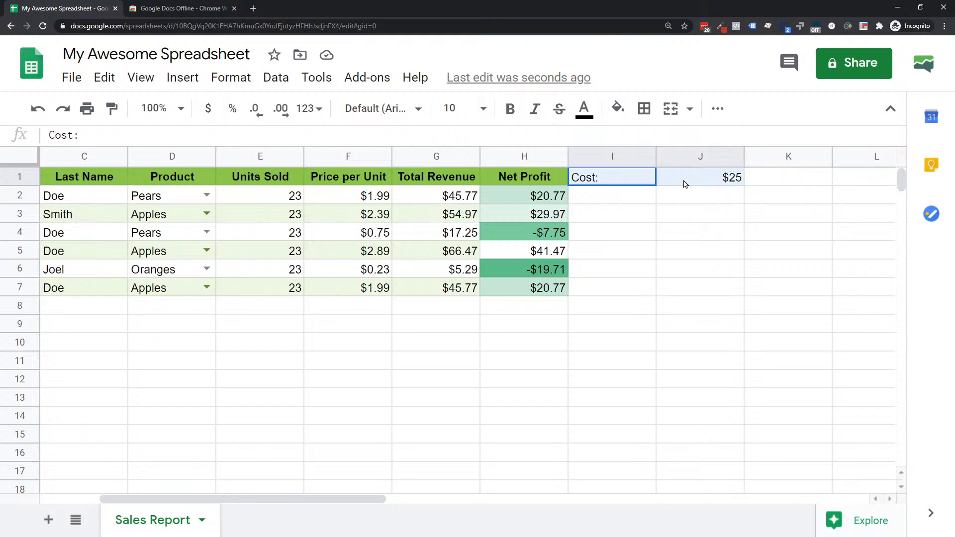
pyautogui.hotkey('ctrl', 'c')
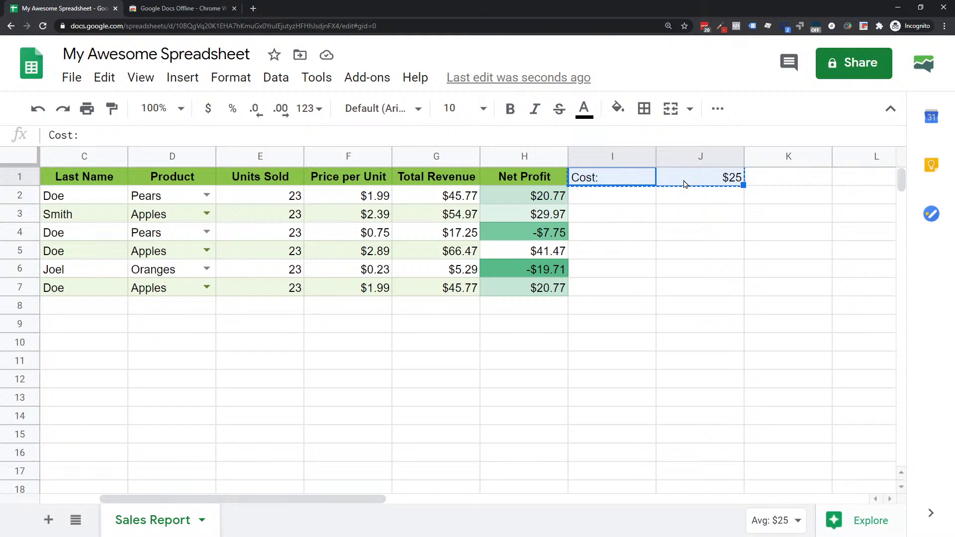
pyautogui.click(601, 181)
pyautogui.rightClick(599, 180)
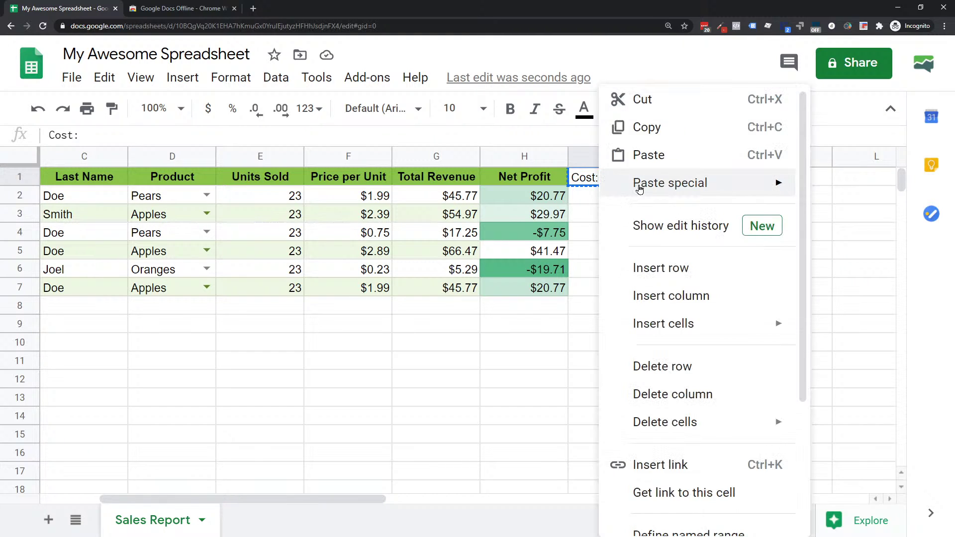
pyautogui.moveTo(642, 190)
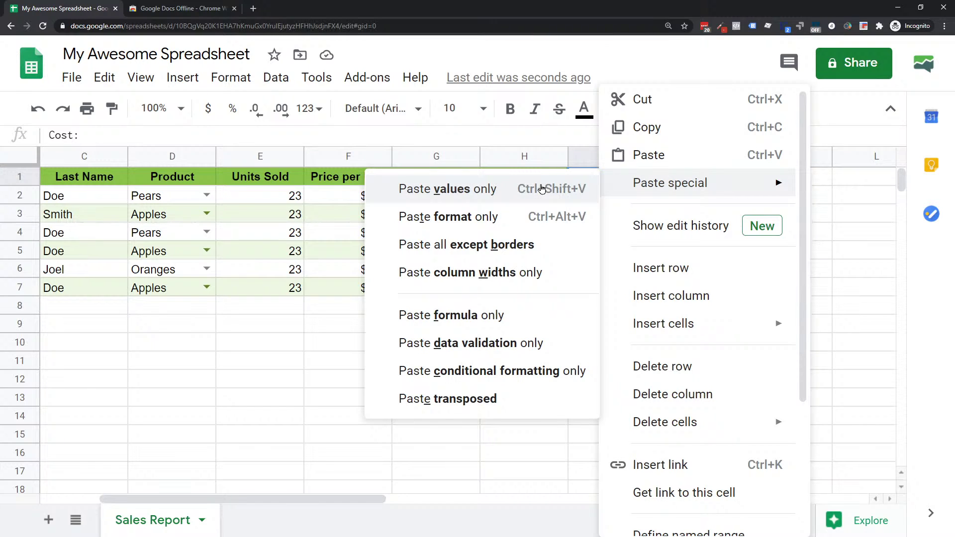
pyautogui.click(428, 407)
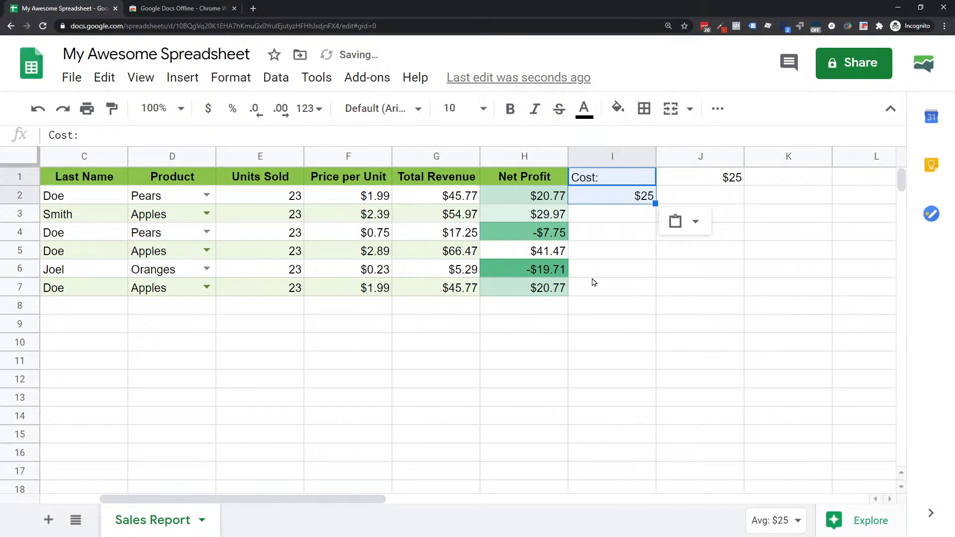
# Clear the leftover cost value in J1 beside the transposed I1:I2 cells.
pyautogui.click(601, 238)
pyautogui.moveTo(605, 180); pyautogui.dragTo(604, 197)
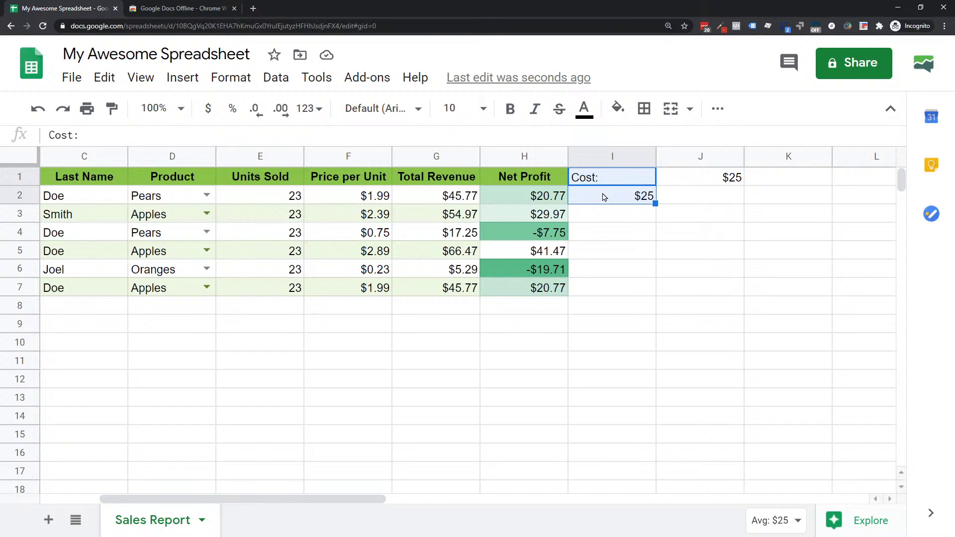
pyautogui.click(686, 179)
pyautogui.press('Delete')
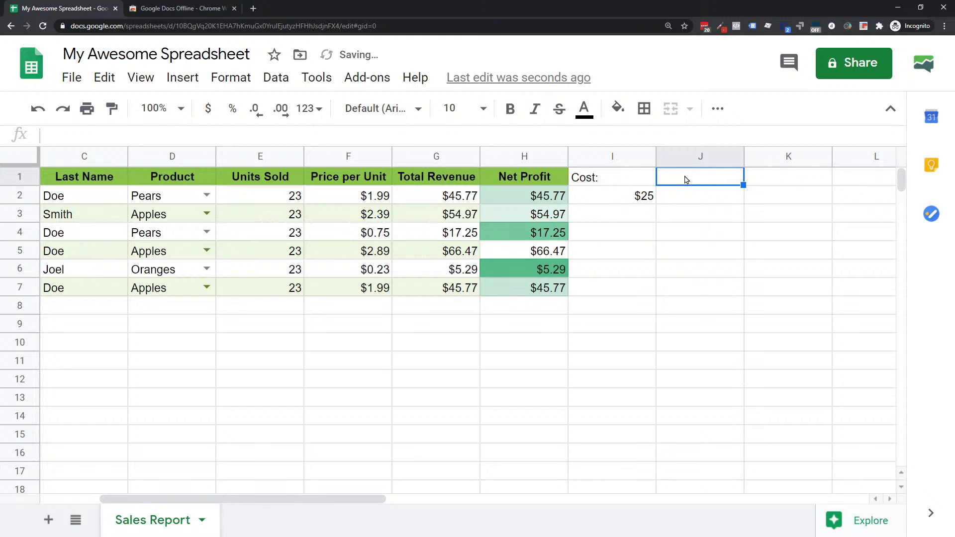
# Check which cost cell the Net Profit formula in H2 references.
pyautogui.moveTo(540, 195); pyautogui.dragTo(541, 295)
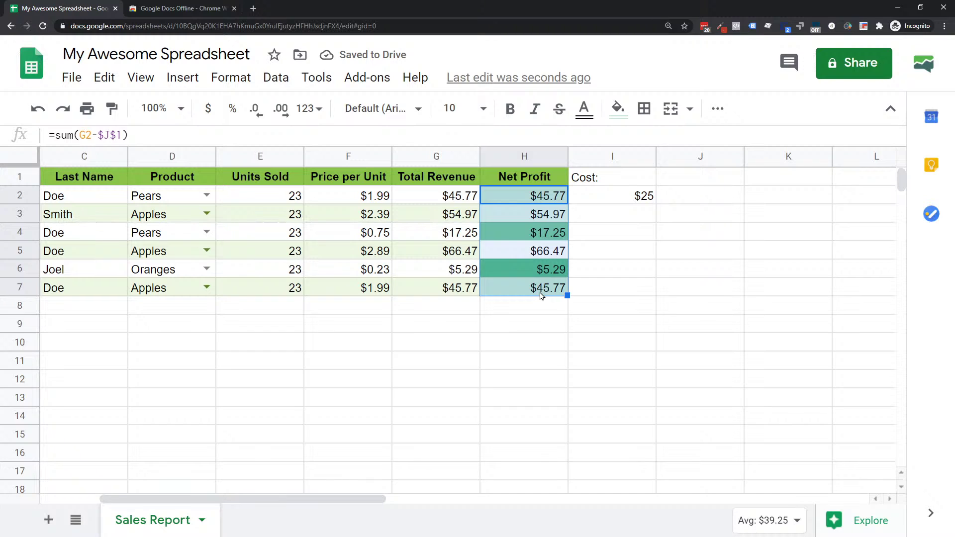
pyautogui.click(112, 135)
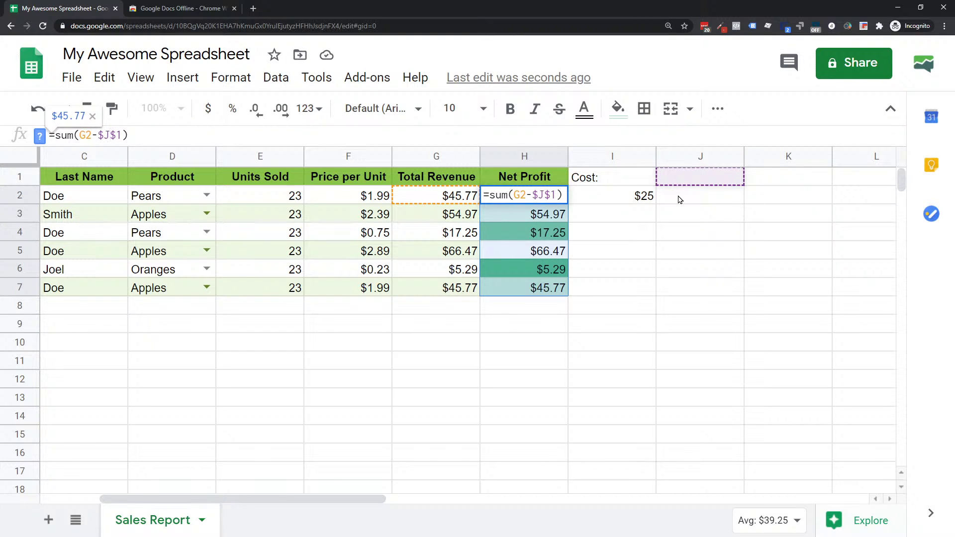
pyautogui.click(679, 199)
# Enter a cost of 25 in cell J1.
pyautogui.click(677, 183)
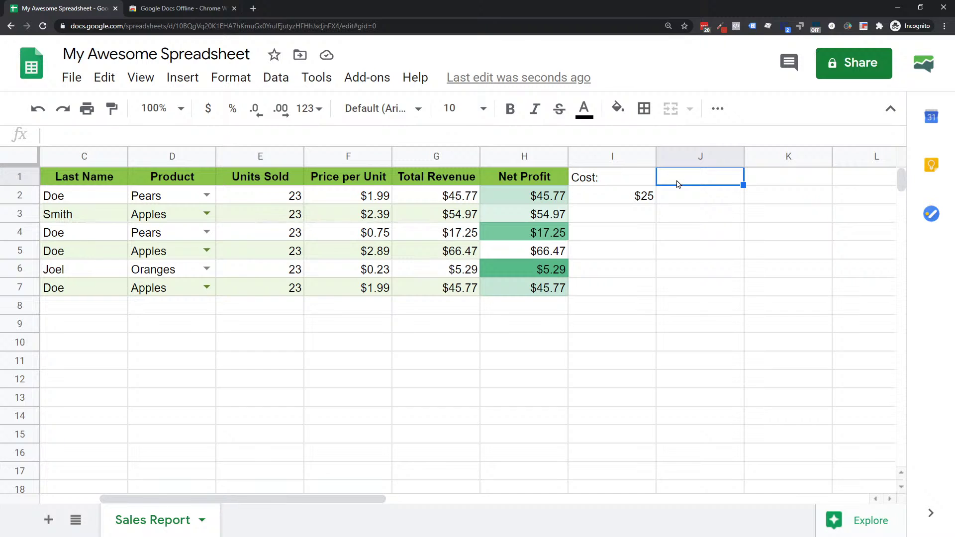
pyautogui.write('25')
pyautogui.press('Return')
# Move the cost value from J1 into I2 so the Net Profit formulas follow the moved cell.
pyautogui.click(676, 183)
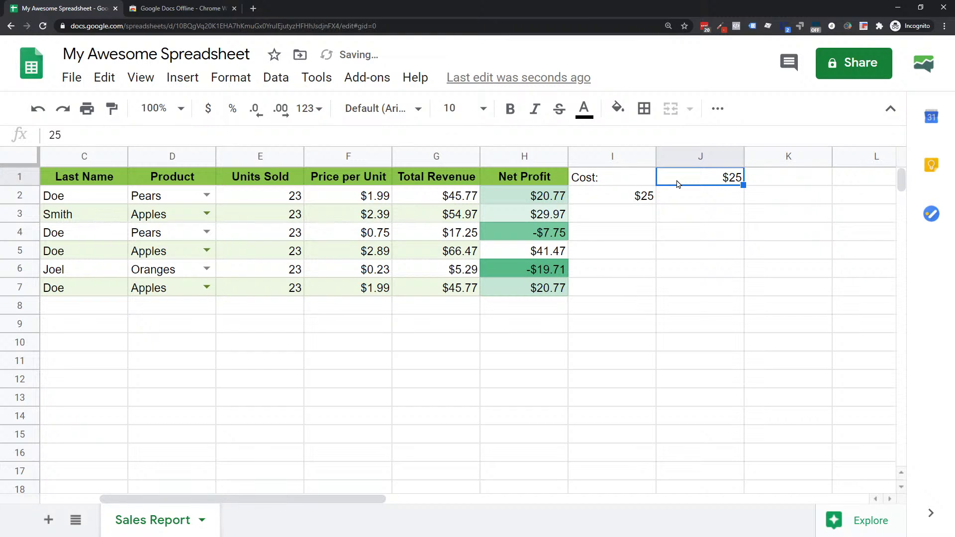
pyautogui.hotkey('ctrl', 'c')
pyautogui.click(643, 197)
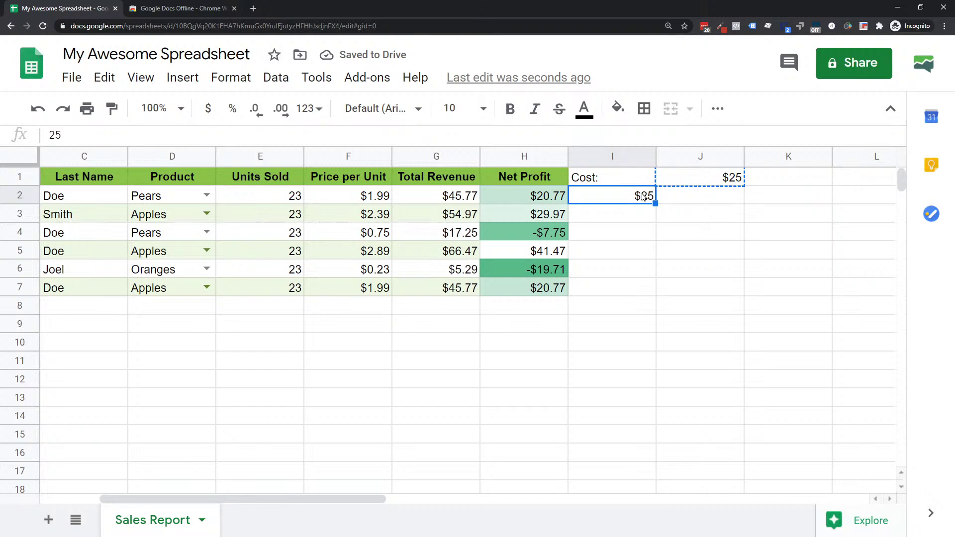
pyautogui.click(644, 231)
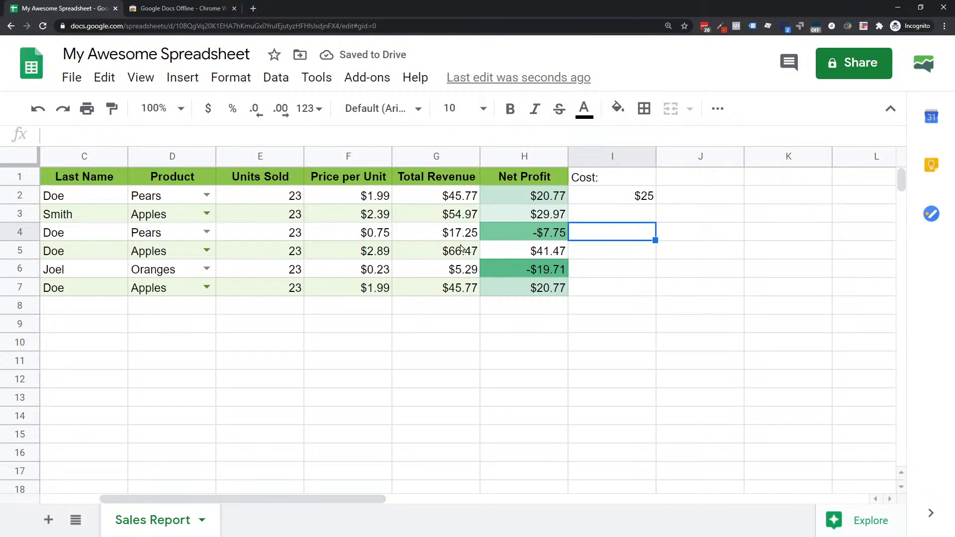
# Copy the header row A1:H1 and paste it transposed into a new sheet starting at A1.
pyautogui.hscroll(-3, 75, 176)
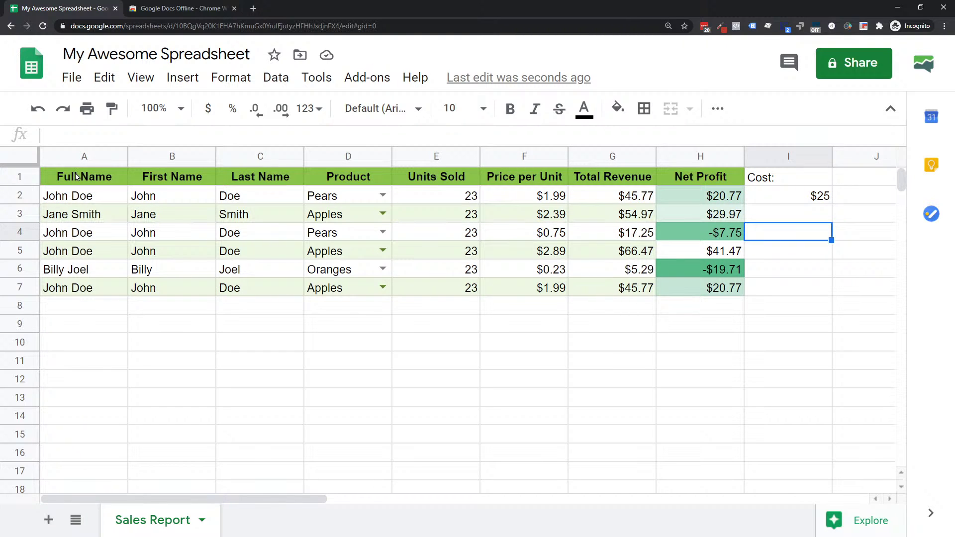
pyautogui.moveTo(74, 176); pyautogui.dragTo(679, 179)
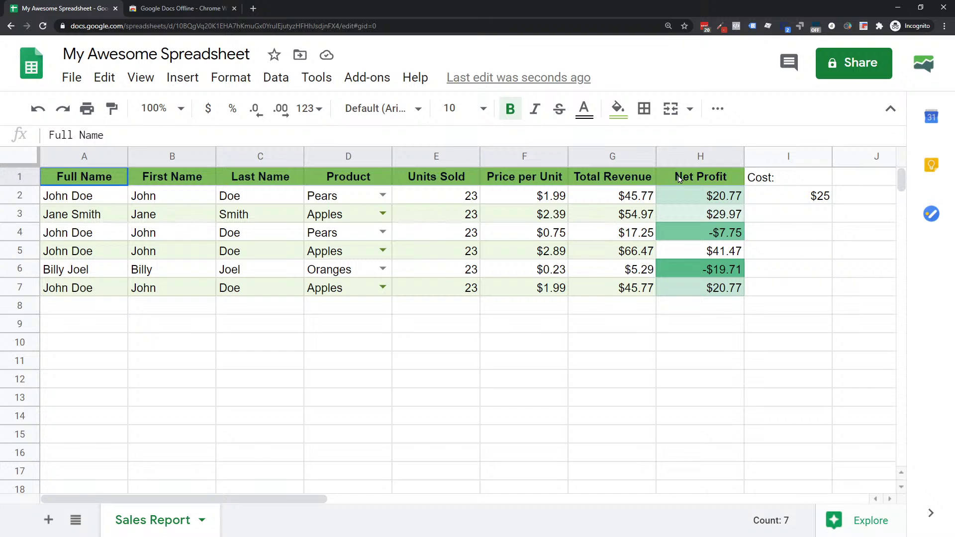
pyautogui.rightClick(680, 179)
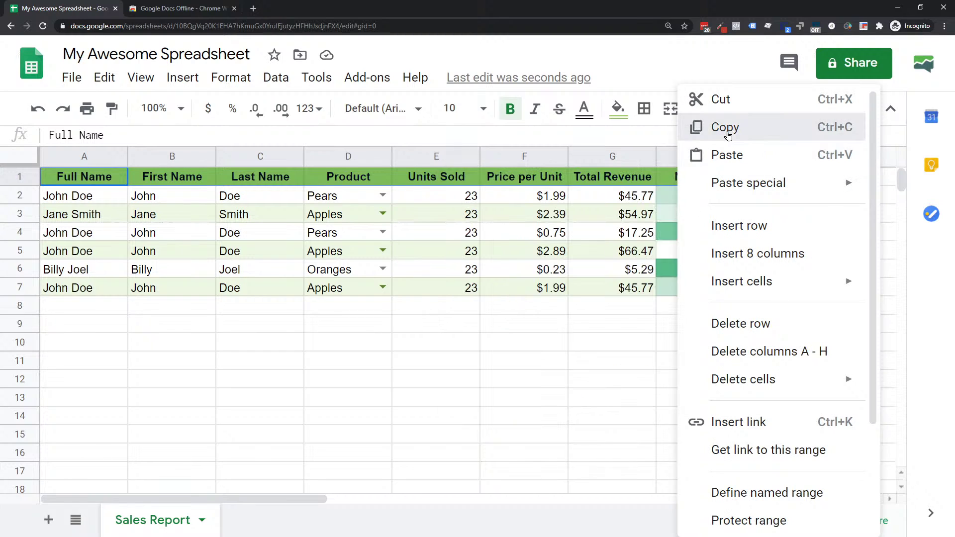
pyautogui.click(727, 129)
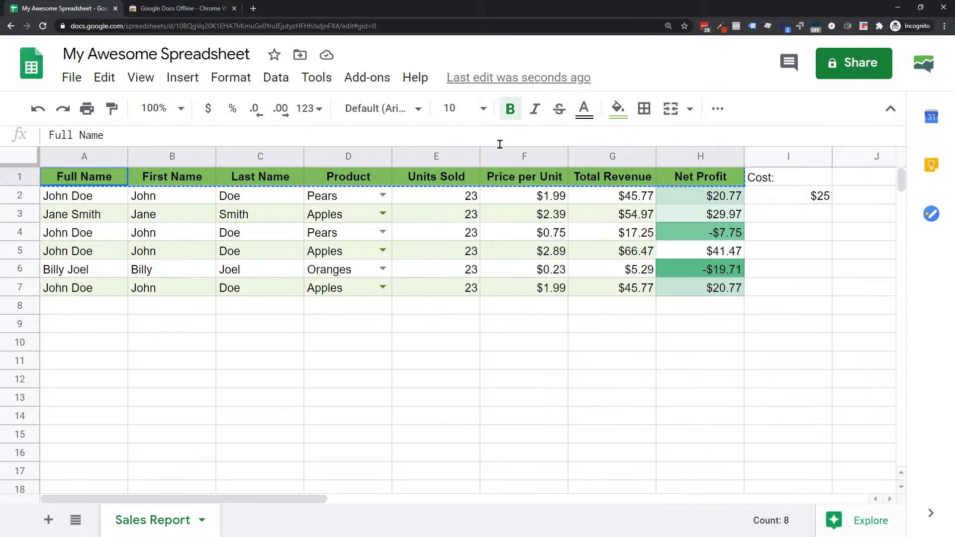
pyautogui.click(48, 521)
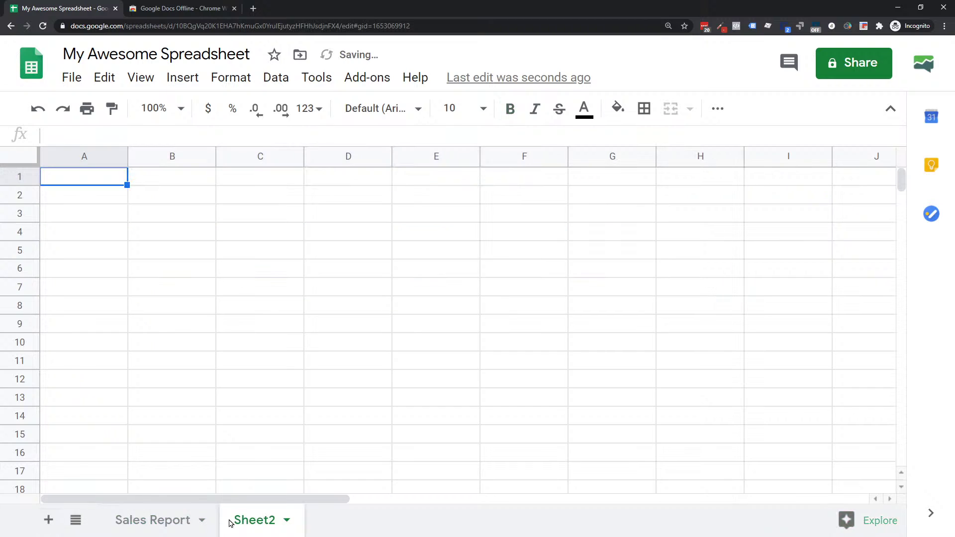
pyautogui.rightClick(93, 179)
pyautogui.moveTo(122, 182)
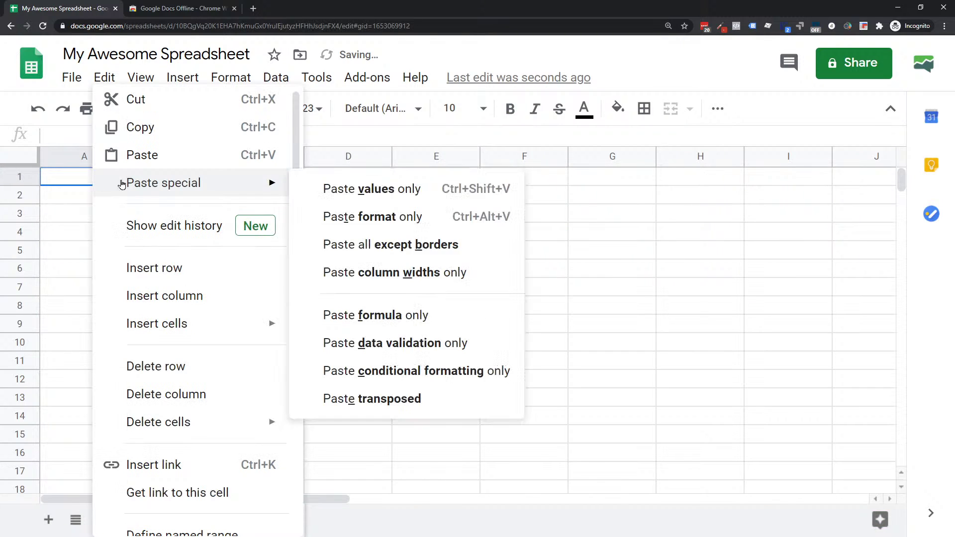
pyautogui.click(356, 398)
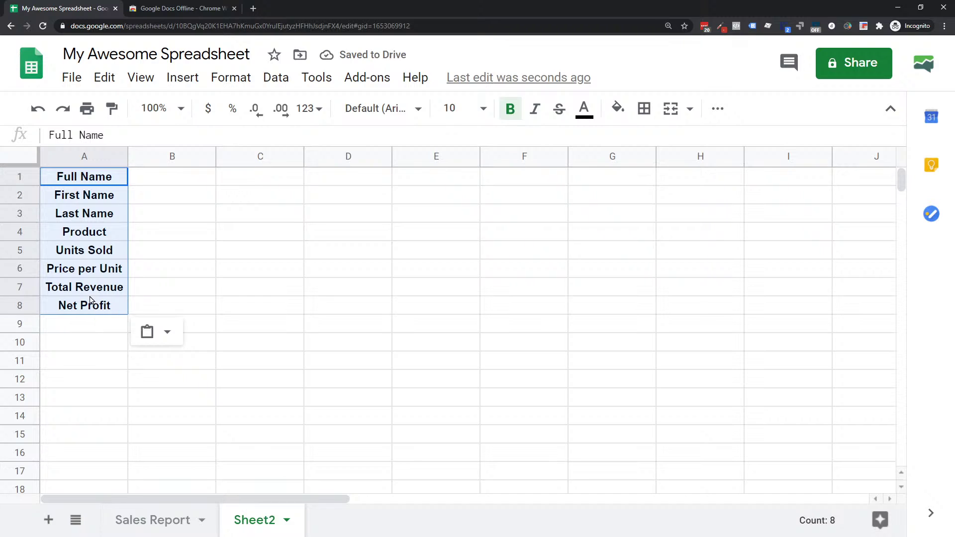
# Copy the vertical headers in A1:A8 and paste them transposed as a row starting at A11.
pyautogui.press('Down')
pyautogui.moveTo(85, 180); pyautogui.dragTo(85, 305)
pyautogui.rightClick(85, 306)
pyautogui.click(134, 127)
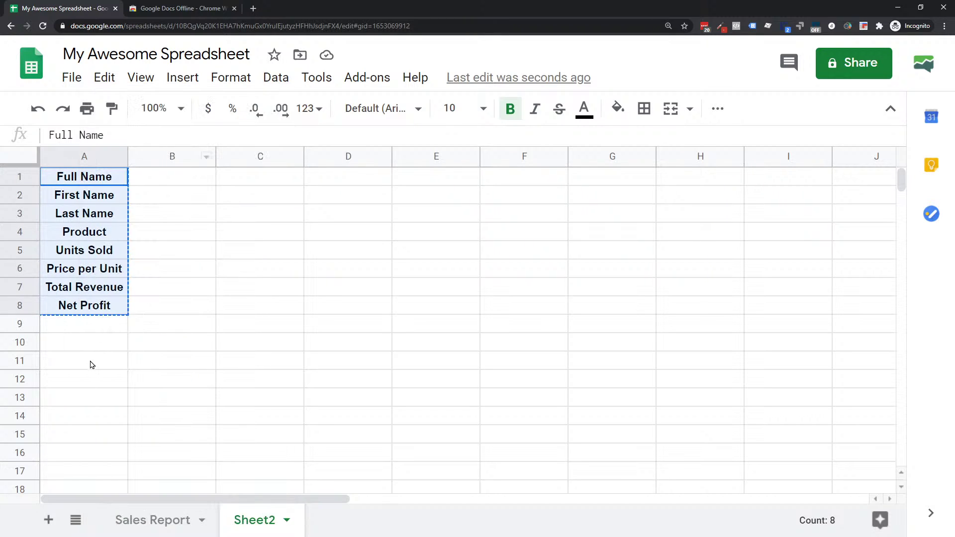
pyautogui.click(91, 362)
pyautogui.rightClick(91, 361)
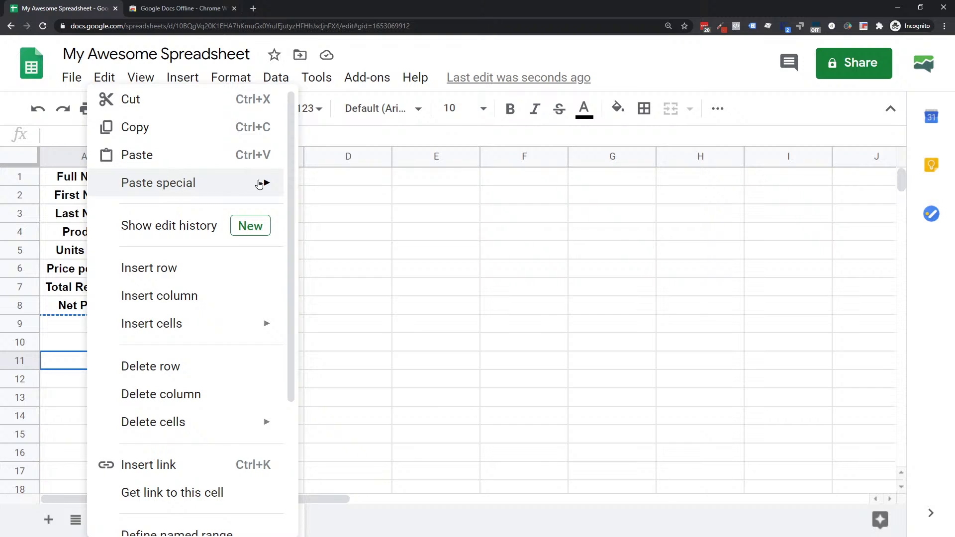
pyautogui.moveTo(264, 182)
pyautogui.click(372, 397)
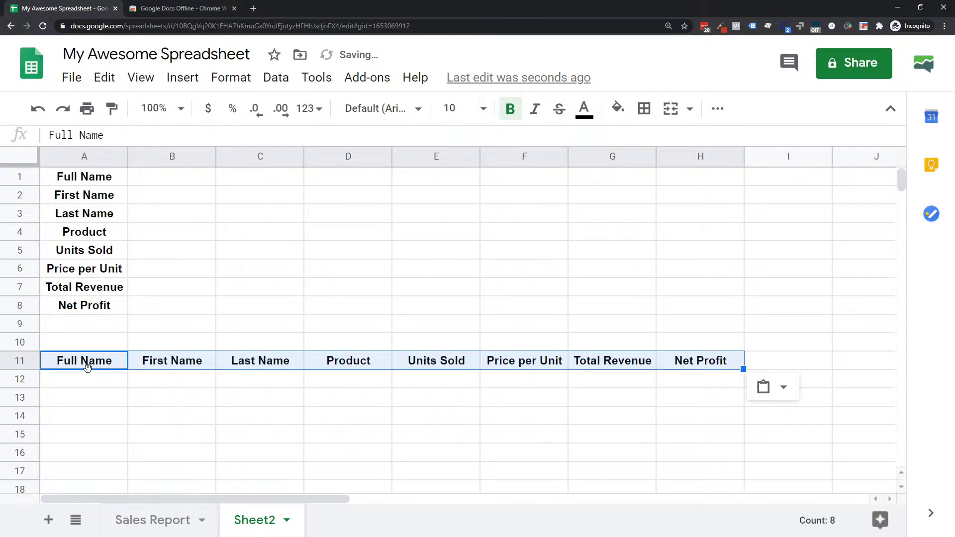
# Compare the horizontal headers in row 11 with the vertical ones in A1:A8, and return to the Sales Report sheet.
pyautogui.moveTo(91, 368); pyautogui.dragTo(670, 363)
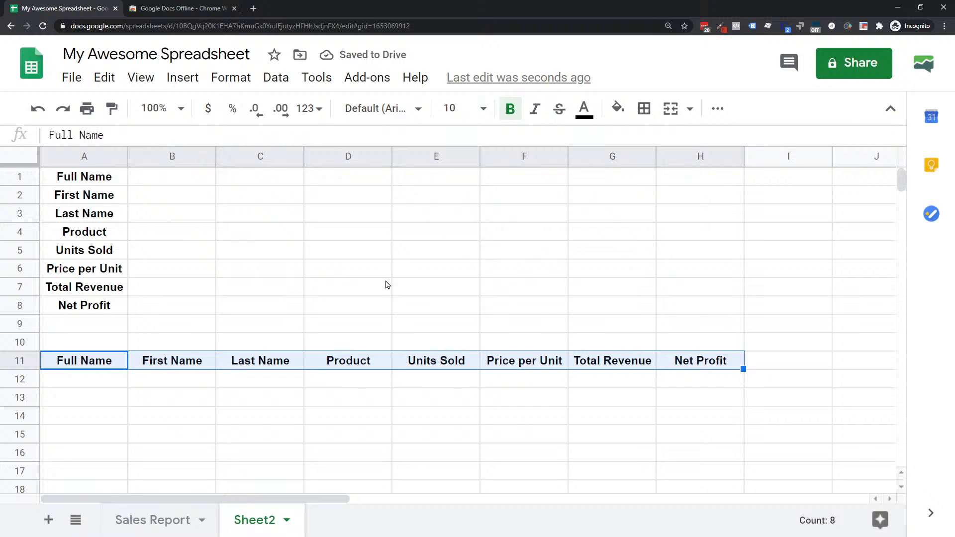
pyautogui.click(87, 178)
pyautogui.click(166, 182)
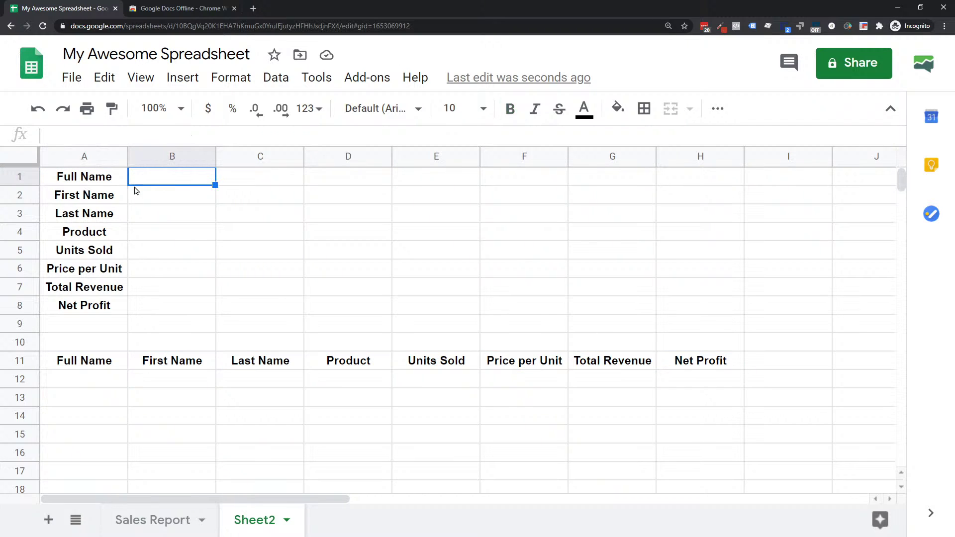
pyautogui.click(123, 195)
pyautogui.click(234, 182)
pyautogui.click(118, 215)
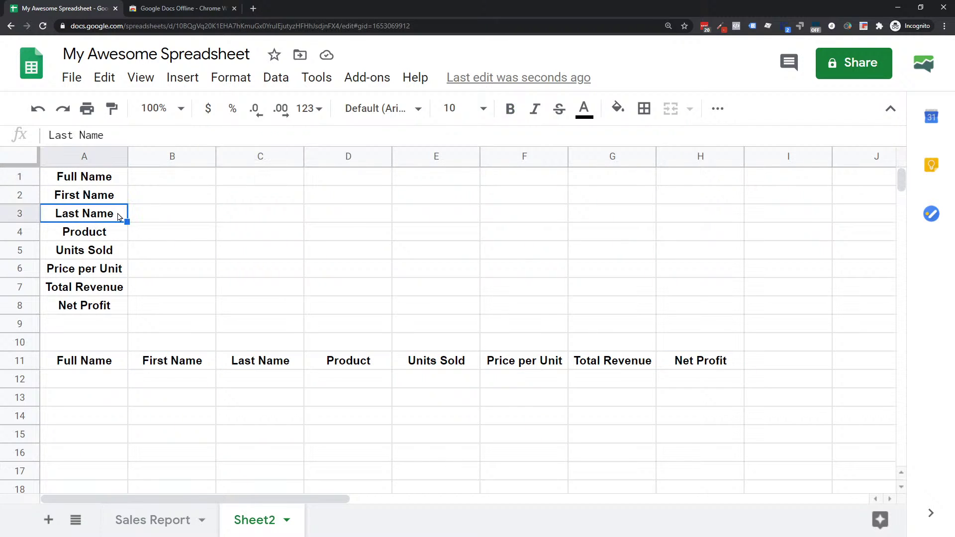
pyautogui.click(334, 177)
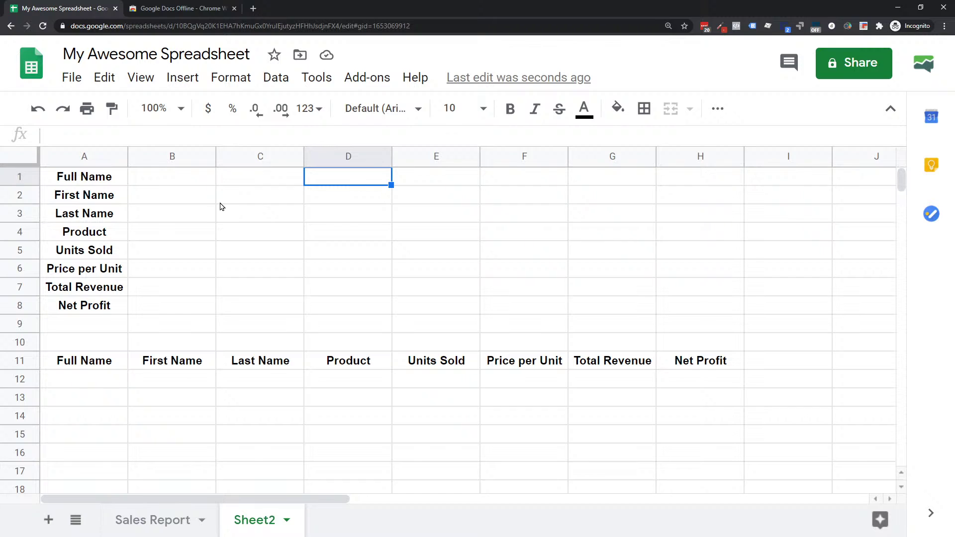
pyautogui.click(154, 523)
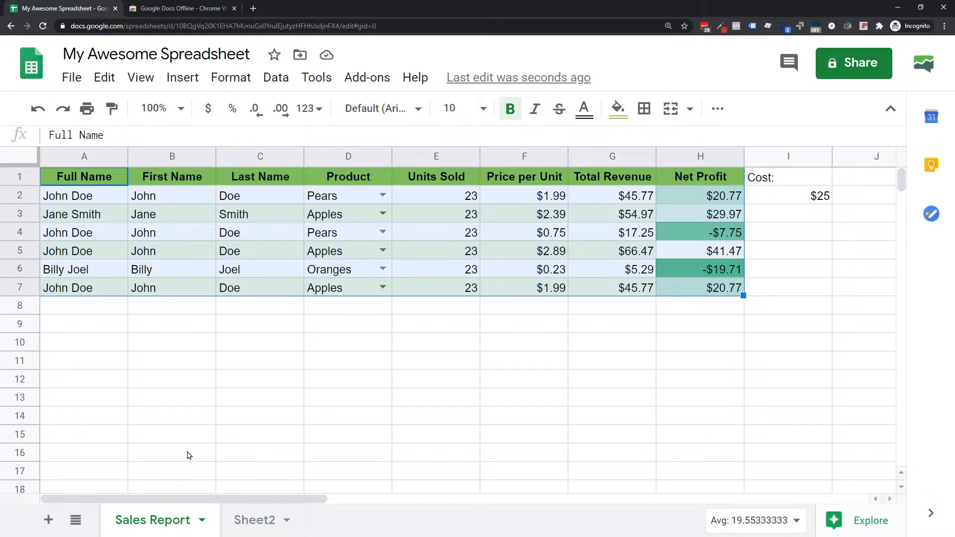
pyautogui.click(215, 373)
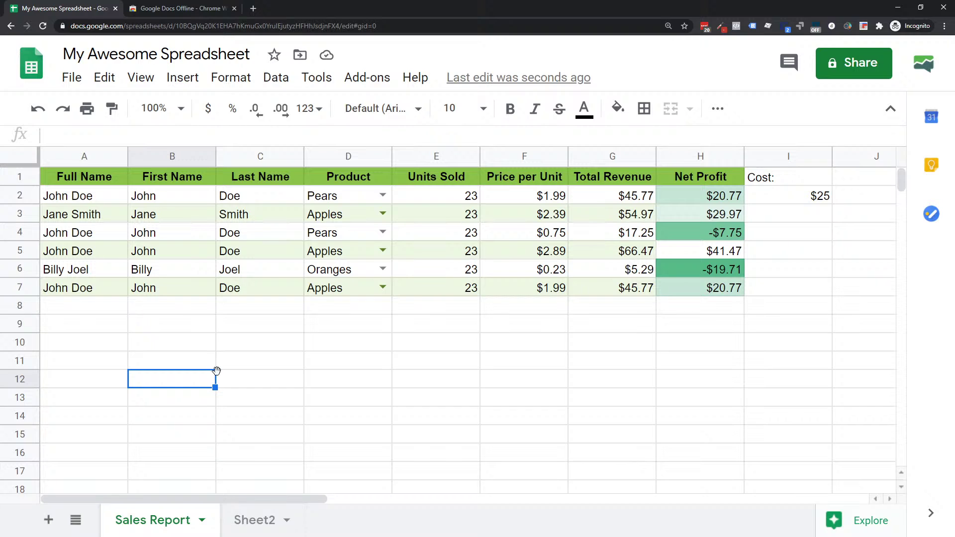
# Hide the Full Name column A in the sales table.
pyautogui.click(69, 156)
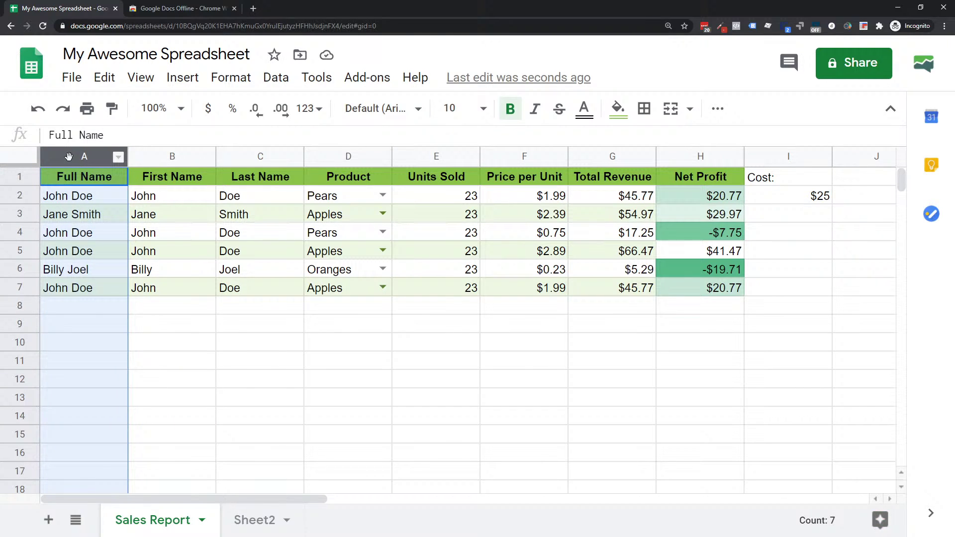
pyautogui.rightClick(69, 158)
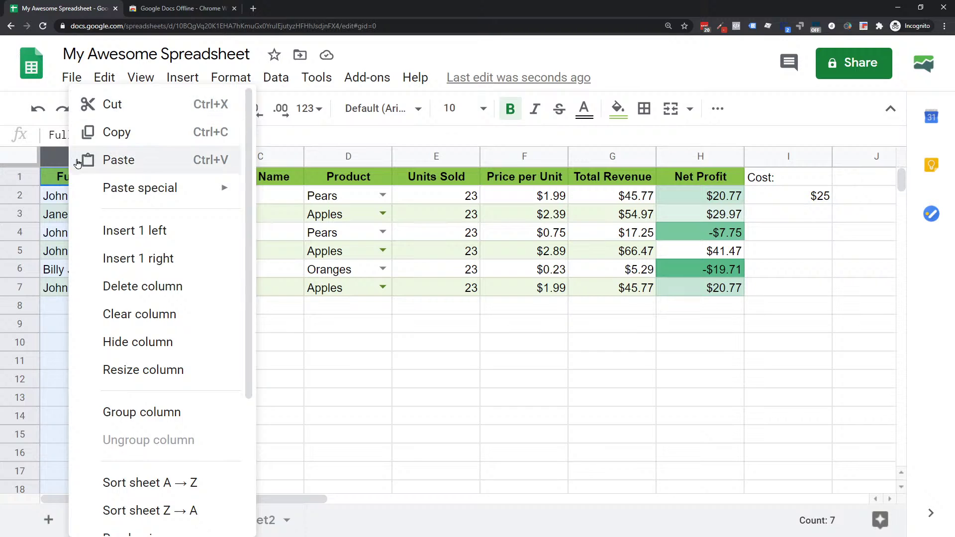
pyautogui.click(148, 351)
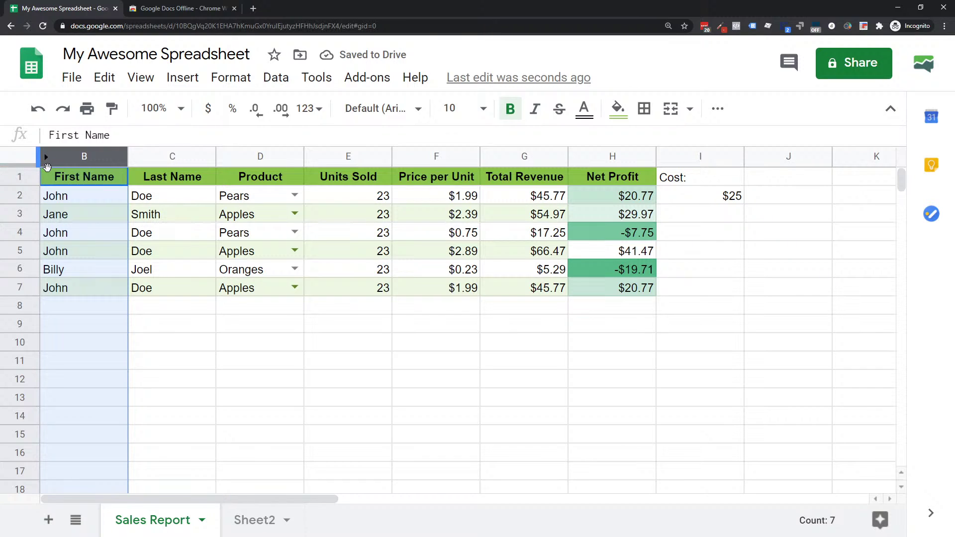
pyautogui.press('Down')
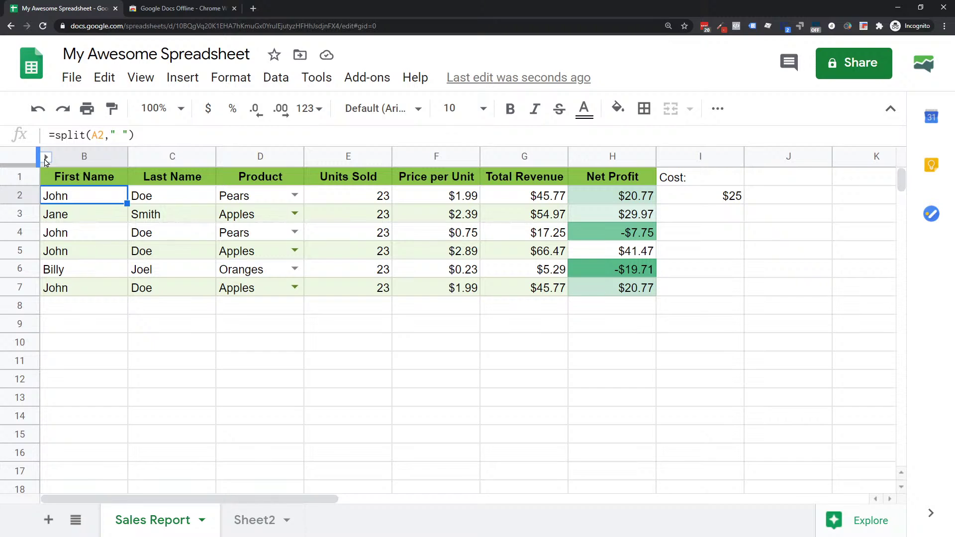
# Hide rows 5 to 7 of the sales table.
pyautogui.click(29, 253)
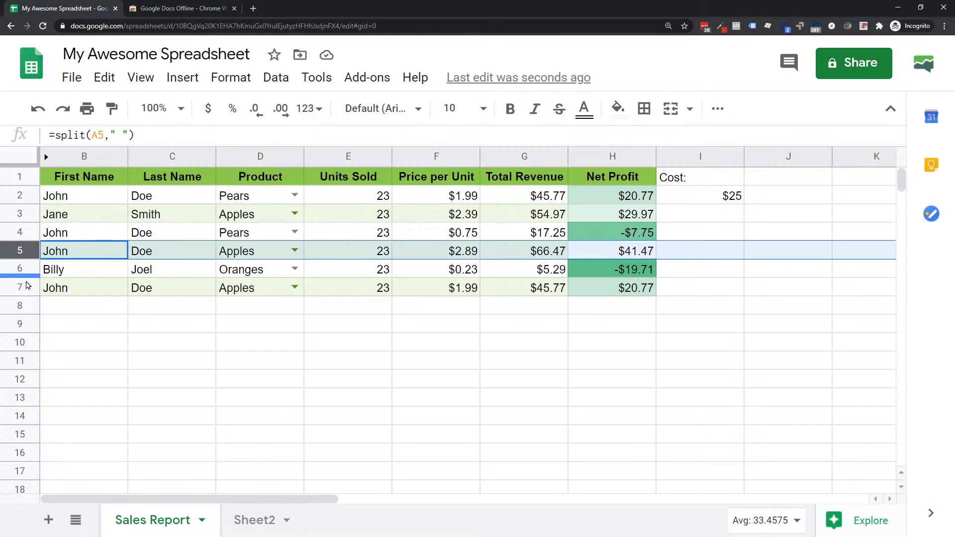
pyautogui.keyDown('shift'); pyautogui.click(26, 289); pyautogui.keyUp('shift')
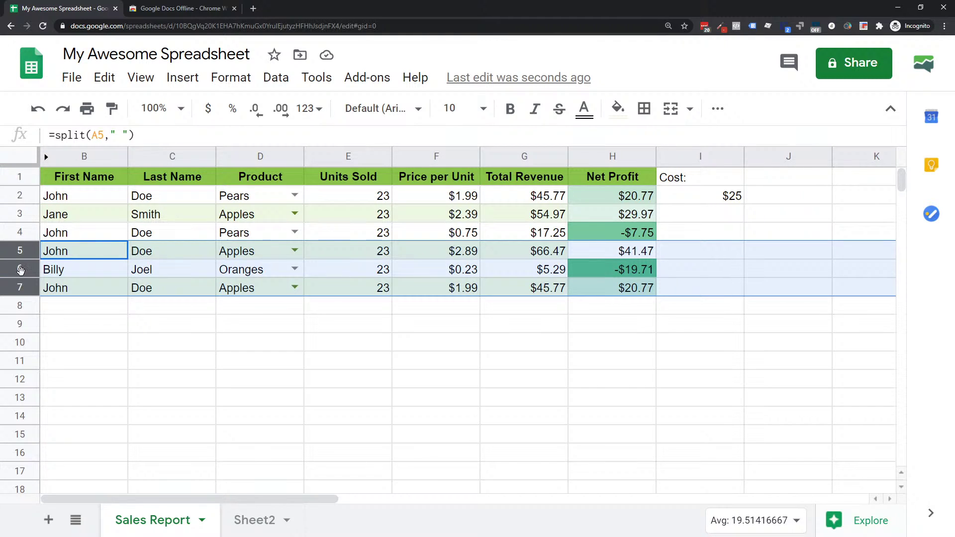
pyautogui.rightClick(20, 273)
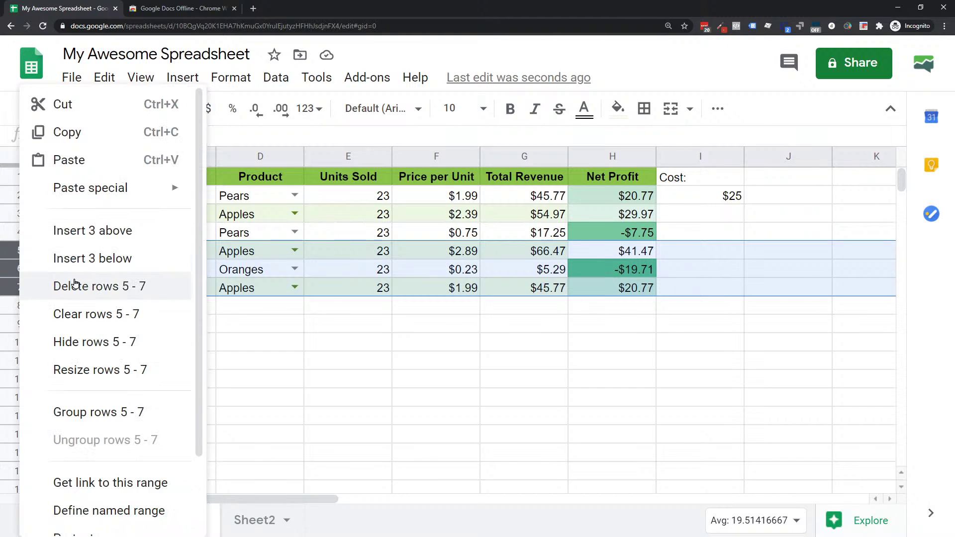
pyautogui.click(96, 348)
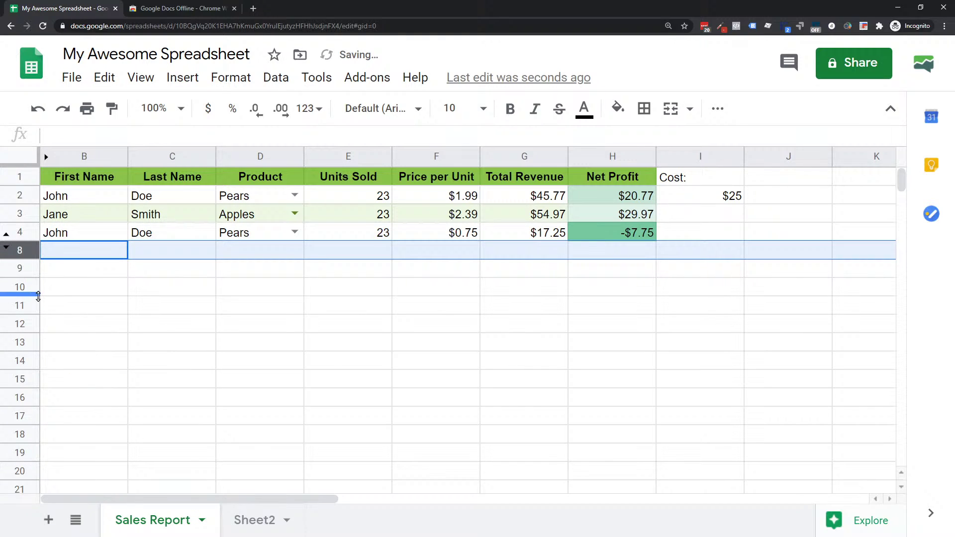
pyautogui.press('Down')
pyautogui.press('Down')
pyautogui.press('Down')
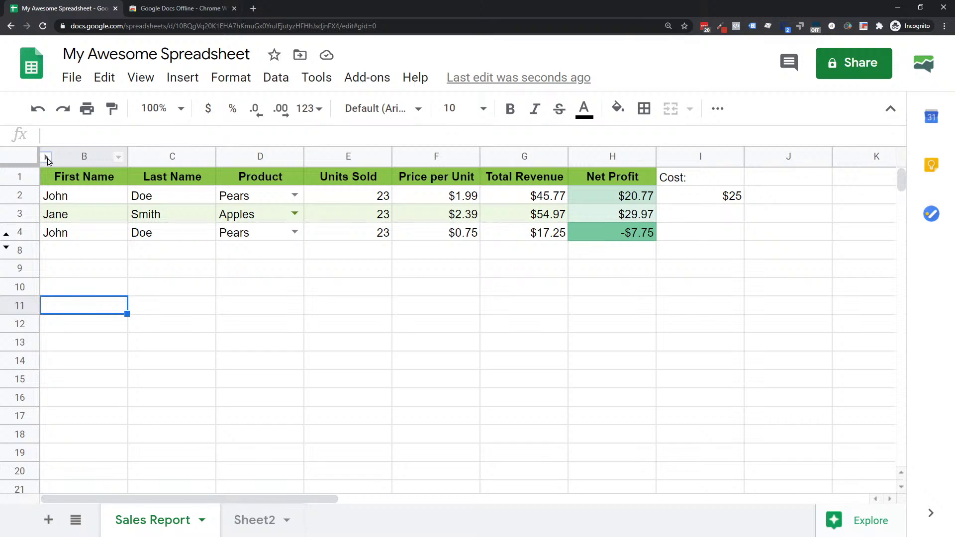
# Unhide column A and rows 5 to 7.
pyautogui.click(48, 158)
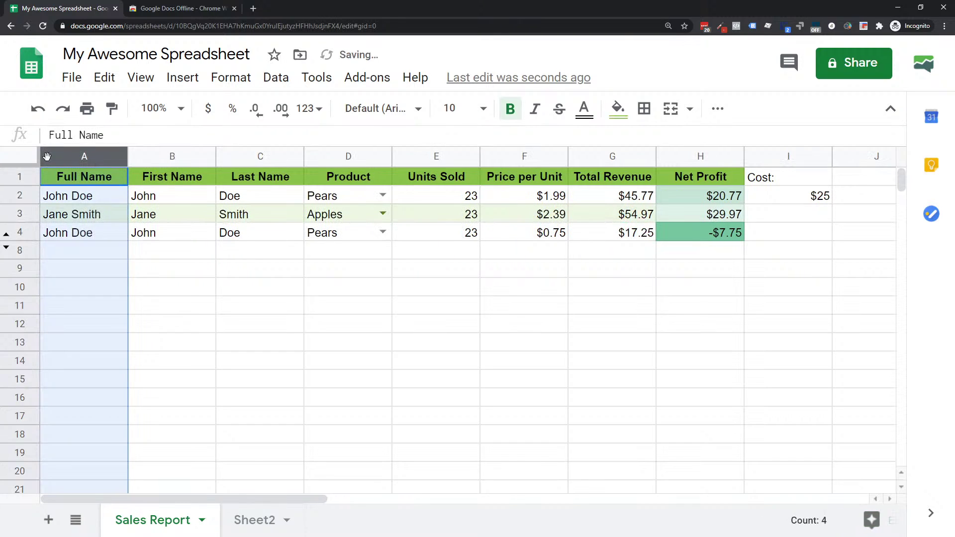
pyautogui.click(8, 248)
pyautogui.click(88, 287)
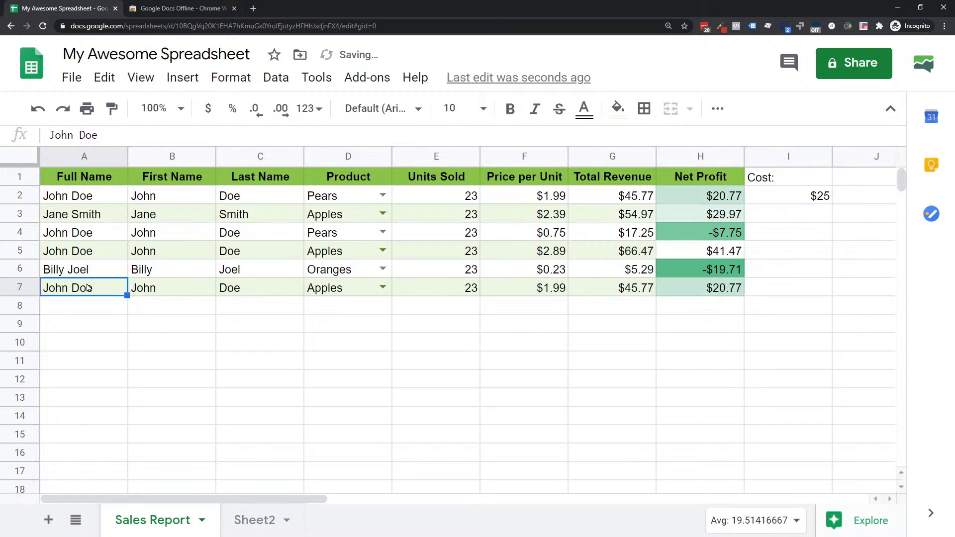
# Hide rows 5 to 7 of the sales table and unhide them again.
pyautogui.click(77, 252)
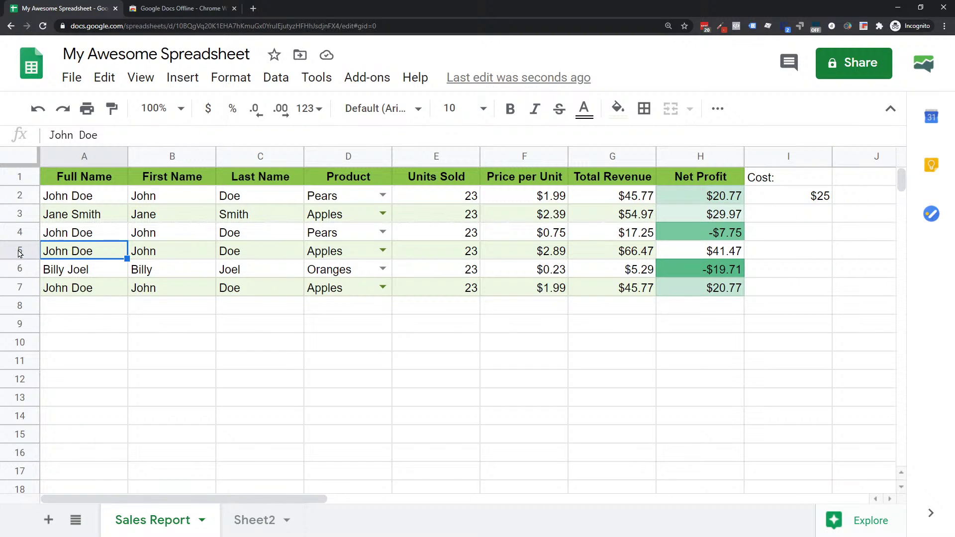
pyautogui.moveTo(21, 251); pyautogui.dragTo(26, 287)
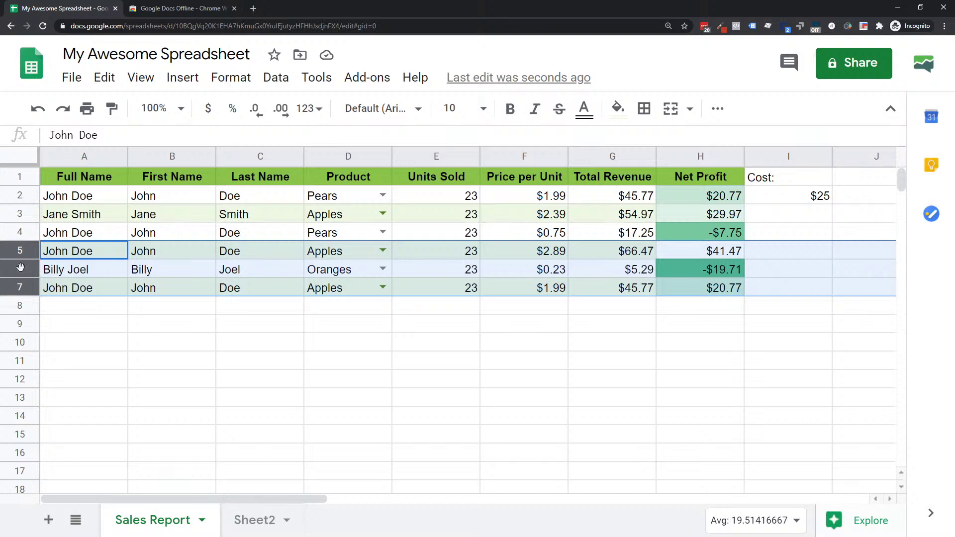
pyautogui.rightClick(23, 269)
pyautogui.click(89, 352)
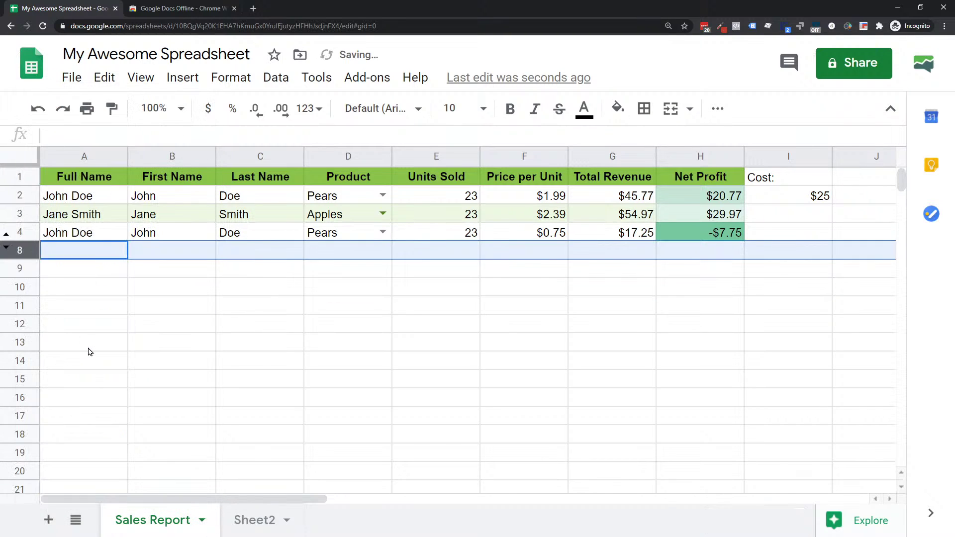
pyautogui.click(7, 239)
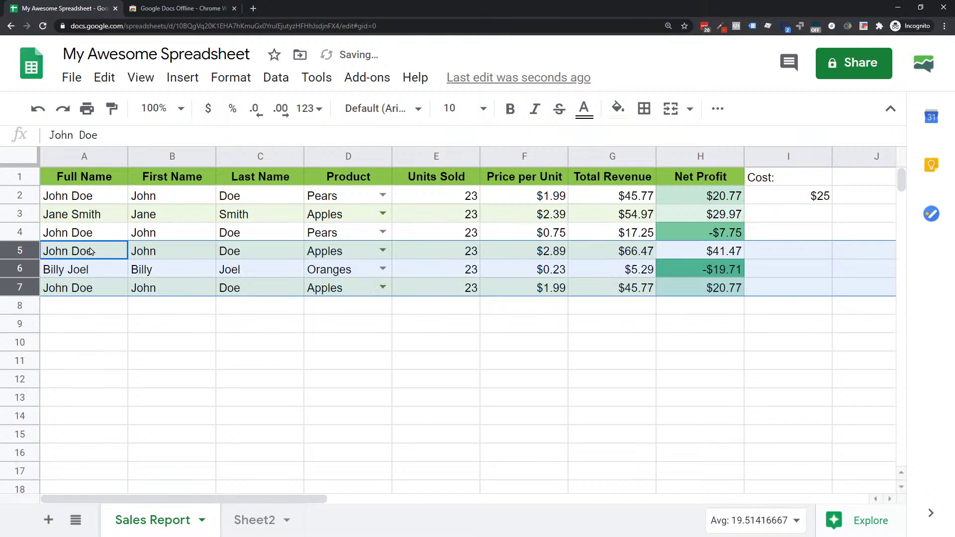
pyautogui.click(94, 253)
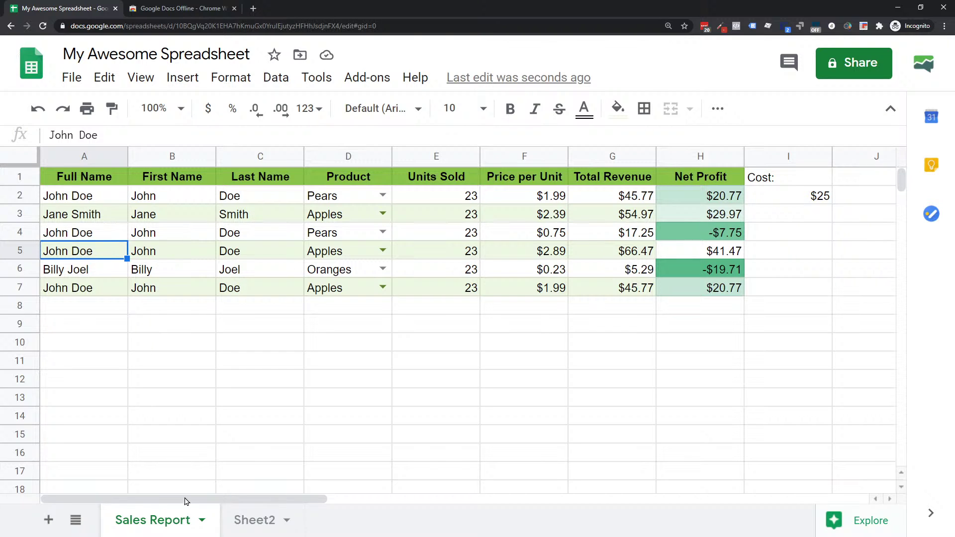
# Change the Sales Report sheet's tab color to bright green.
pyautogui.click(202, 519)
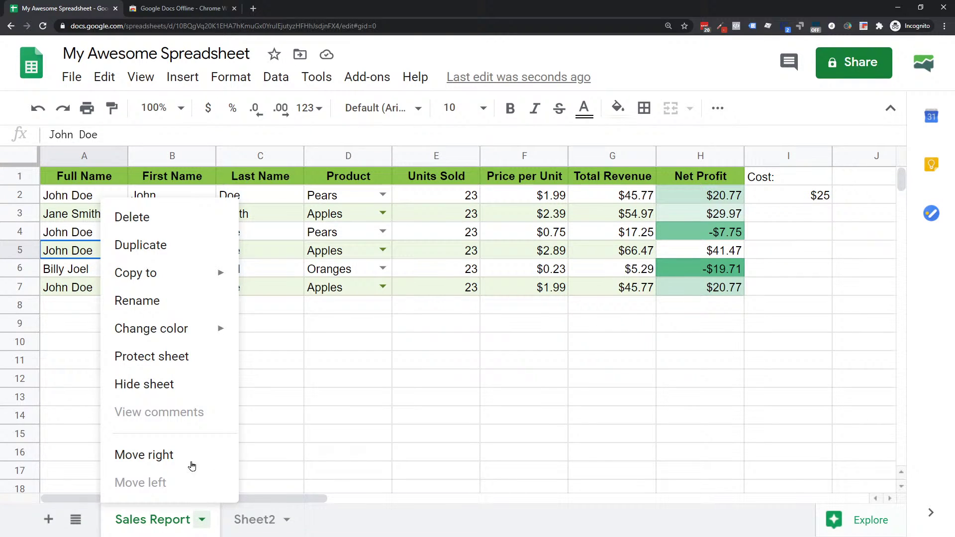
pyautogui.moveTo(174, 329)
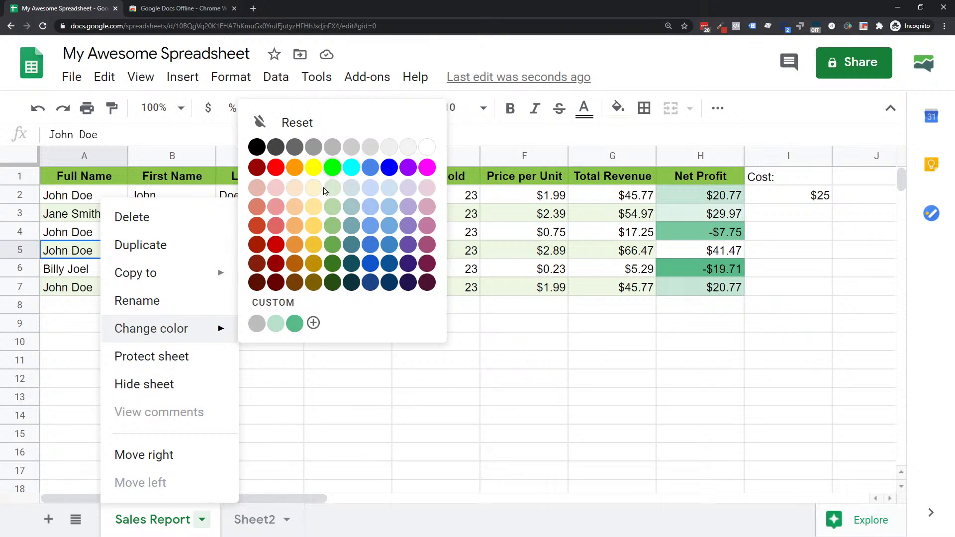
pyautogui.click(331, 164)
# Rename Sheet2 as Misc.
pyautogui.click(285, 521)
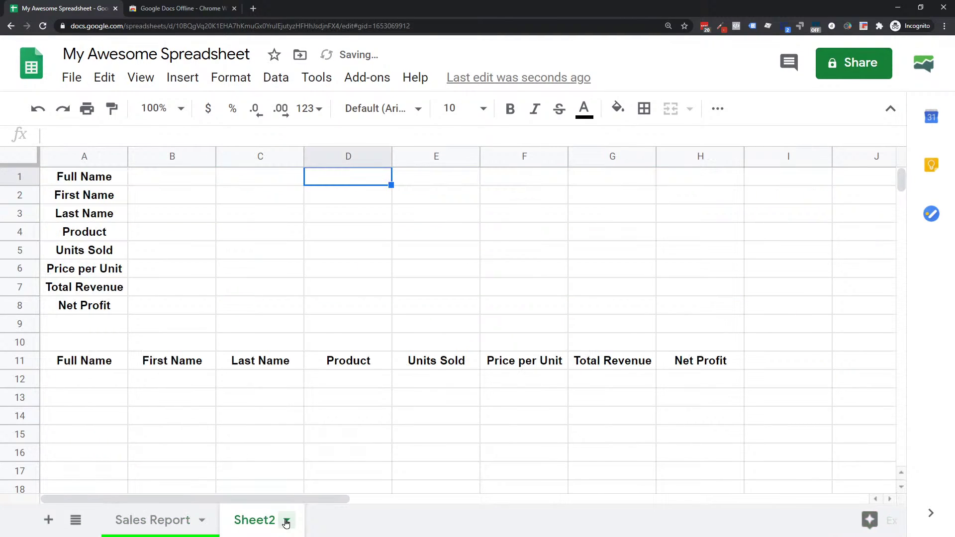
pyautogui.click(287, 521)
pyautogui.click(270, 301)
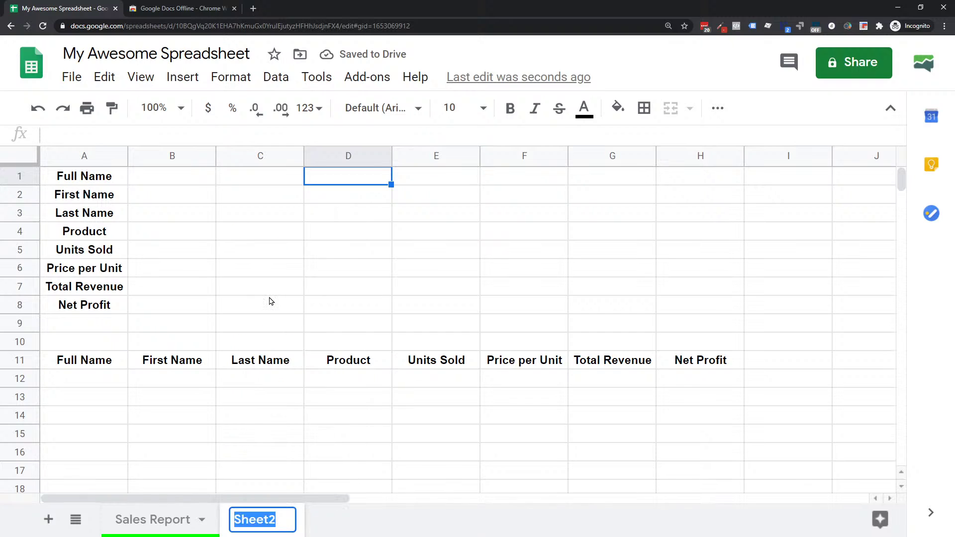
pyautogui.write('Misc')
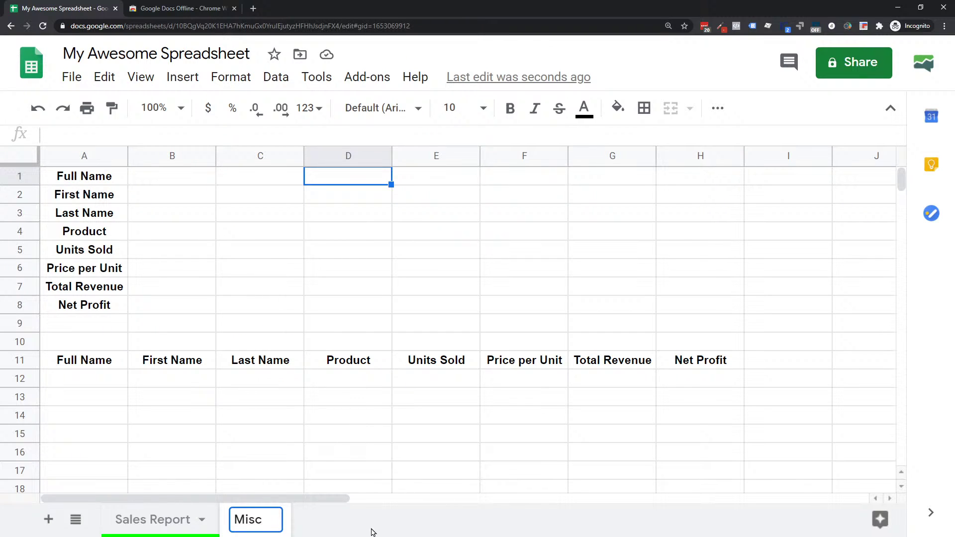
pyautogui.press('Return')
# Change the Misc sheet's tab color to dark gray and return to the Sales Report sheet.
pyautogui.click(275, 520)
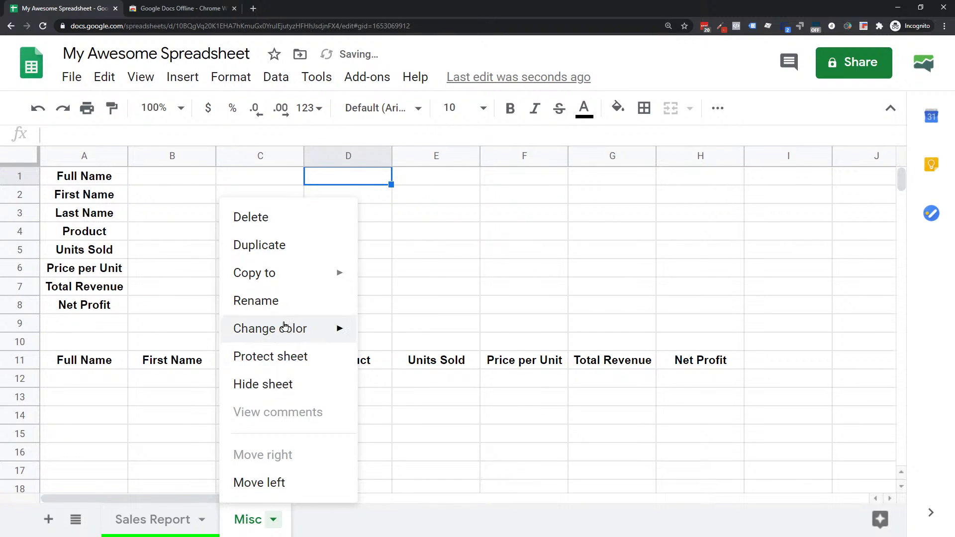
pyautogui.moveTo(296, 326)
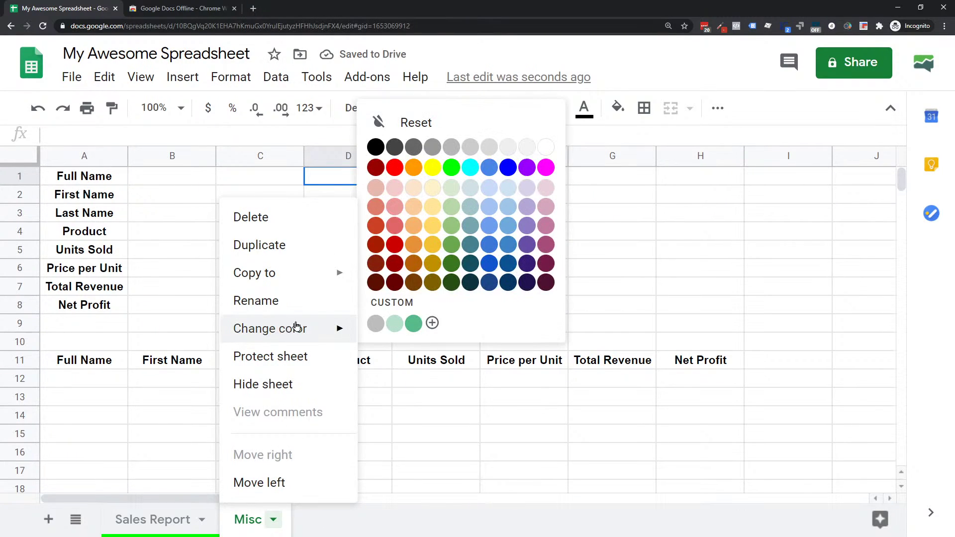
pyautogui.click(411, 149)
pyautogui.click(141, 531)
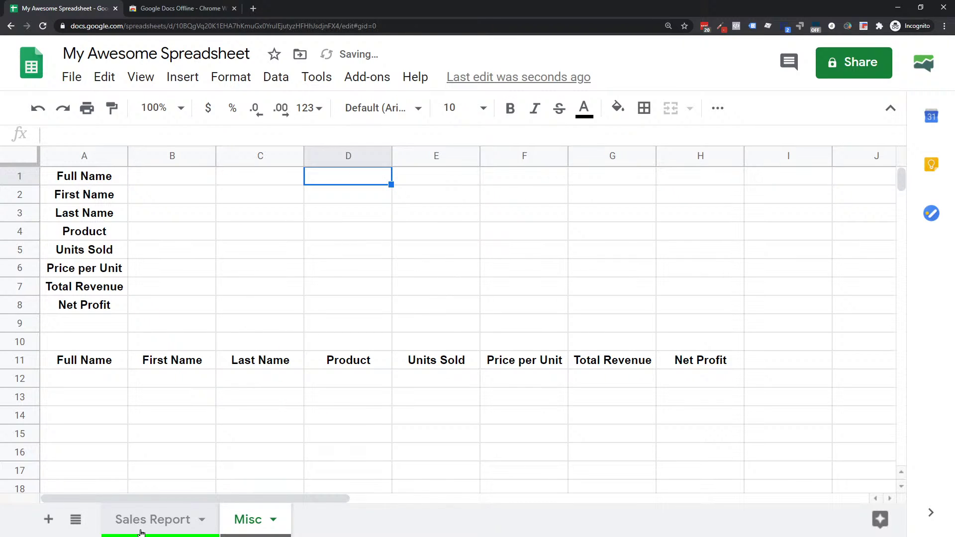
pyautogui.click(246, 527)
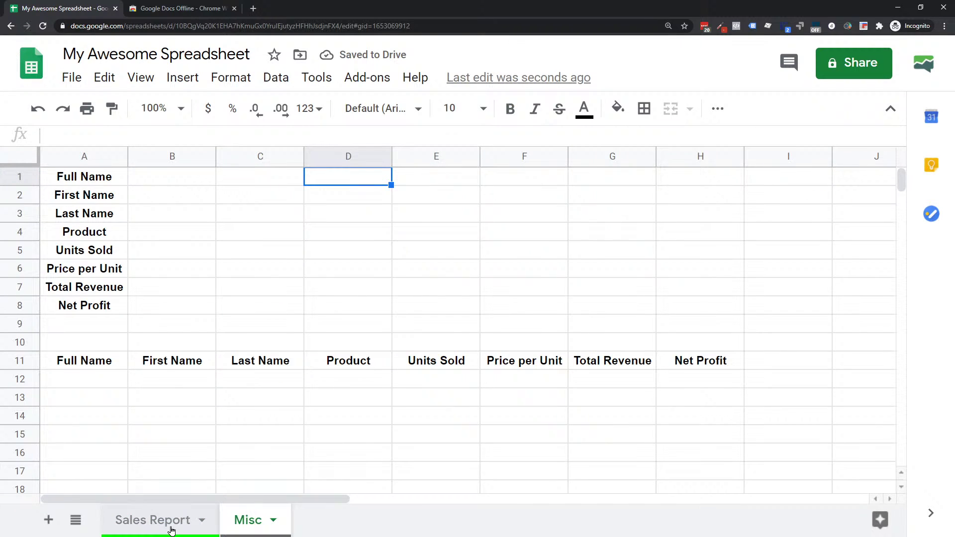
pyautogui.click(135, 521)
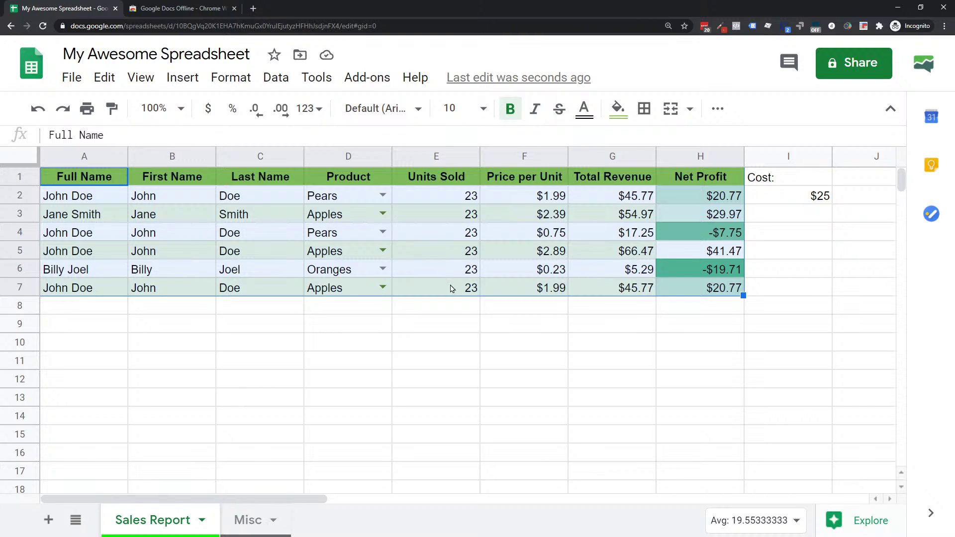
# Look over the Product choices in D3, the data rows below it and the Net Profit formulas in H2:H7.
pyautogui.click(382, 213)
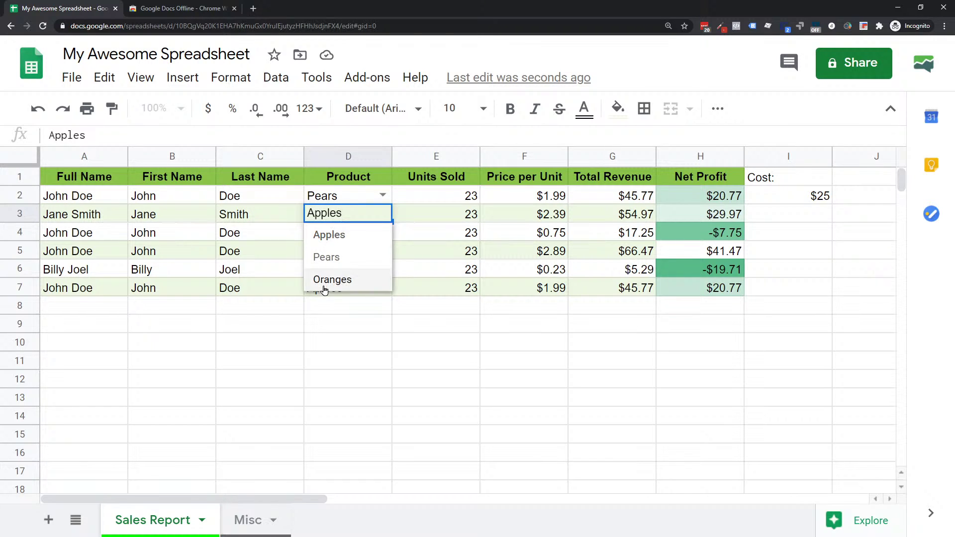
pyautogui.click(154, 254)
pyautogui.moveTo(82, 216); pyautogui.dragTo(409, 288)
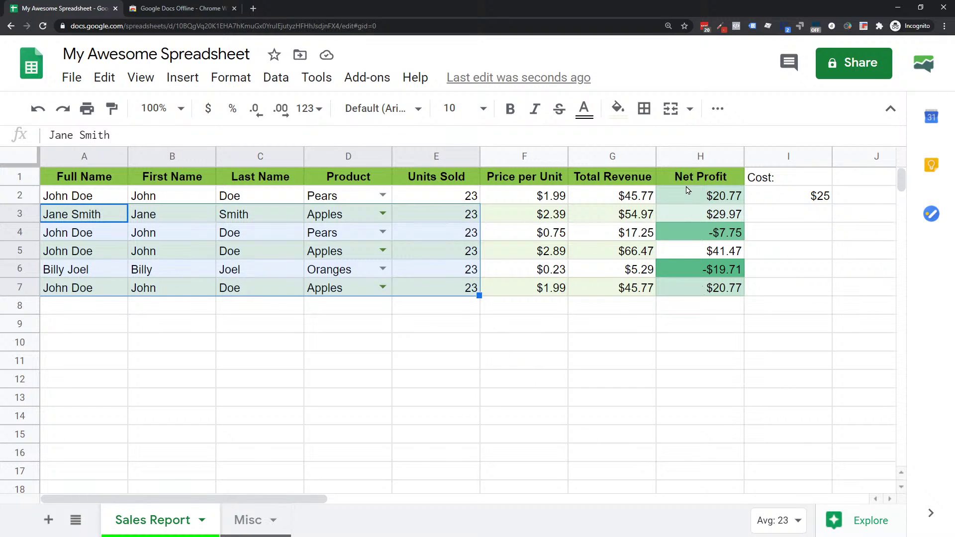
pyautogui.moveTo(686, 190); pyautogui.dragTo(692, 294)
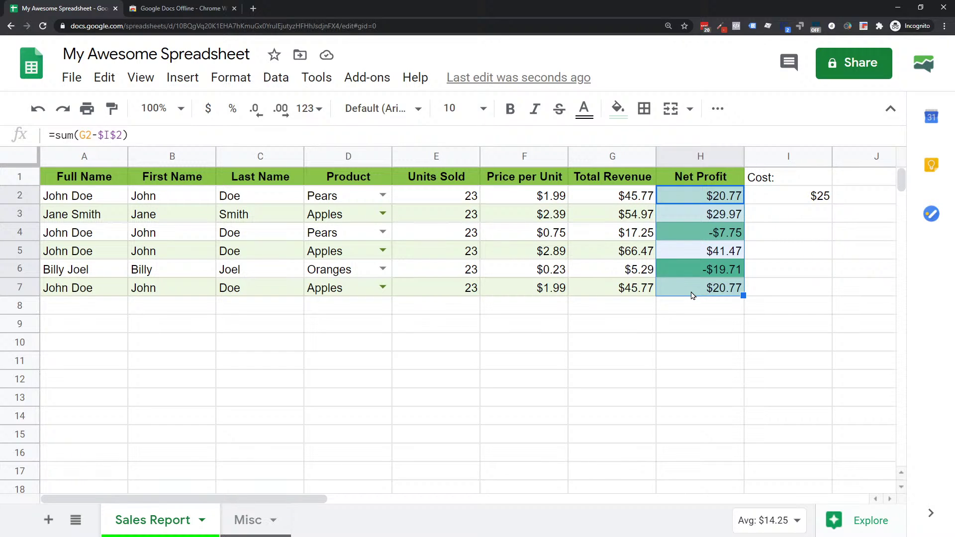
pyautogui.click(597, 235)
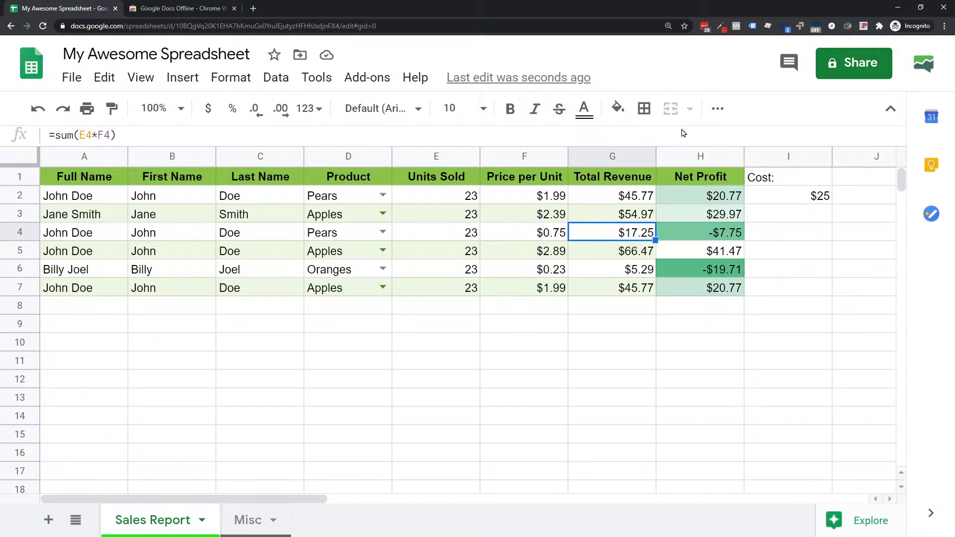
# Create a filter across the header row of the sales table, starting from the Full Name header in A1.
pyautogui.click(710, 118)
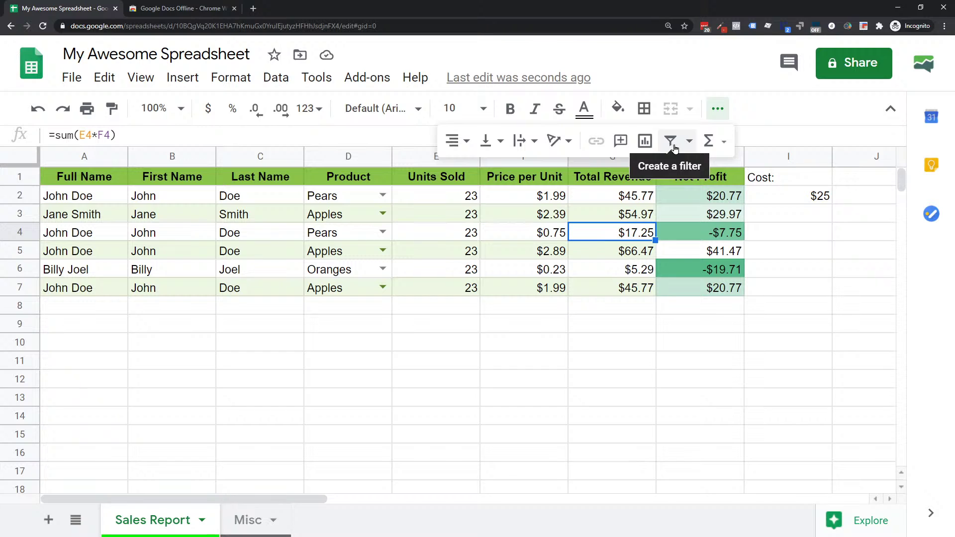
pyautogui.click(75, 178)
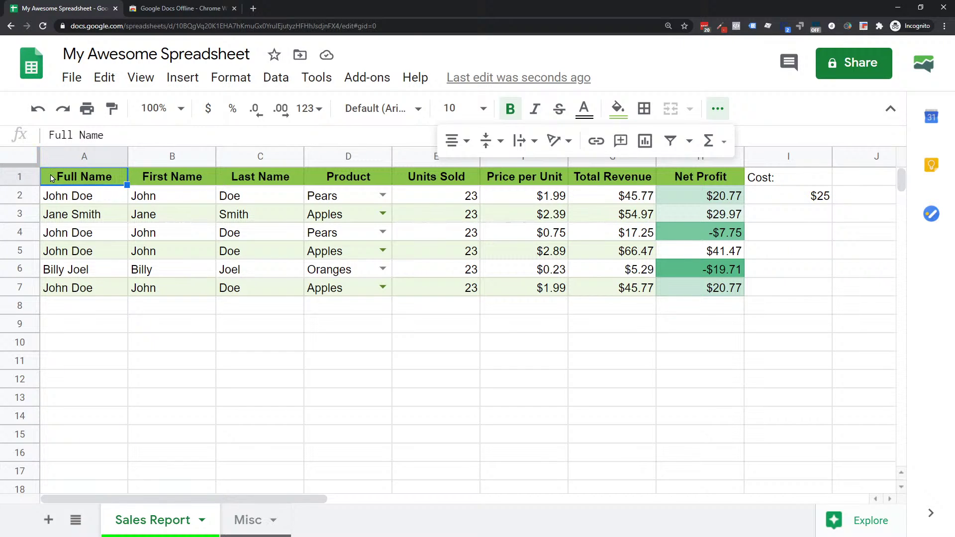
pyautogui.click(671, 142)
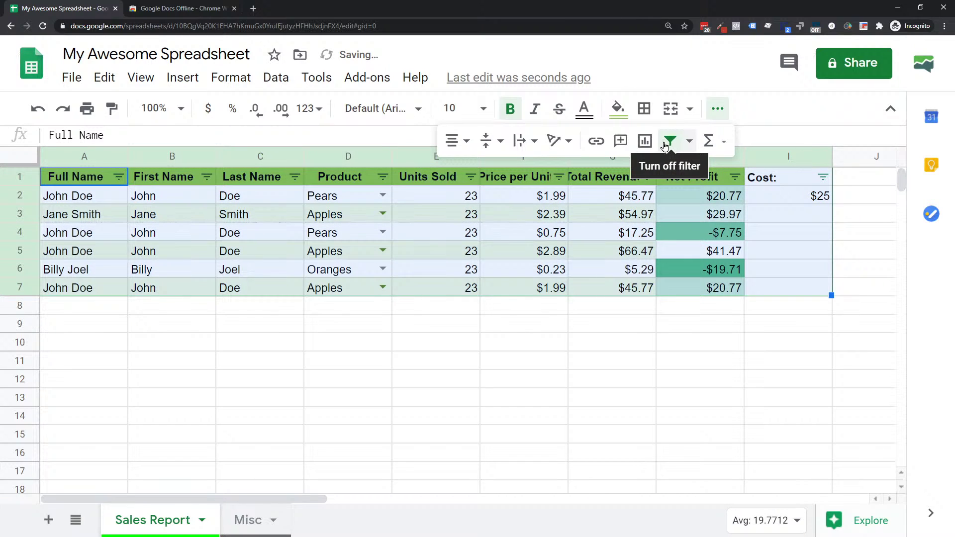
pyautogui.click(478, 348)
pyautogui.click(717, 108)
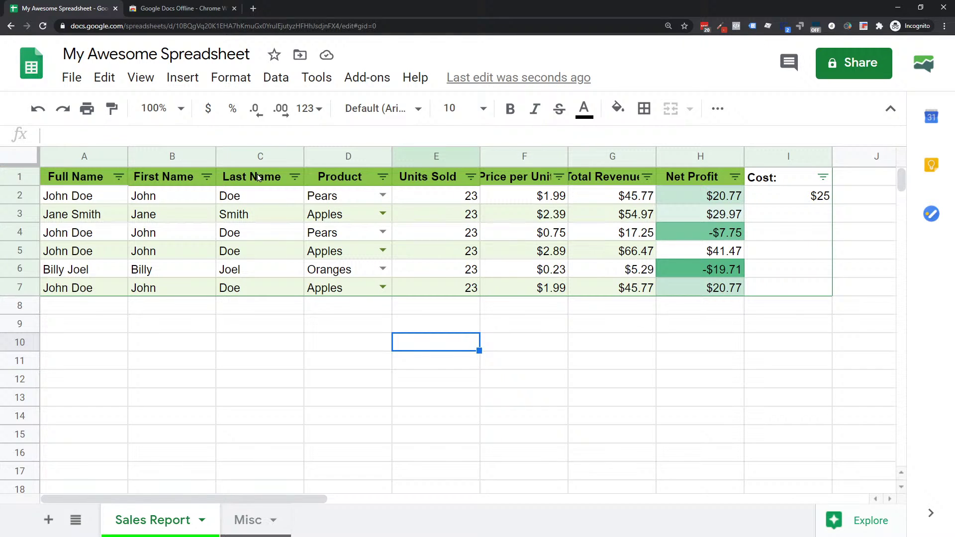
# Filter the Product column by values to show only Apples.
pyautogui.click(383, 177)
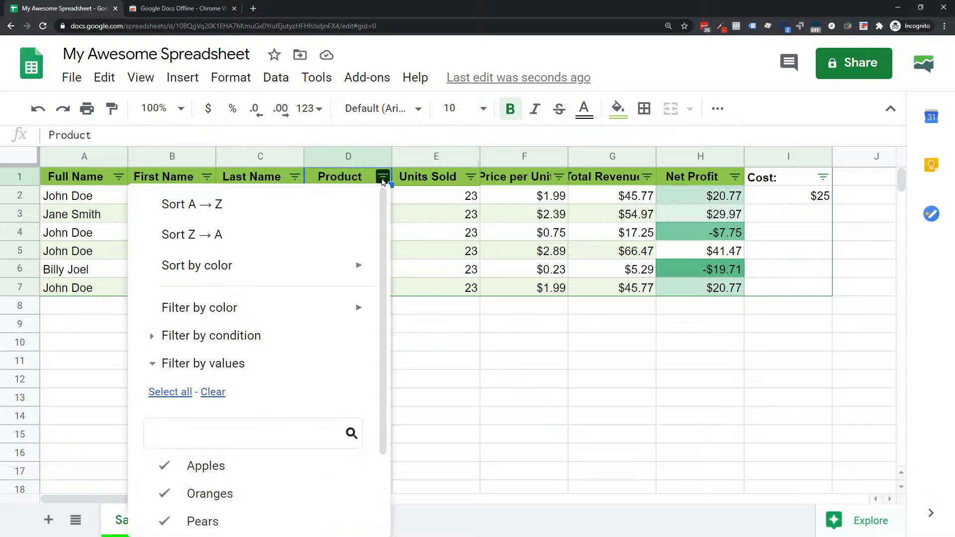
pyautogui.scroll(-2, 234, 379)
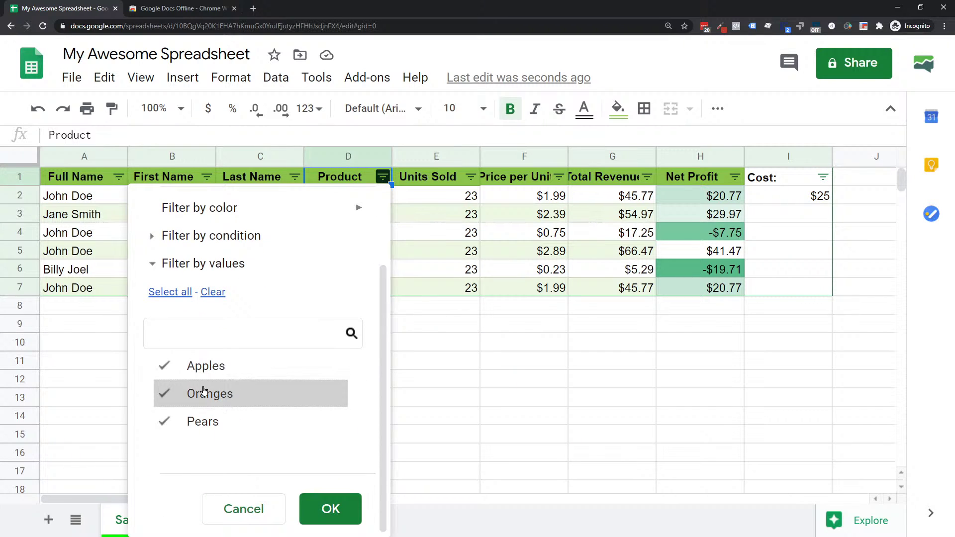
pyautogui.click(207, 298)
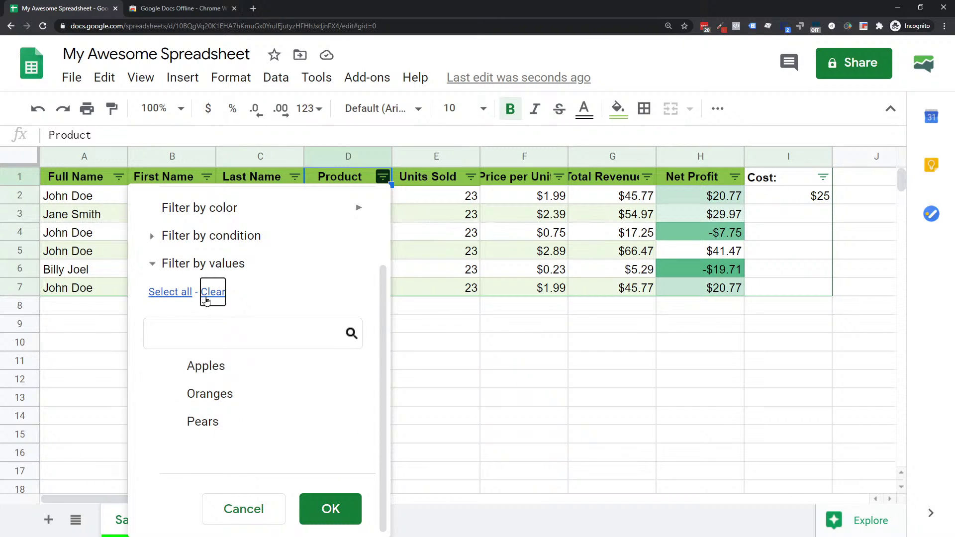
pyautogui.click(203, 367)
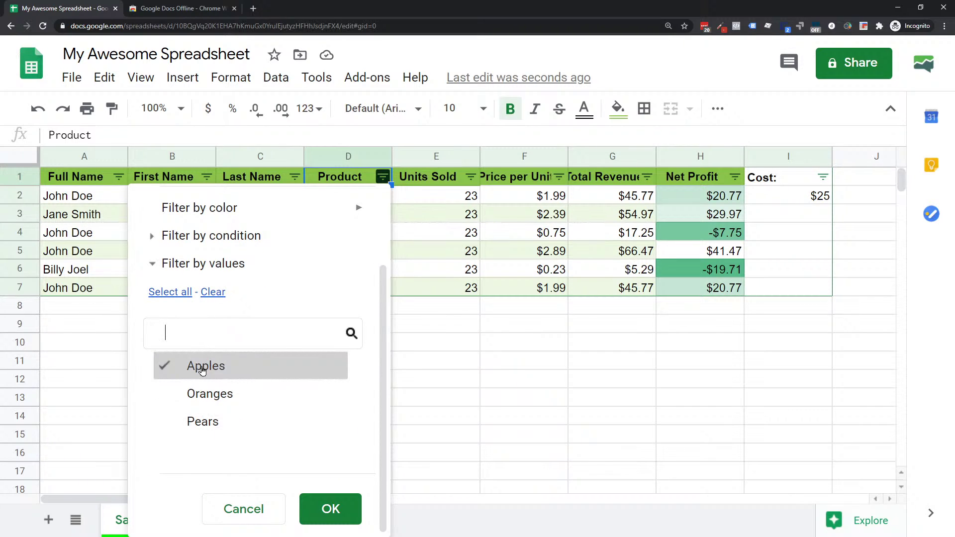
pyautogui.click(330, 509)
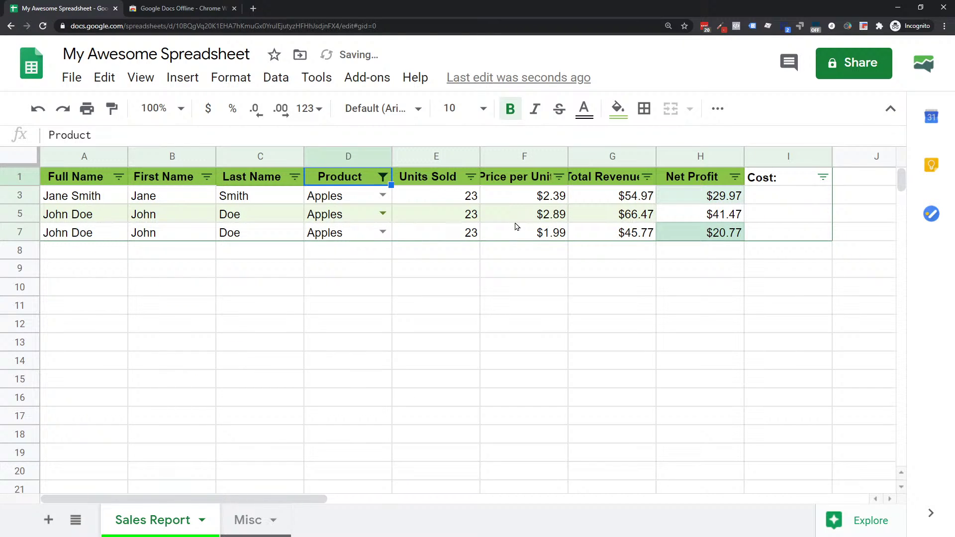
# Check the summary figures for the Apples rows' Price per Unit and Total Revenue, and switch the summary from average to sum.
pyautogui.moveTo(522, 196); pyautogui.dragTo(517, 232)
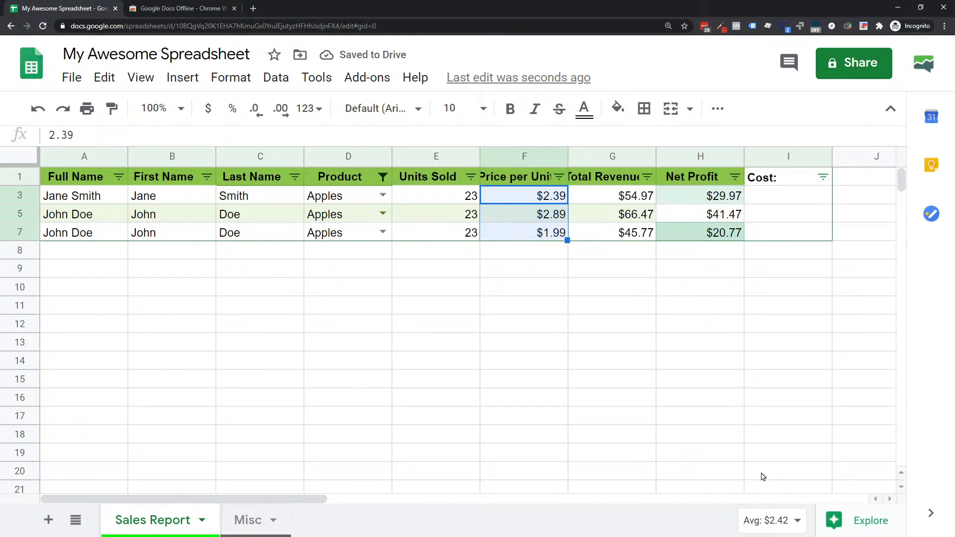
pyautogui.click(615, 196)
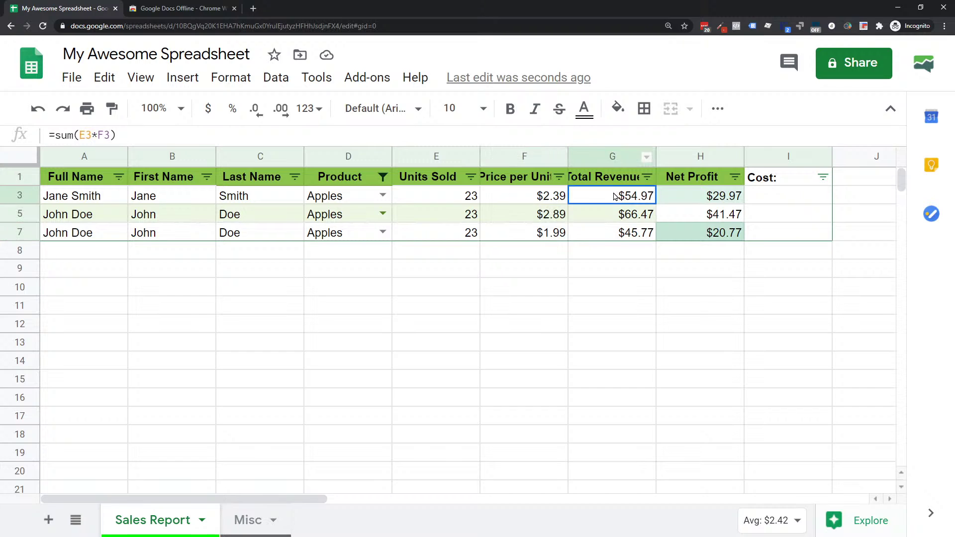
pyautogui.moveTo(615, 196); pyautogui.dragTo(619, 233)
pyautogui.click(772, 520)
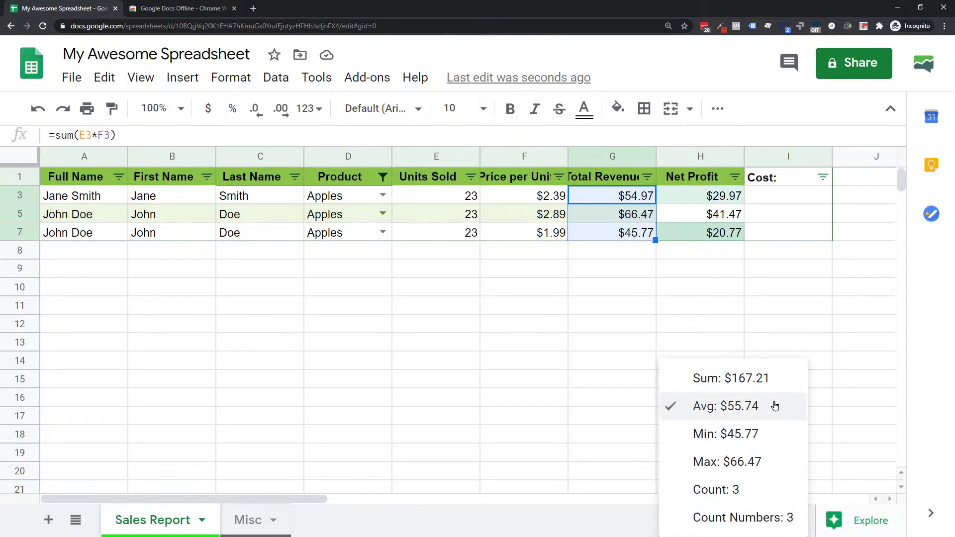
pyautogui.click(749, 384)
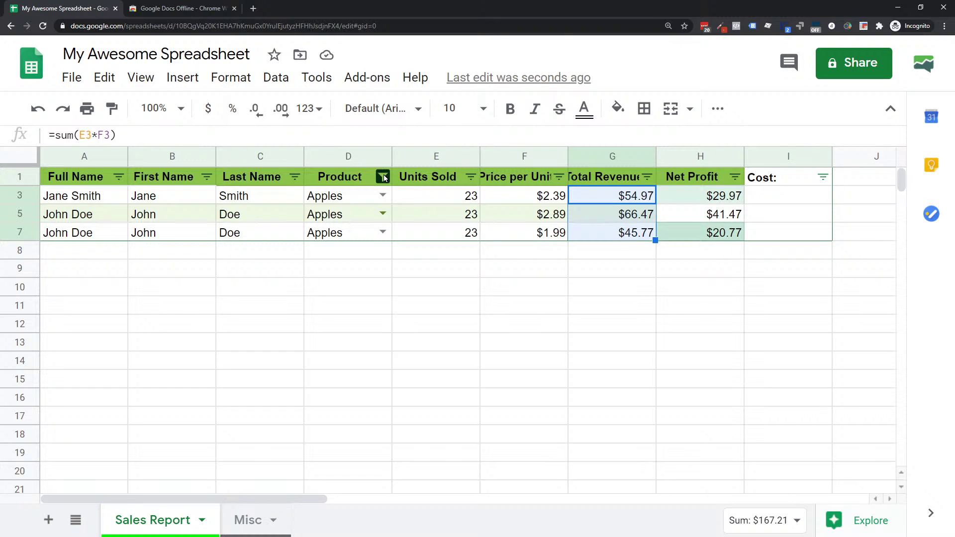
# Turn off the sales table filter and create a filter on the selected Total Revenue cells G3:G7.
pyautogui.click(717, 109)
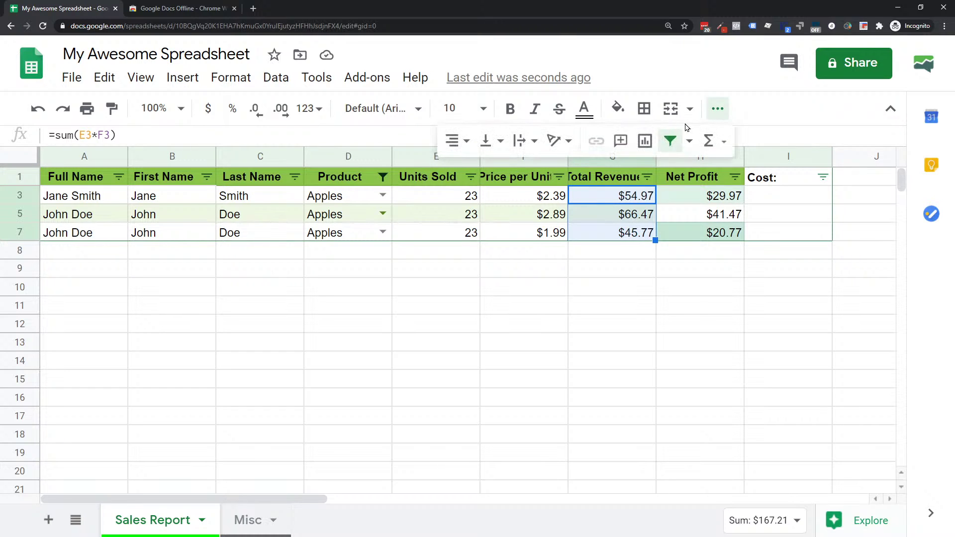
pyautogui.click(670, 142)
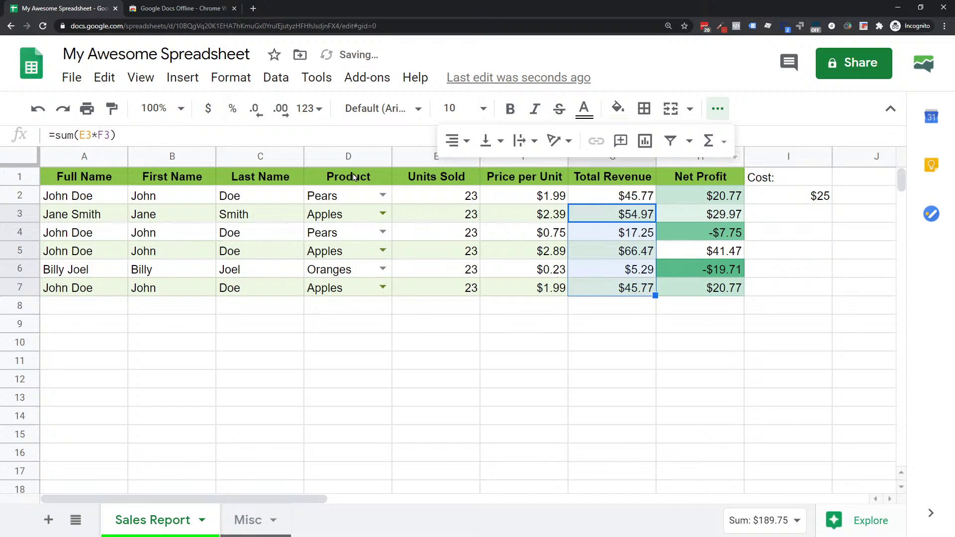
pyautogui.click(669, 140)
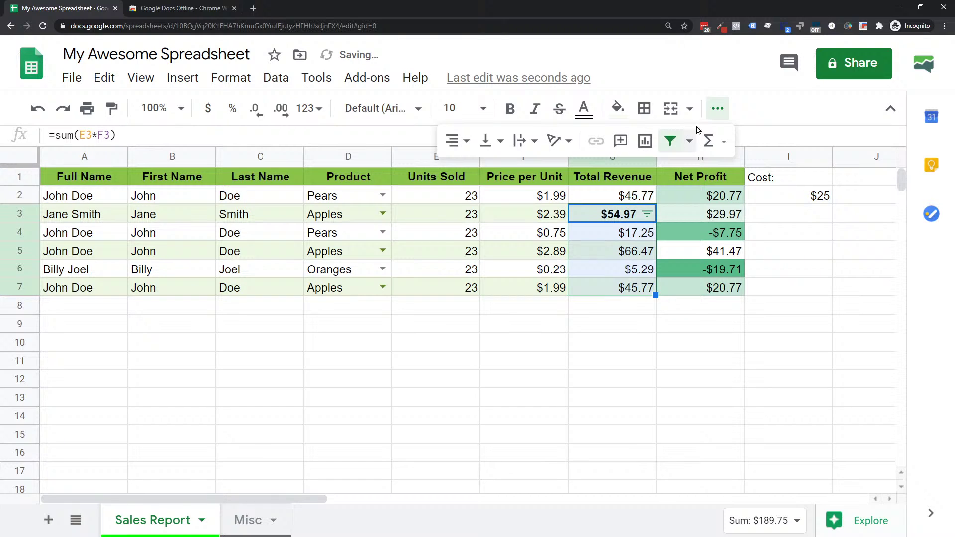
# Check the values offered by the Total Revenue filter in G3, cancel without changes, and turn that filter off.
pyautogui.click(719, 110)
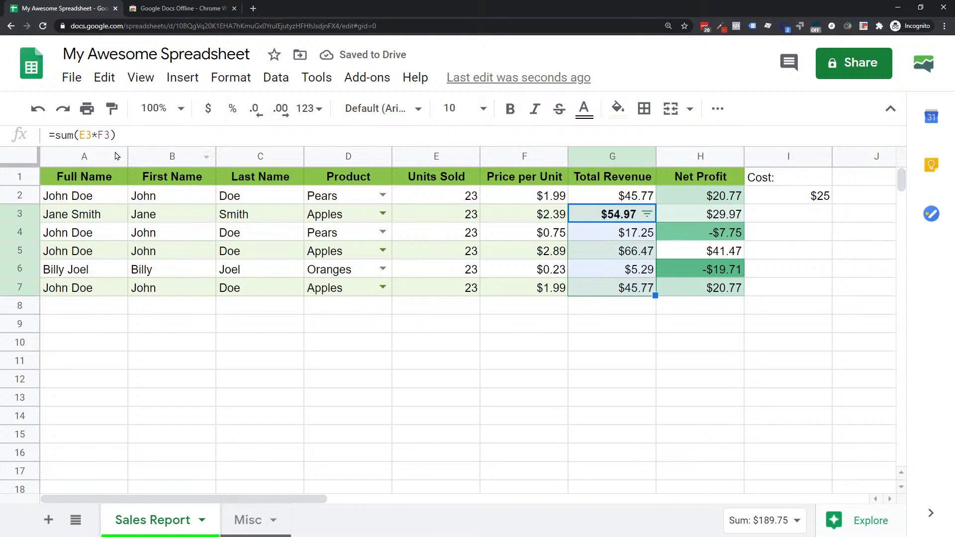
pyautogui.click(649, 216)
pyautogui.scroll(-3, 472, 480)
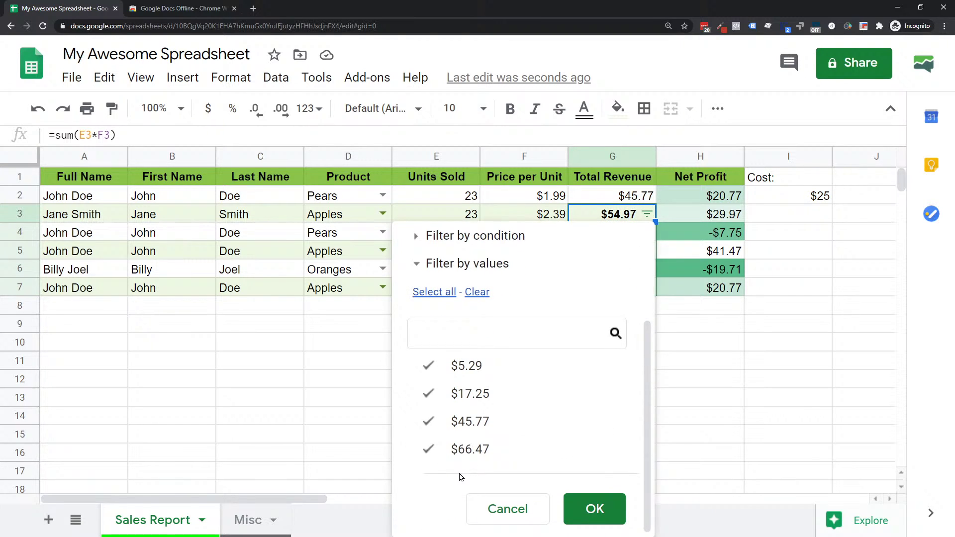
pyautogui.click(507, 509)
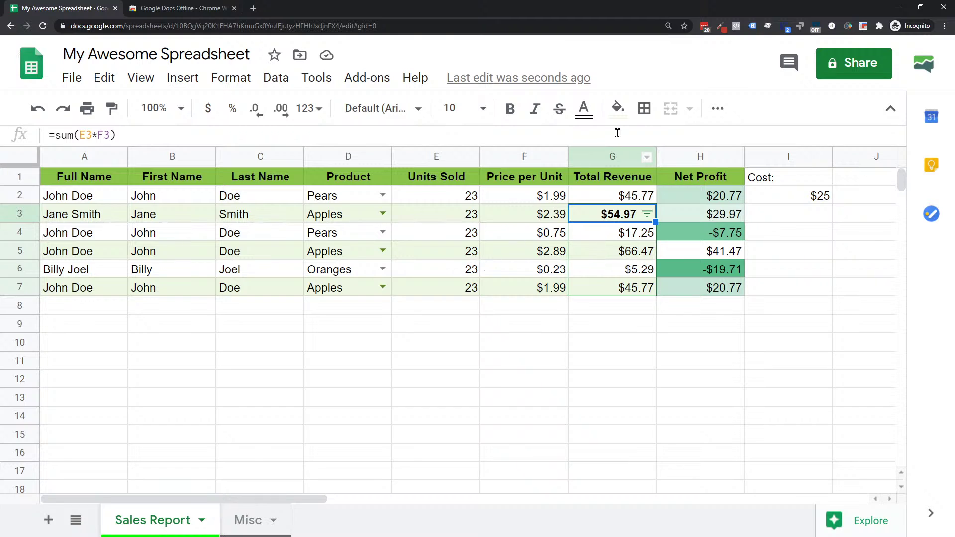
pyautogui.click(717, 108)
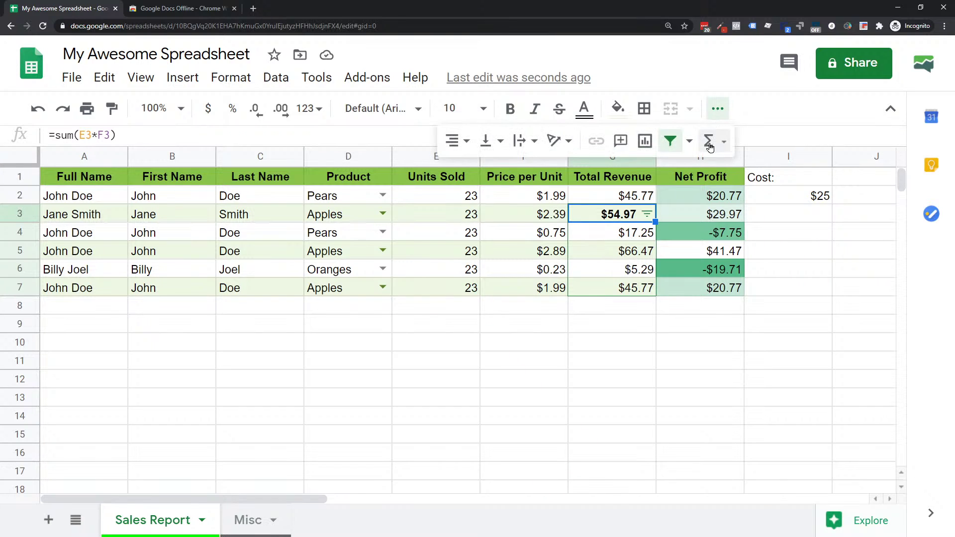
pyautogui.click(670, 140)
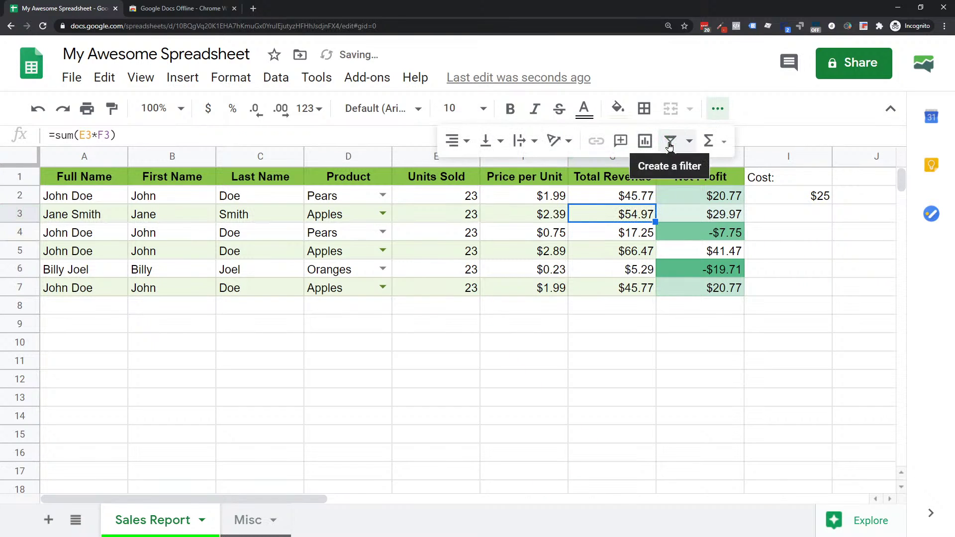
# Create a filter across the header row of the sales table again, starting from the Full Name header in A1.
pyautogui.click(58, 182)
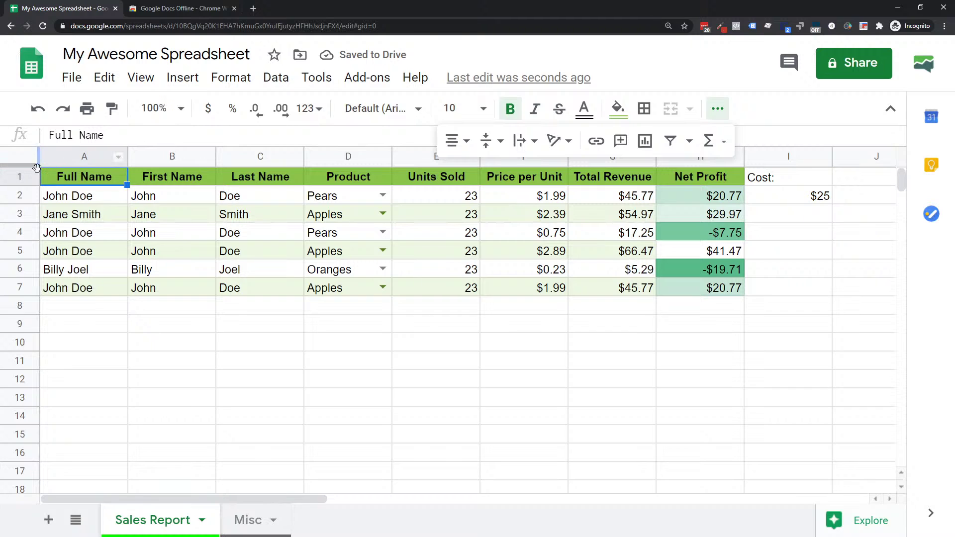
pyautogui.moveTo(98, 183); pyautogui.dragTo(637, 314)
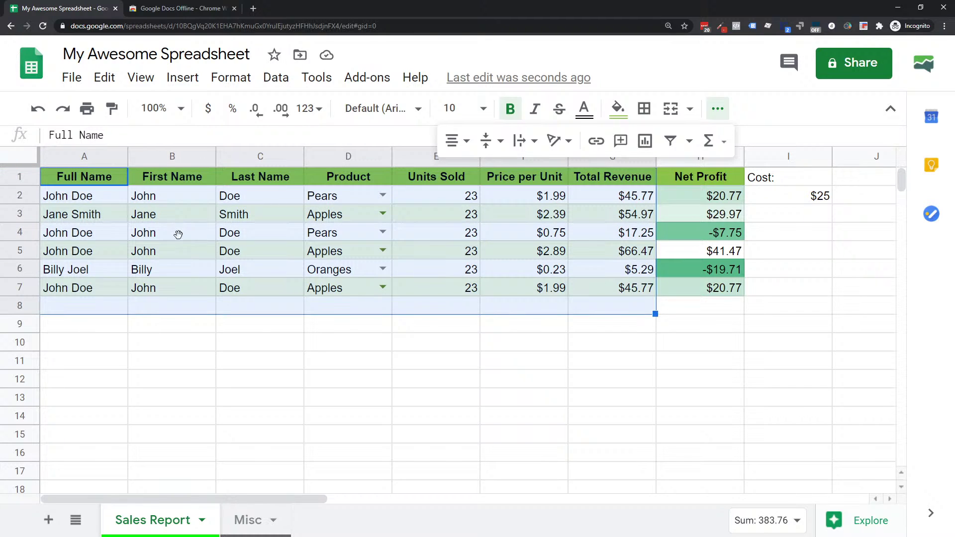
pyautogui.click(172, 251)
pyautogui.click(87, 180)
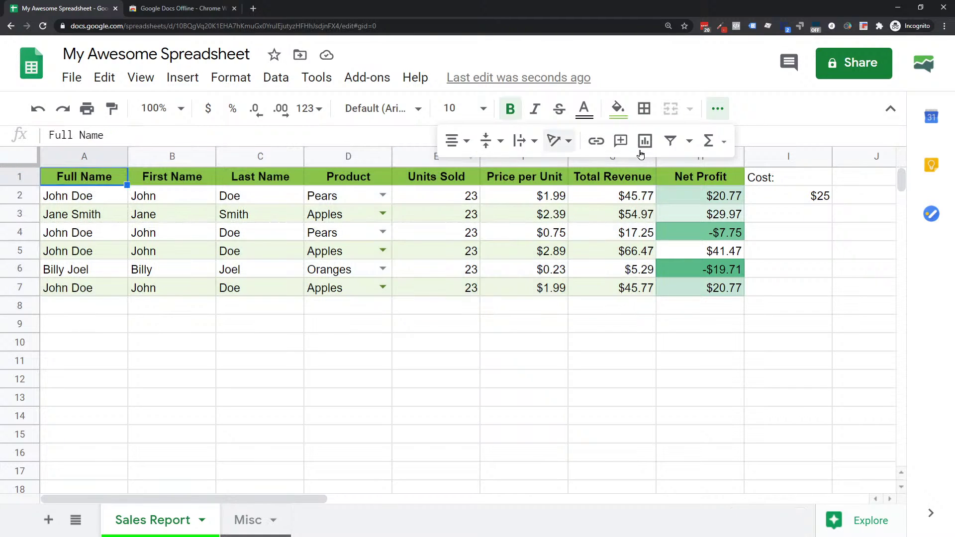
pyautogui.click(671, 142)
pyautogui.click(224, 199)
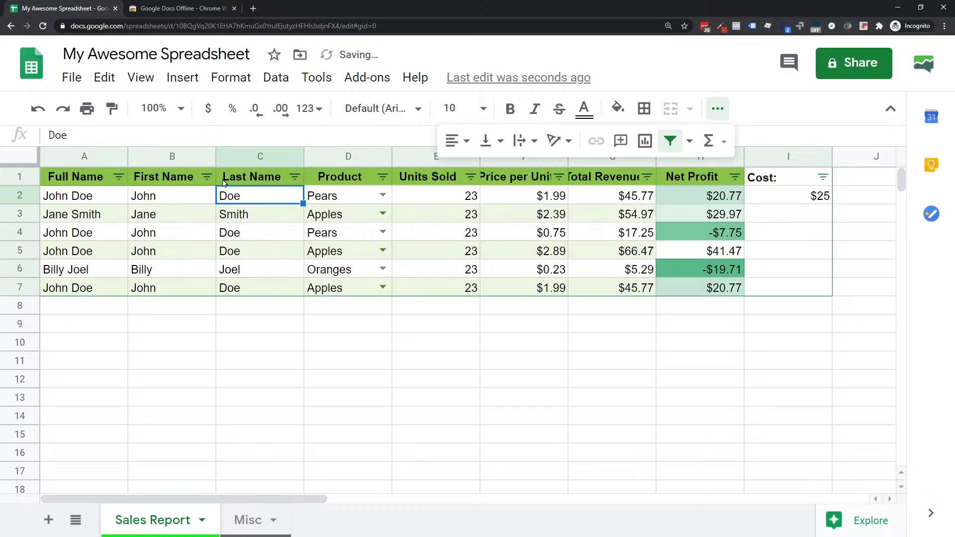
pyautogui.click(718, 111)
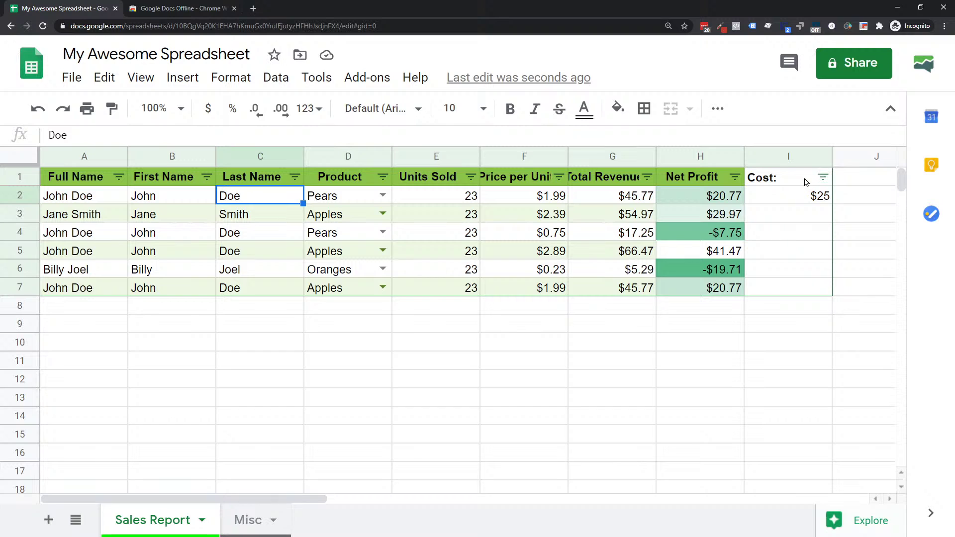
# Review the Product column's list of filter values and dismiss it without changing the filter.
pyautogui.click(383, 177)
pyautogui.scroll(-2, 258, 457)
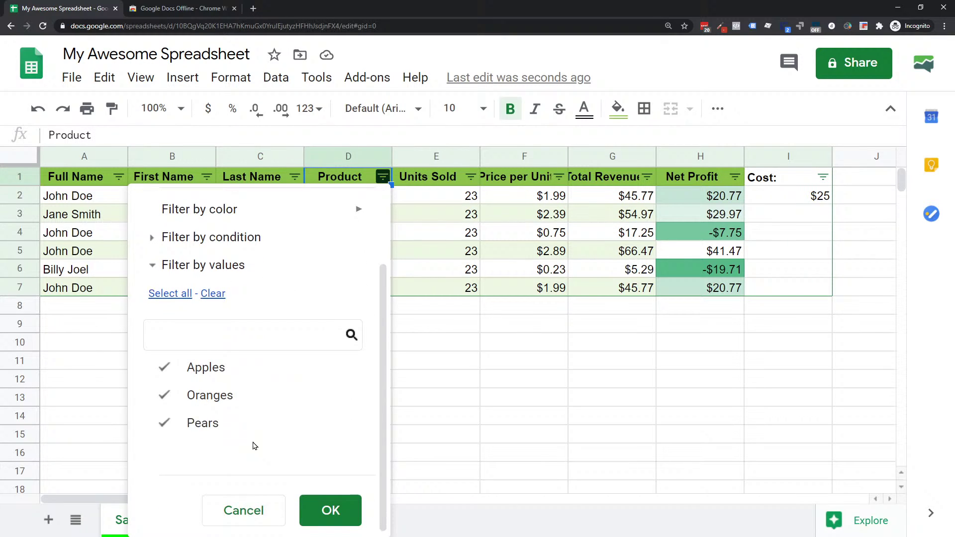
pyautogui.click(473, 405)
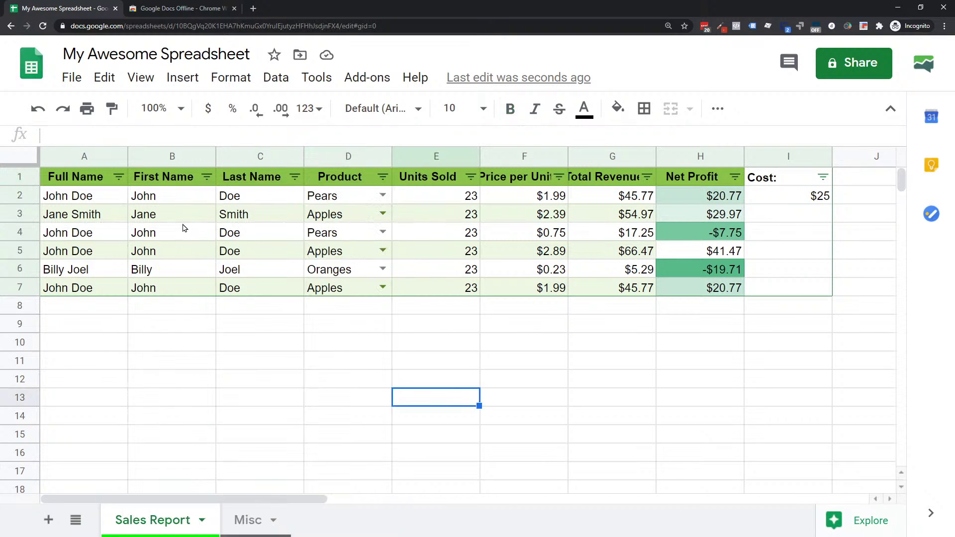
# Sort the sales table by Last Name from Z to A, and re-sort it from A to Z, checking the order of the names.
pyautogui.click(294, 177)
pyautogui.click(105, 237)
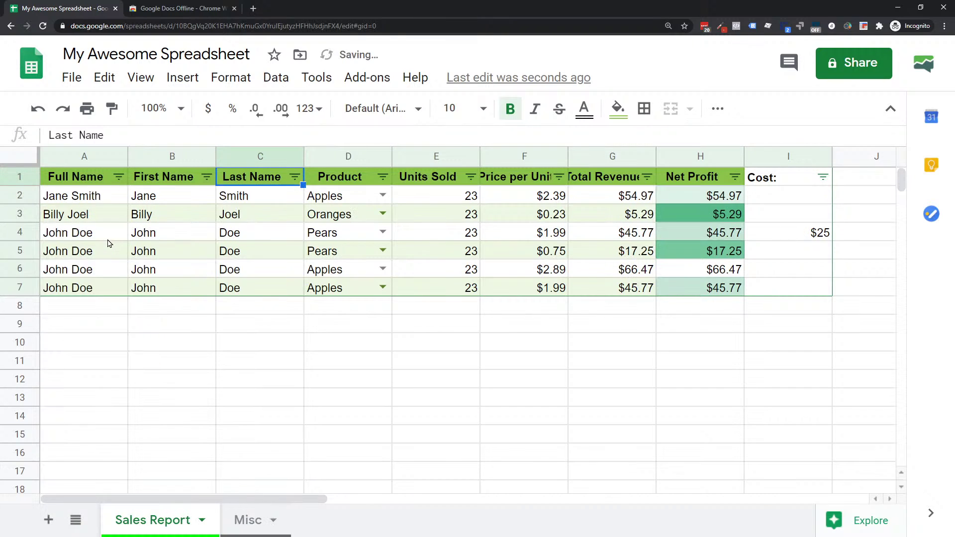
pyautogui.moveTo(243, 204); pyautogui.dragTo(251, 289)
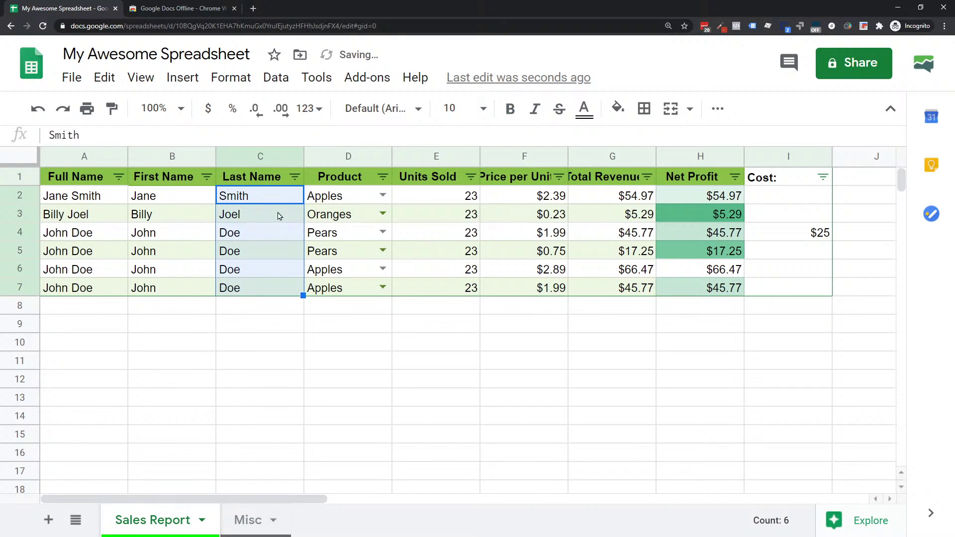
pyautogui.click(294, 177)
pyautogui.click(106, 204)
pyautogui.moveTo(245, 198); pyautogui.dragTo(247, 291)
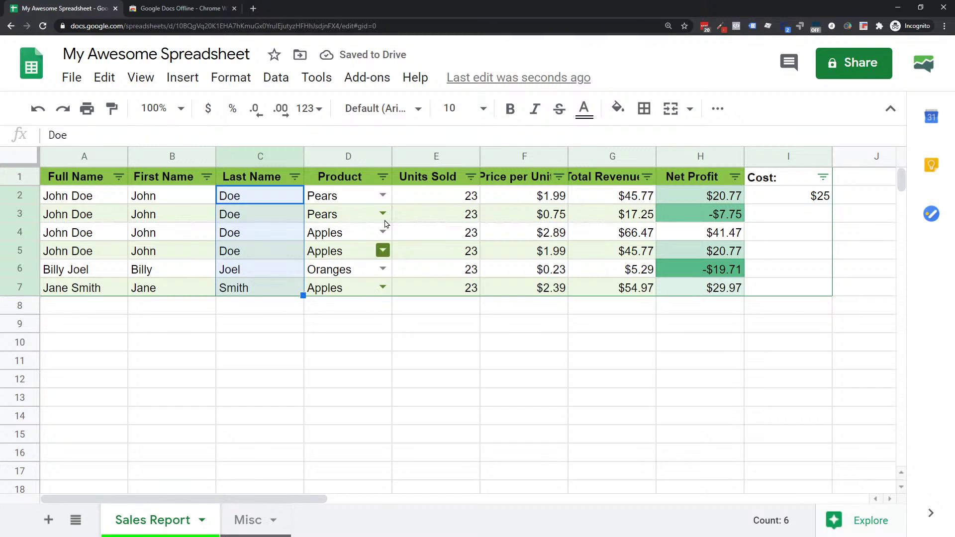
# Sort the sales table by Product from Z to A, and re-sort it from A to Z, checking the order of the products.
pyautogui.click(387, 179)
pyautogui.click(234, 226)
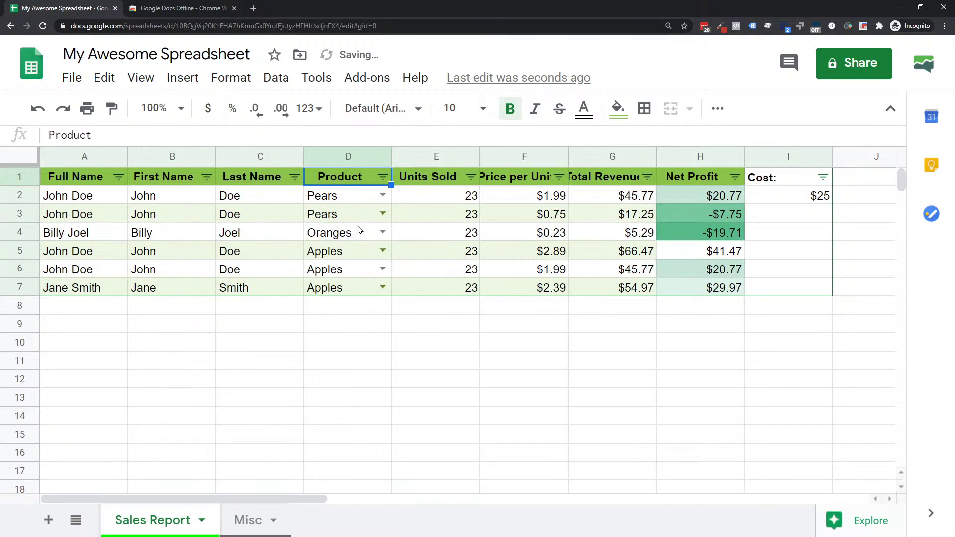
pyautogui.moveTo(335, 194); pyautogui.dragTo(343, 289)
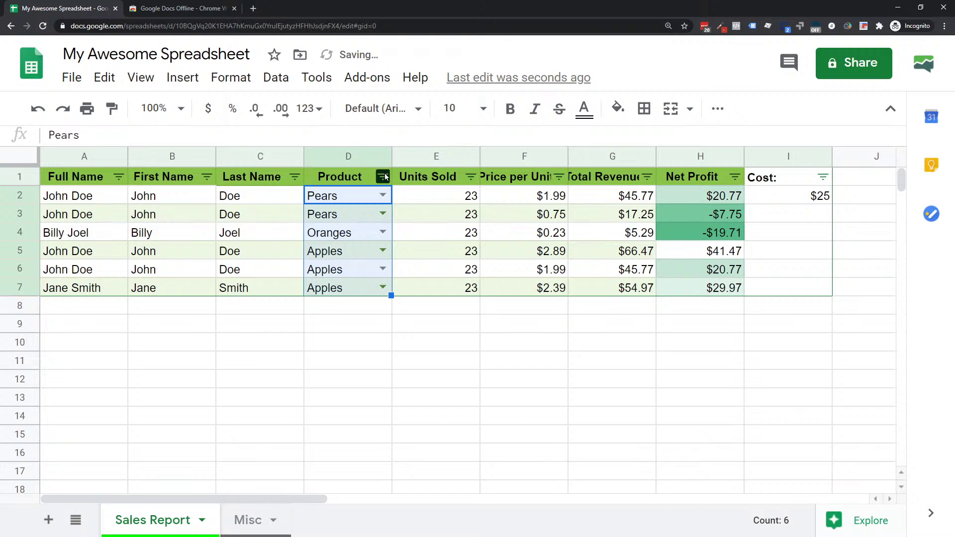
pyautogui.click(382, 177)
pyautogui.click(207, 208)
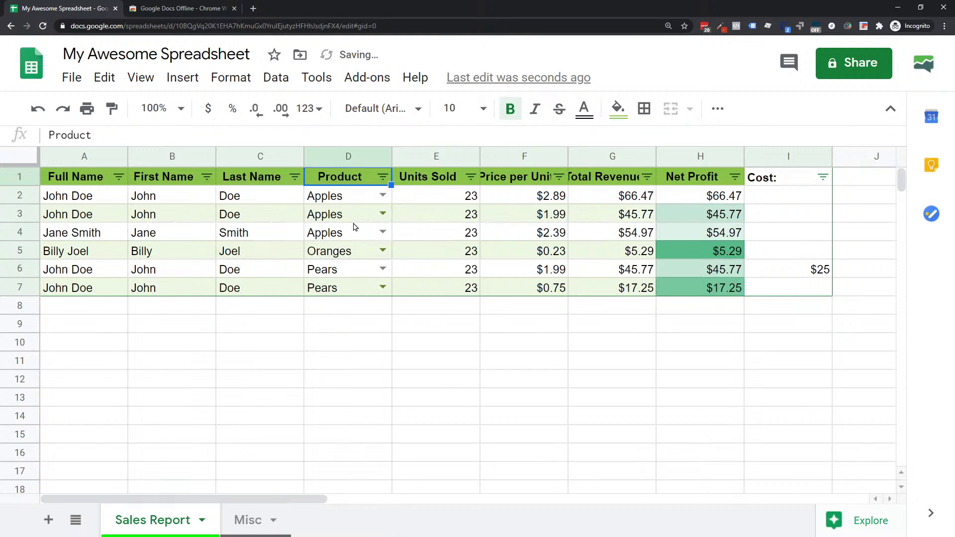
pyautogui.moveTo(341, 200); pyautogui.dragTo(374, 288)
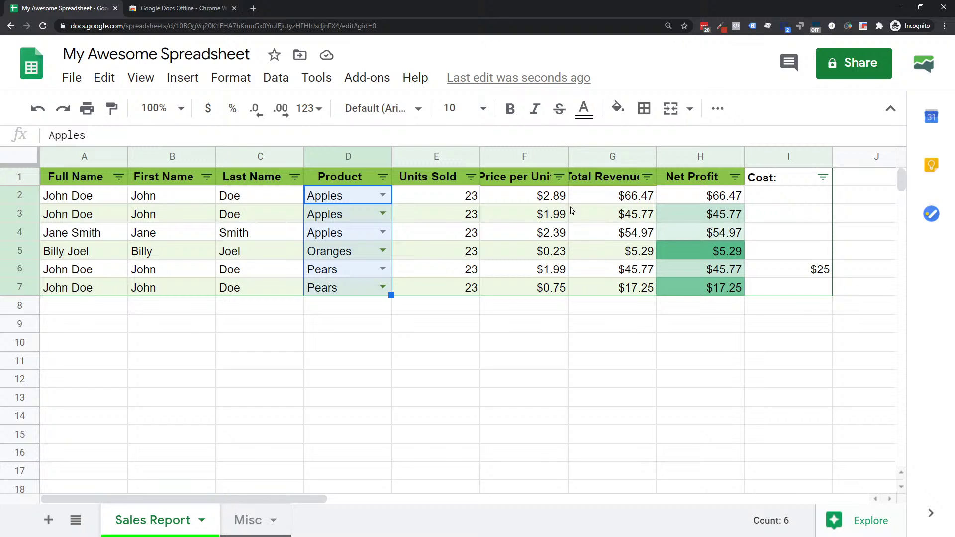
# Examine the formulas behind the Total Revenue cell G2 and the First Name cell B2 without editing them.
pyautogui.click(552, 202)
pyautogui.click(589, 201)
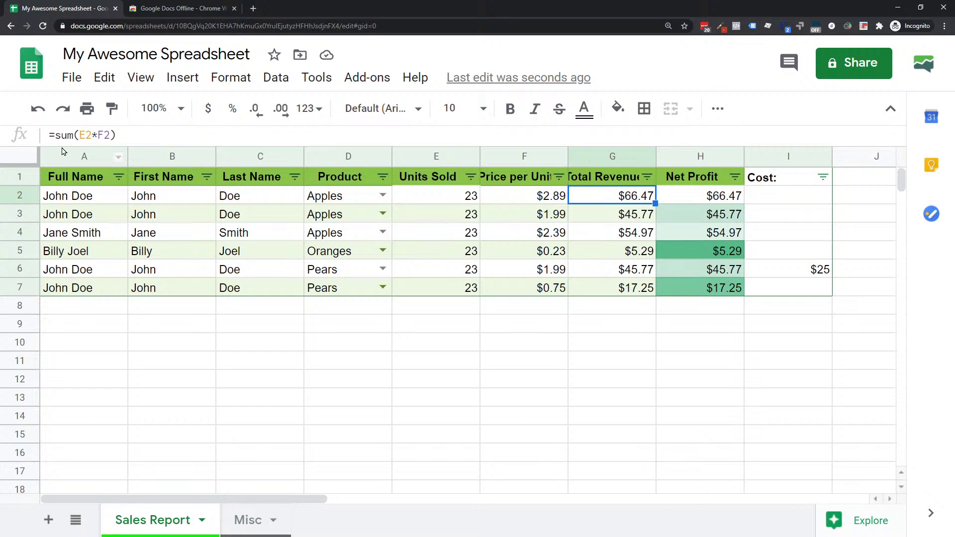
pyautogui.doubleClick(73, 135)
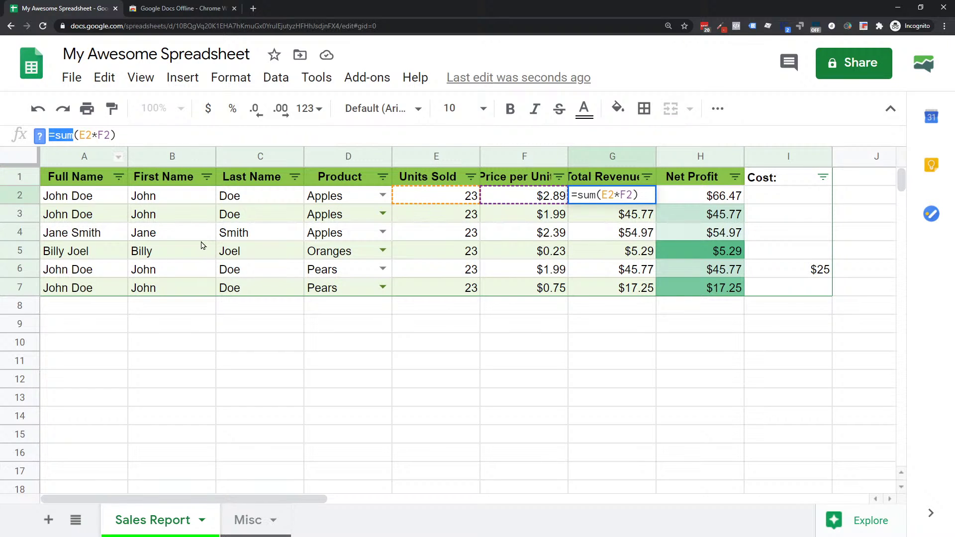
pyautogui.click(164, 205)
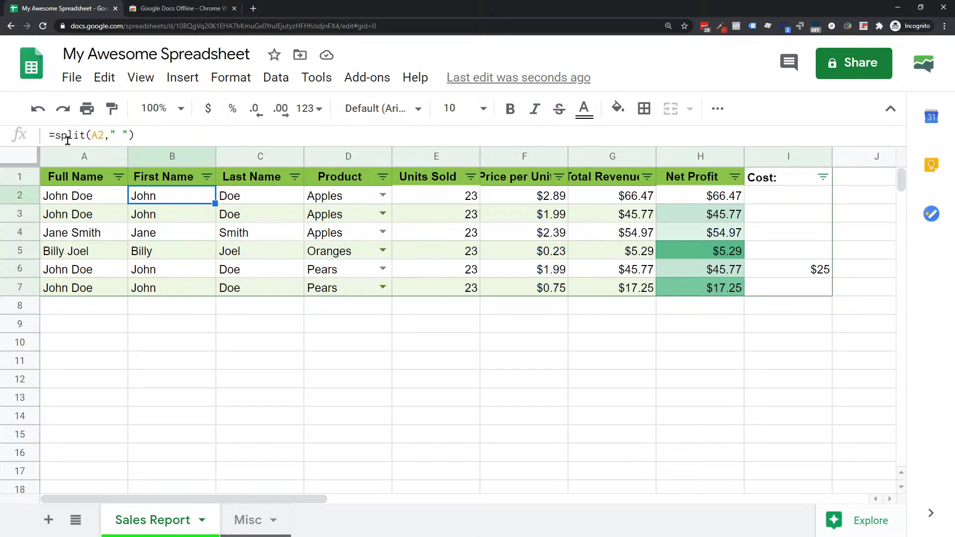
pyautogui.moveTo(55, 135); pyautogui.dragTo(134, 142)
pyautogui.click(154, 137)
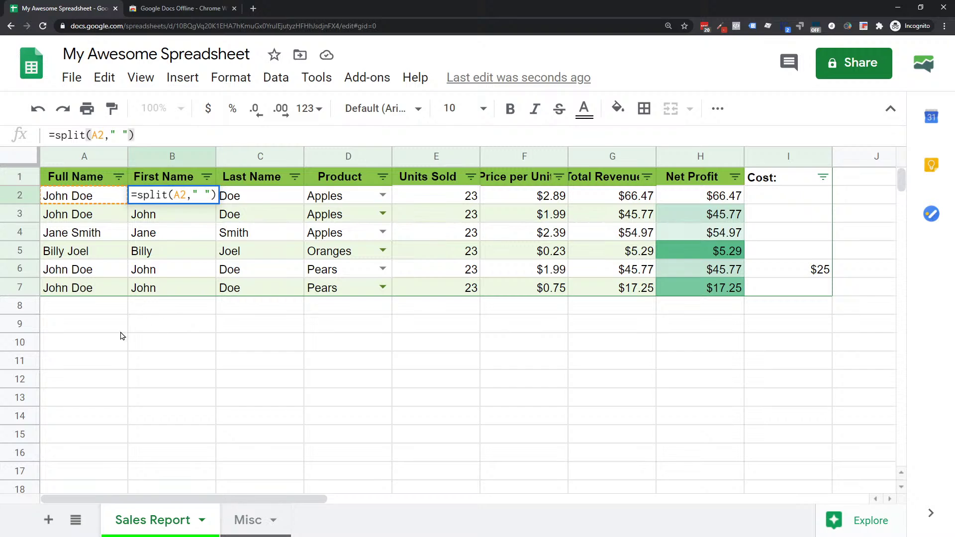
# Start a formula in cell A9 with the VLOOKUP function, leaving its arguments empty.
pyautogui.click(91, 330)
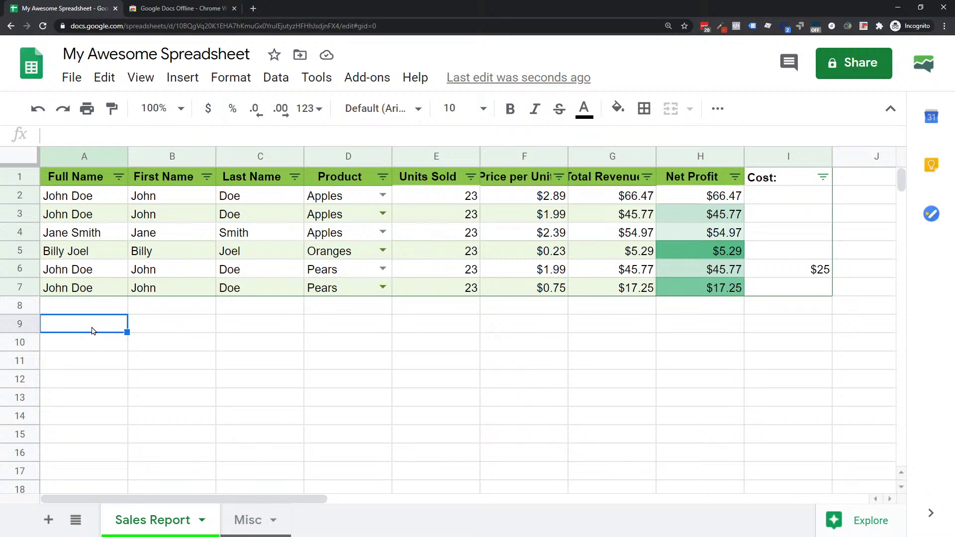
pyautogui.click(92, 136)
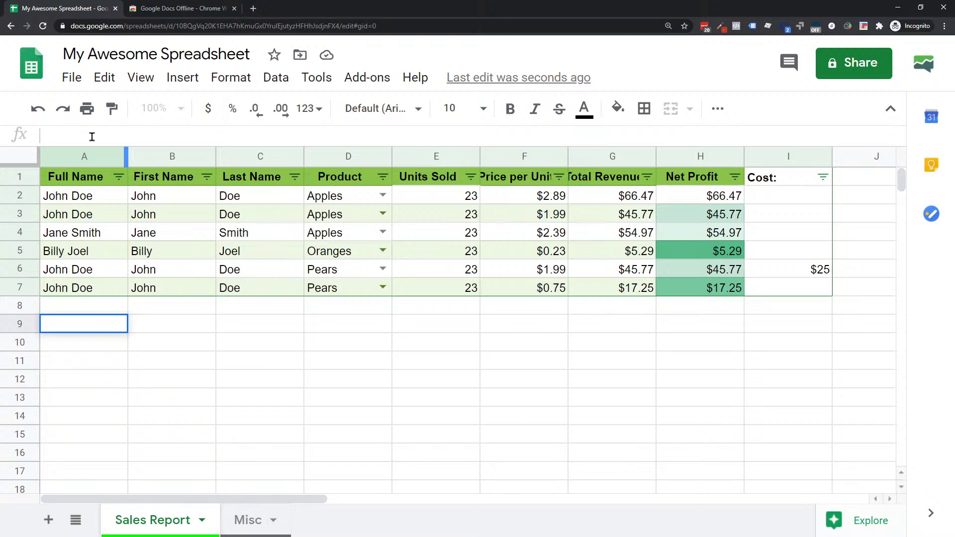
pyautogui.write('=')
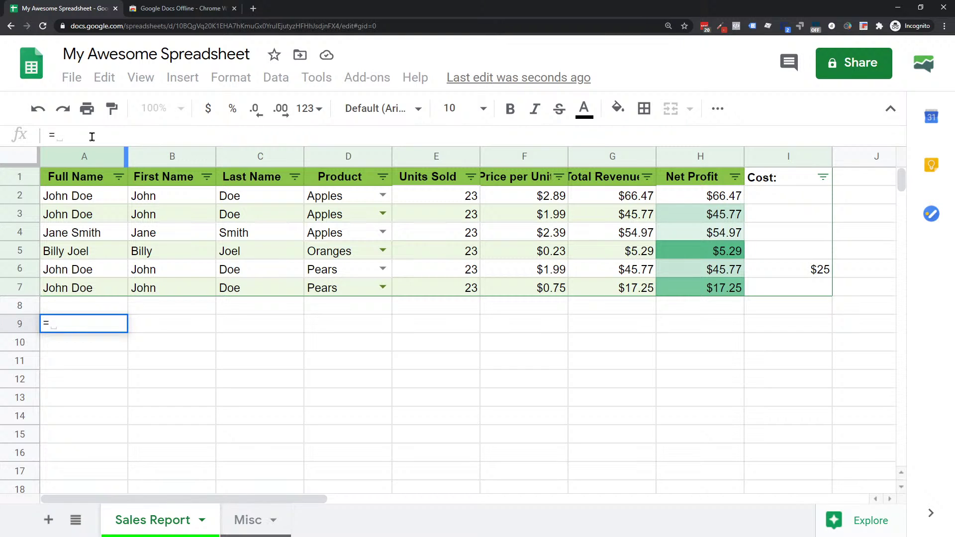
pyautogui.write('vl')
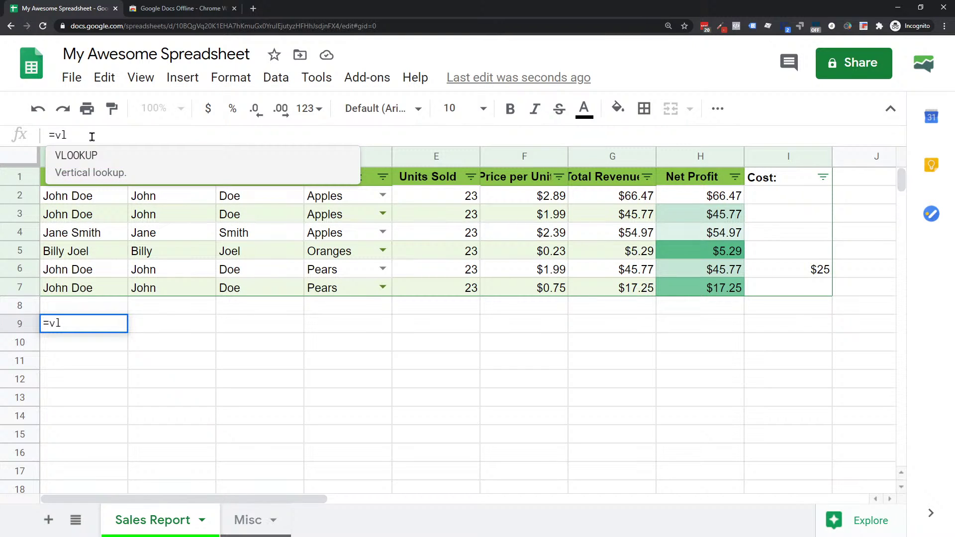
pyautogui.write('ookup')
pyautogui.click(87, 176)
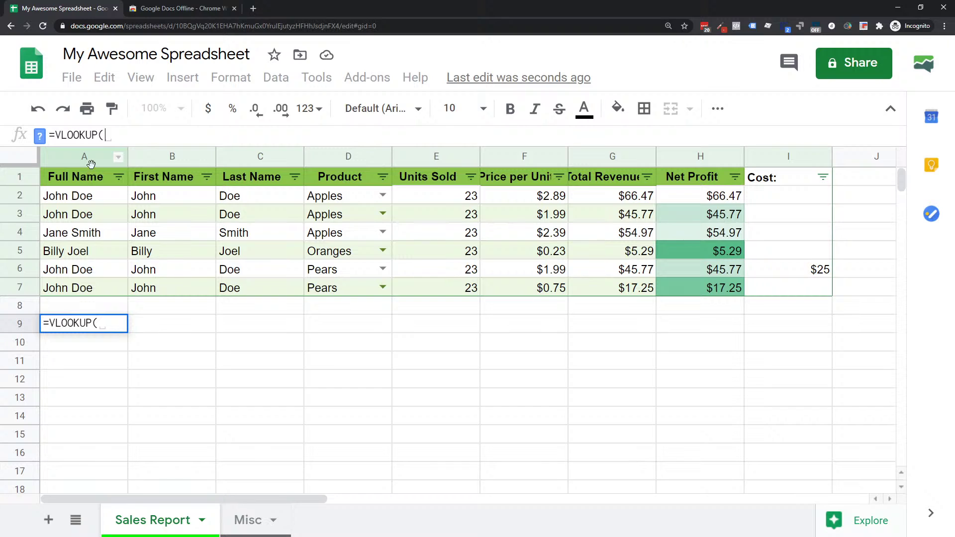
# Show the VLOOKUP argument help and read its full help article, including the syntax, notes, related functions and examples.
pyautogui.click(106, 138)
pyautogui.click(40, 137)
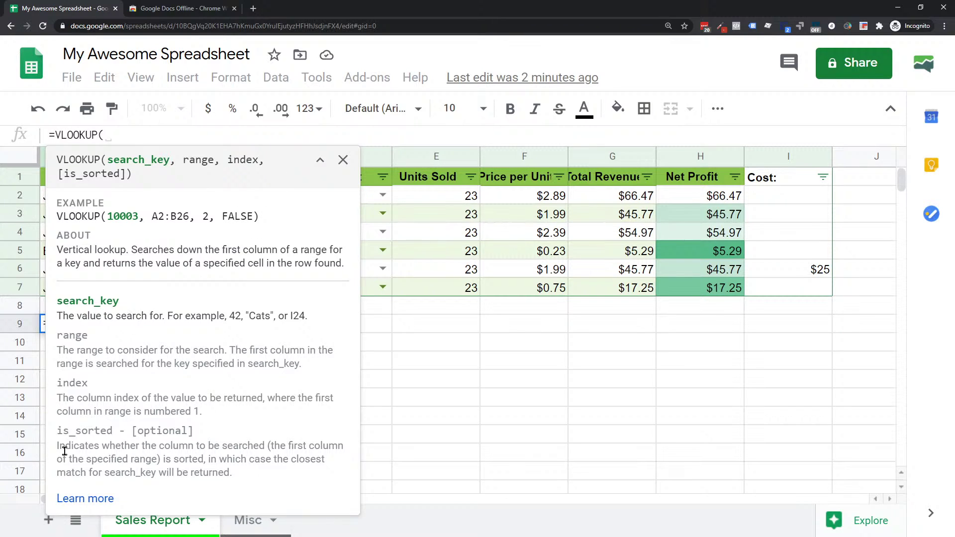
pyautogui.click(75, 499)
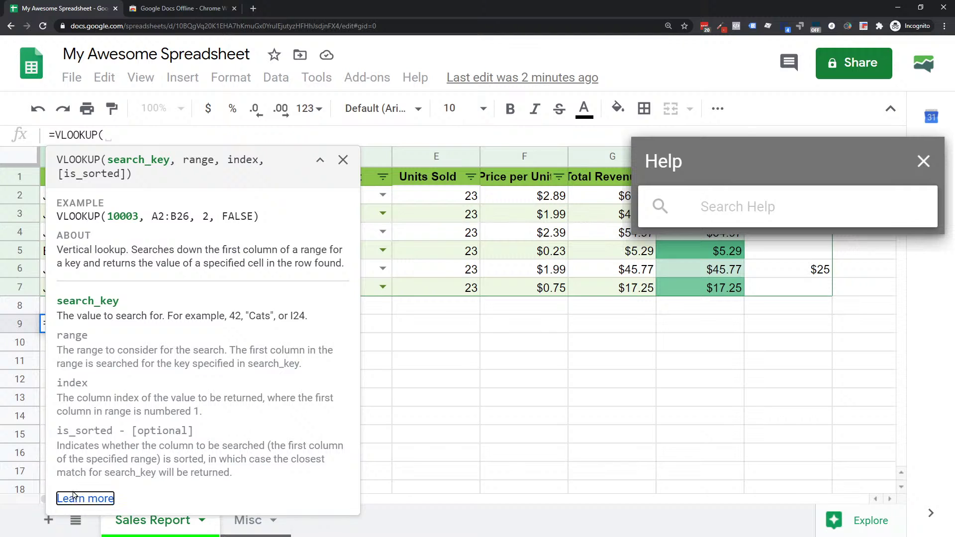
pyautogui.scroll(-4, 751, 311)
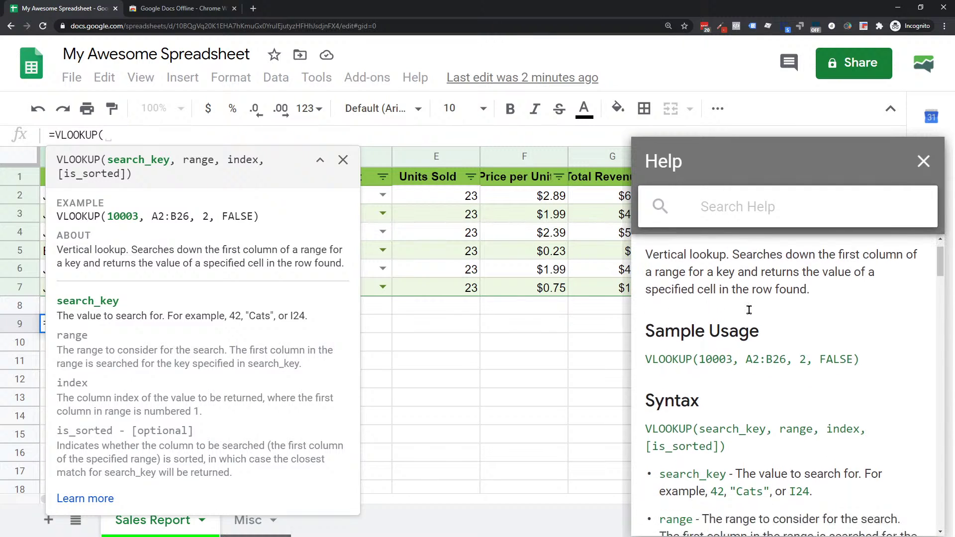
pyautogui.scroll(-7, 748, 311)
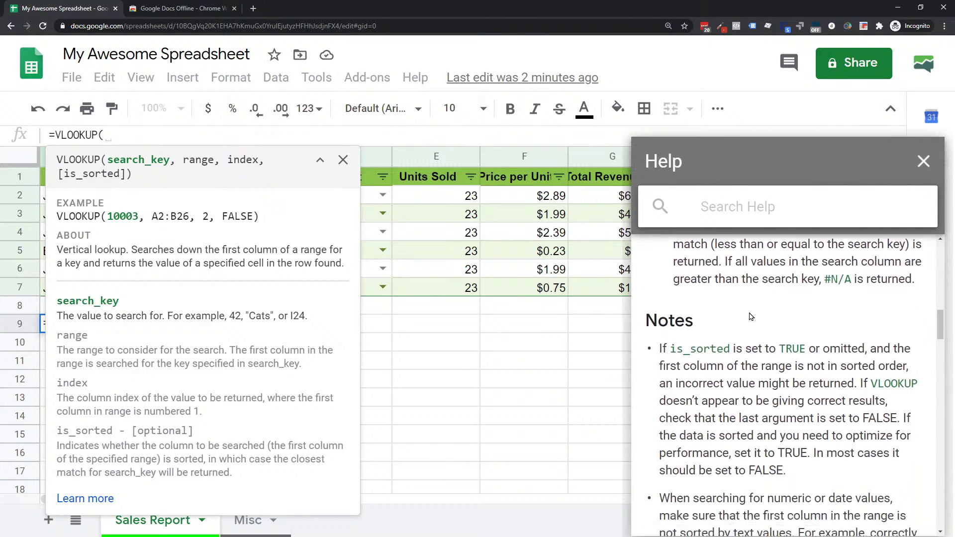
pyautogui.scroll(-8, 750, 316)
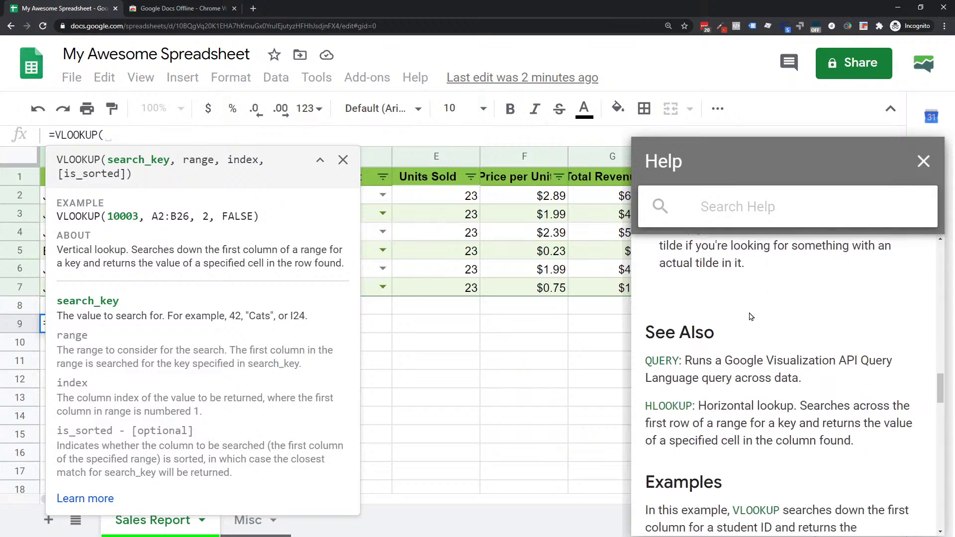
pyautogui.scroll(-4, 750, 316)
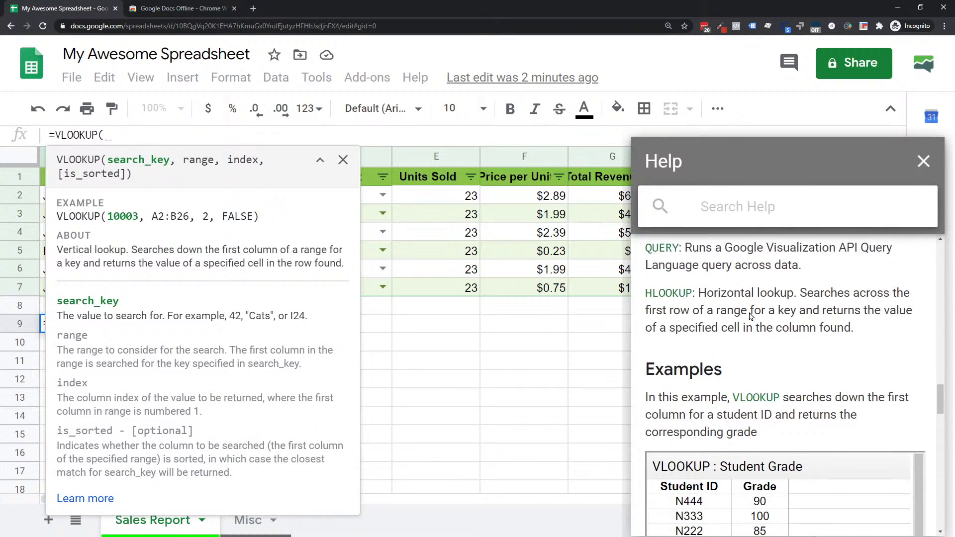
pyautogui.scroll(-4, 748, 312)
pyautogui.scroll(9, 670, 398)
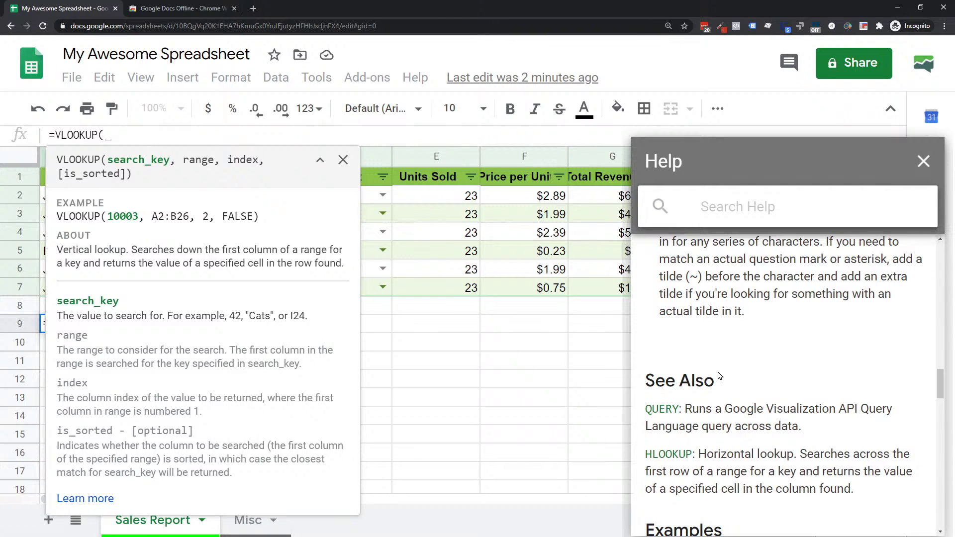
# Examine the Student Grade and Income Tax Rate examples in the VLOOKUP help article.
pyautogui.scroll(-5, 718, 376)
pyautogui.scroll(-7, 719, 376)
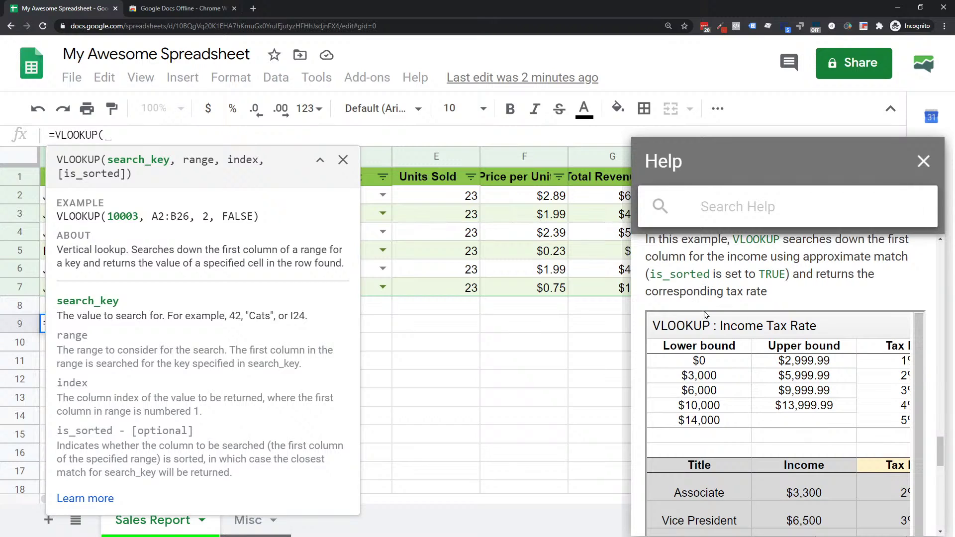
pyautogui.scroll(4, 706, 316)
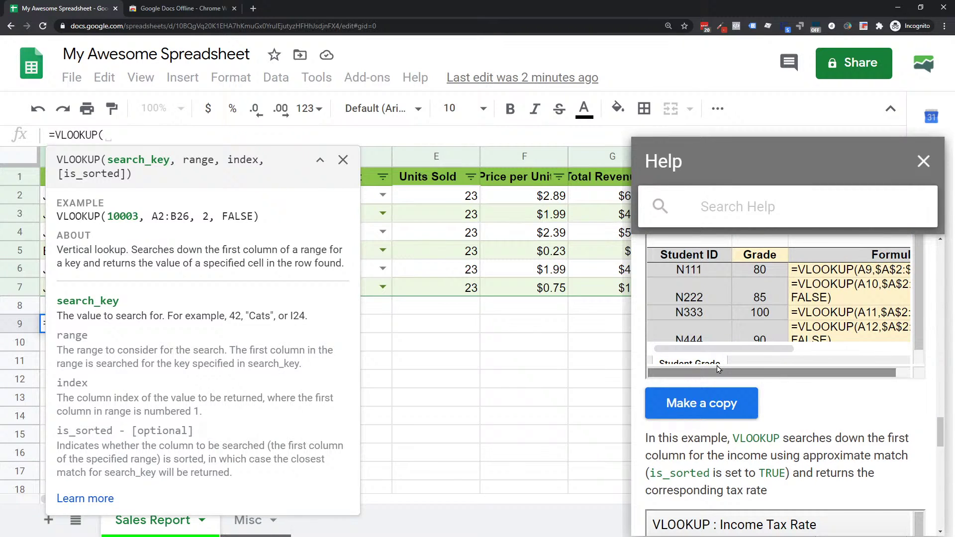
pyautogui.scroll(3, 716, 368)
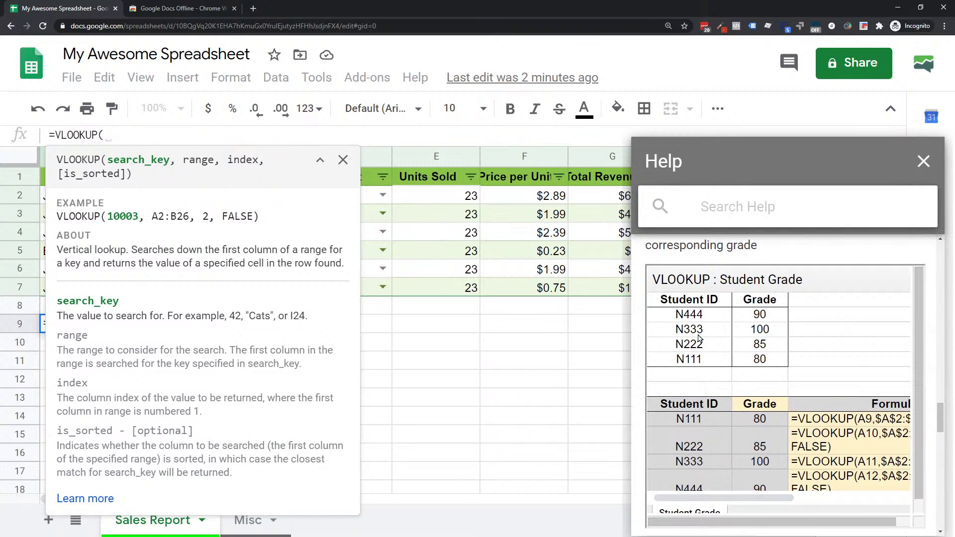
pyautogui.scroll(-1, 748, 378)
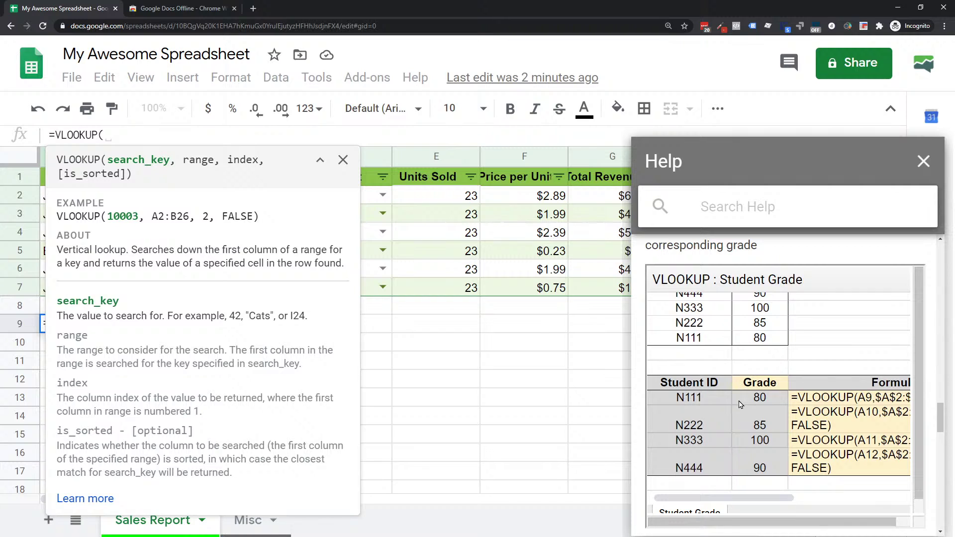
pyautogui.scroll(-4, 740, 404)
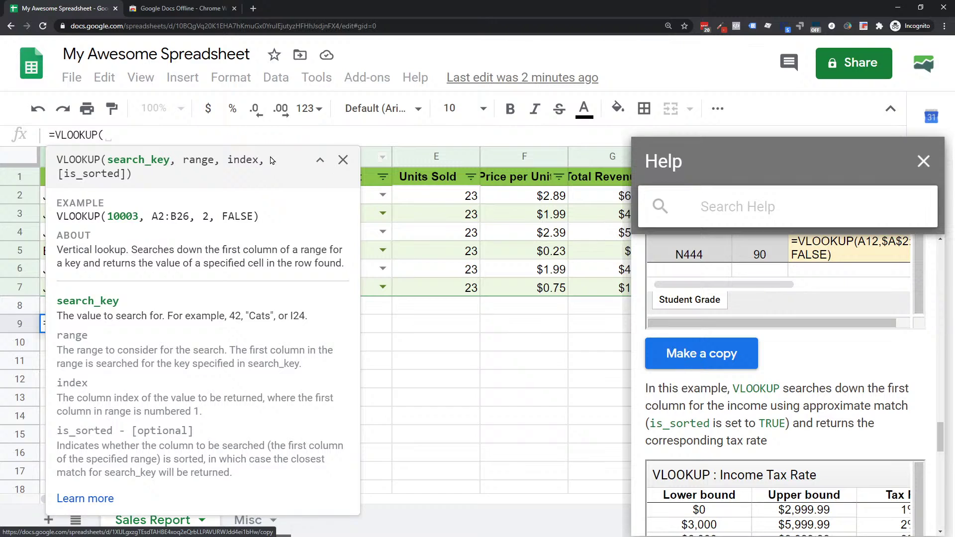
# Remove the VLOOKUP function from the formula in cell A9, keeping only the equals sign, and close both help displays.
pyautogui.click(342, 160)
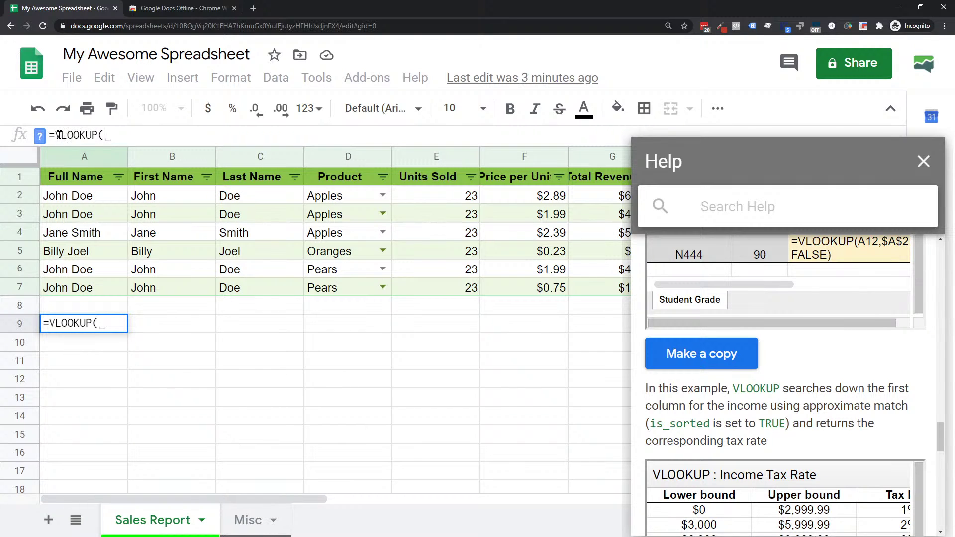
pyautogui.moveTo(55, 135); pyautogui.dragTo(202, 131)
pyautogui.press('BackSpace')
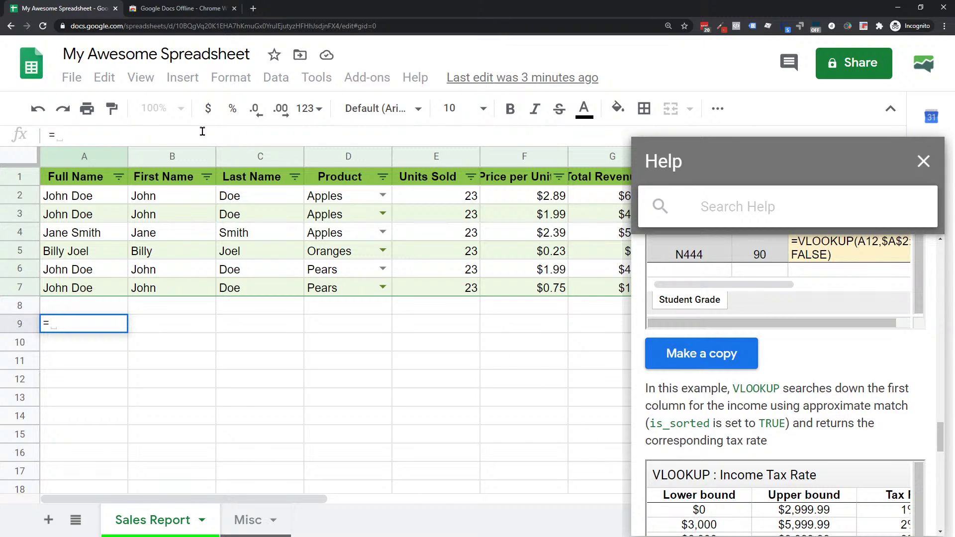
pyautogui.click(922, 161)
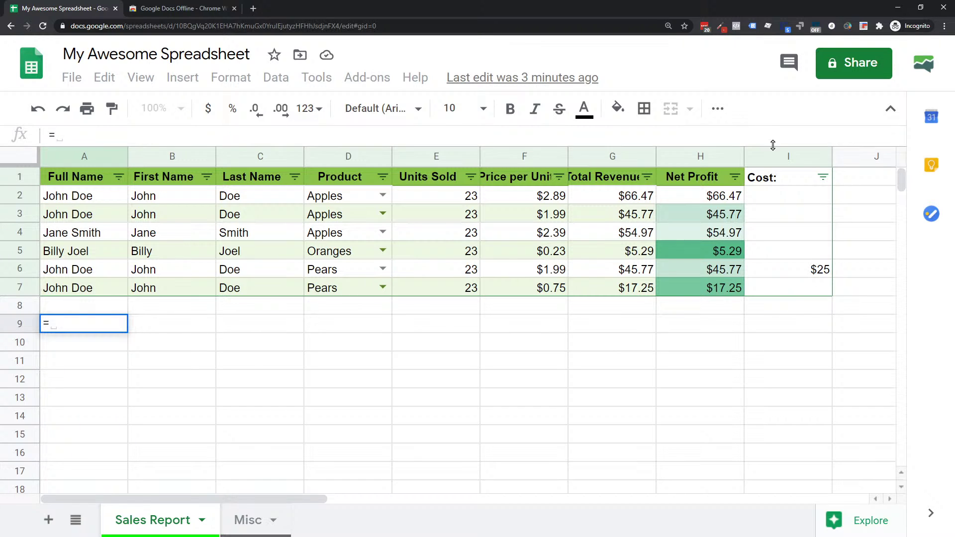
pyautogui.click(791, 160)
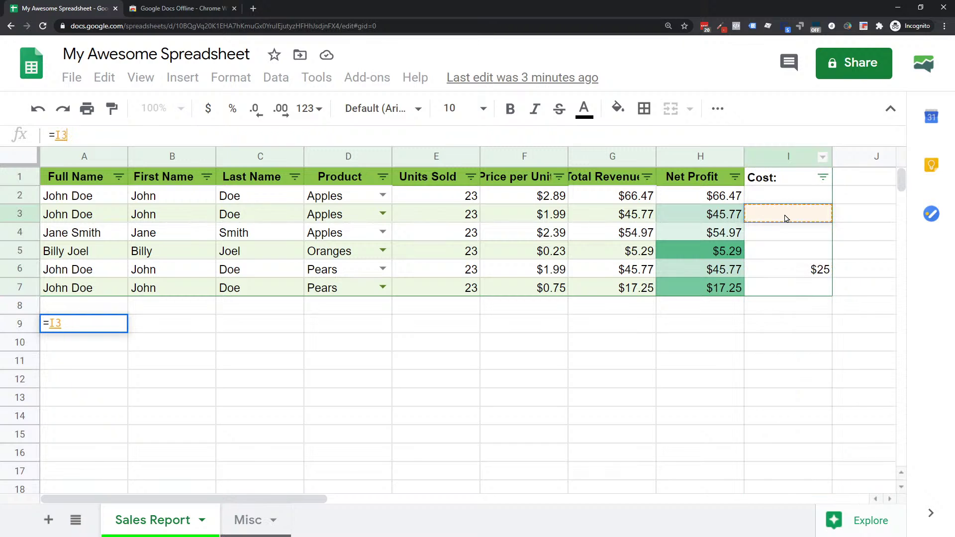
pyautogui.scroll(-1, 726, 236)
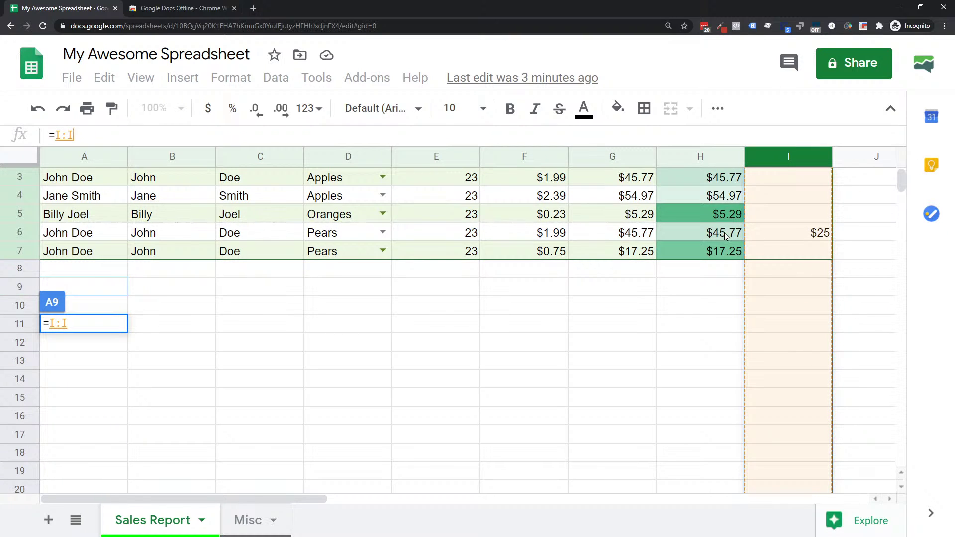
pyautogui.scroll(1, 726, 236)
pyautogui.hotkey('ctrl', '-')
pyautogui.hotkey('ctrl', '-')
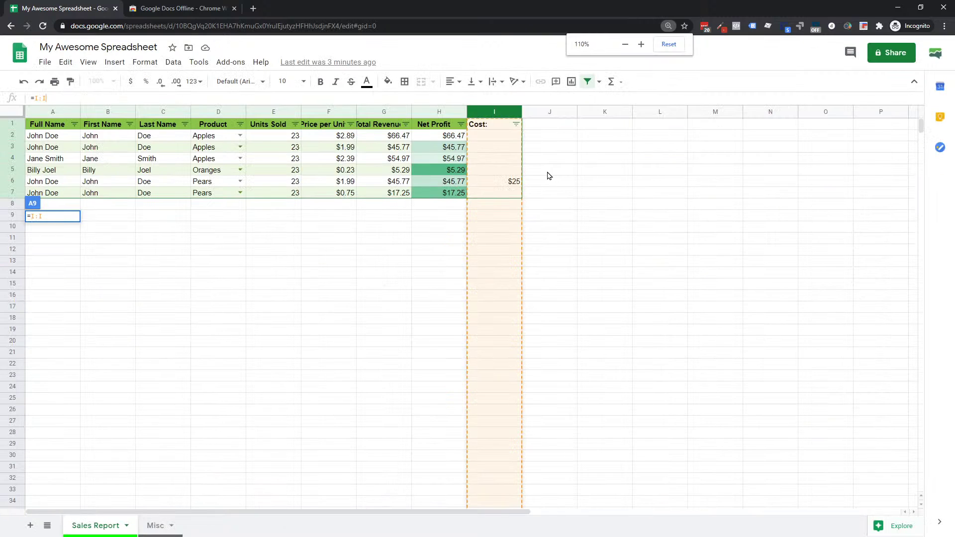
pyautogui.click(547, 176)
# Insert an empty column between Net Profit and Cost.
pyautogui.click(494, 111)
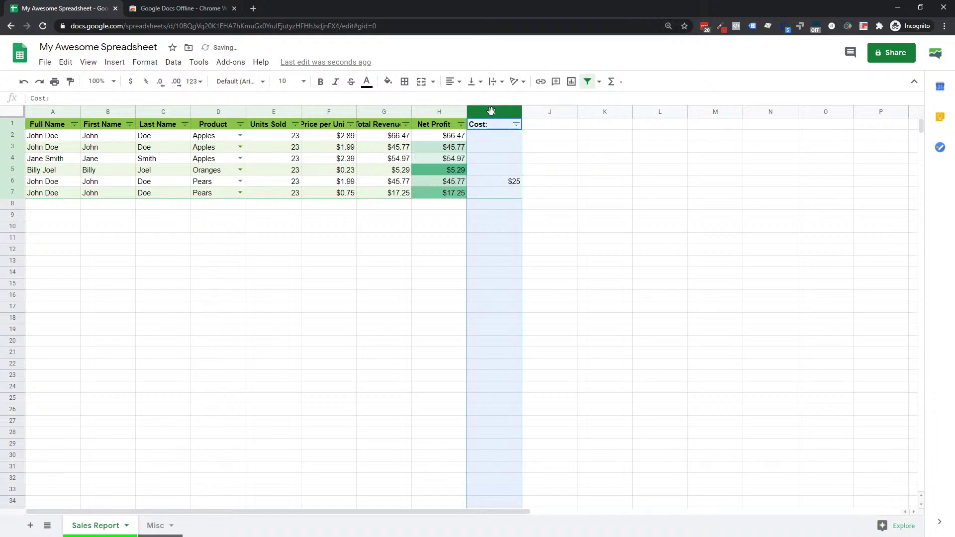
pyautogui.rightClick(494, 111)
pyautogui.click(551, 203)
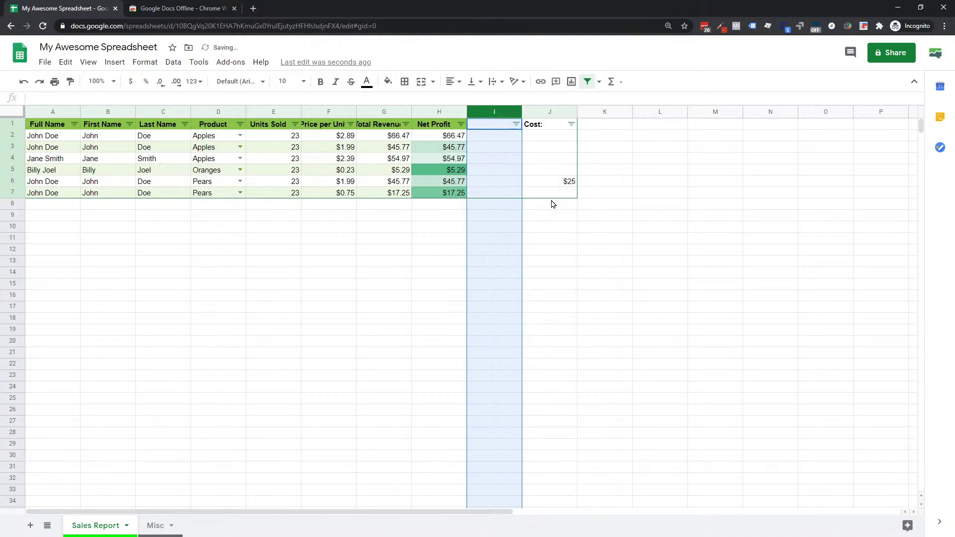
pyautogui.hotkey('ctrl', '+')
pyautogui.hotkey('ctrl', '+')
pyautogui.hotkey('ctrl', '+')
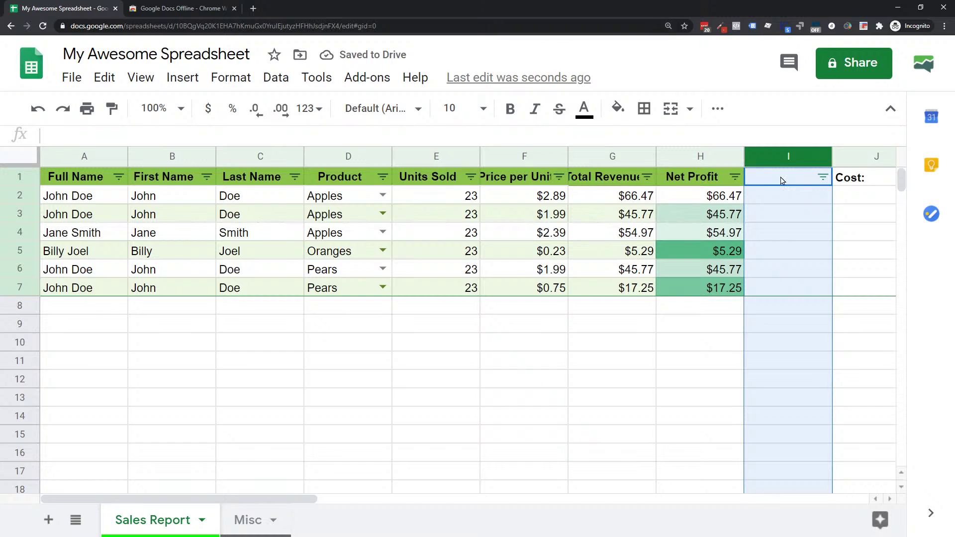
# Enter the header "Profit Per" in cell I1 of the new column.
pyautogui.click(781, 180)
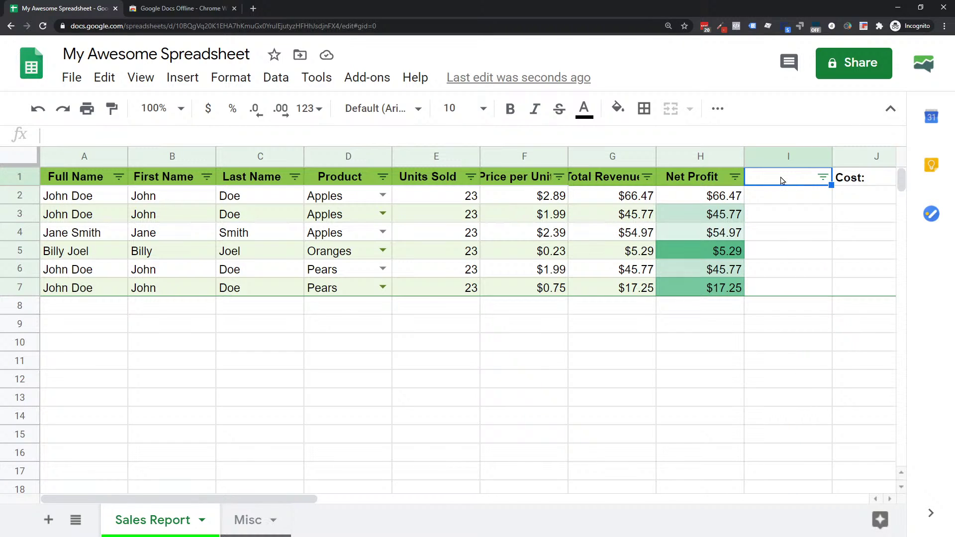
pyautogui.write('Prf')
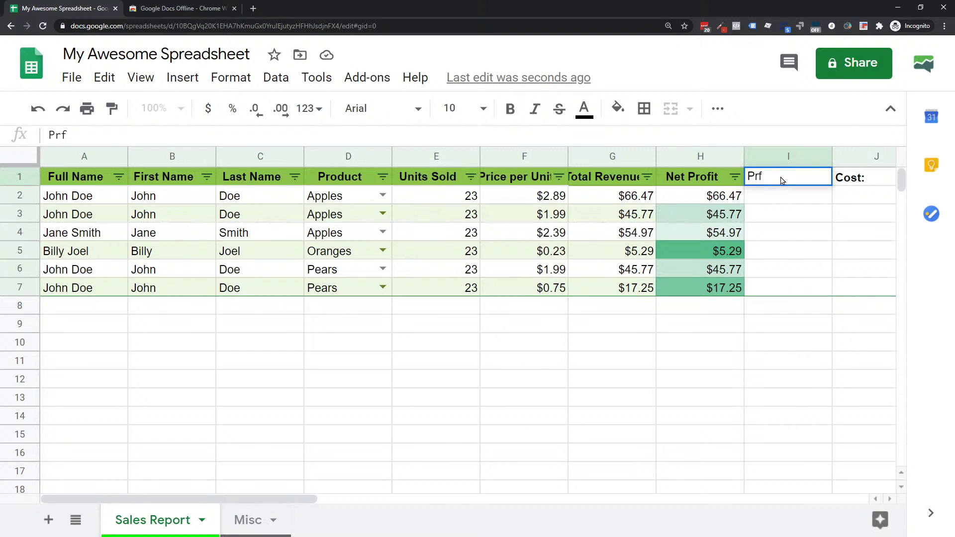
pyautogui.press('BackSpace')
pyautogui.write('ofit Per')
pyautogui.press('Return')
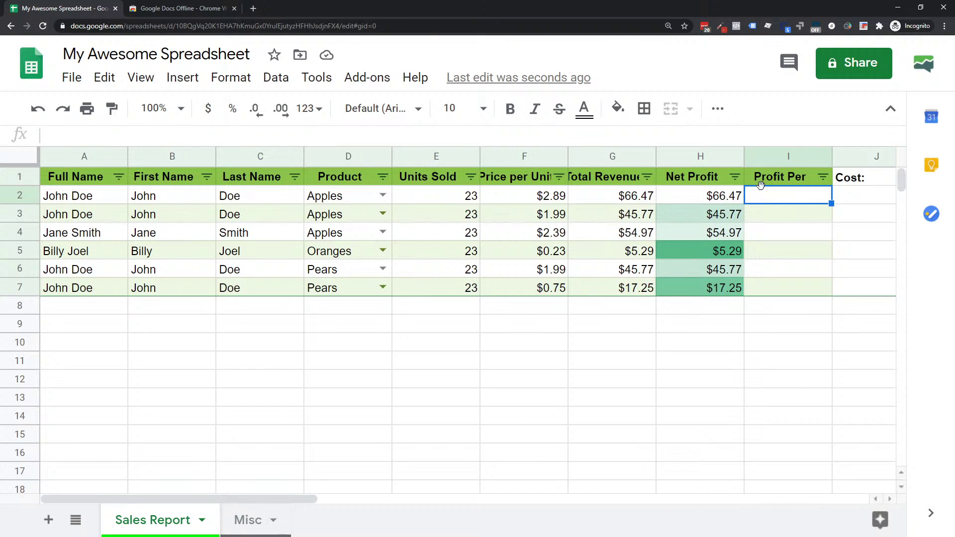
# Enter the formula =sum(H2\E2) in the Profit Per cell I2.
pyautogui.write('=sum(')
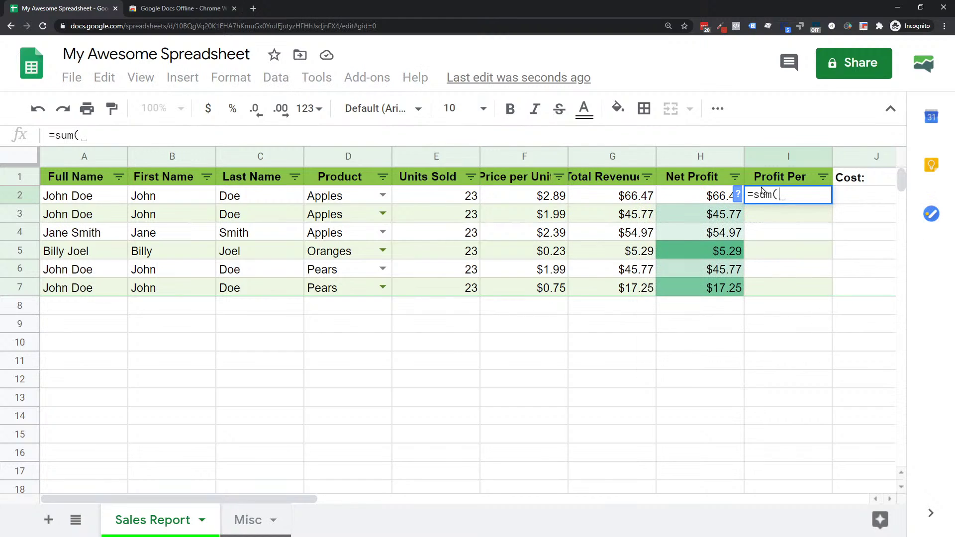
pyautogui.click(695, 195)
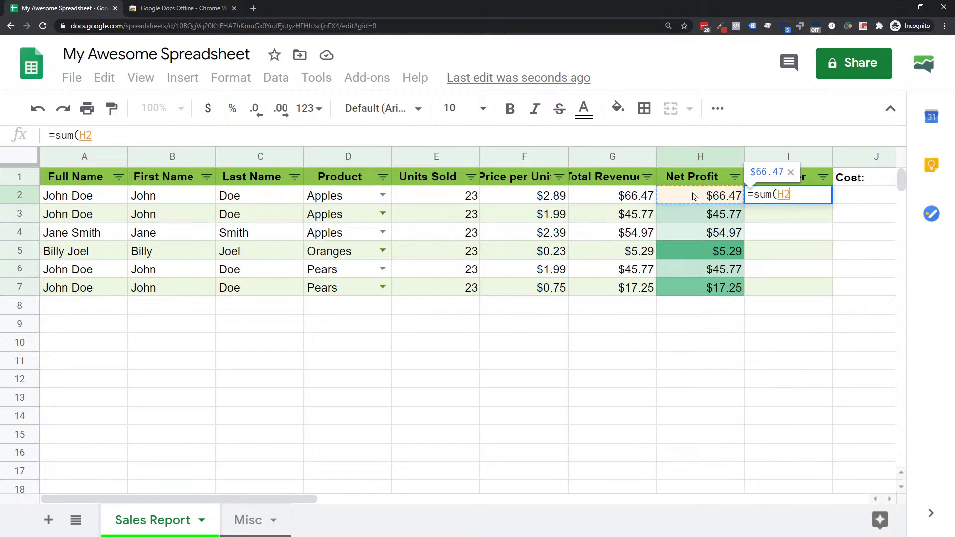
pyautogui.write('\\')
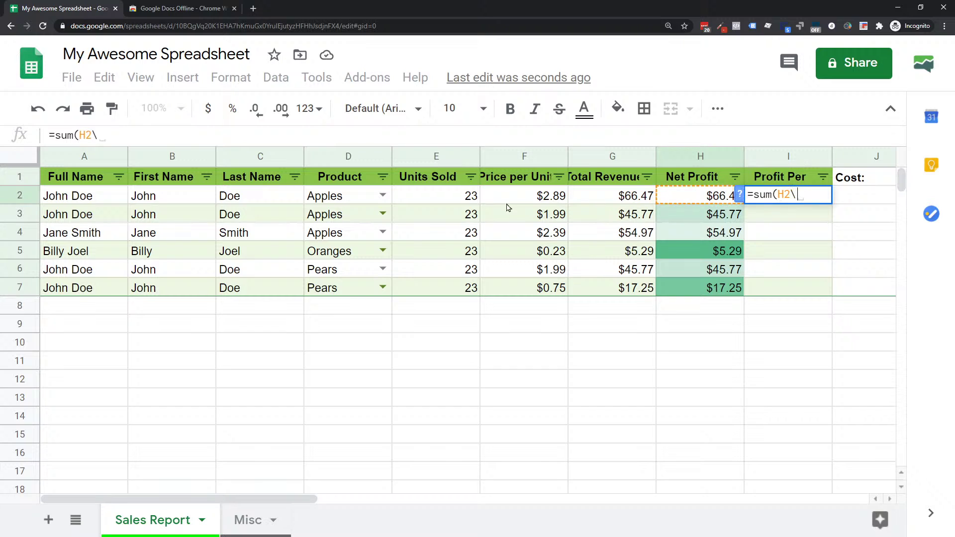
pyautogui.click(454, 199)
pyautogui.press('Return')
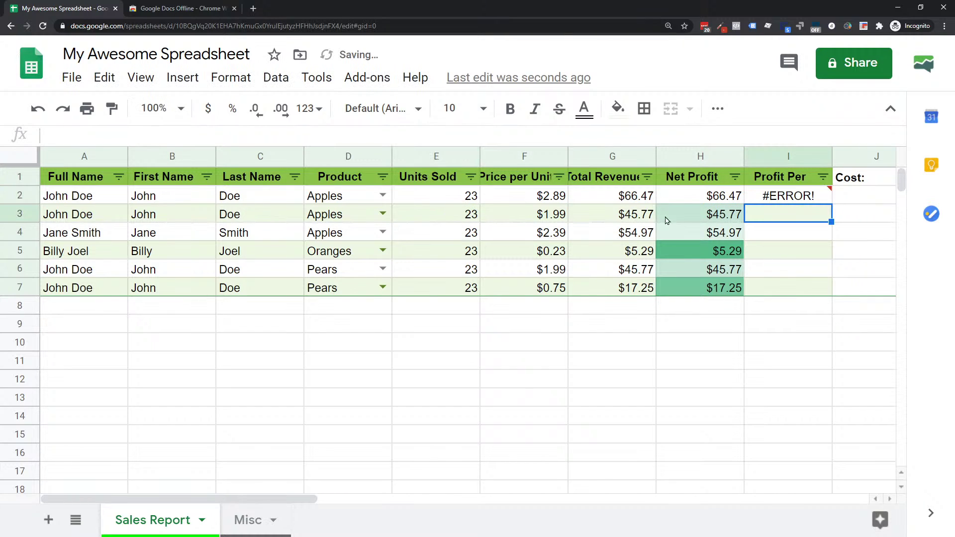
# Check the Net Profit formula in H2 and correct the Profit Per formula in I2 to =sum(H2/E2).
pyautogui.click(782, 200)
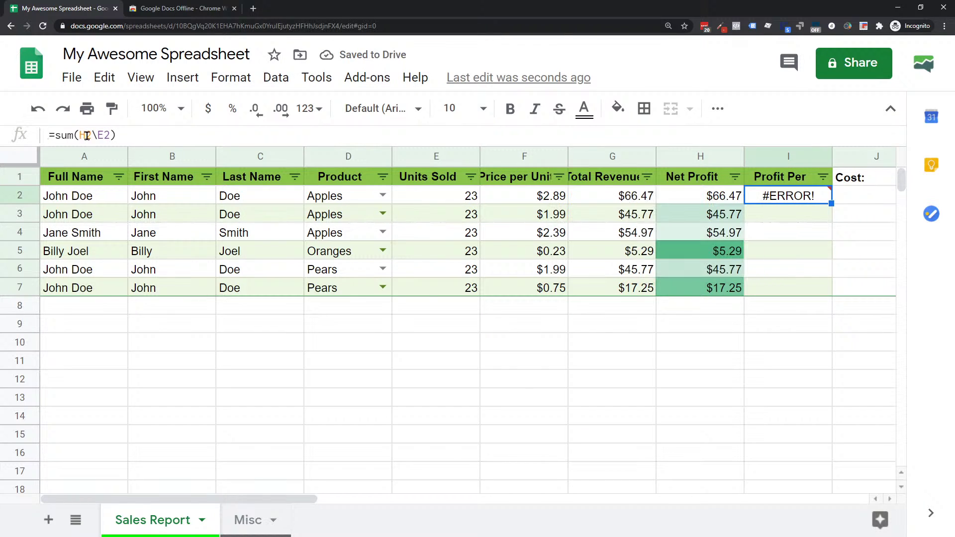
pyautogui.click(725, 200)
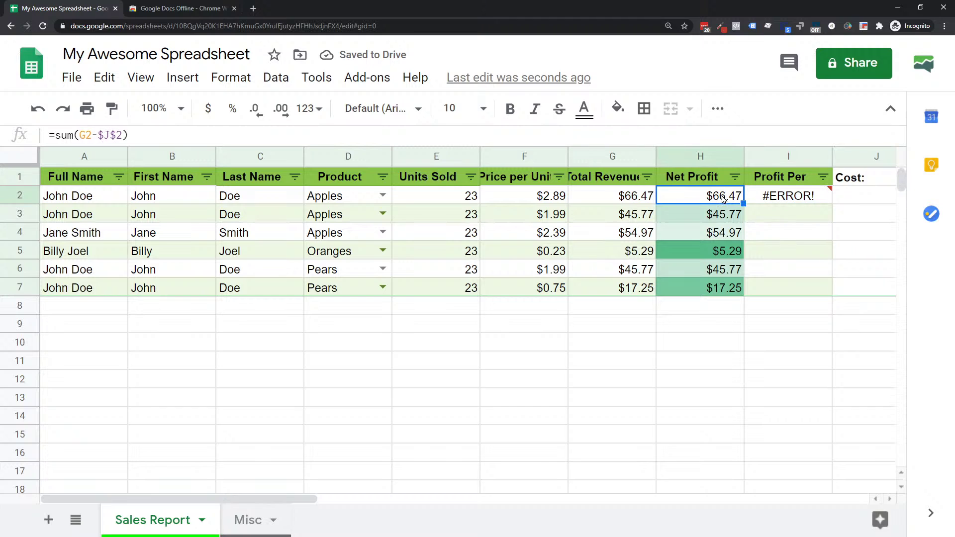
pyautogui.click(803, 204)
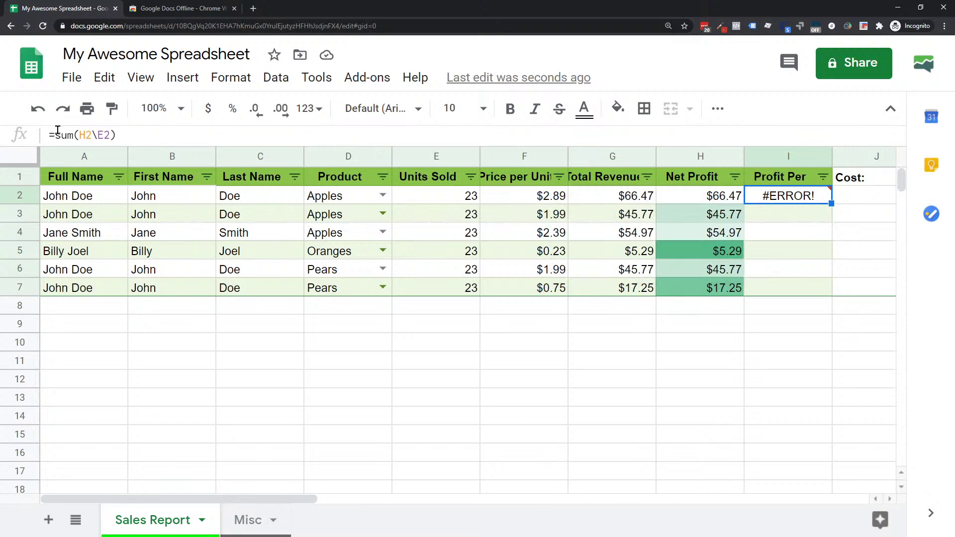
pyautogui.click(96, 134)
pyautogui.press('BackSpace')
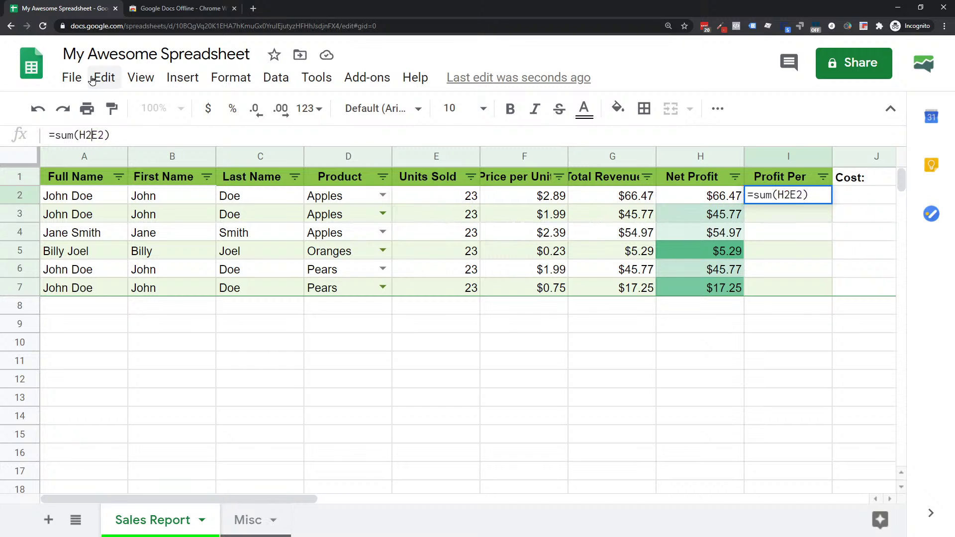
pyautogui.write('/')
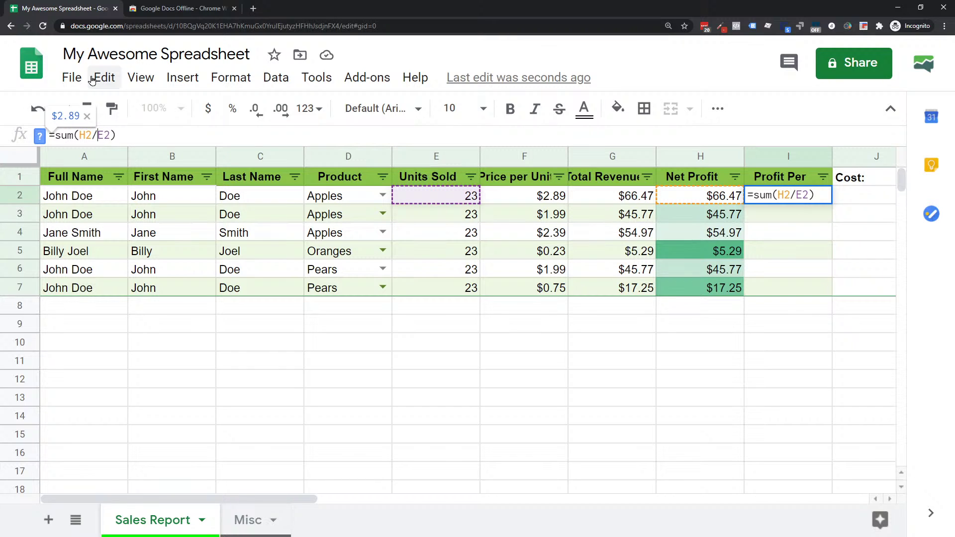
pyautogui.press('Return')
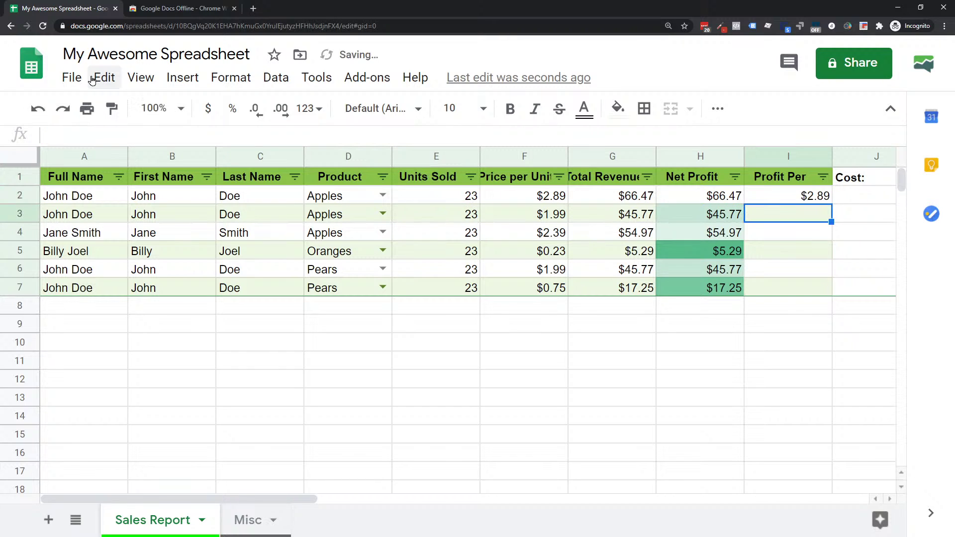
# Set Units Sold in cell E2 to 0 and inspect the Profit Per cell I2 for its error details and formula.
pyautogui.click(814, 197)
pyautogui.click(424, 198)
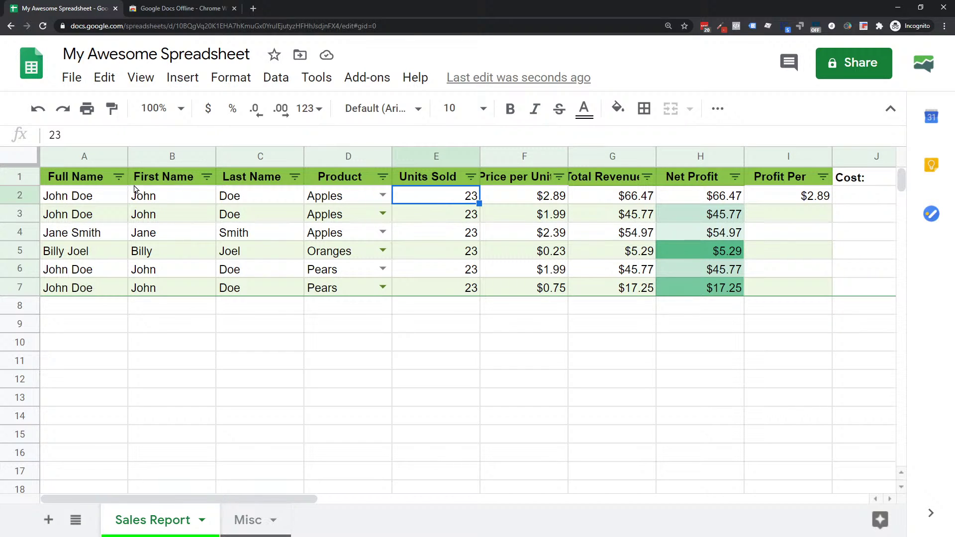
pyautogui.click(194, 199)
pyautogui.moveTo(194, 198); pyautogui.dragTo(415, 199)
pyautogui.click(426, 197)
pyautogui.write('0')
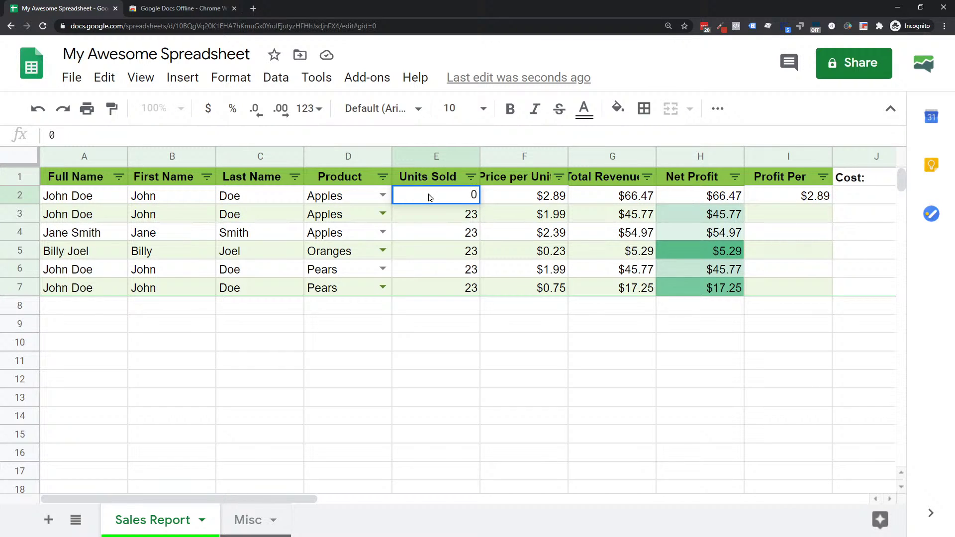
pyautogui.press('Return')
pyautogui.moveTo(784, 201)
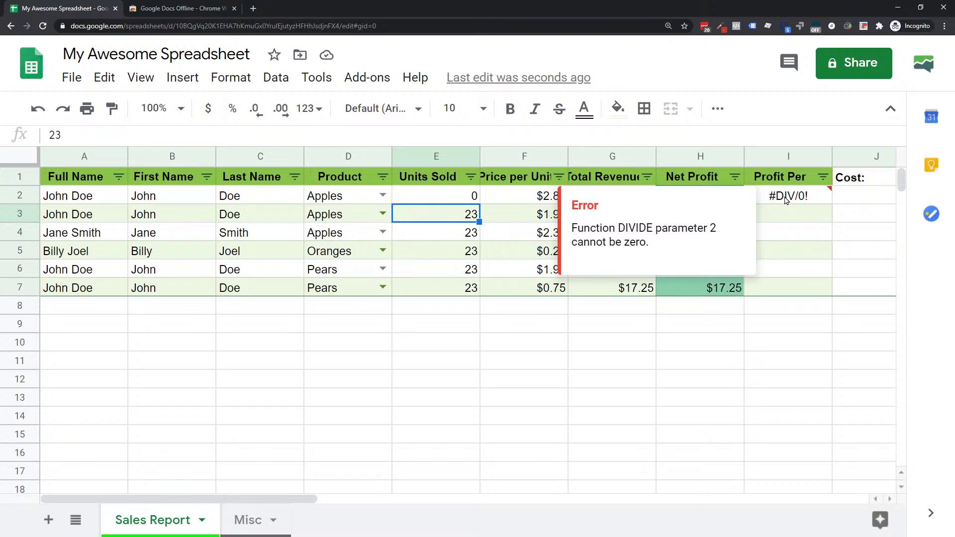
pyautogui.click(785, 199)
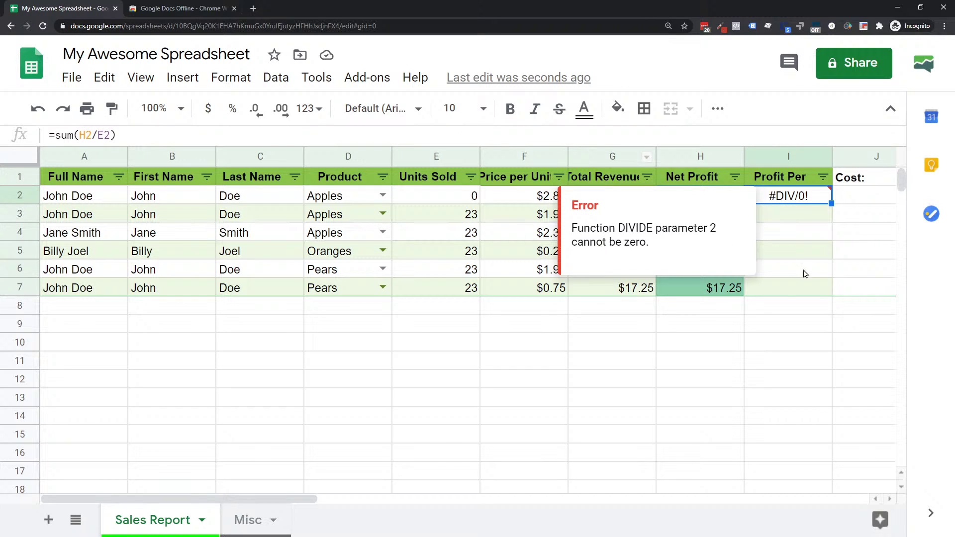
# Start an ISERROR formula in cell A10 and read the function's built-in help.
pyautogui.click(92, 343)
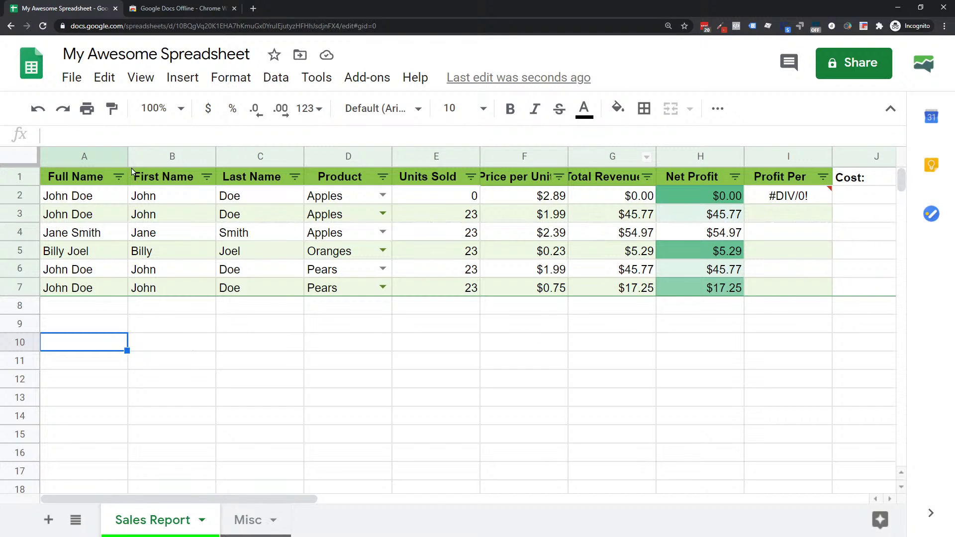
pyautogui.click(115, 132)
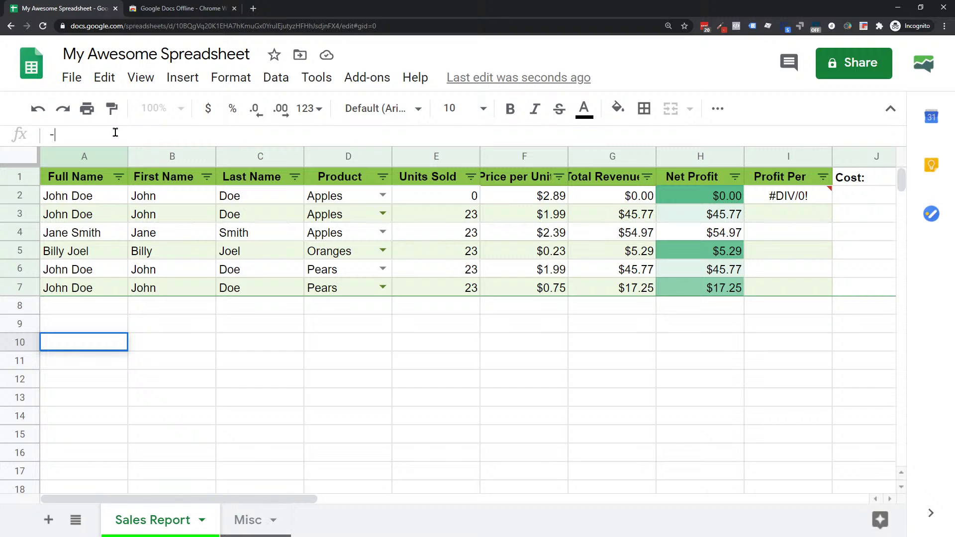
pyautogui.write('-')
pyautogui.press('BackSpace')
pyautogui.write('=')
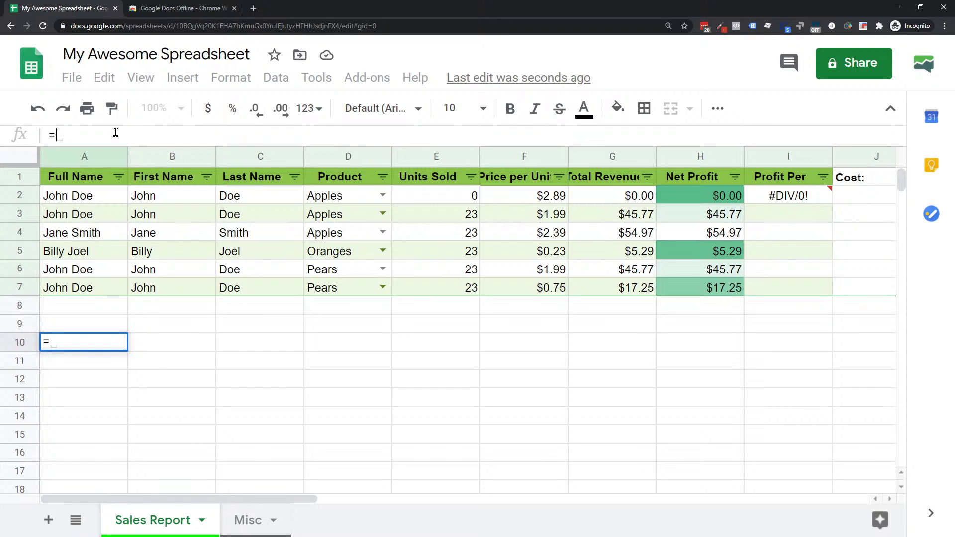
pyautogui.write('ise')
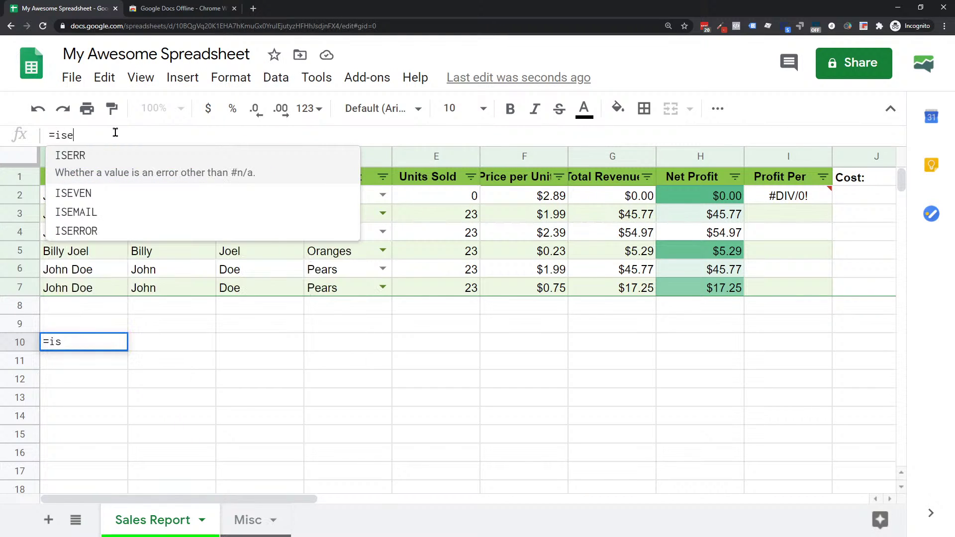
pyautogui.write('r')
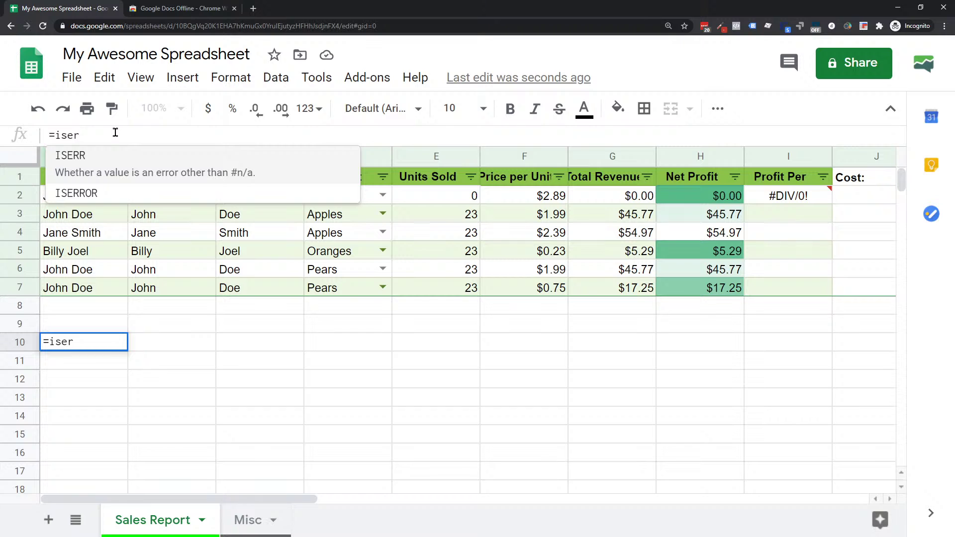
pyautogui.click(73, 189)
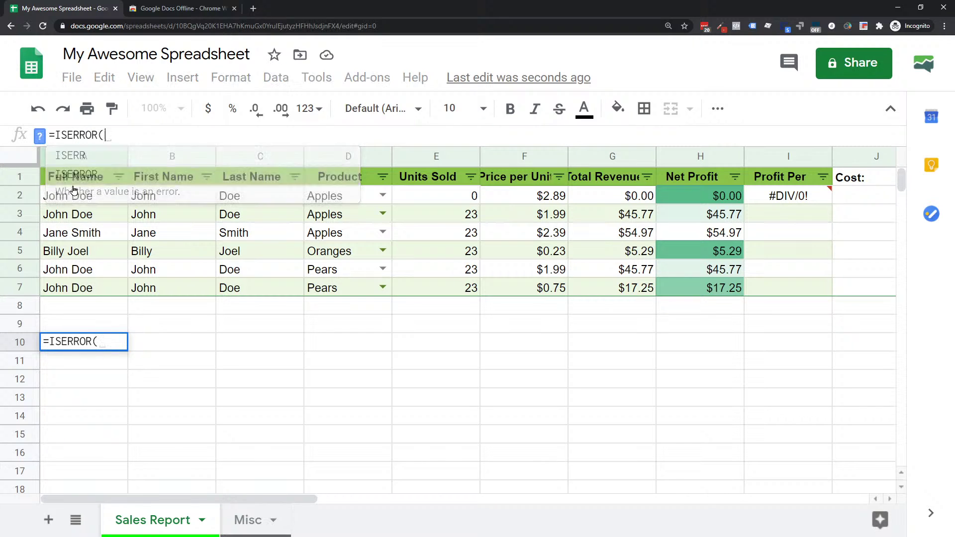
pyautogui.click(40, 138)
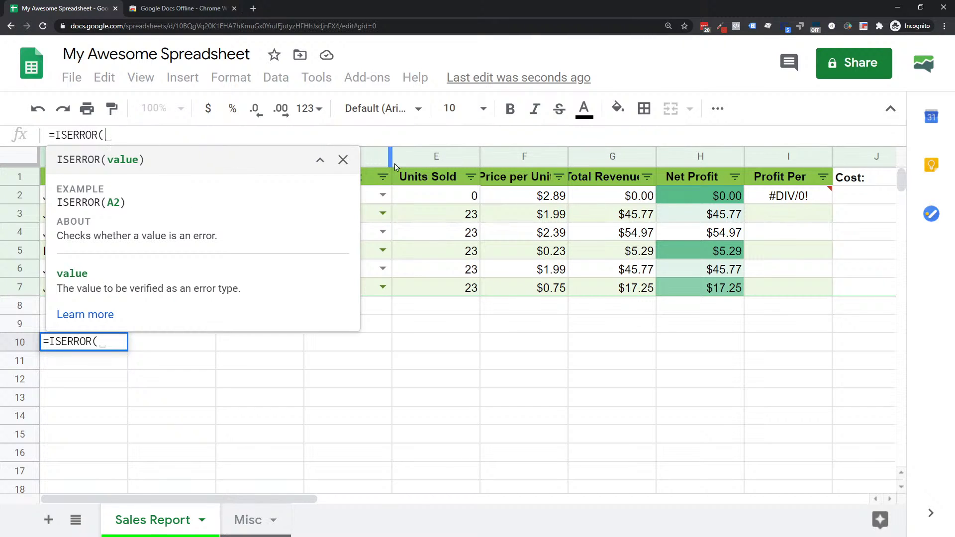
pyautogui.moveTo(786, 199)
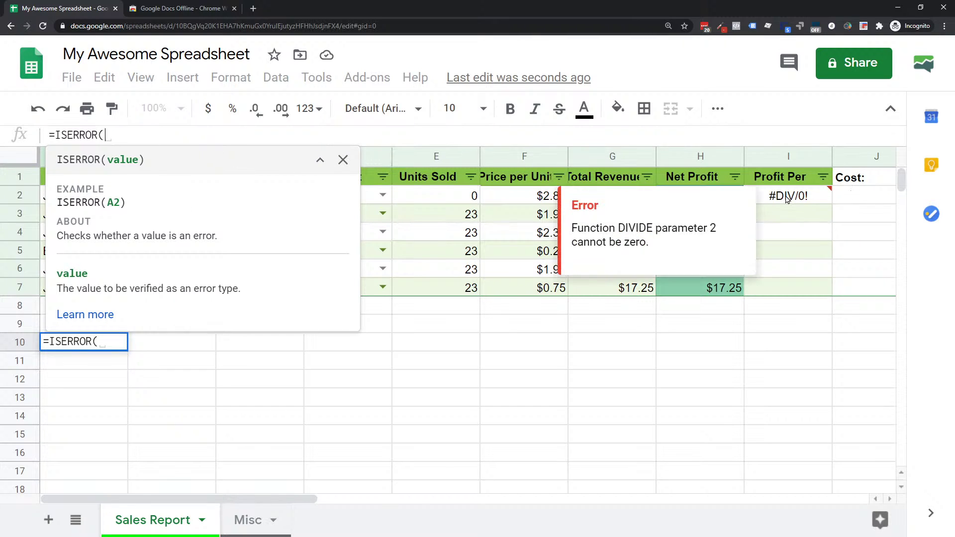
pyautogui.click(343, 159)
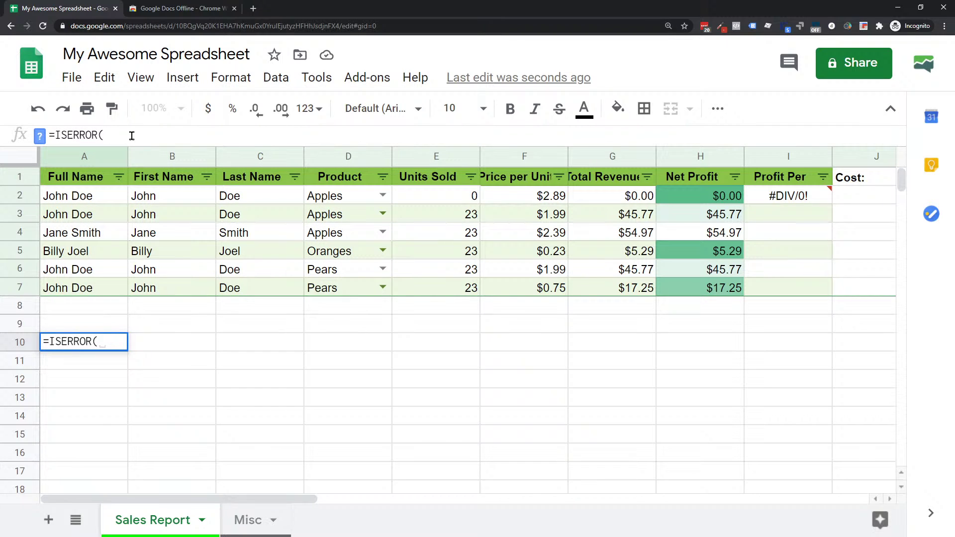
# Switch the A10 draft to IFERROR with a reference to I2, read the function's help, and discard the entry.
pyautogui.moveTo(132, 136); pyautogui.dragTo(59, 138)
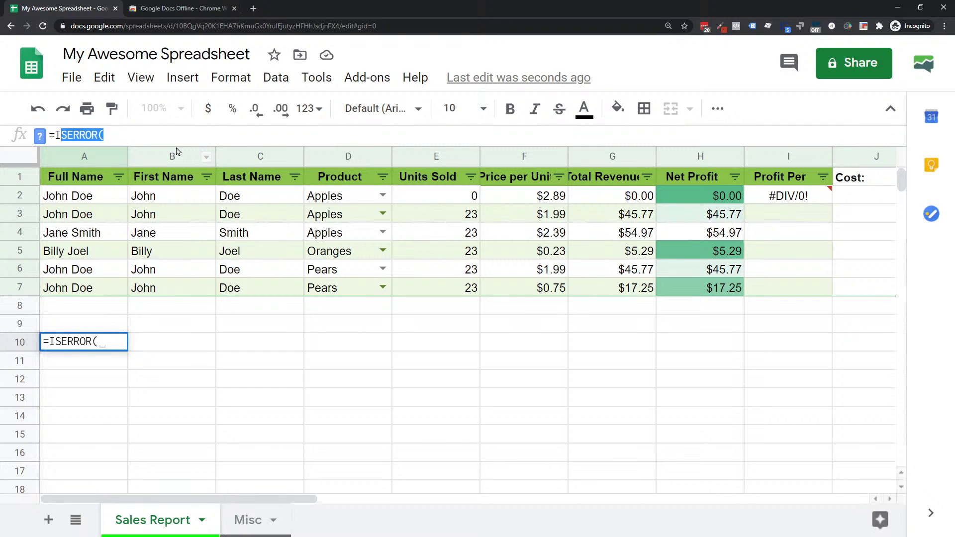
pyautogui.write('F')
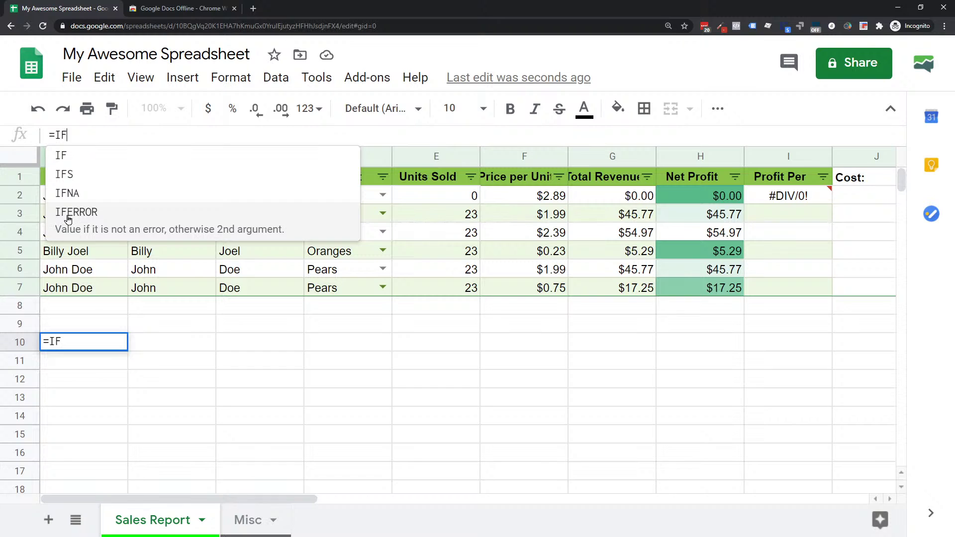
pyautogui.click(70, 219)
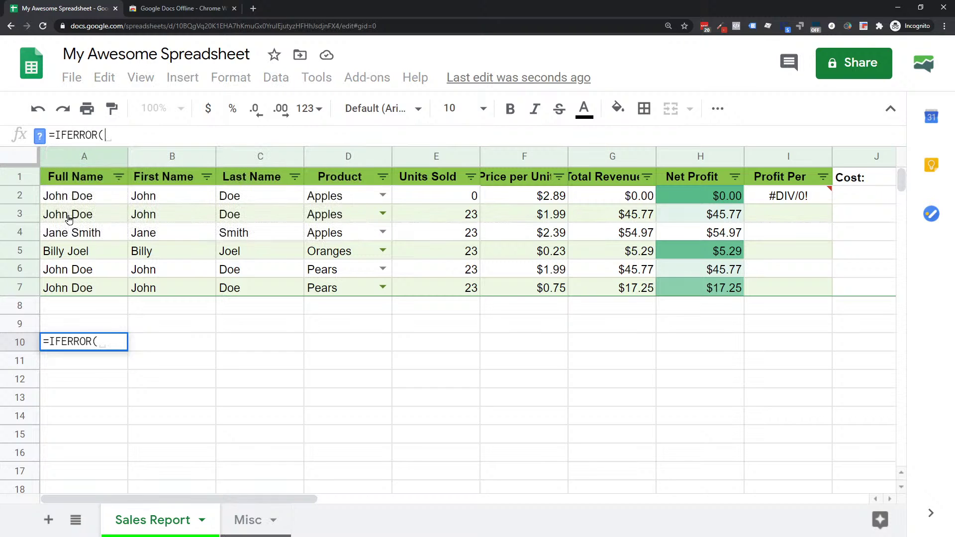
pyautogui.click(38, 143)
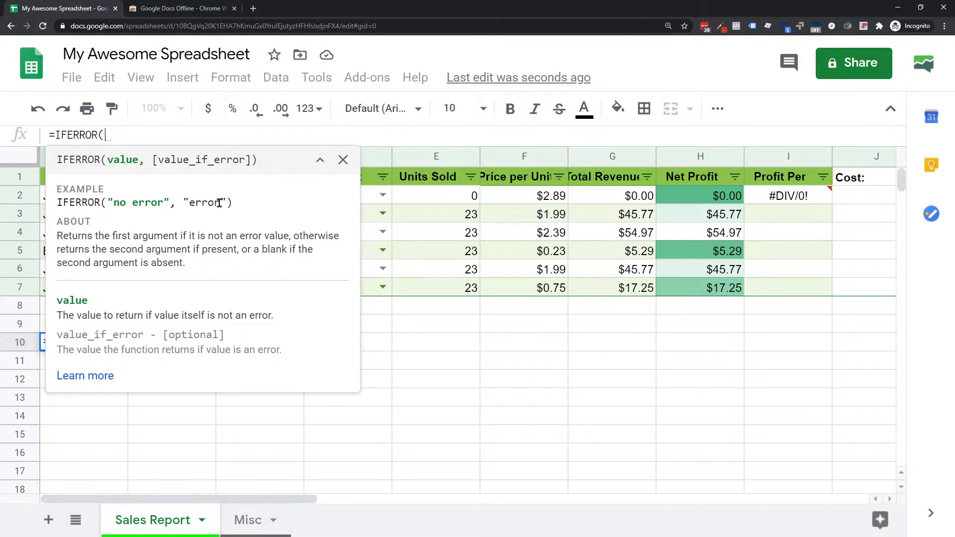
pyautogui.click(806, 197)
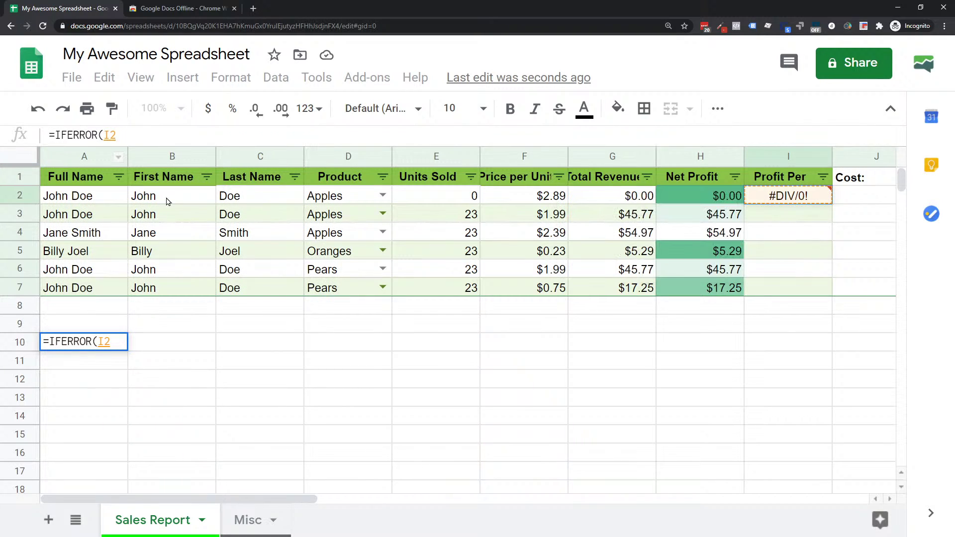
pyautogui.press('Escape')
# Wrap the Profit Per formula in cell I2 in IFERROR, with extra parentheses around sum(H2/E2).
pyautogui.click(788, 199)
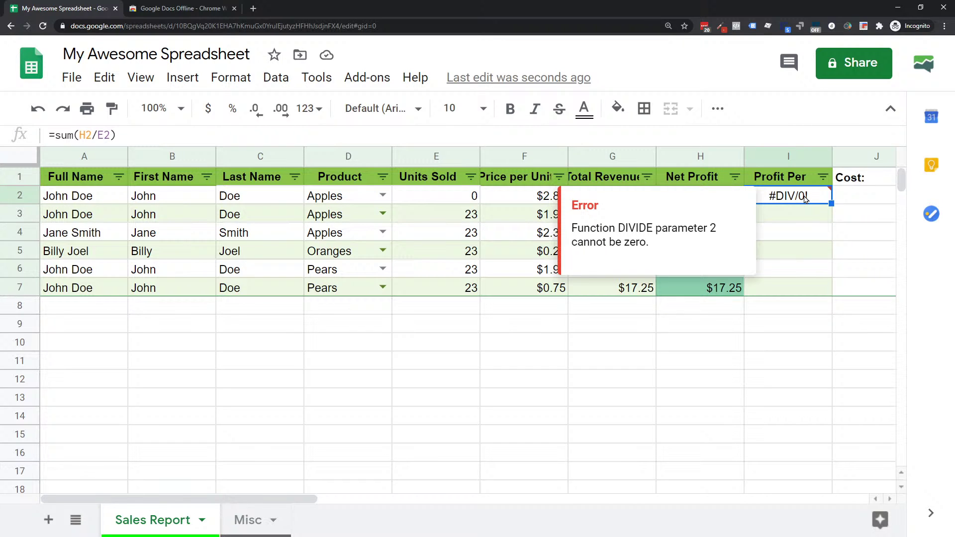
pyautogui.click(77, 135)
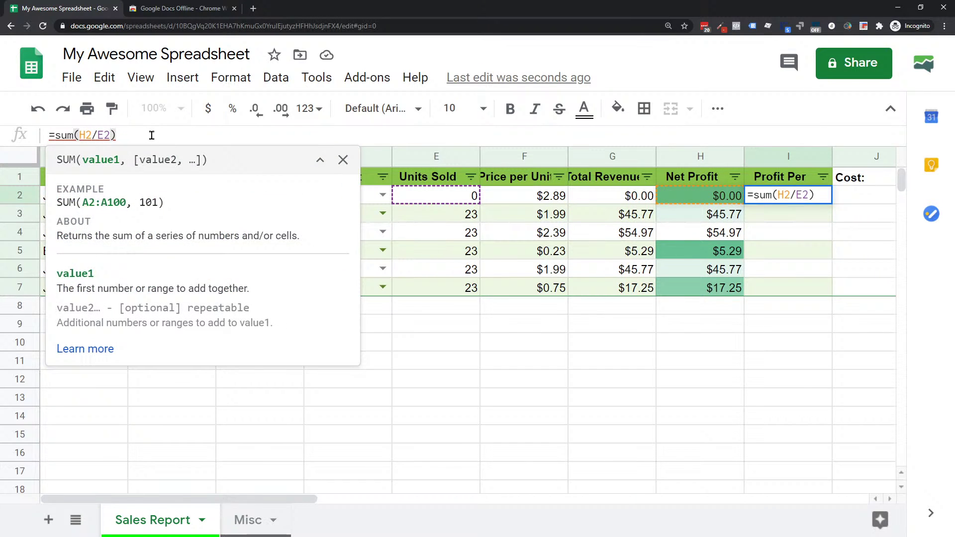
pyautogui.click(152, 135)
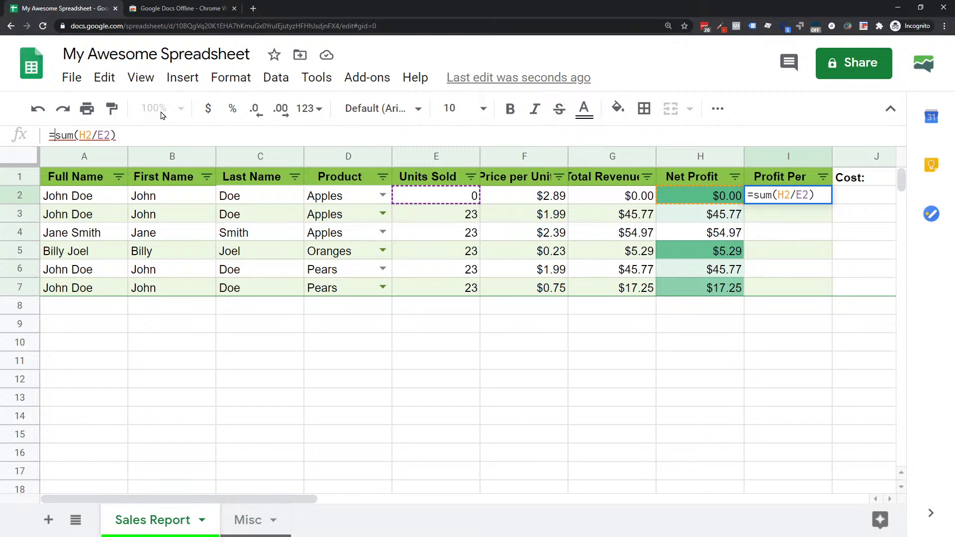
pyautogui.write('I')
pyautogui.write('ferr')
pyautogui.write('or')
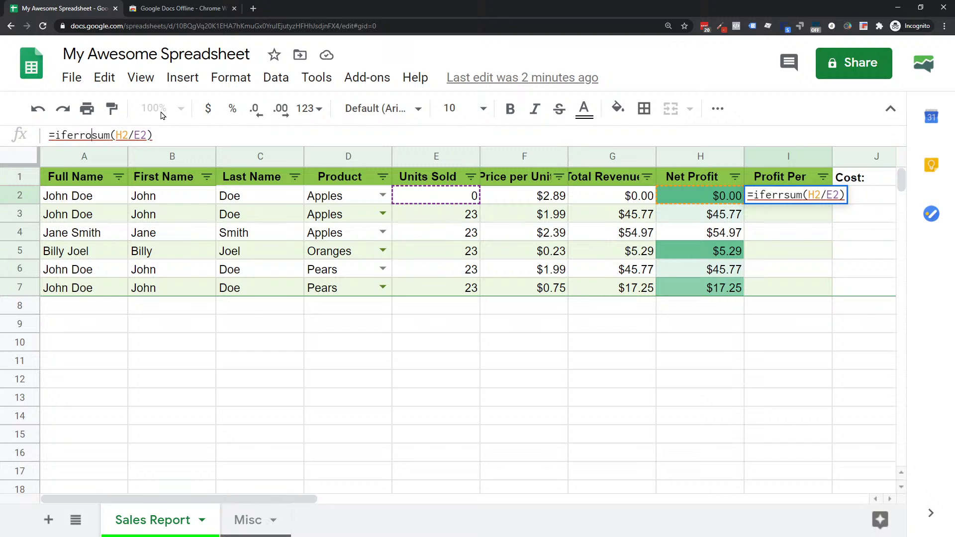
pyautogui.write('(')
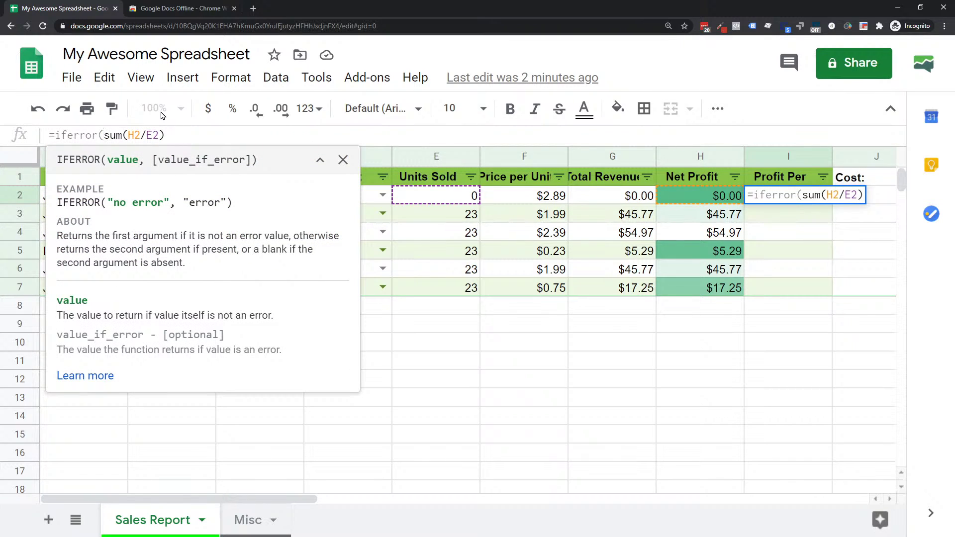
pyautogui.write('(')
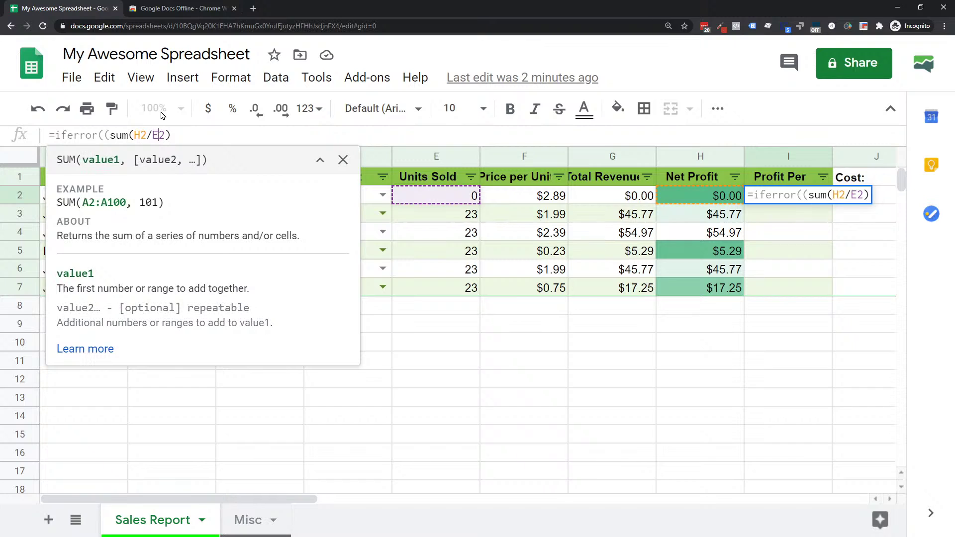
pyautogui.press('End')
pyautogui.write(')')
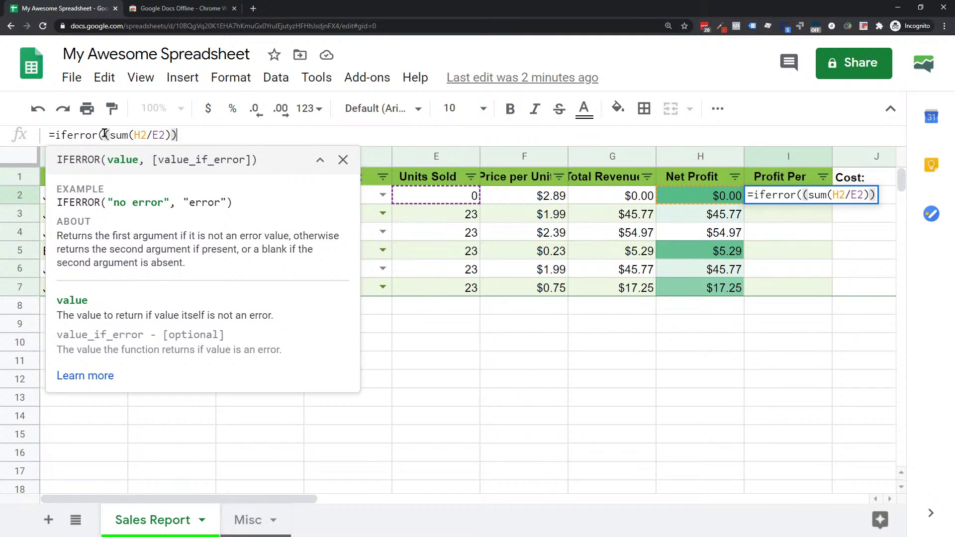
# Add 0 as the IFERROR fallback value in I2 and commit the formula =iferror((sum(H2/E2),0)).
pyautogui.moveTo(104, 135); pyautogui.dragTo(165, 135)
pyautogui.moveTo(169, 135); pyautogui.dragTo(174, 135)
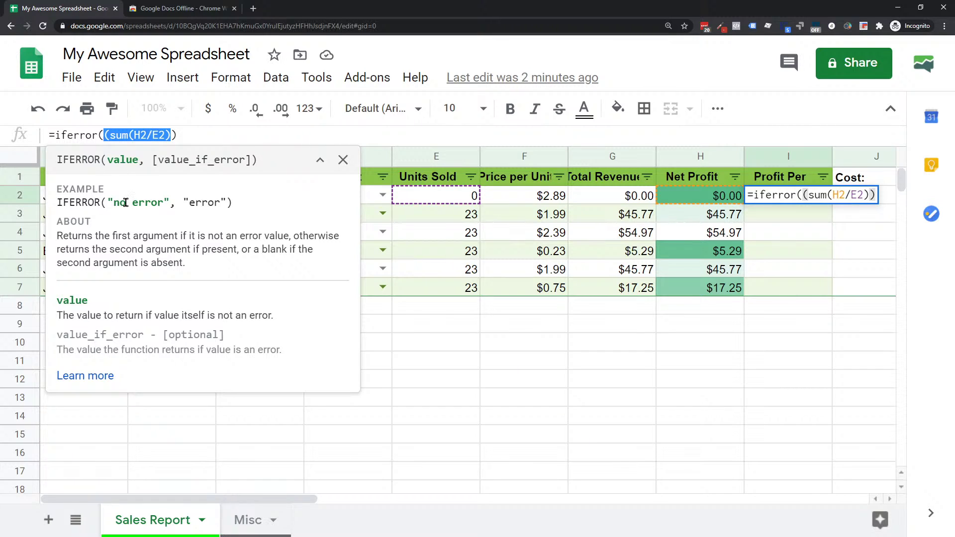
pyautogui.click(172, 135)
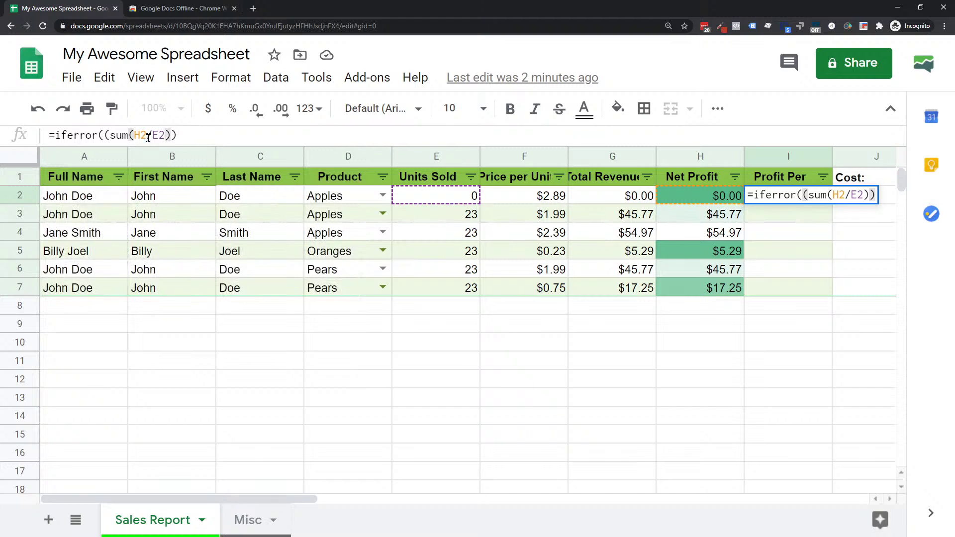
pyautogui.click(109, 135)
pyautogui.moveTo(107, 134); pyautogui.dragTo(171, 135)
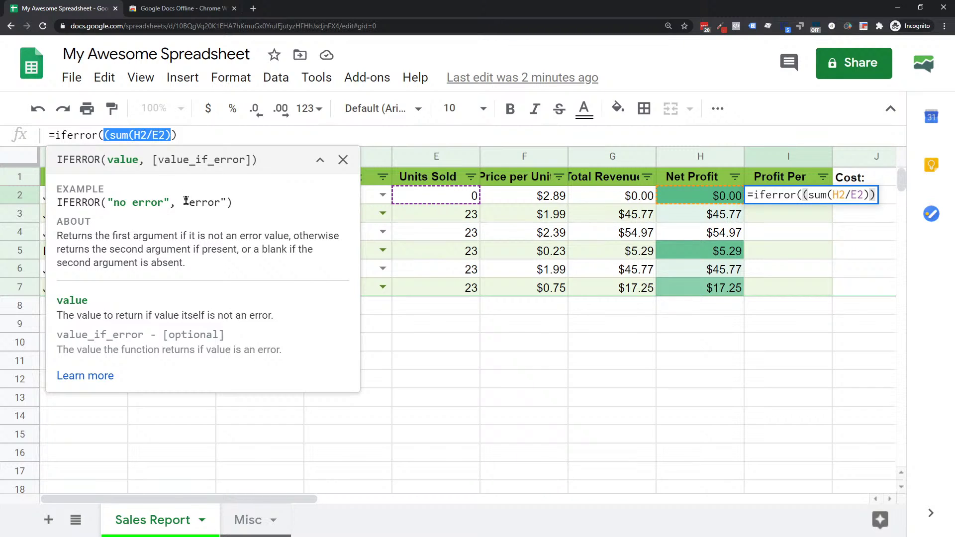
pyautogui.click(170, 135)
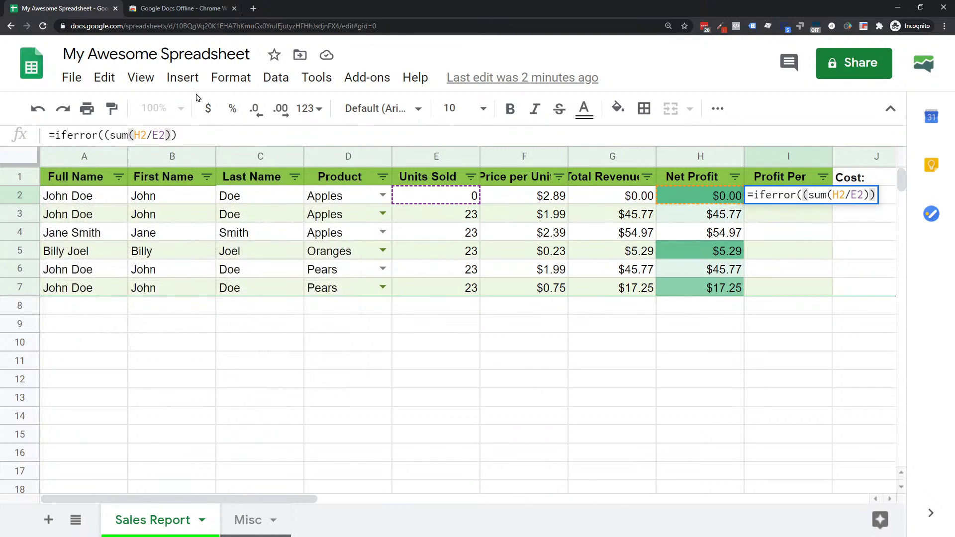
pyautogui.write(',')
pyautogui.press('BackSpace')
pyautogui.write('0')
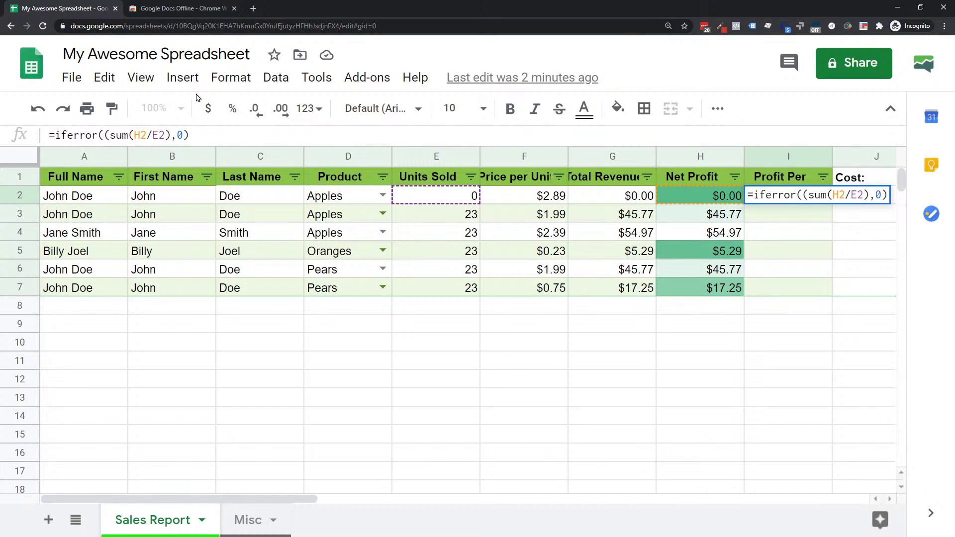
pyautogui.press('Return')
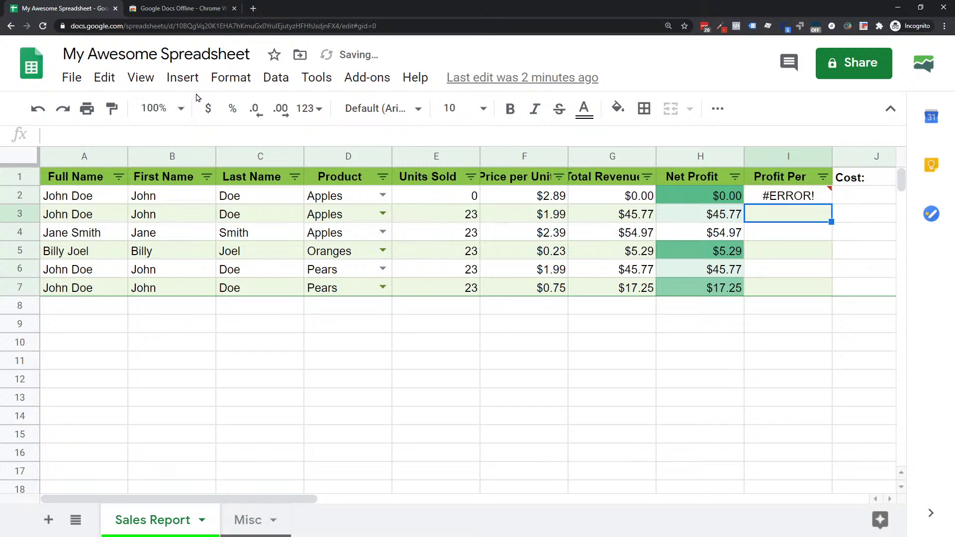
# Inspect the error details and the IFERROR formula of the Profit Per cell I2.
pyautogui.press('Up')
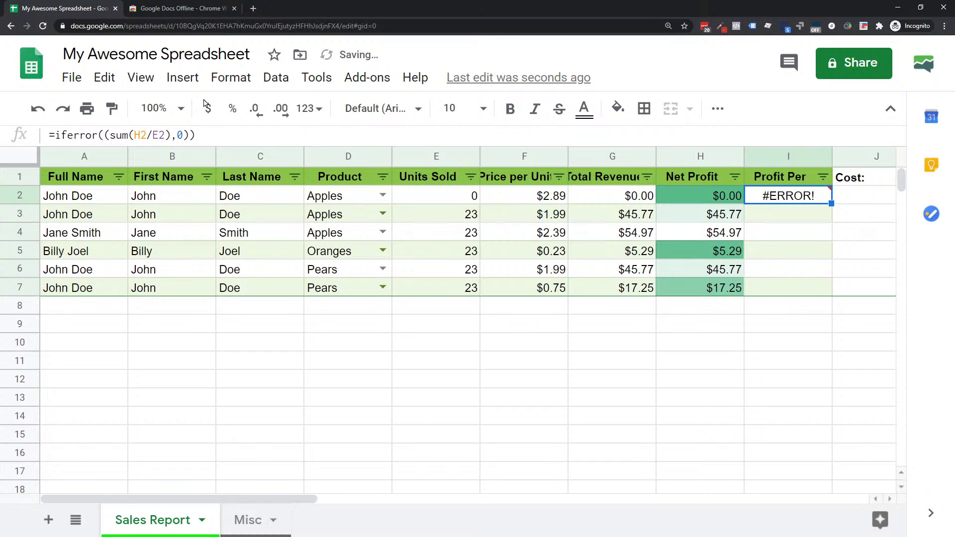
pyautogui.moveTo(822, 200)
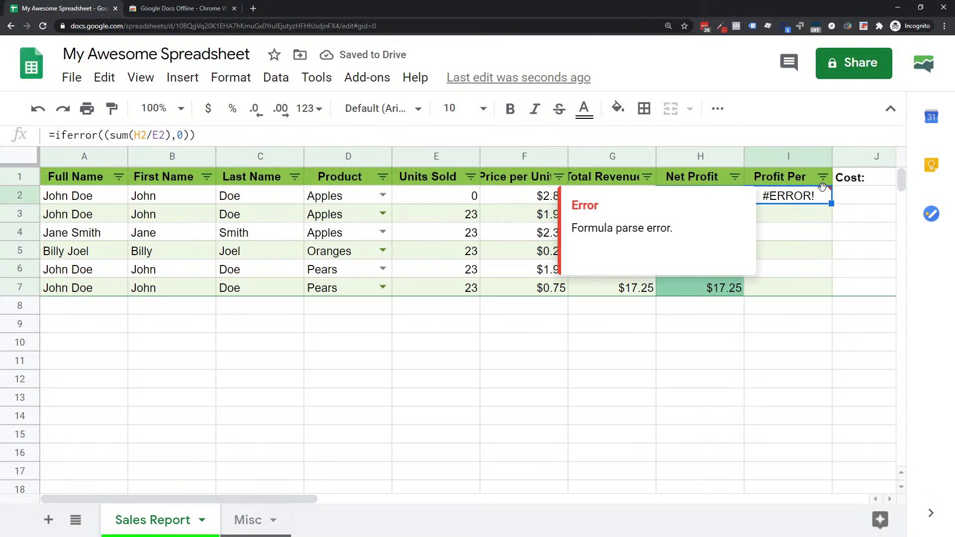
pyautogui.click(182, 135)
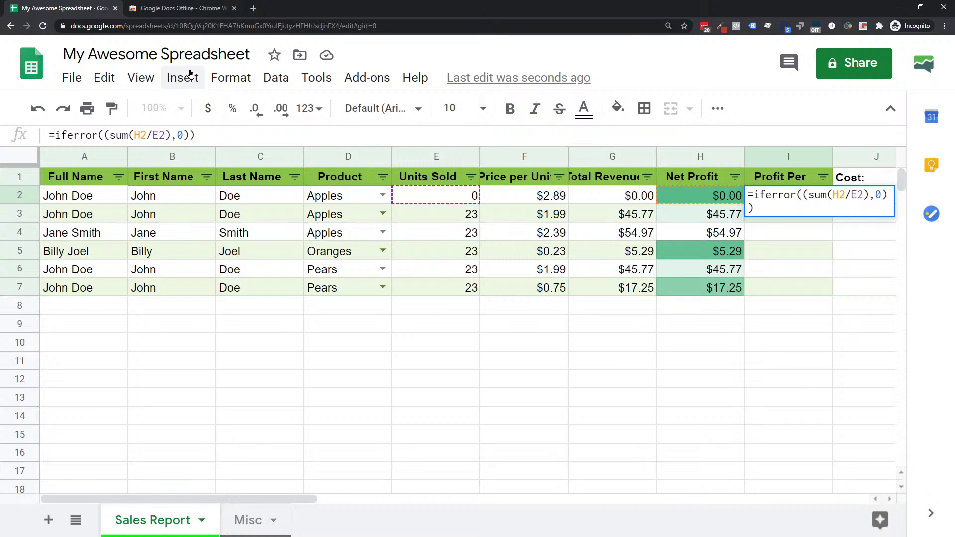
pyautogui.hotkey('shift', 'Return')
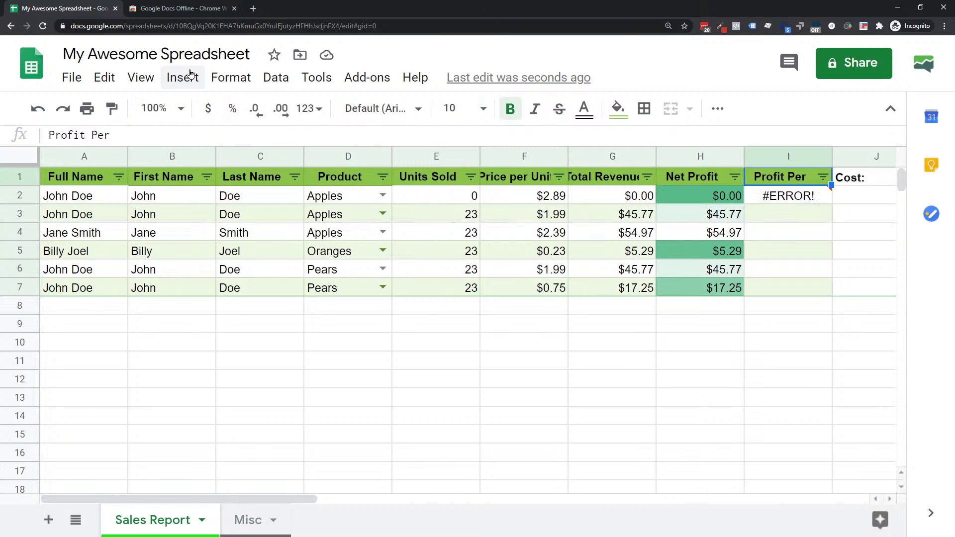
pyautogui.press('Down')
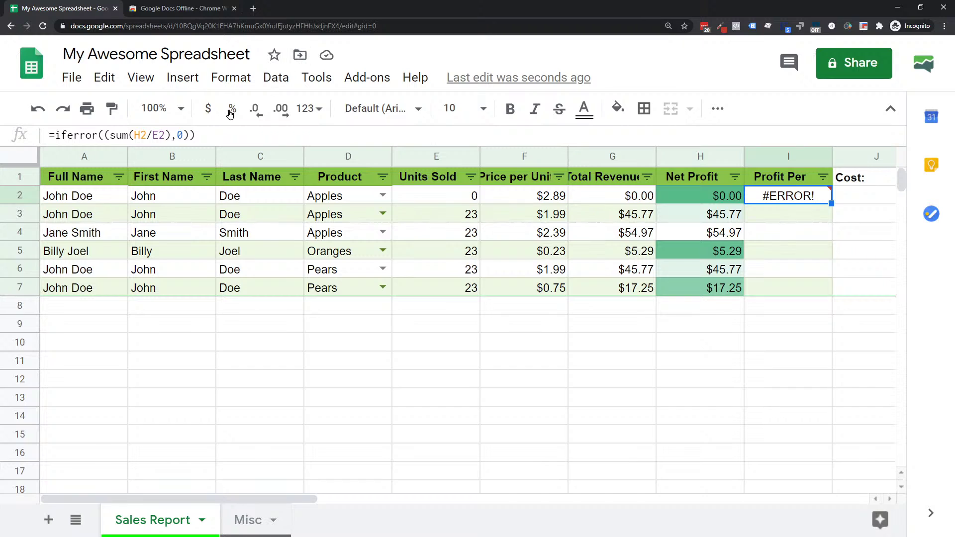
# Put the fallback value in quotation marks, changing the I2 formula to =iferror((sum(H2/E2),"0")).
pyautogui.click(174, 135)
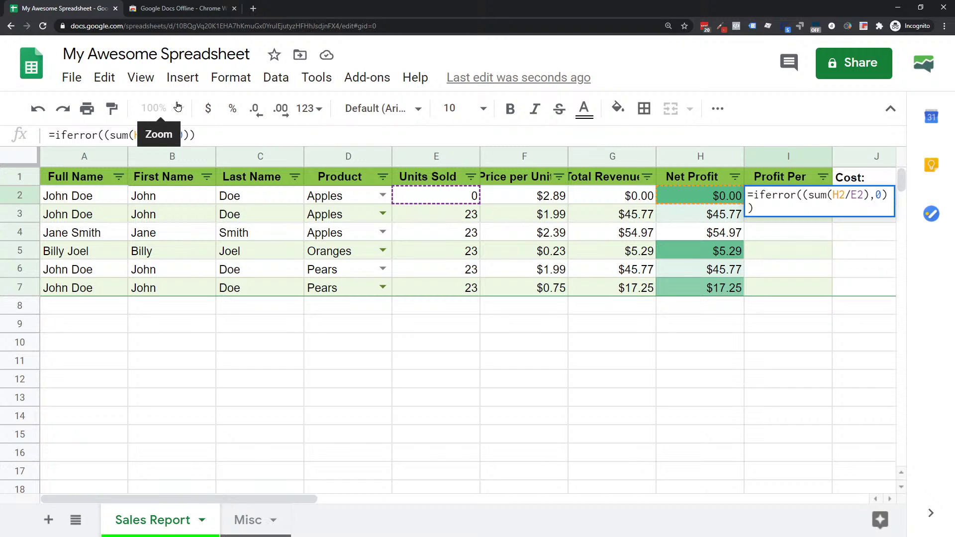
pyautogui.write('"')
pyautogui.click(191, 134)
pyautogui.write('"')
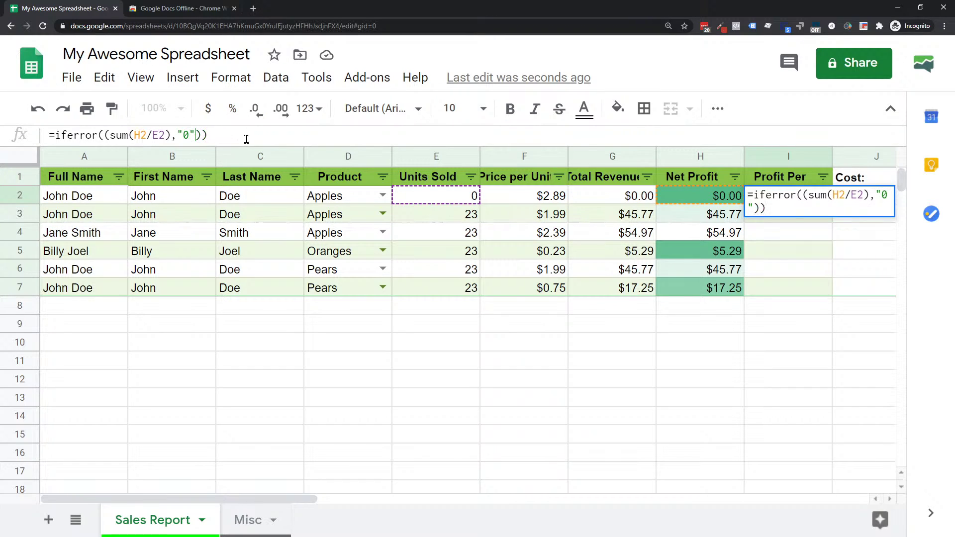
pyautogui.press('Return')
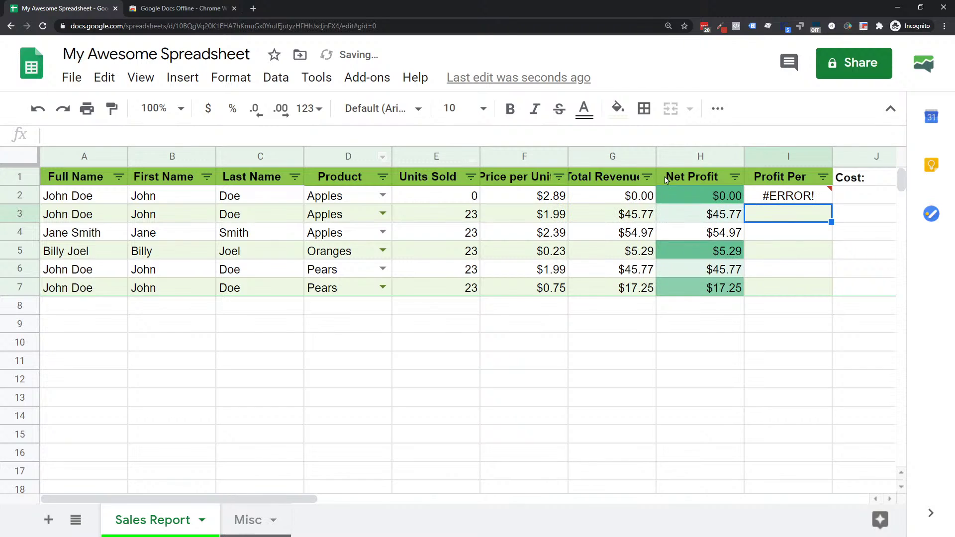
# Balance the parentheses in the I2 formula so the fallback sits outside the inner expression: =iferror((sum(H2/E2)),"0").
pyautogui.click(797, 199)
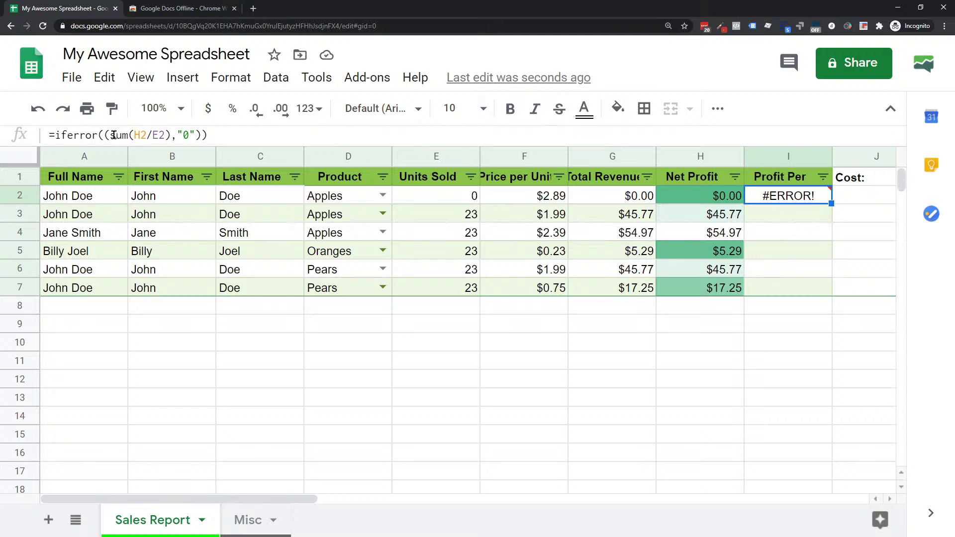
pyautogui.click(170, 135)
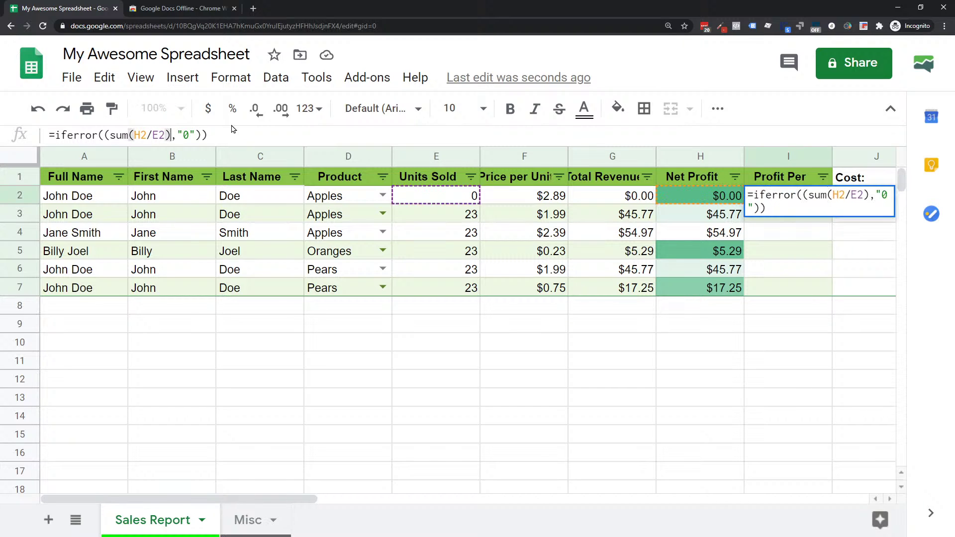
pyautogui.write(')')
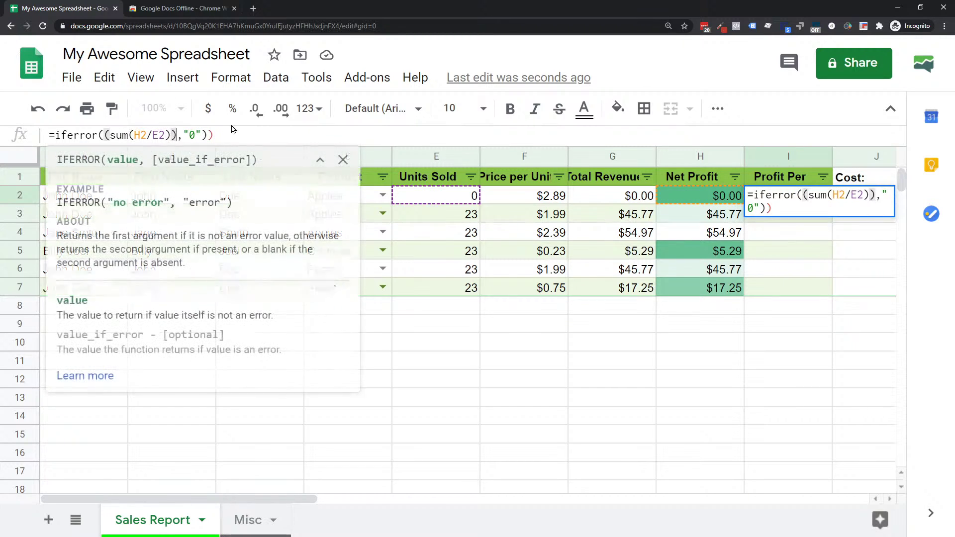
pyautogui.press('Right')
pyautogui.press('Right')
pyautogui.press('Right')
pyautogui.press('Right')
pyautogui.press('Right')
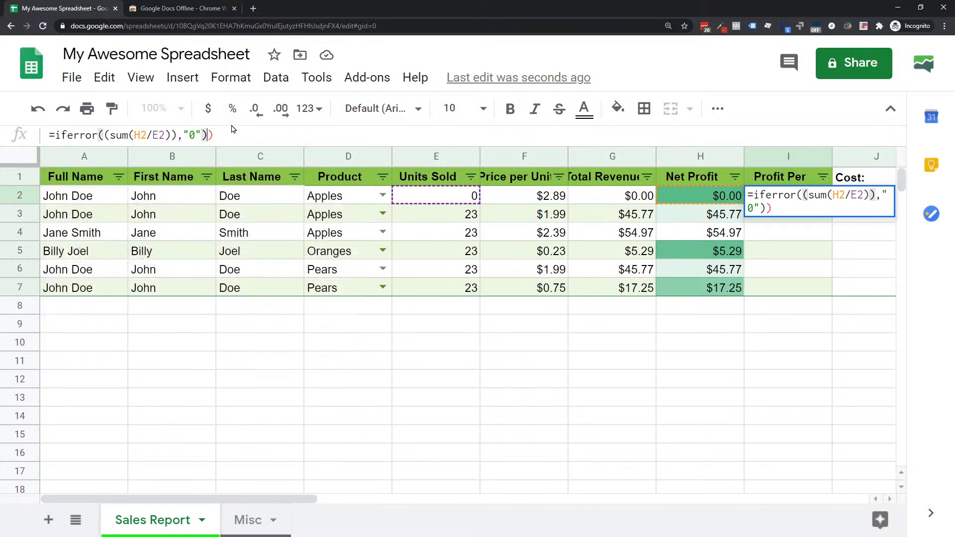
pyautogui.press('Delete')
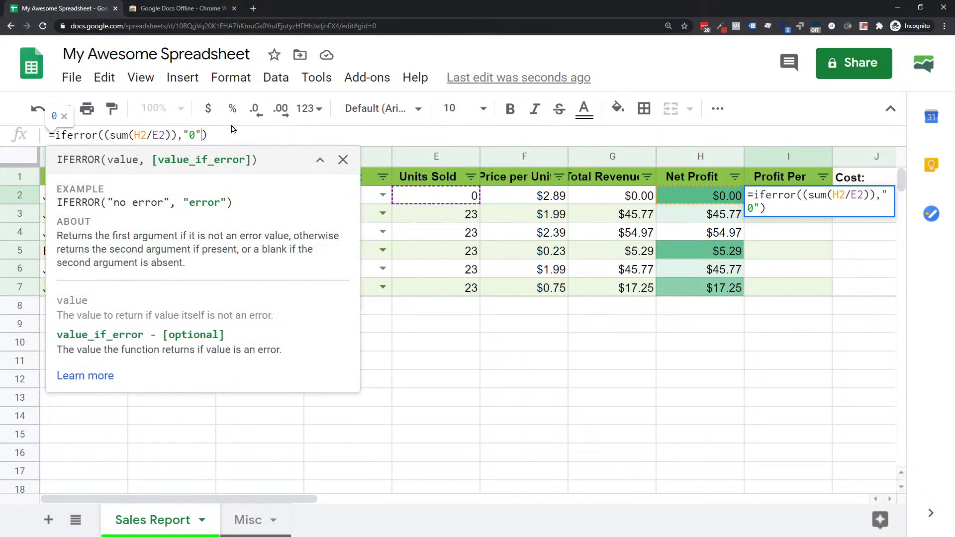
# Remove the quotation marks around the fallback value in I2 and commit the formula =iferror((sum(H2/E2)),0).
pyautogui.press('Left')
pyautogui.press('BackSpace')
pyautogui.press('Left')
pyautogui.press('BackSpace')
pyautogui.moveTo(128, 135); pyautogui.dragTo(104, 134)
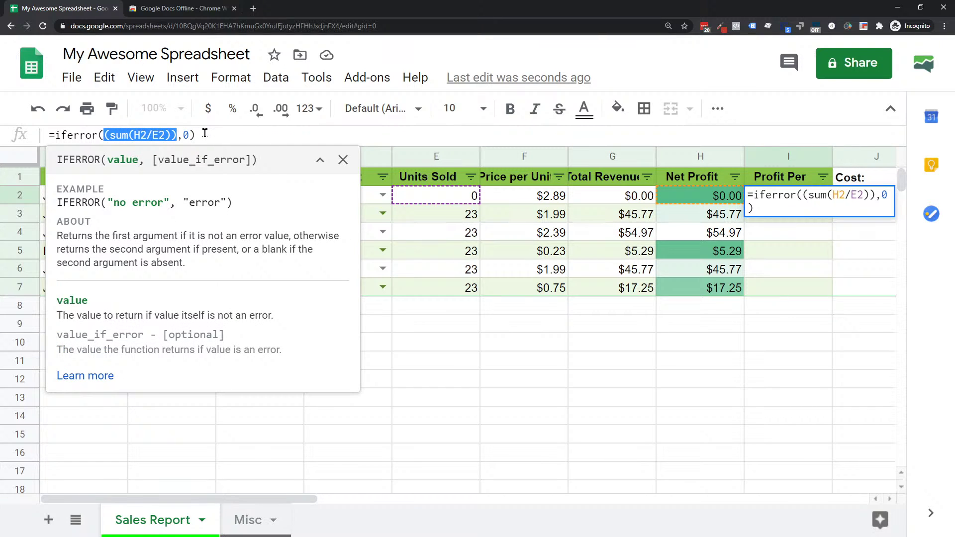
pyautogui.moveTo(204, 134); pyautogui.dragTo(100, 131)
pyautogui.click(229, 136)
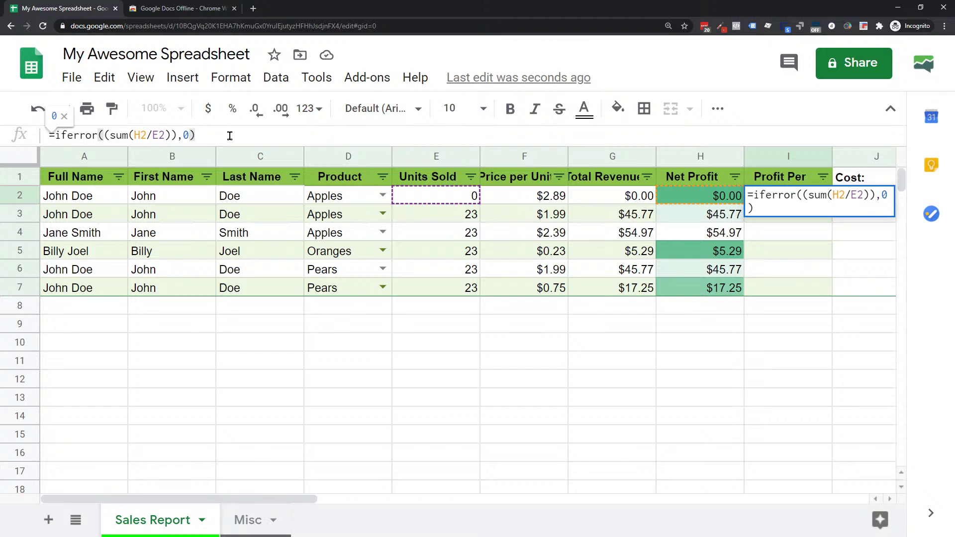
pyautogui.press('Return')
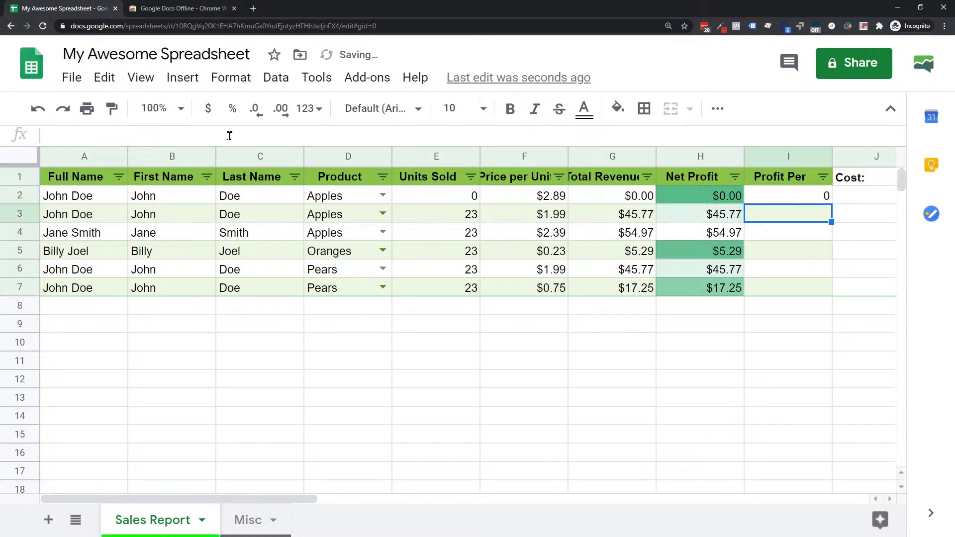
# Fill the Profit Per formula from I2 down to I7 and format the range I2:I7 as currency.
pyautogui.click(804, 203)
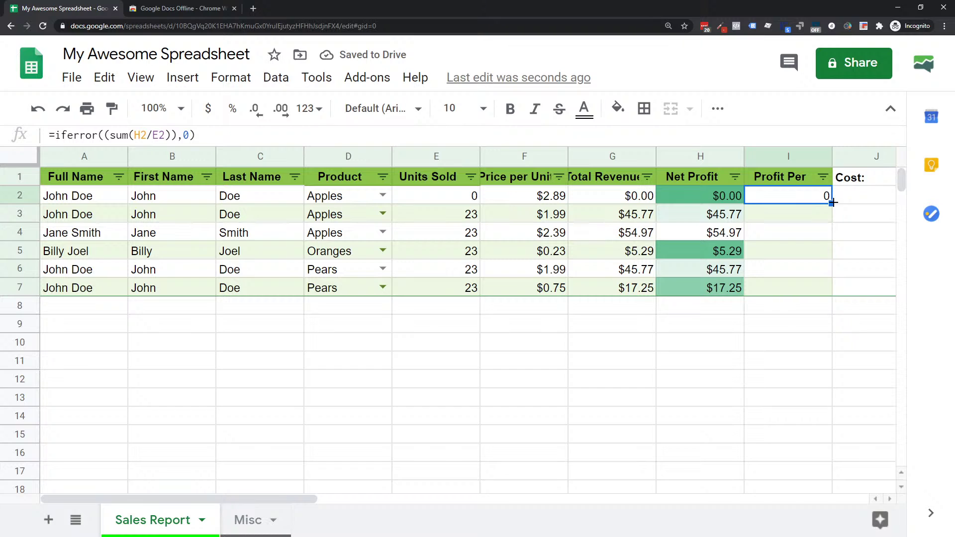
pyautogui.moveTo(831, 204); pyautogui.dragTo(833, 281)
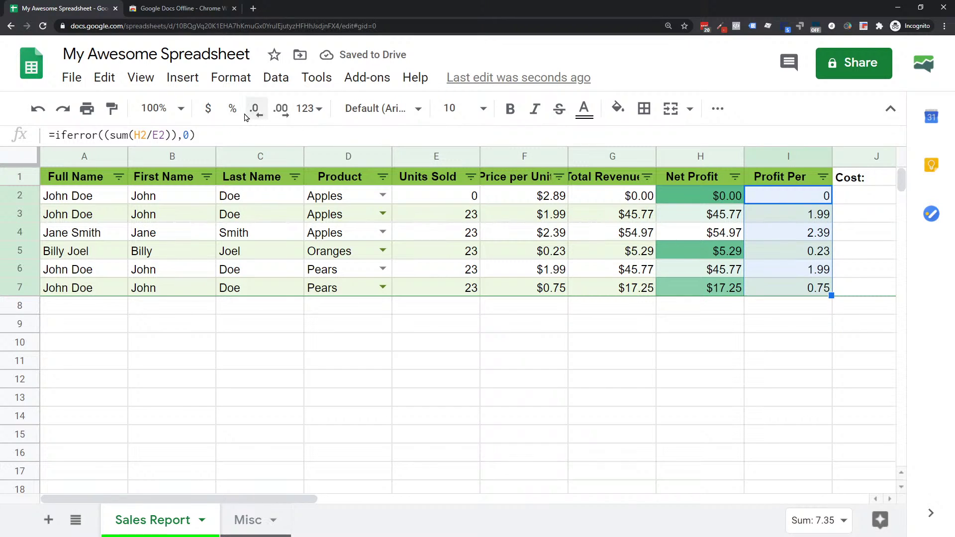
pyautogui.click(205, 113)
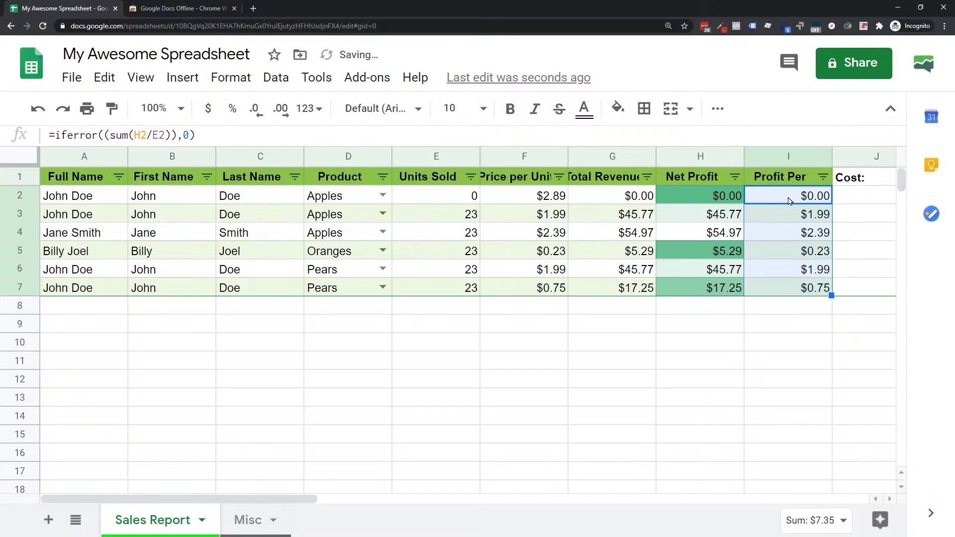
pyautogui.moveTo(790, 196); pyautogui.dragTo(792, 287)
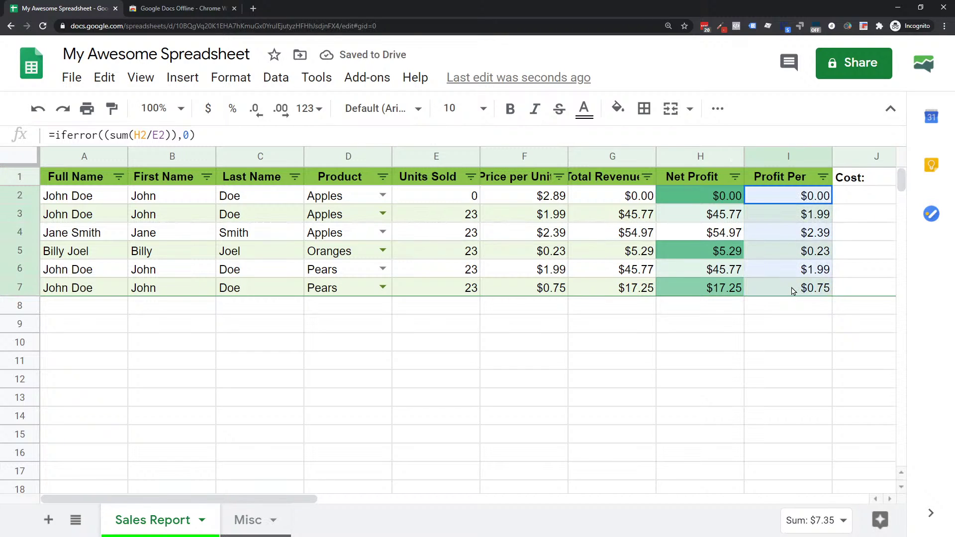
# Set the Units Sold value in cell E4 to 0.
pyautogui.click(460, 238)
pyautogui.write('0')
pyautogui.press('Return')
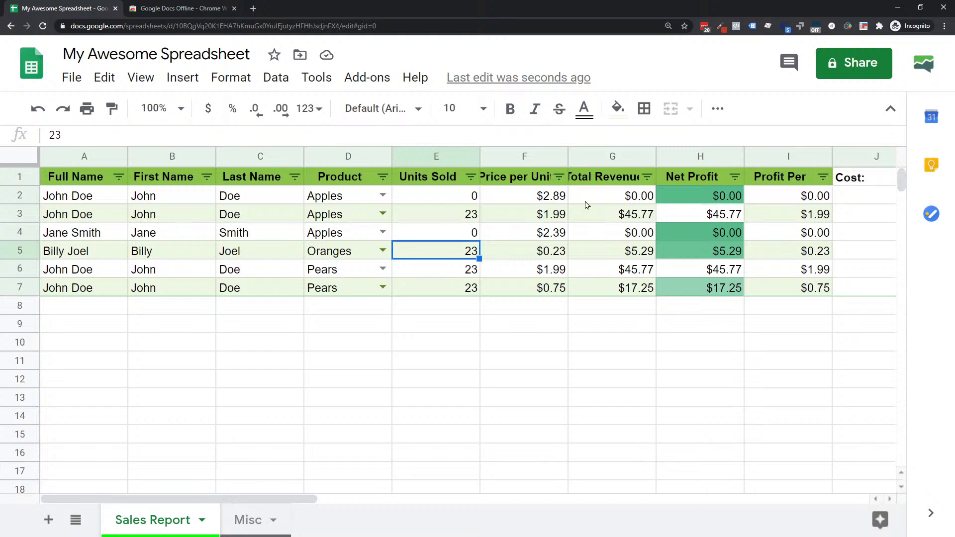
# Review the full IFERROR formula of the Profit Per cell I2 and leave it without editing.
pyautogui.click(807, 203)
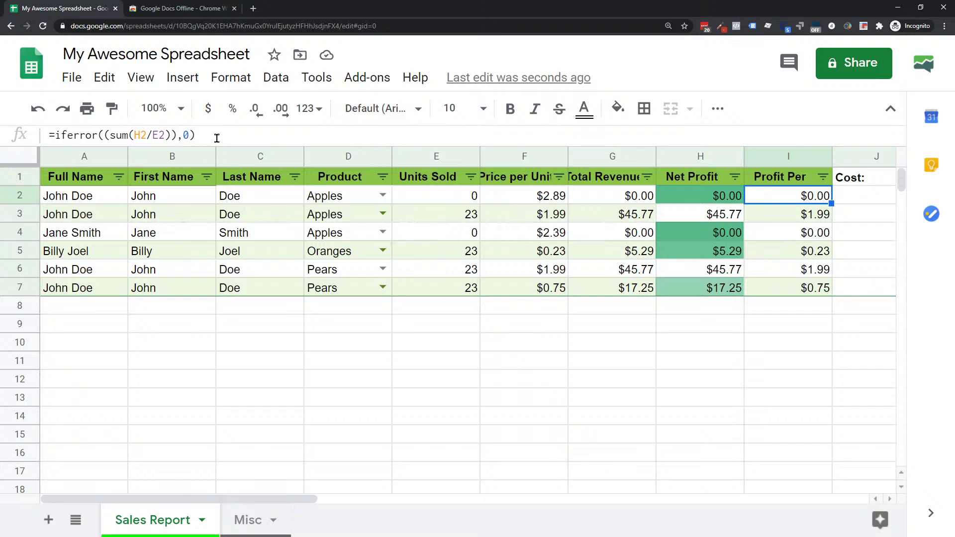
pyautogui.moveTo(218, 135); pyautogui.dragTo(48, 135)
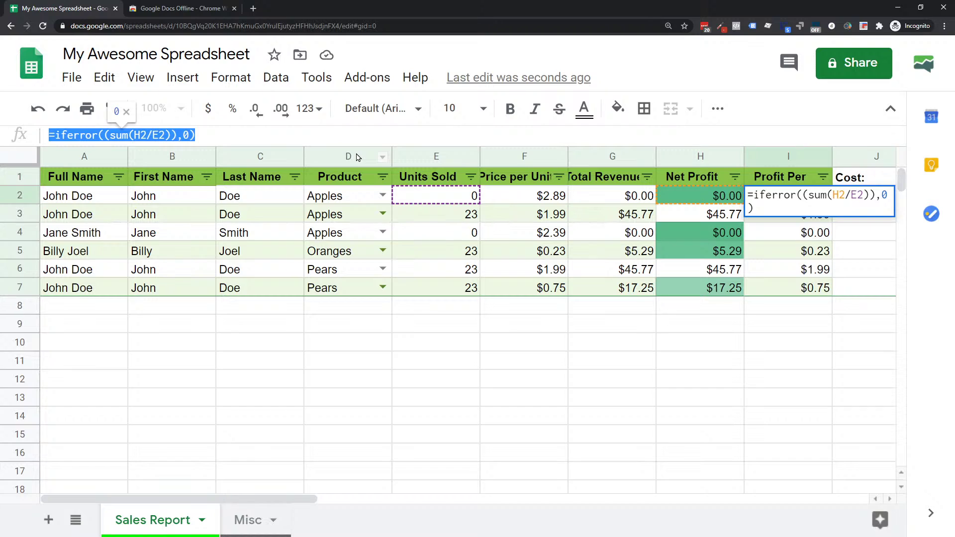
pyautogui.click(433, 291)
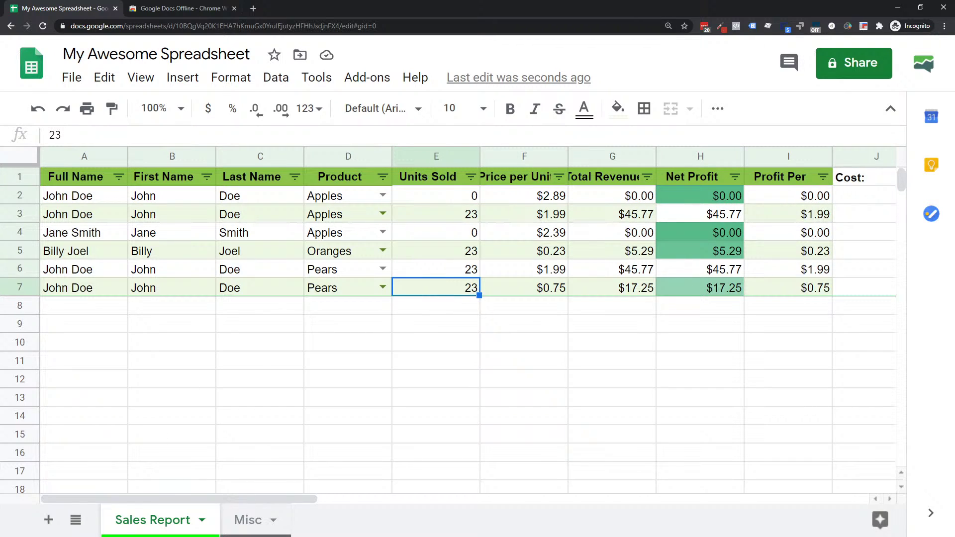